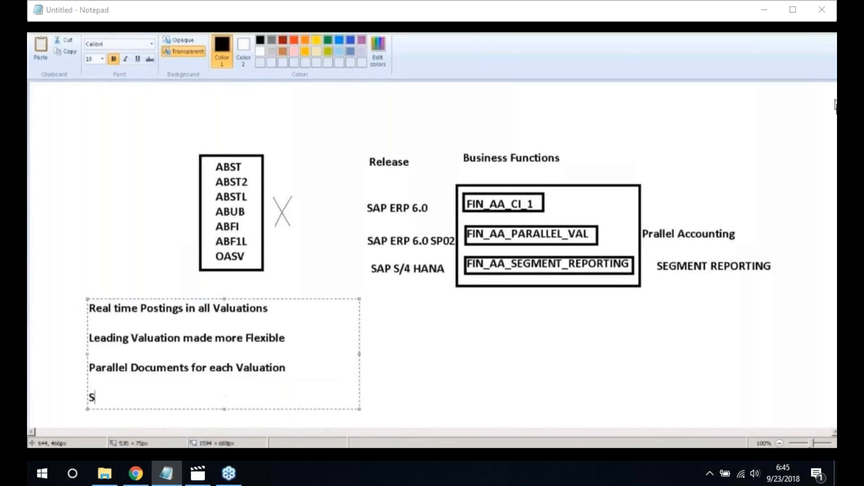
Step: Continue the last line of the valuation notes as "Simplification of your Chart Of"
type("implification ")
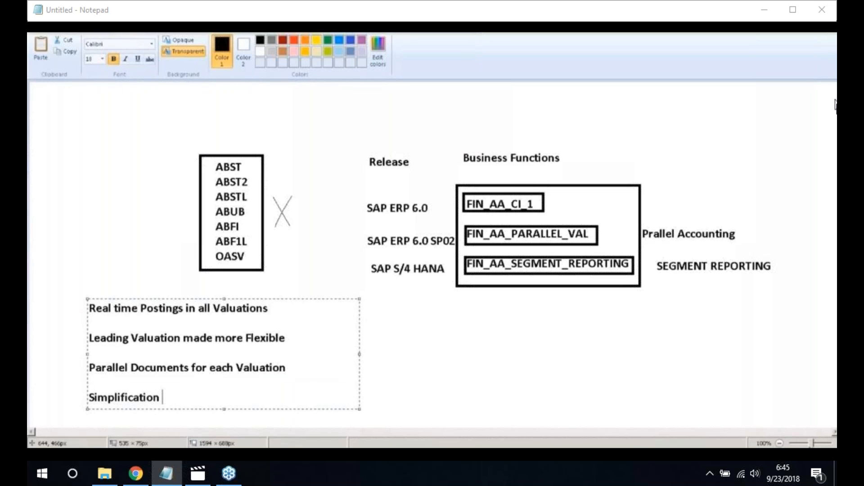
type("of your Char")
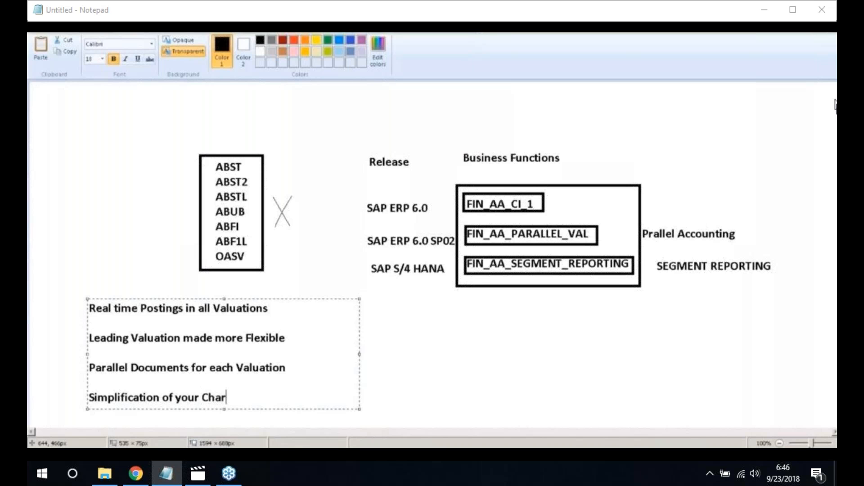
type("t ")
type("O")
type("f")
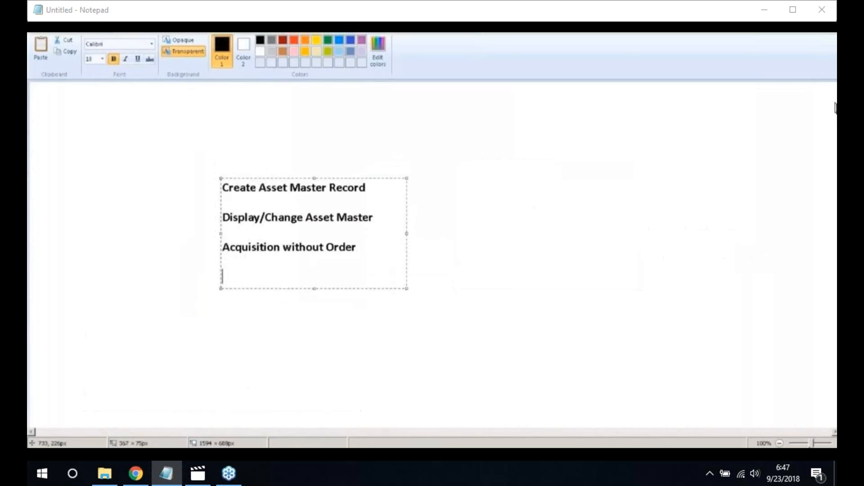
Step: Add the lines "Post acquisition" and "Asset sales with invoice" to the asset task list, separated by blank lines
type("Post acqui")
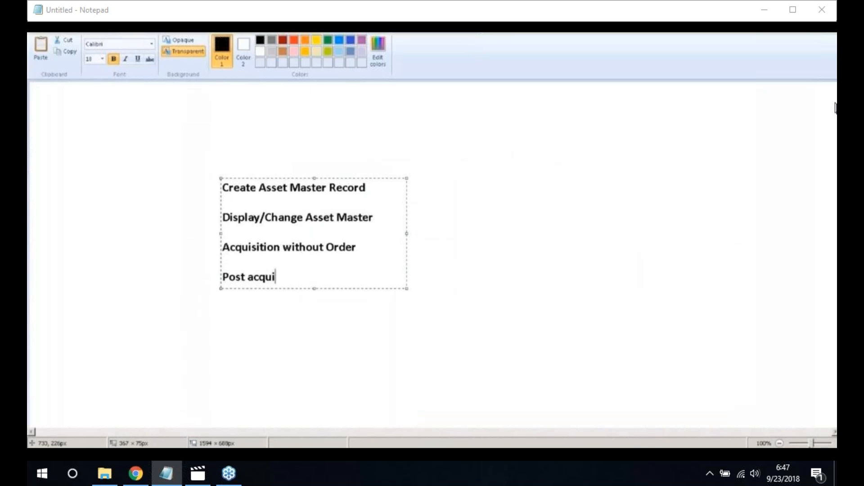
type("sition")
key("Return")
key("Return")
type("Asset ")
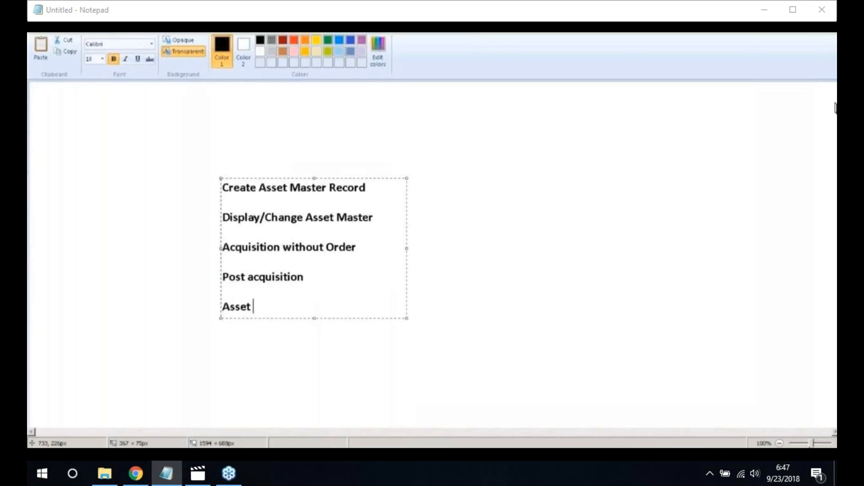
type("sales with invoice")
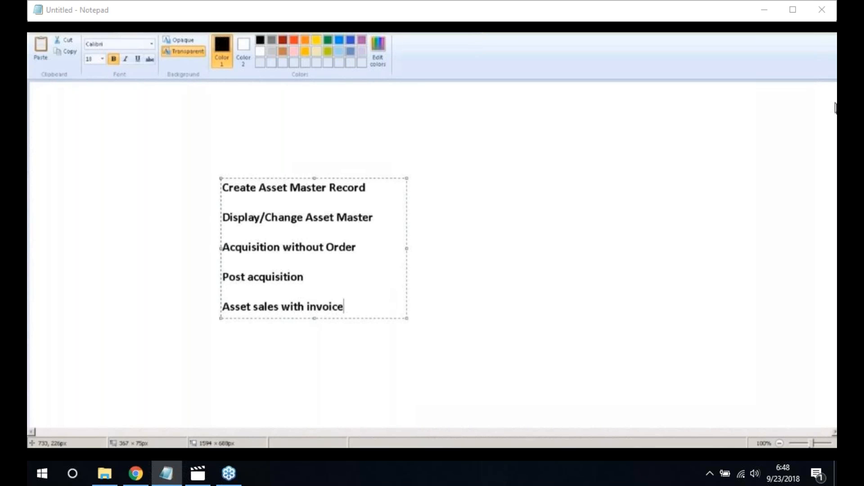
key("Return")
key("Return")
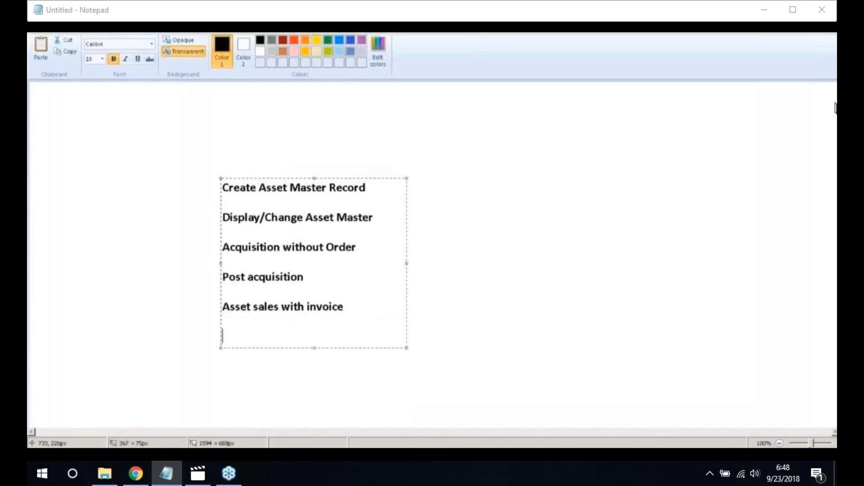
Step: Add the line "Post asset retirement by Scrapping" to the asset task list, followed by a blank line
type("Post asse")
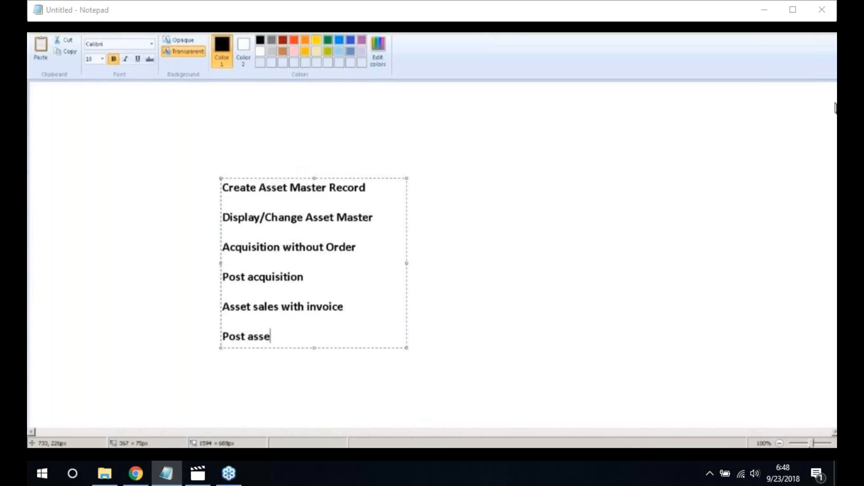
type("t retirement ")
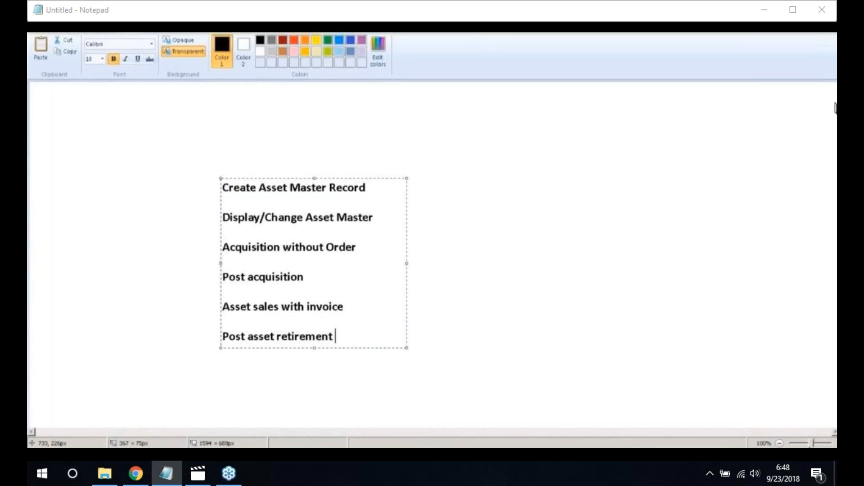
type("by Scrappin")
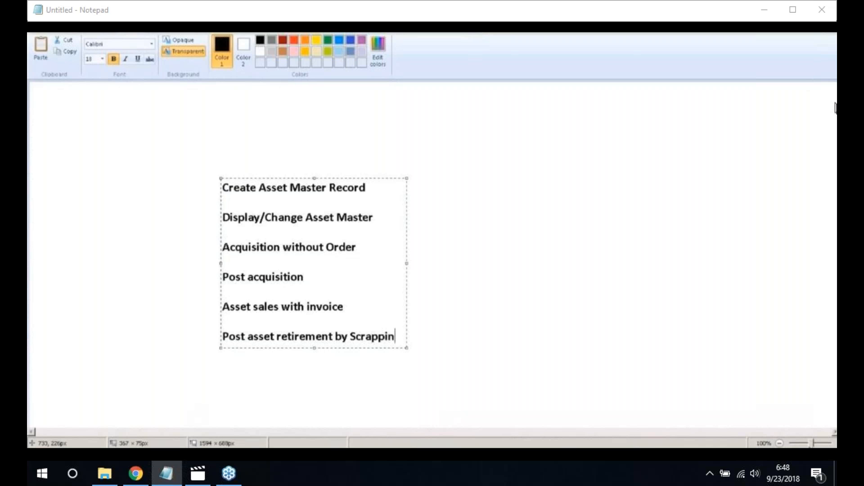
type("g")
key("Return")
key("Return")
Step: Add the line "Transfer Assets within Company Code" and widen the text box so it fits on one line
type("Transfe")
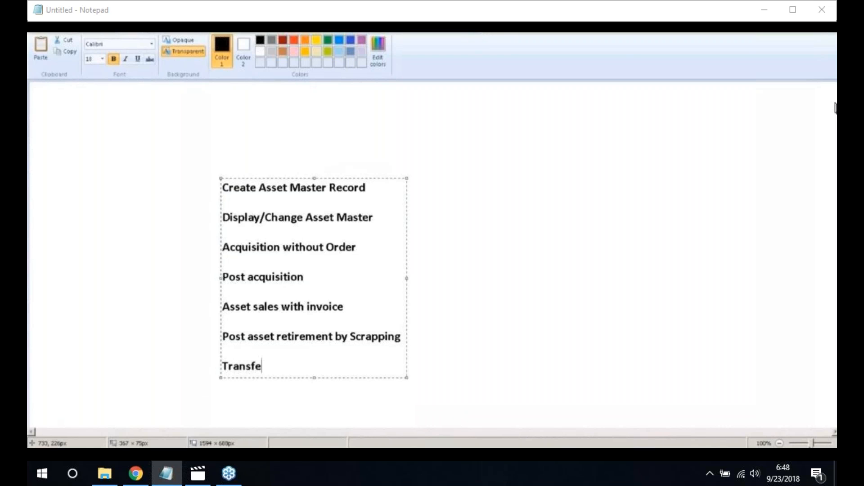
type("r Assets with")
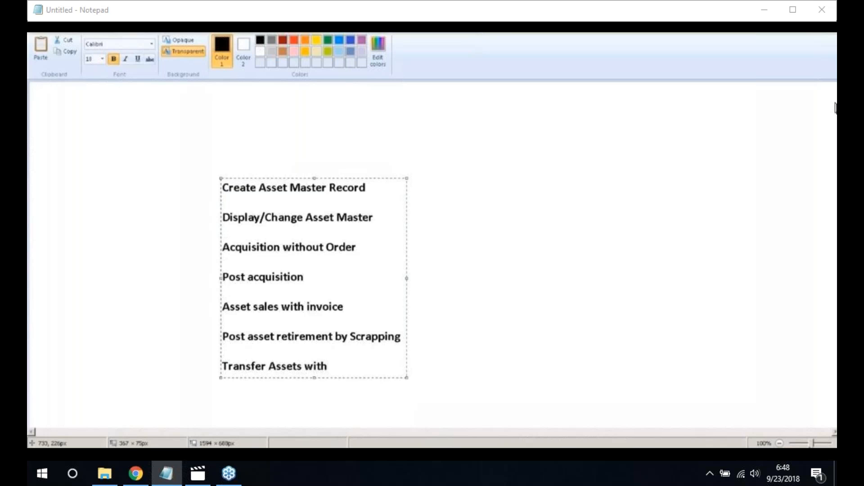
type("in Company")
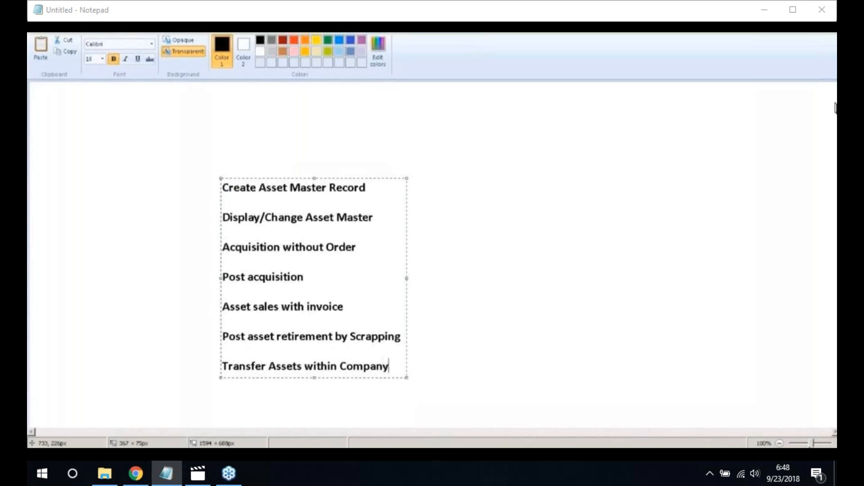
type(" Code")
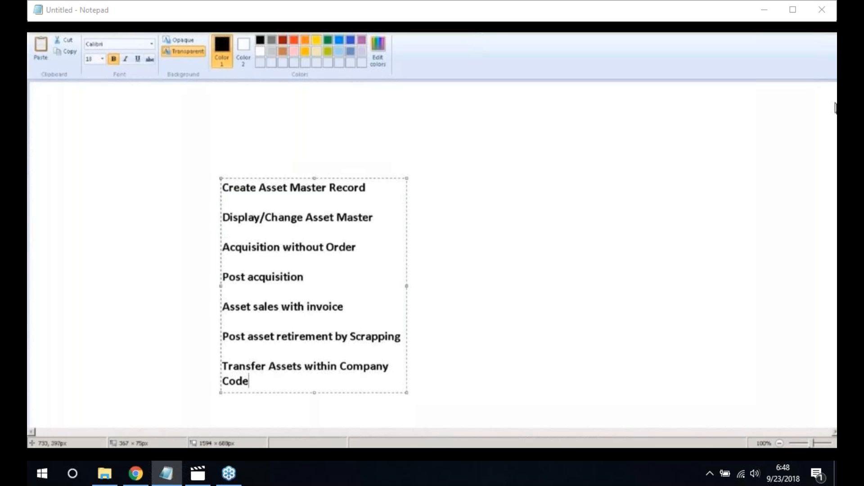
left_click_drag(407, 286, 483, 290)
key("Return")
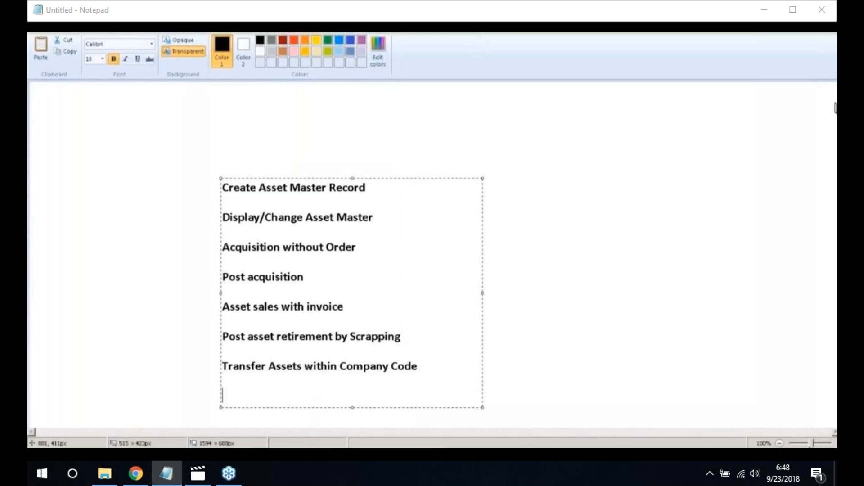
Step: Add "Asset unplanned Depreciation" as the last line of the list and finish the text box
type("Asset unp")
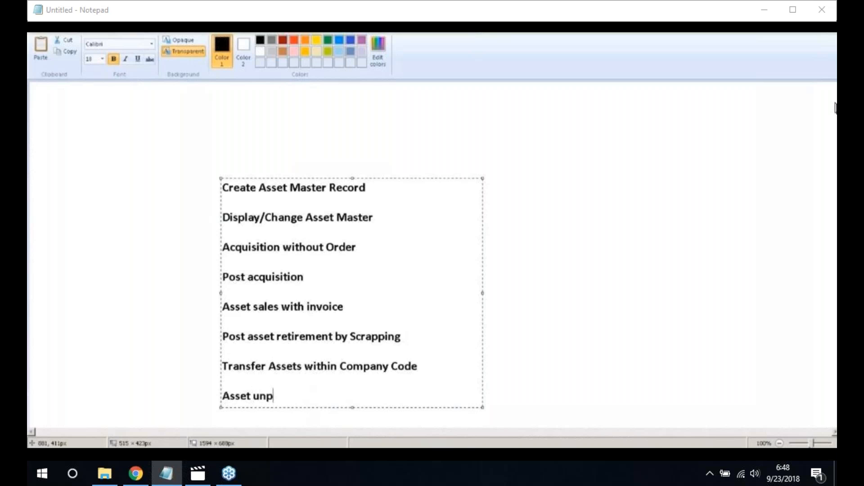
type("lanned Depreciation")
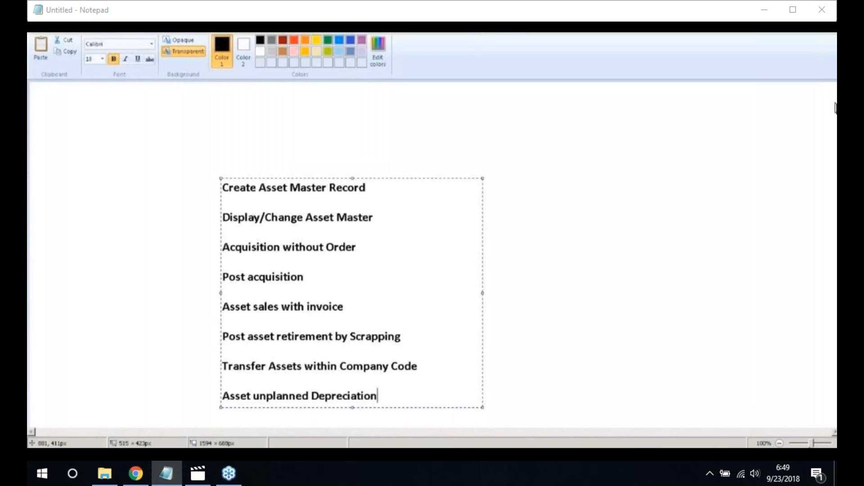
left_click(131, 199)
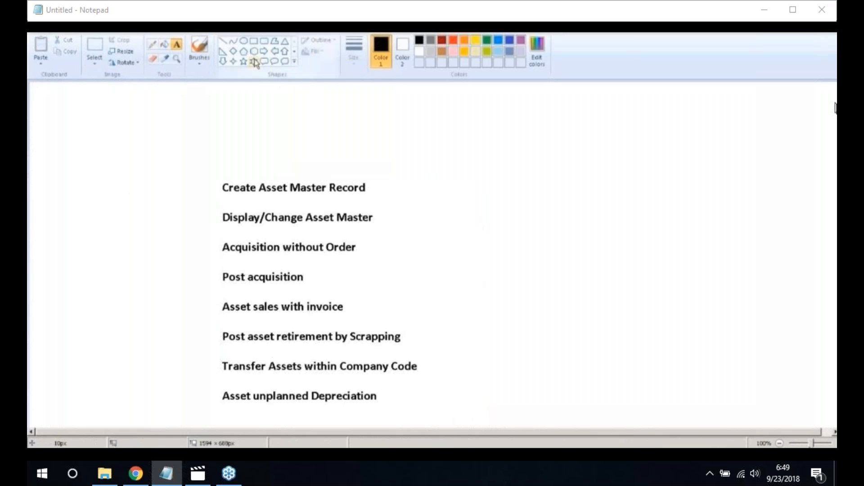
Step: Draw a rectangle around the whole asset task list, from above "Create Asset Master Record" to below "Asset unplanned Depreciation"
left_click(253, 41)
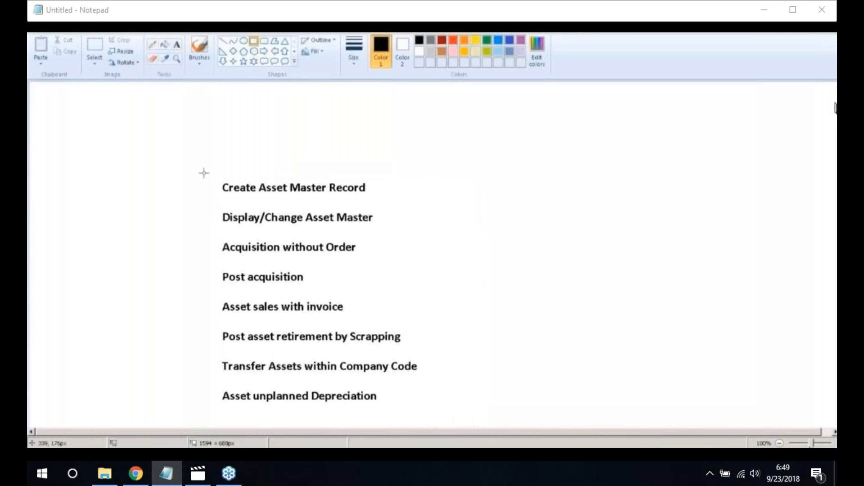
left_click_drag(204, 173, 290, 195)
mouse_move(336, 212)
left_mouse_down()
mouse_move(443, 305)
mouse_move(426, 410)
mouse_move(435, 411)
left_mouse_up()
left_click(488, 373)
Step: Add the heading "SAP Fiori" above the boxed asset task list
left_click(177, 45)
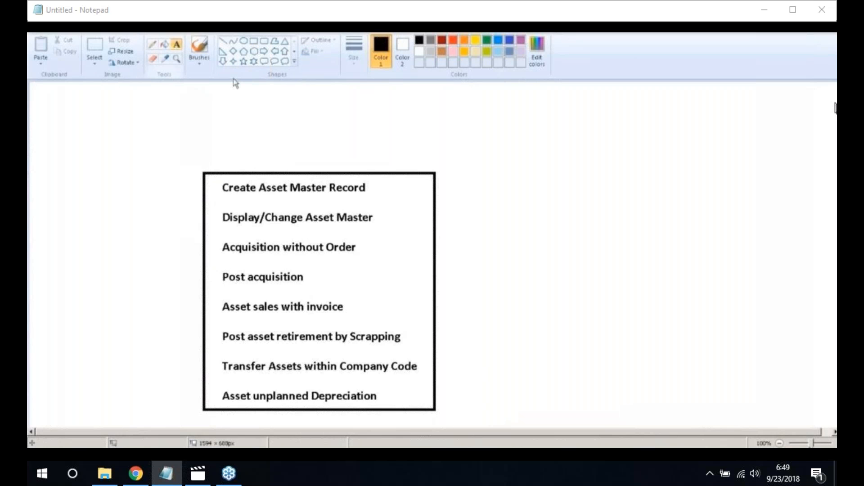
left_click(245, 154)
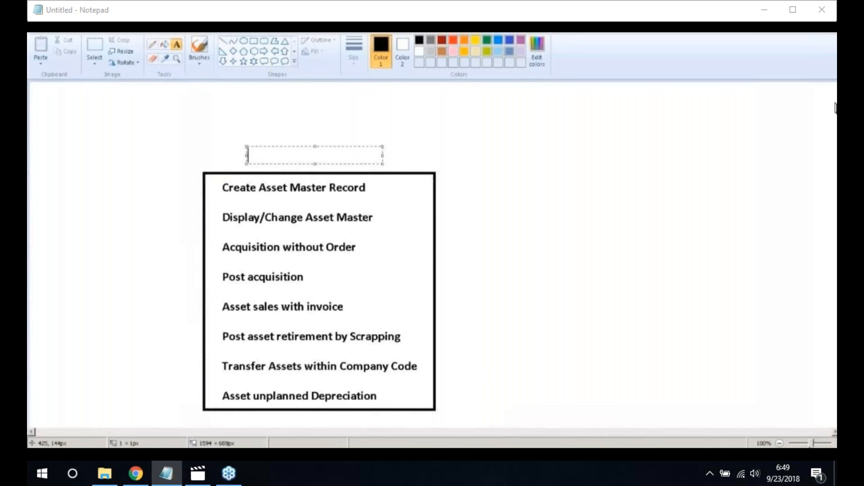
type("SAP F")
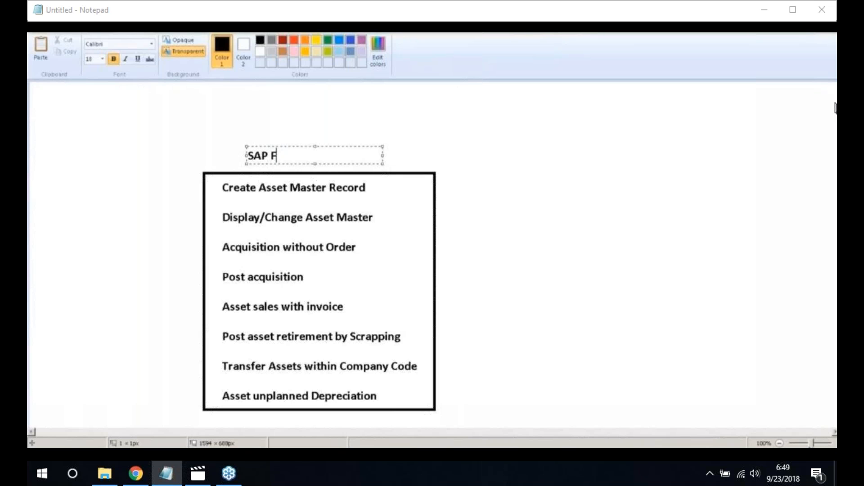
type("iori")
left_click(354, 168)
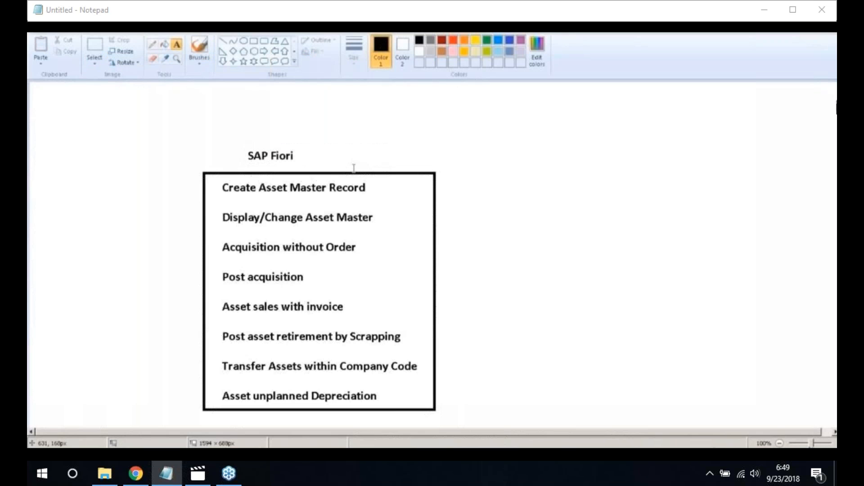
Step: Start a text column beside the boxed list with AS01 and AS03/AS02 aligned to the first two tasks
left_click(483, 189)
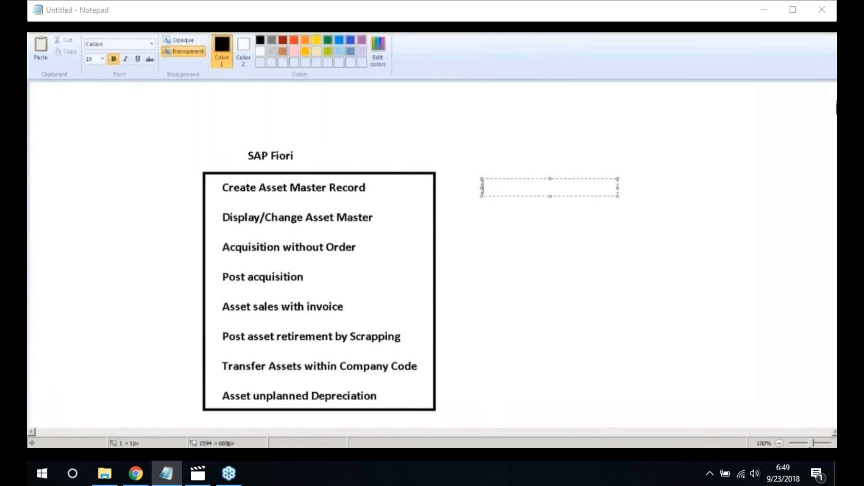
type("AS01")
key("Return")
key("Return")
type("AS03")
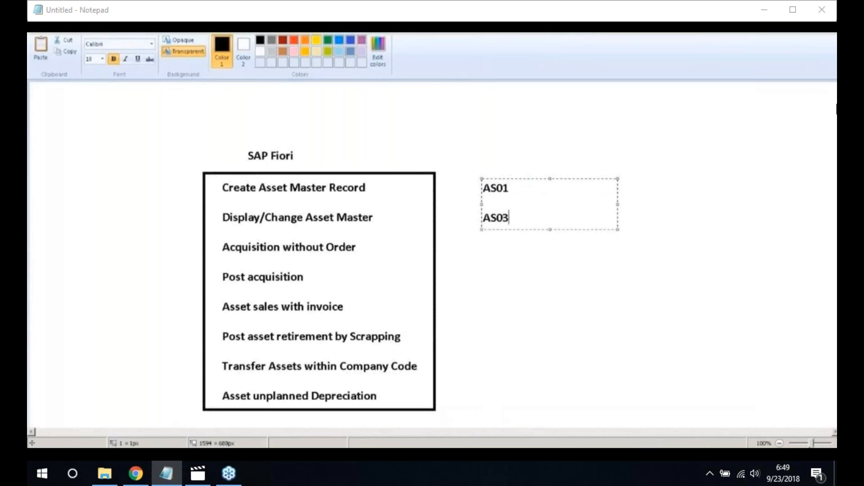
type("/AS02")
key("Return")
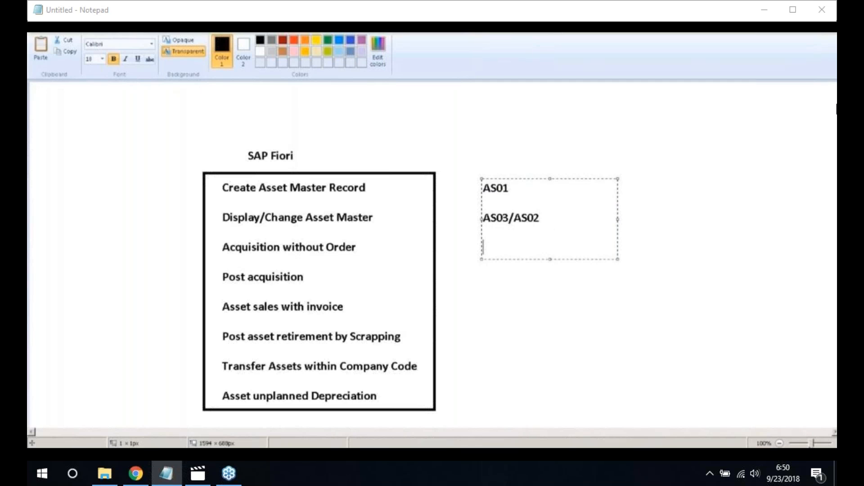
Step: Add the transaction codes F-90 for "Acquisition without Order" and ABZON for "Post acquisition" to the code column
type("F-")
type("90")
key("Return")
key("Return")
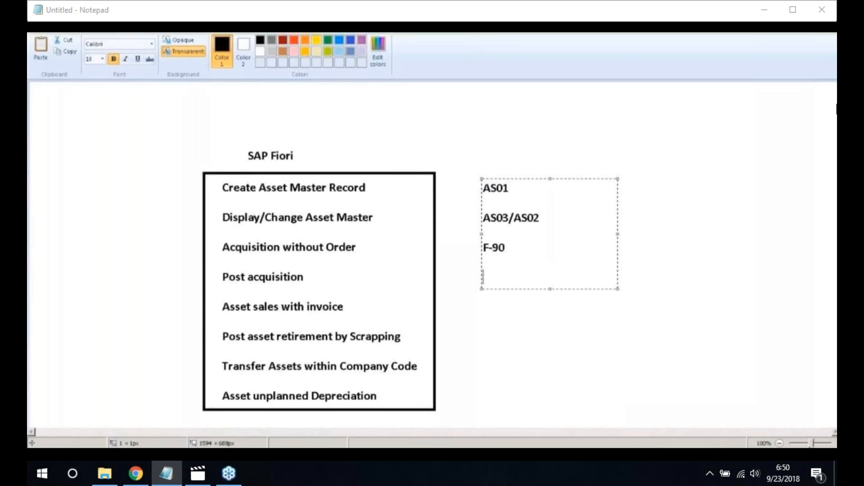
type("ABZON")
key("Return")
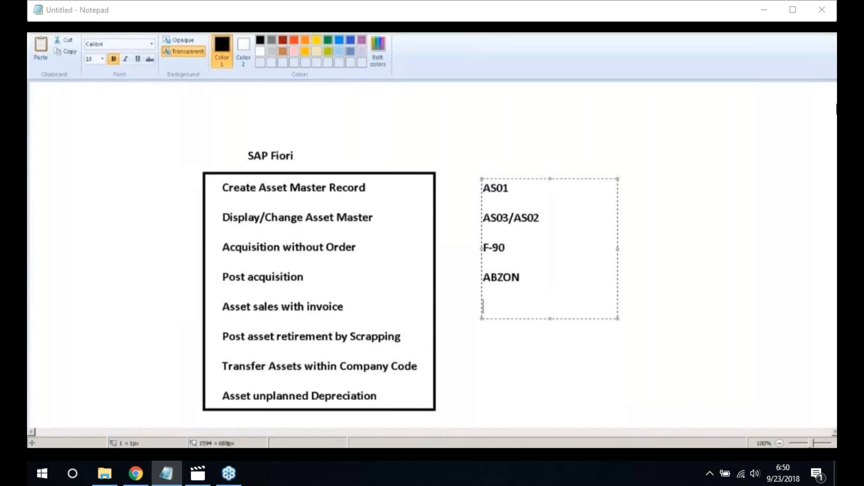
Step: Add the transaction code F-92 beside "Asset sales with invoice"
type("F-")
type("0")
type("2")
key("BackSpace")
key("BackSpace")
type("92")
key("Return")
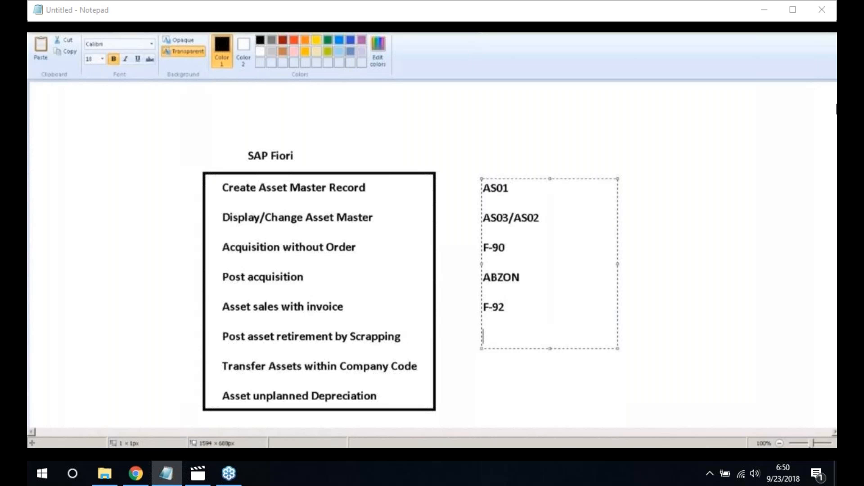
Step: Complete the code column with ABAVN, ABUMN and ABAAL for scrapping, transfer and unplanned depreciation
type("ABAVN")
key("Return")
type("A")
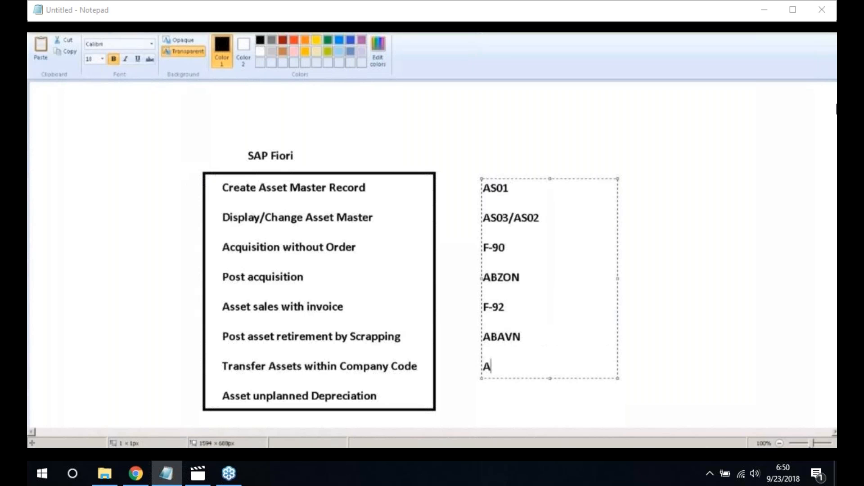
type("BUMN")
key("Return")
type("ABAA")
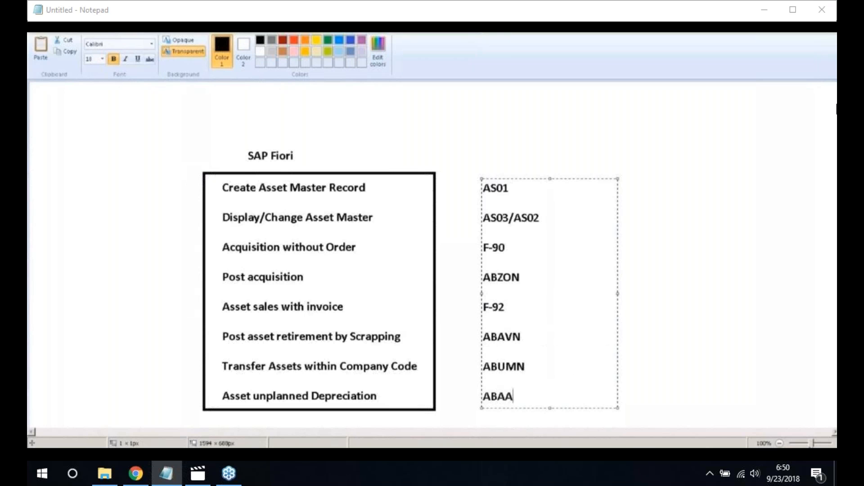
type("L")
left_click(105, 197)
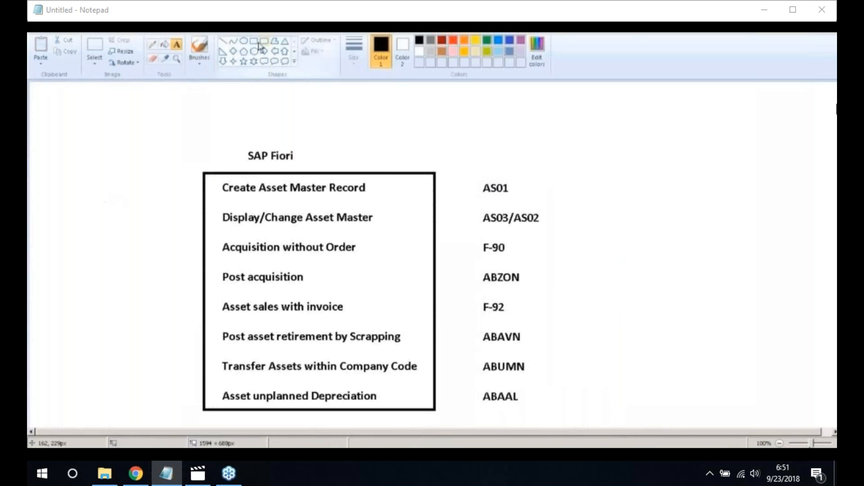
Step: Draw a rectangle of about 127 × 445 px around the transaction code column
left_click(254, 41)
mouse_move(474, 177)
left_mouse_down()
mouse_move(552, 368)
mouse_move(541, 405)
left_mouse_up()
left_click(550, 411)
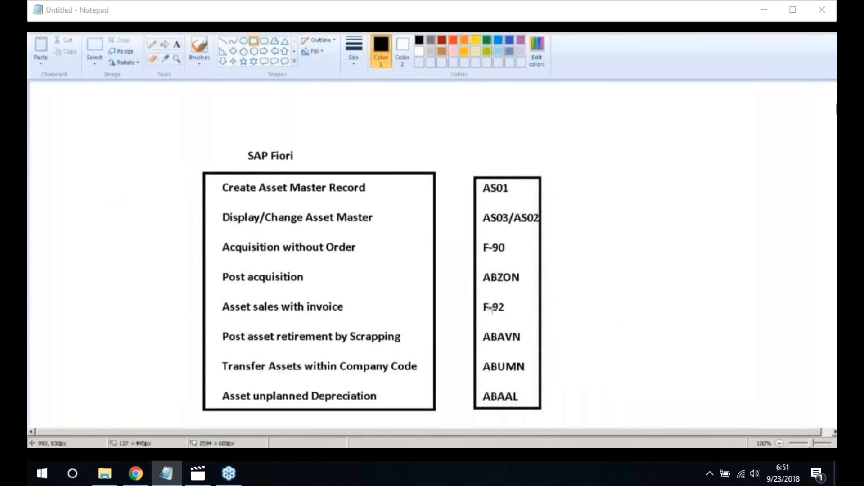
Step: Add the heading "SAP S/4 HANA" above the boxed transaction code column
left_click(176, 44)
left_click(475, 146)
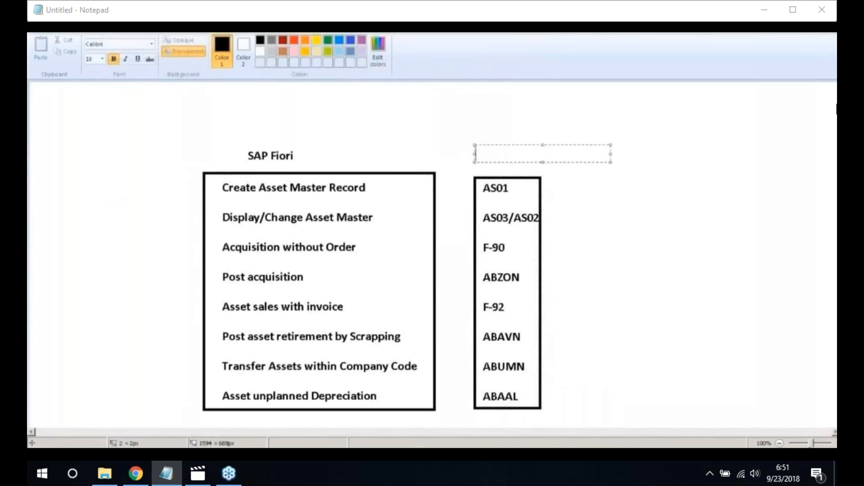
type("SAP S/4")
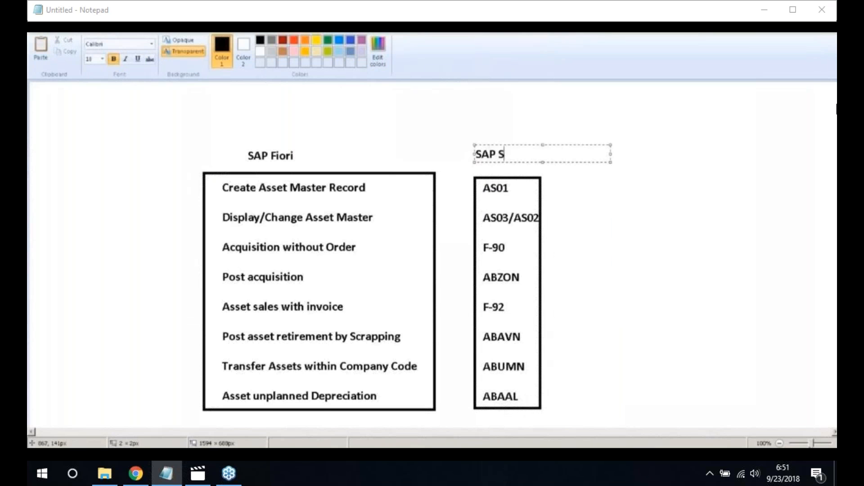
type("HANA")
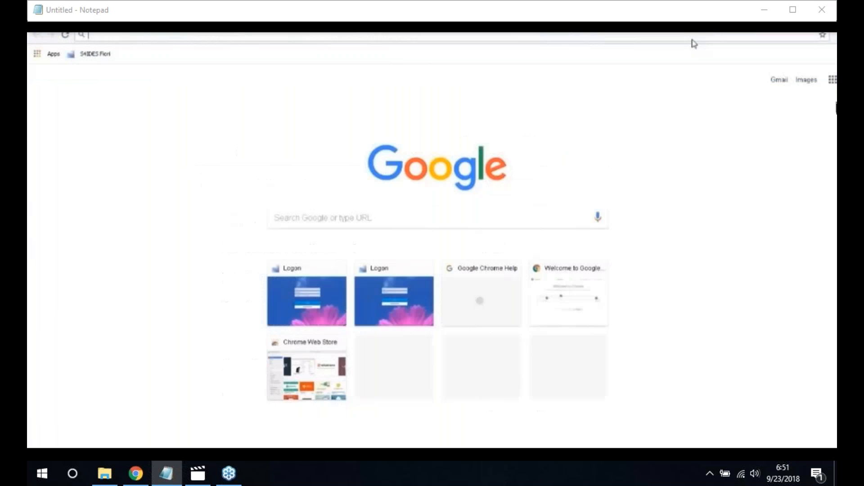
Step: Open the bookmarked S4IDES Fiori page in the browser and log on with the user ID and account password
left_click(95, 55)
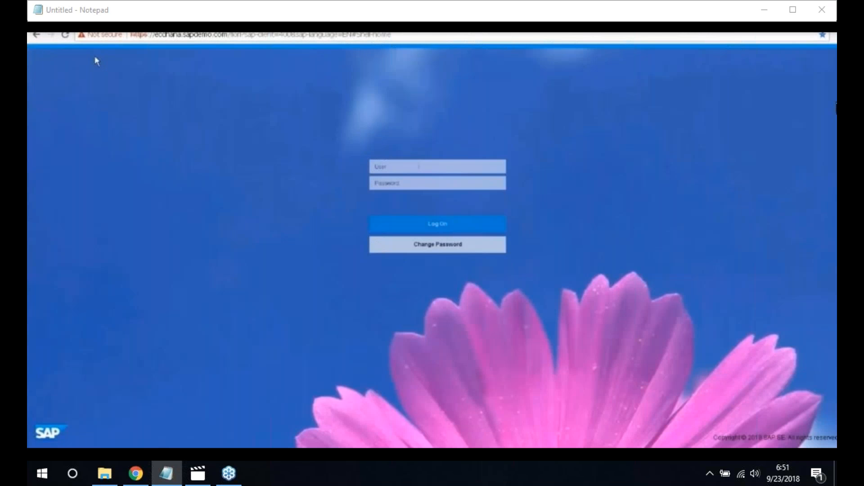
type("BEST")
left_click(452, 172)
type("w")
type("•••••••")
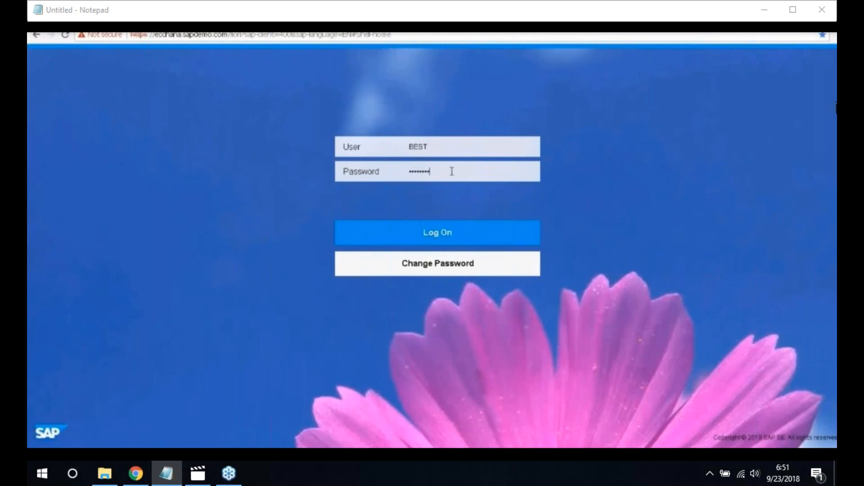
type("••")
key("Return")
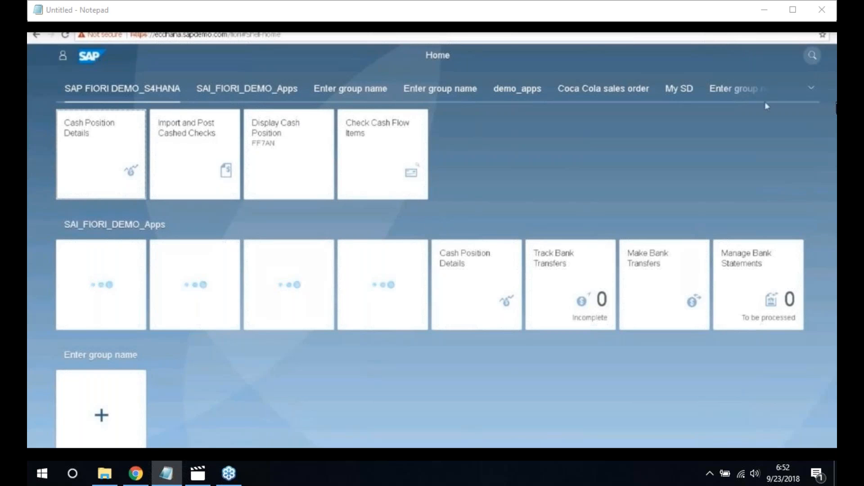
Step: Search Fiori for "create Asset Master" and open the Create Asset Master Record app
left_click(812, 56)
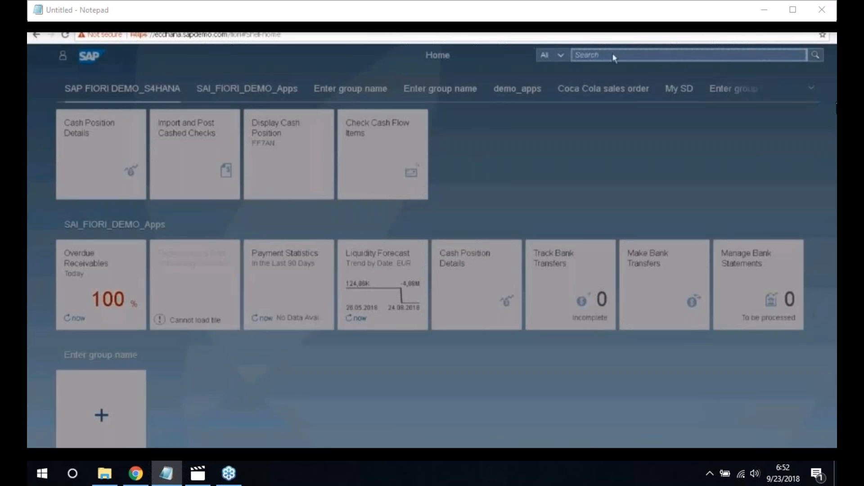
type("create Asset Master")
key("Return")
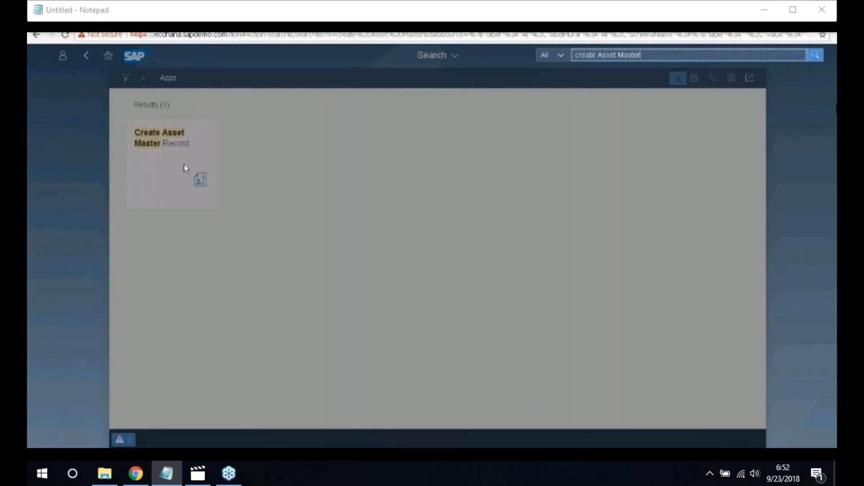
left_click(173, 168)
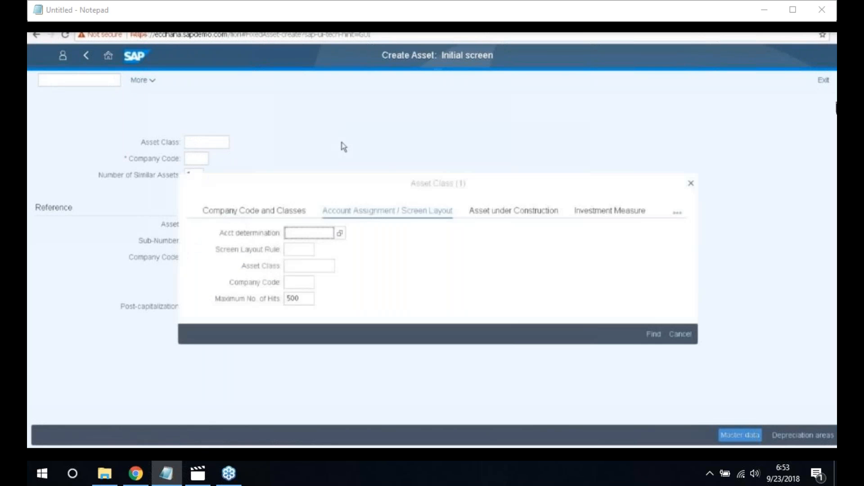
Step: Look up the asset classes of company code 1010 and choose class 3100, Vehicles, for the new asset
left_click(294, 284)
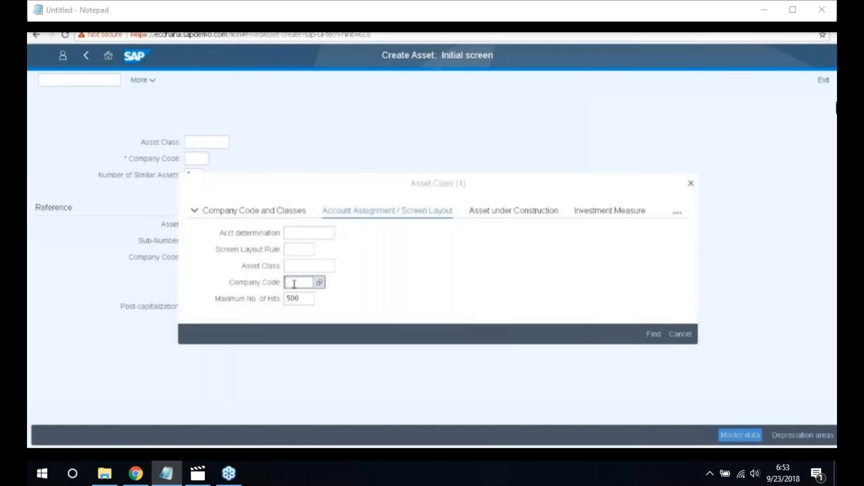
type("1010")
left_click(655, 338)
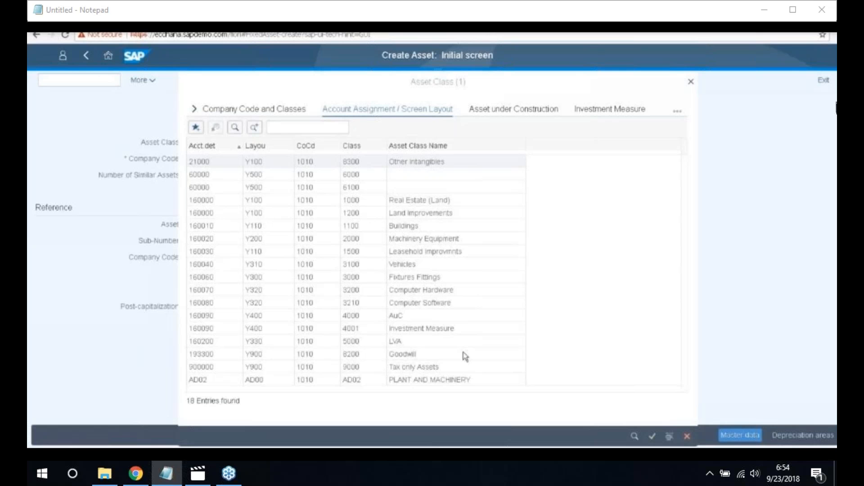
left_click(357, 265)
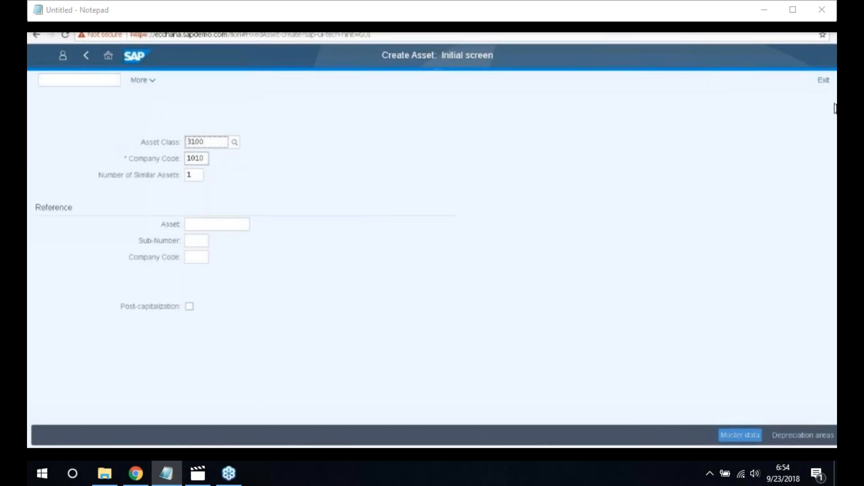
Step: Proceed to the new asset's master data and enter the description "Vehicles"
left_click(203, 159)
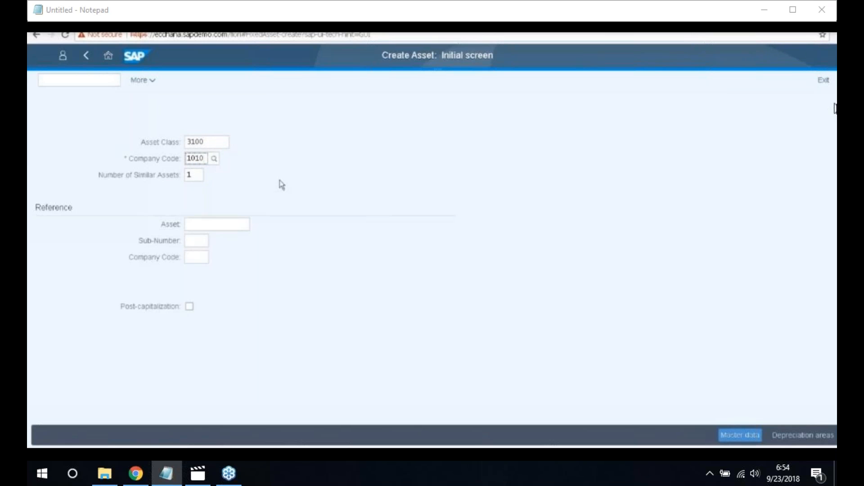
left_click(211, 143)
left_click(740, 435)
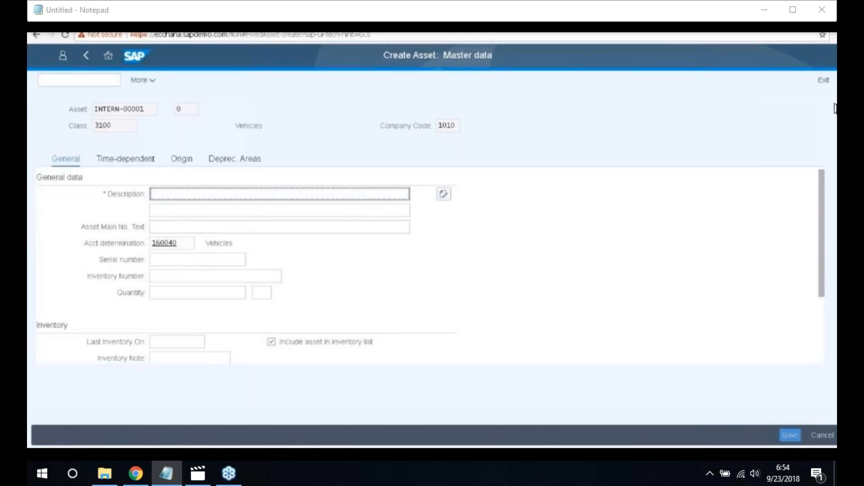
type("M")
type("ehic")
type("les")
key("Return")
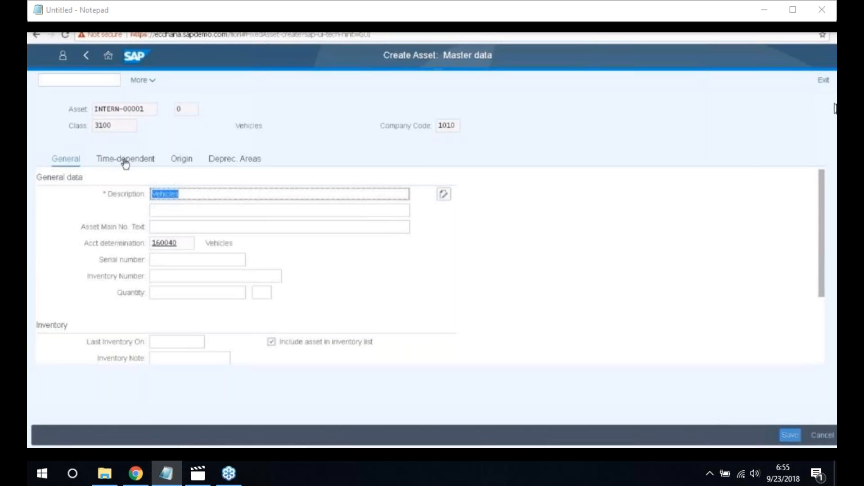
Step: Set the Book Deprctn depreciation area to a useful life of 15 years and 10 periods
left_click(235, 159)
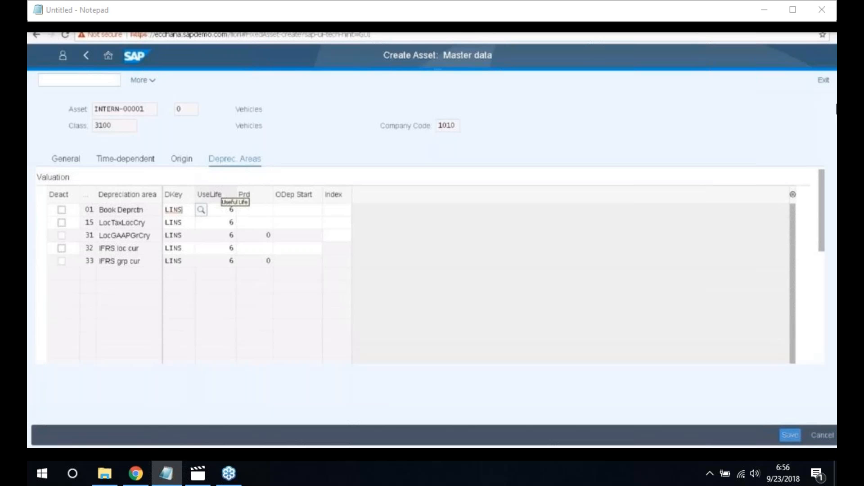
double_click(229, 209)
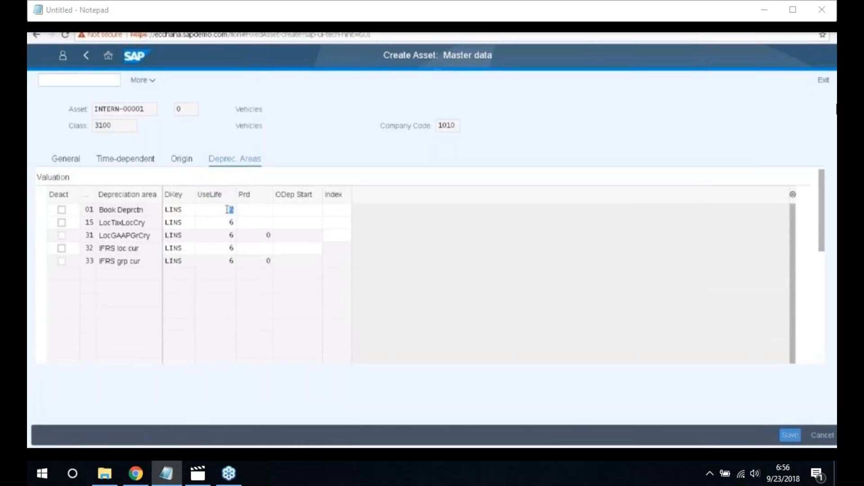
type("15")
left_click(259, 211)
type("10")
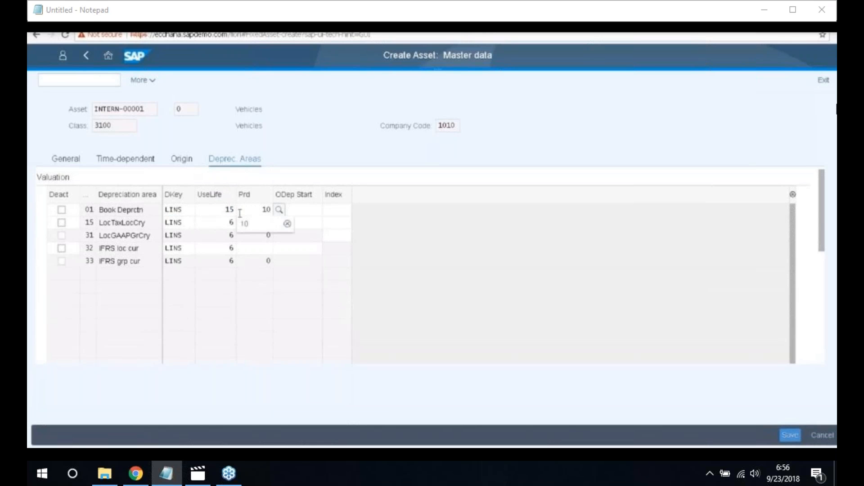
Step: Set the LocTaxLocCry and IFRS loc cur areas to 15 years and 10 periods, and save the asset
double_click(225, 221)
type("15")
left_click(265, 222)
type("10")
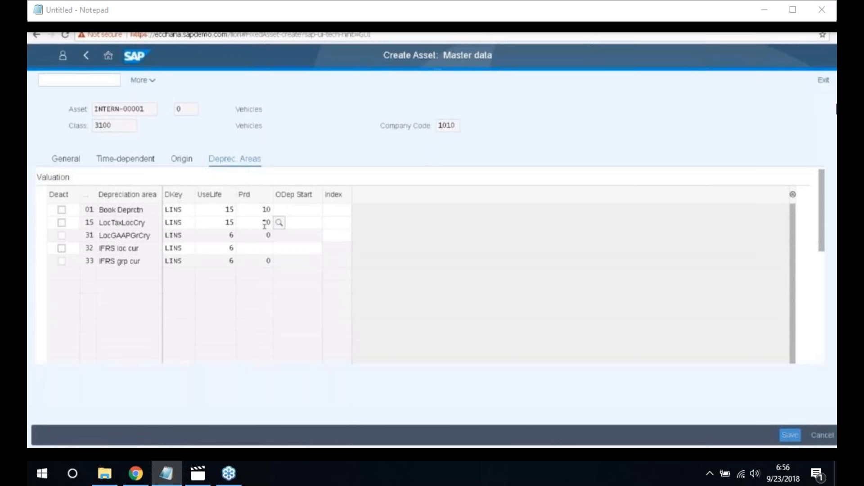
key("Return")
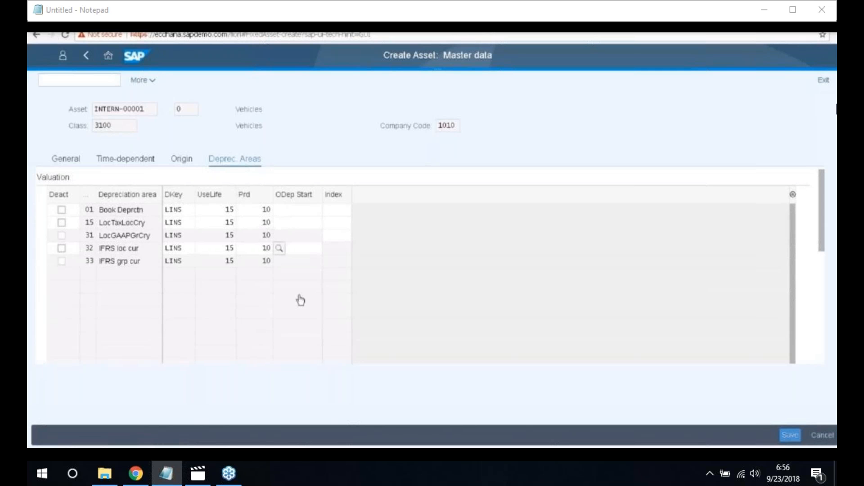
left_click(789, 438)
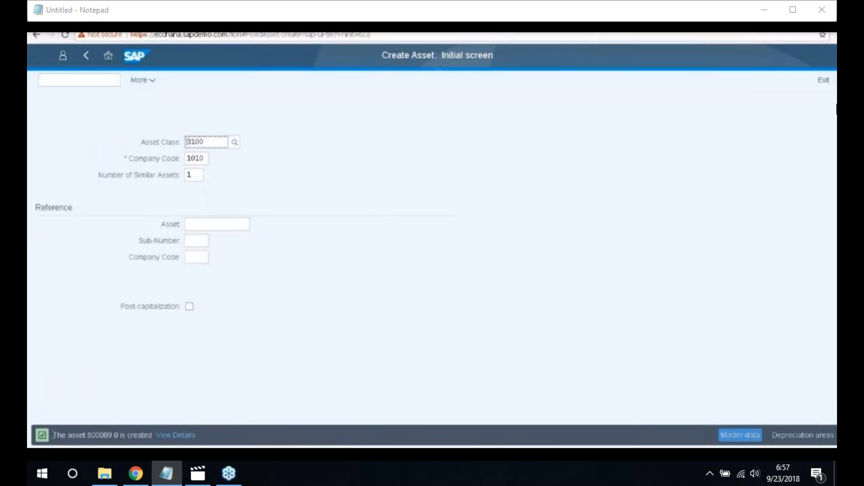
Step: Copy "The asset 500009 0" from the creation message into a new Notepad note
left_click(62, 435)
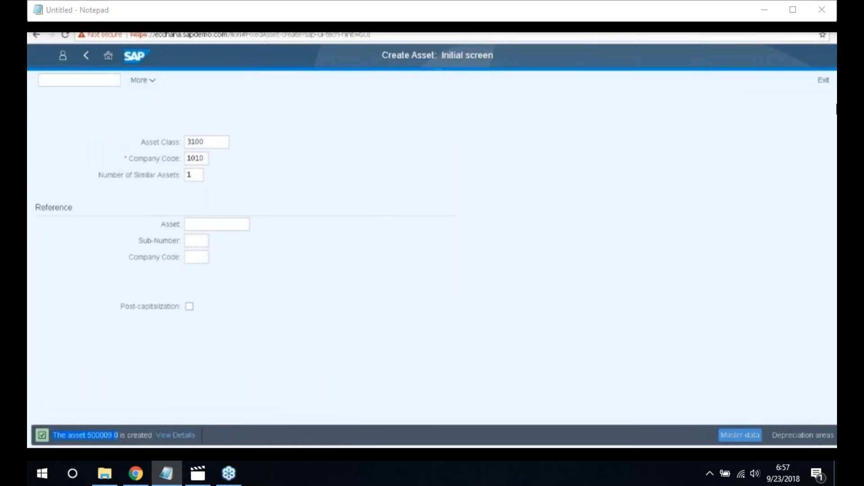
key("super")
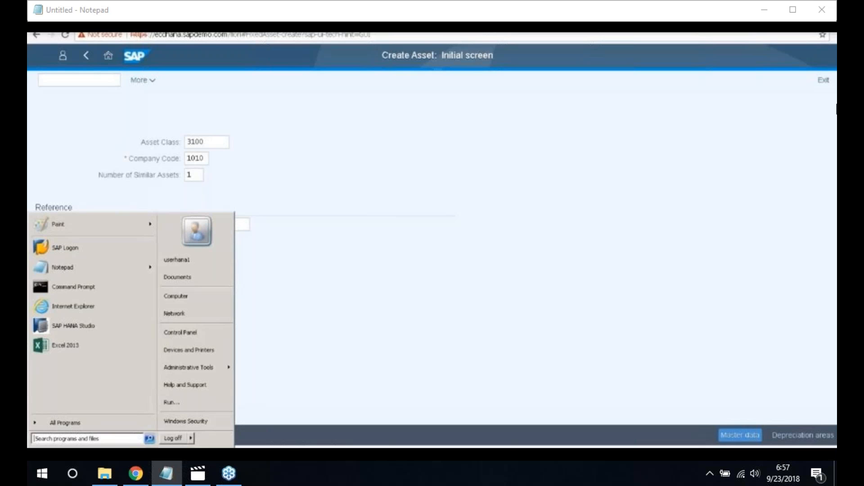
left_click(78, 270)
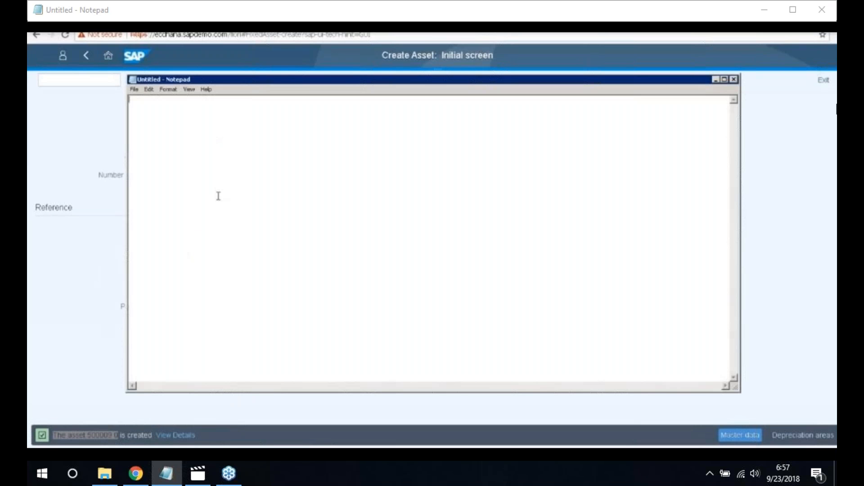
type("The asset 500009 0")
Step: Highlight the asset number and sub-number in the note, and minimise Notepad
double_click(179, 106)
key("ctrl+c")
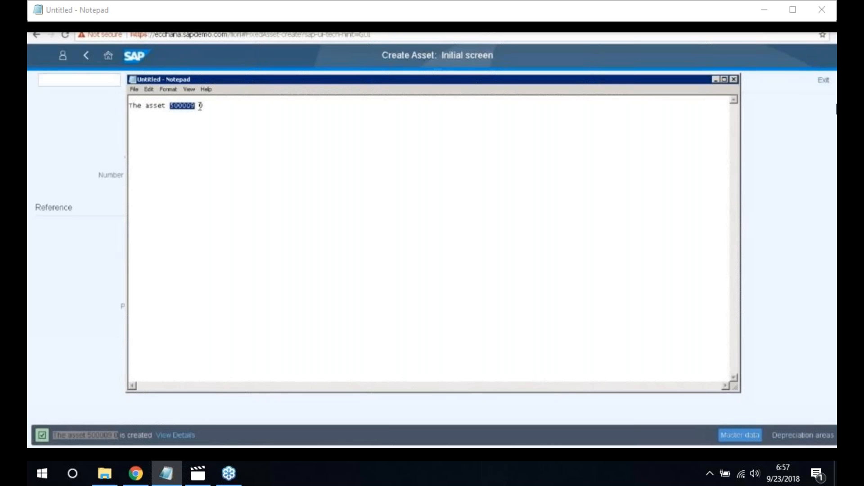
left_click(200, 106)
left_click_drag(197, 108, 210, 116)
left_click_drag(171, 105, 192, 108)
left_click(222, 107)
left_click(715, 81)
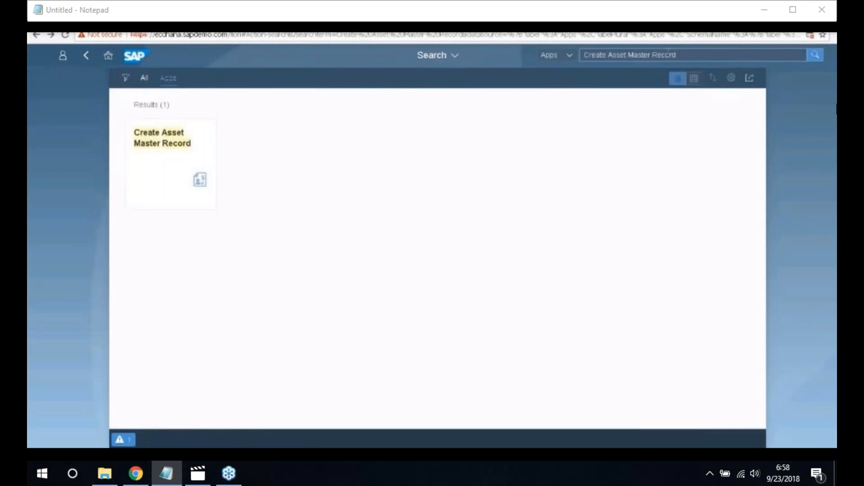
Step: Replace the Fiori app search term with "Display" and open the suggested Display Asset app
left_click(678, 54)
key("BackSpace")
key("BackSpace")
key("BackSpace")
key("BackSpace")
key("BackSpace")
key("BackSpace")
key("BackSpace")
key("BackSpace")
key("BackSpace")
key("BackSpace")
key("BackSpace")
key("BackSpace")
key("BackSpace")
key("BackSpace")
key("BackSpace")
key("BackSpace")
key("BackSpace")
key("BackSpace")
key("BackSpace")
key("BackSpace")
type("D")
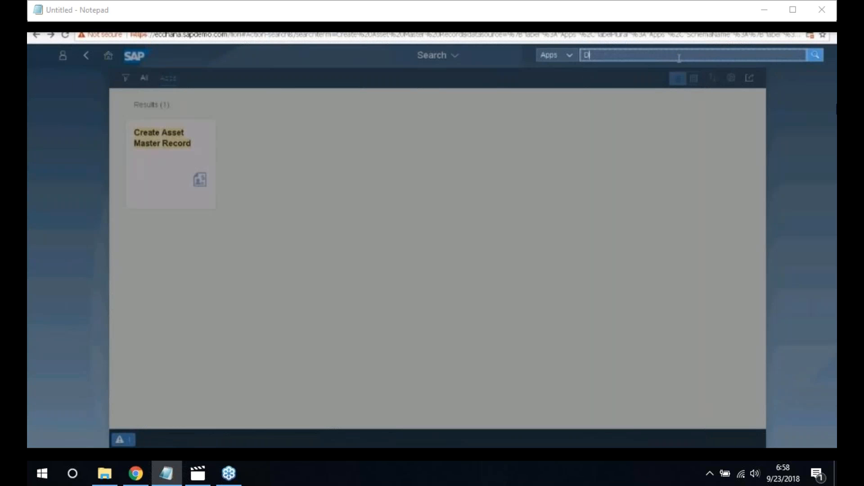
type("isplay")
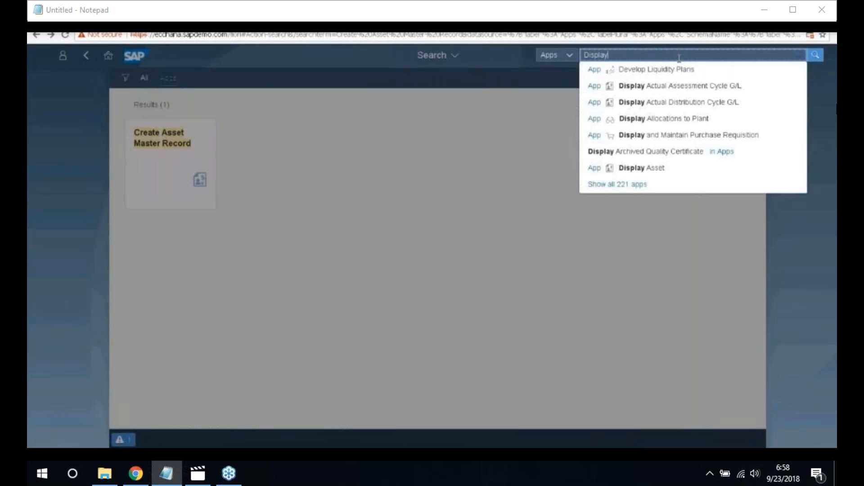
left_click(648, 168)
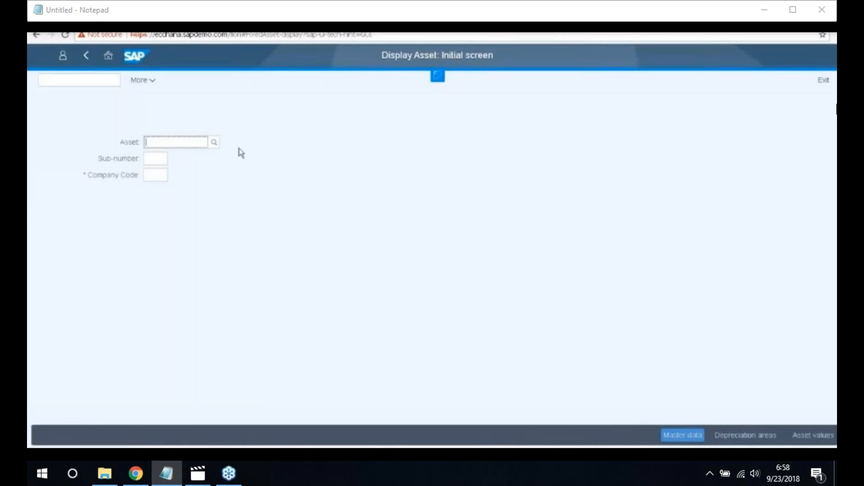
Step: Copy asset number 500009 from the Notepad note into the Asset field of Display Asset
left_click(174, 142)
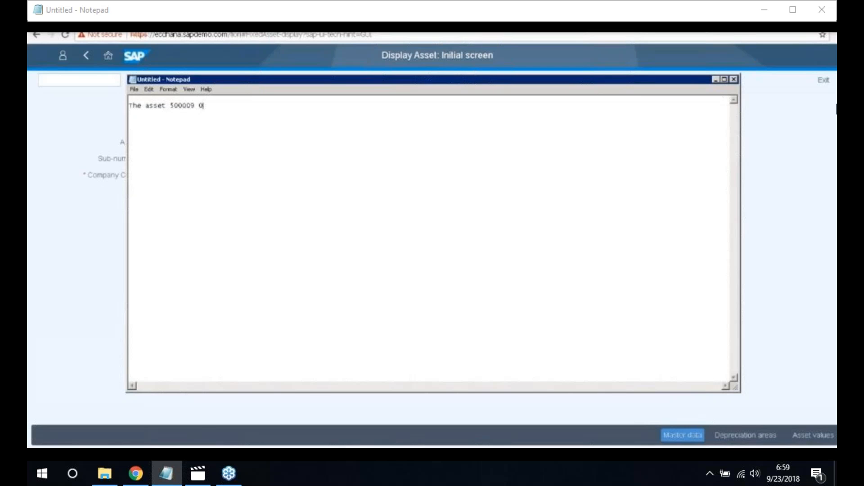
left_click_drag(170, 106, 193, 109)
left_click(293, 55)
left_click(193, 142)
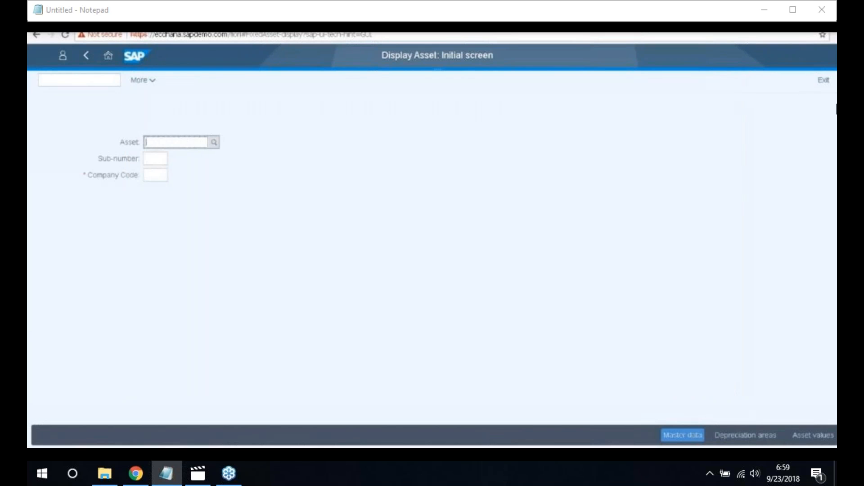
key("ctrl+v")
Step: Enter sub-number 0 and company code 1010, and display the asset's master data through to its depreciation areas
left_click(161, 164)
type("0")
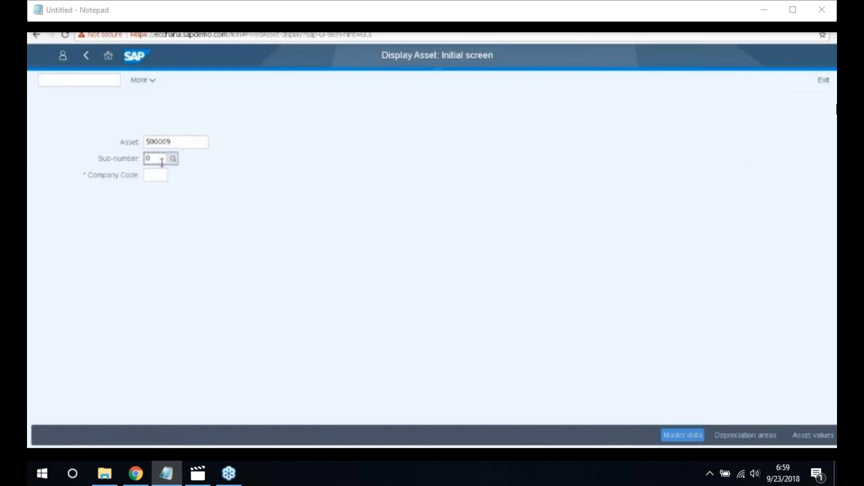
left_click(154, 175)
type("10100")
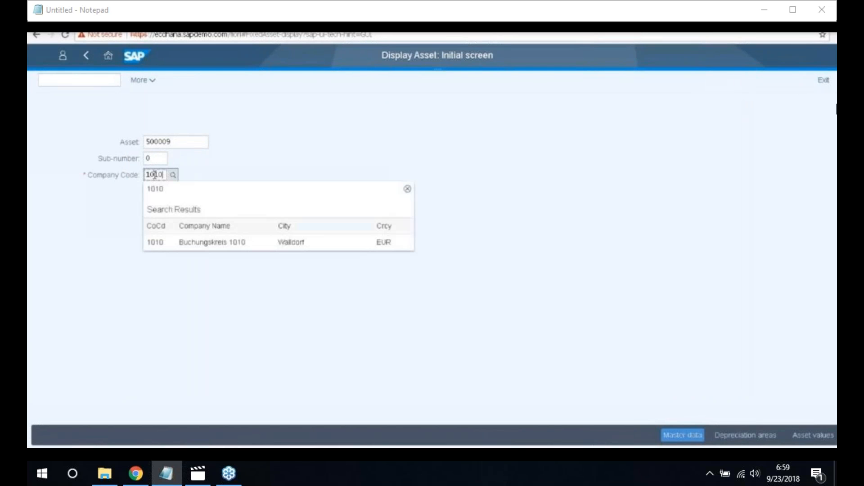
left_click(155, 188)
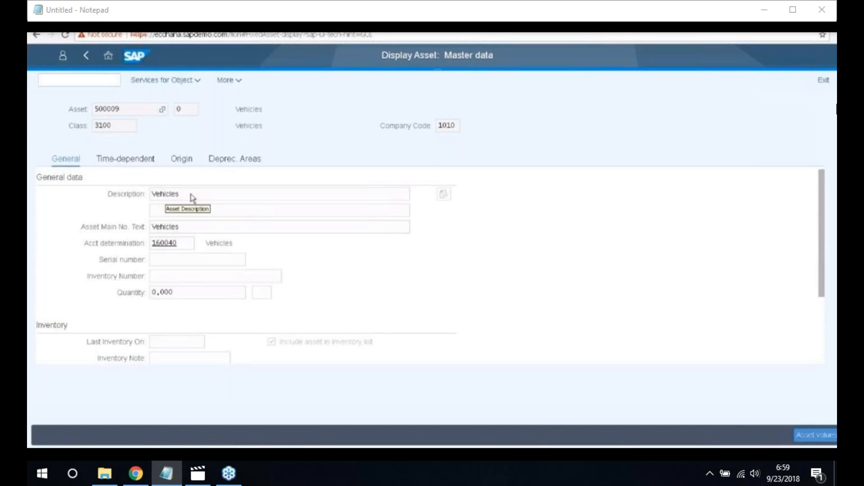
left_click(218, 162)
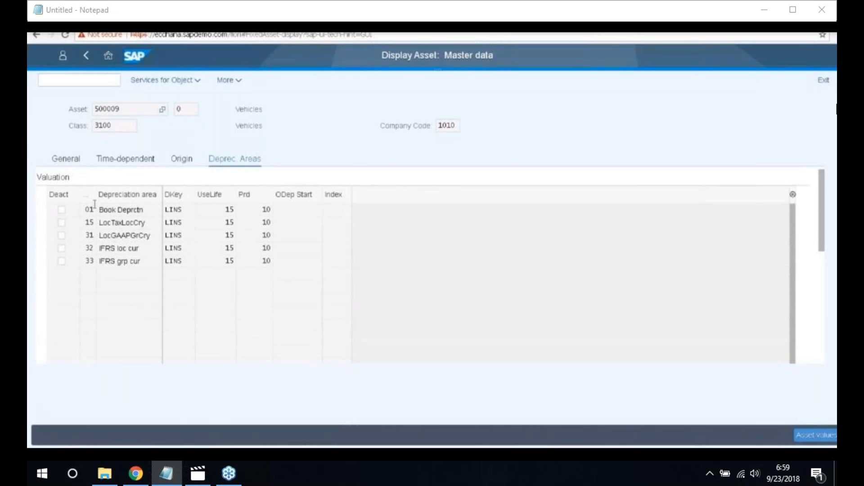
Step: Show the asset's time-dependent data, and search the Fiori apps for "Change asset" and open the Change Asset app
left_click(129, 162)
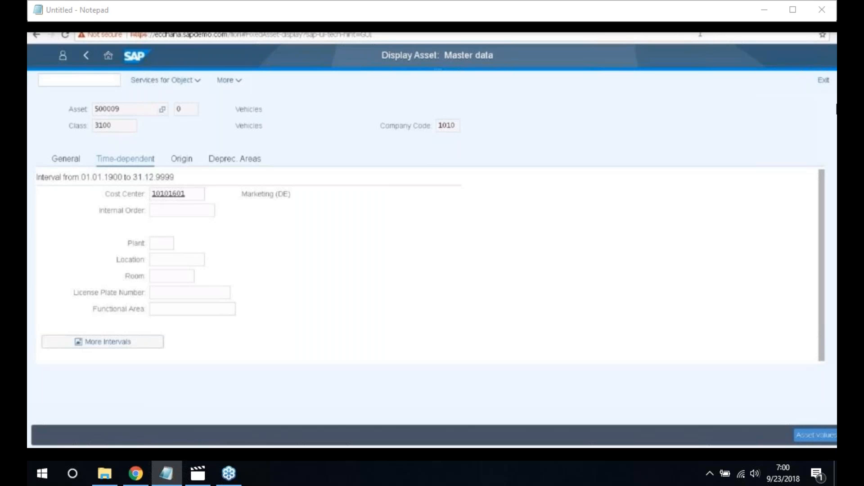
left_click(345, 28)
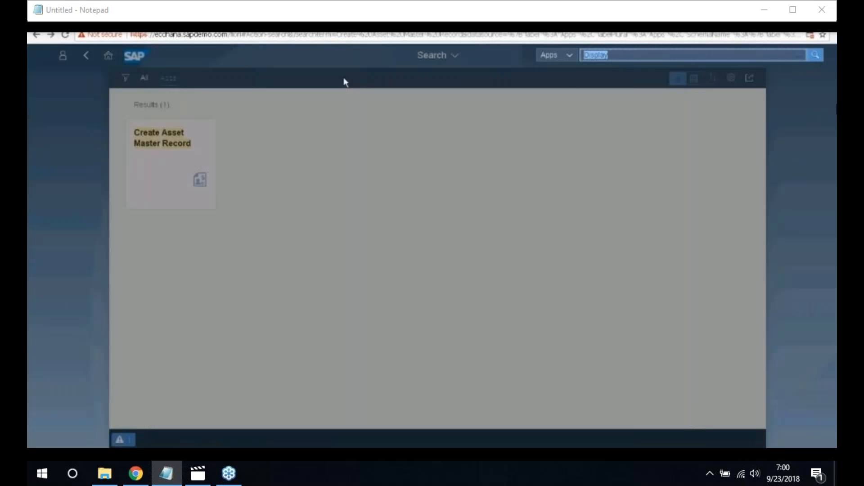
type("Change assey")
key("BackSpace")
type("t")
key("Return")
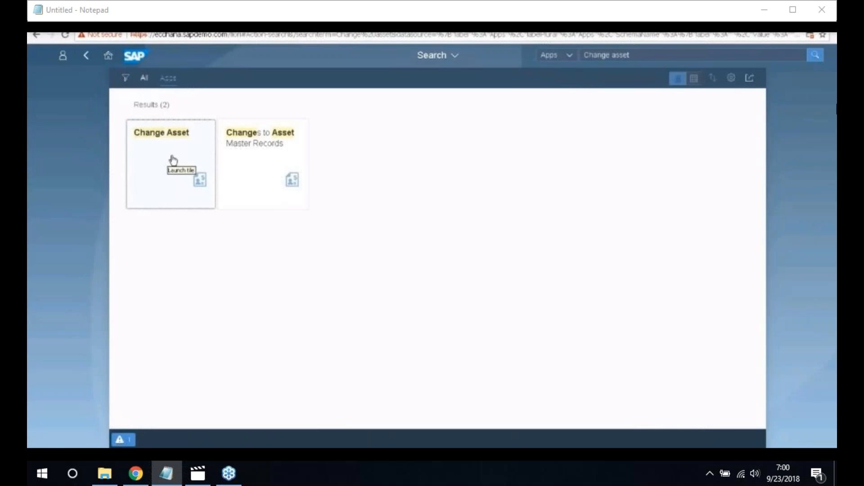
left_click(173, 160)
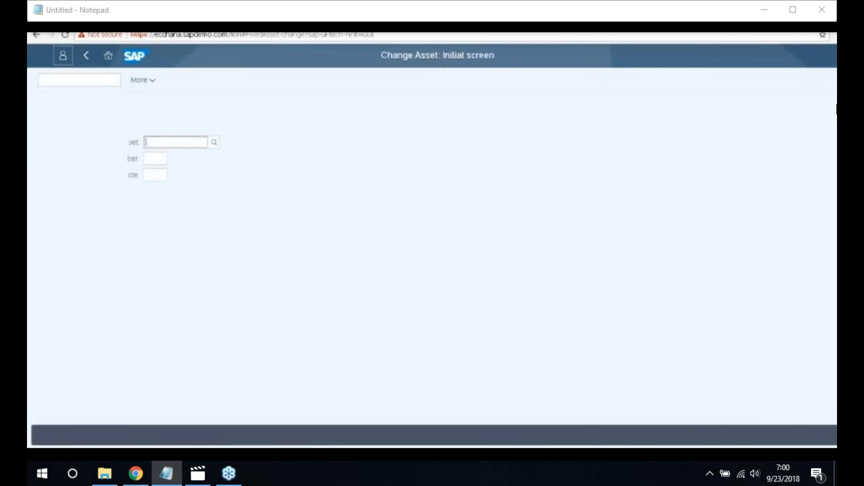
Step: Enter asset 500009, sub-number 0 and company code 1010 in Change Asset, and open the master data
key("ctrl+v")
double_click(161, 143)
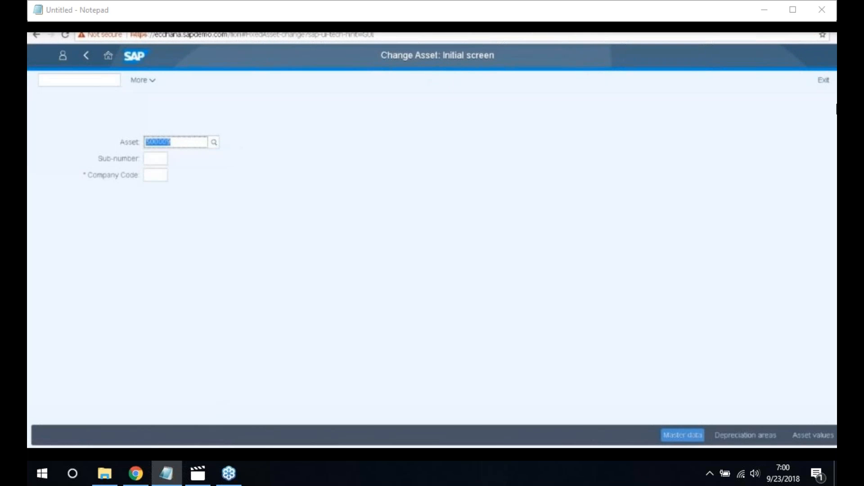
left_click(155, 159)
type("0")
left_click(156, 176)
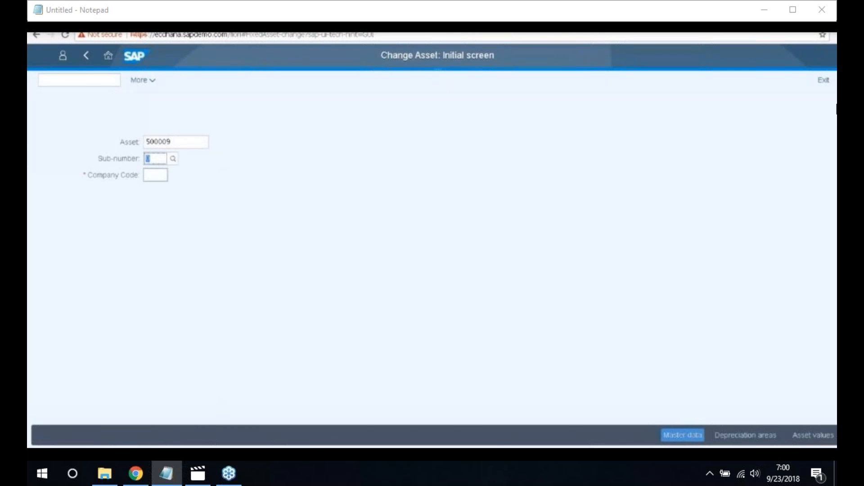
type("1010")
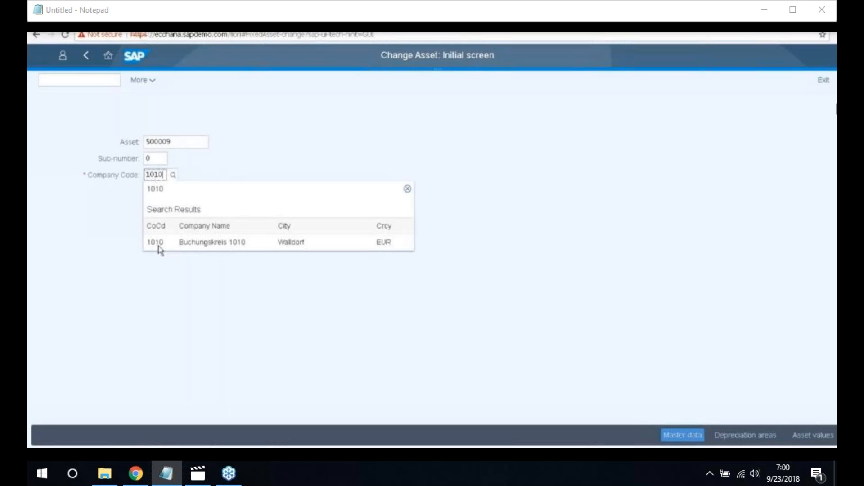
left_click(159, 243)
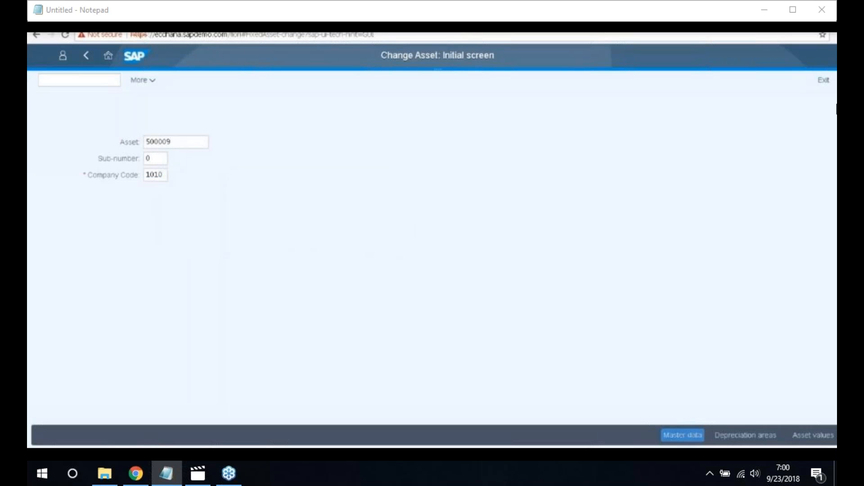
left_click(673, 436)
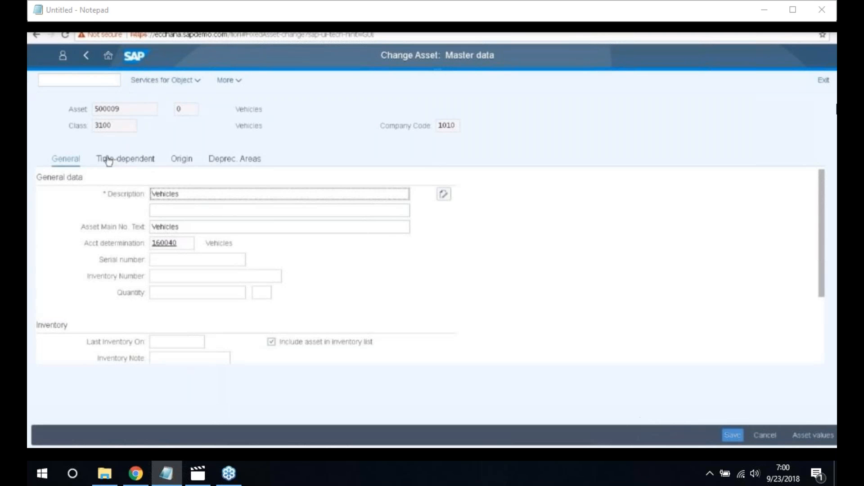
Step: Add a new time interval starting 28.05.2018 to the asset's time-dependent data
left_click(126, 163)
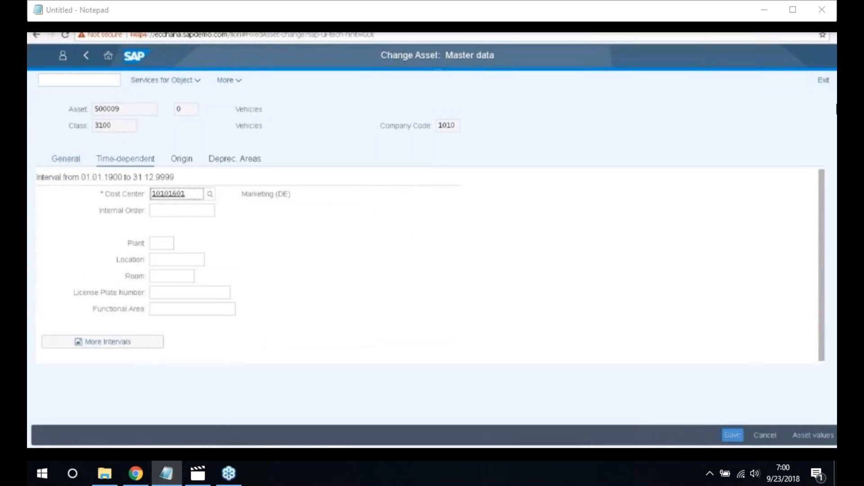
left_click(96, 343)
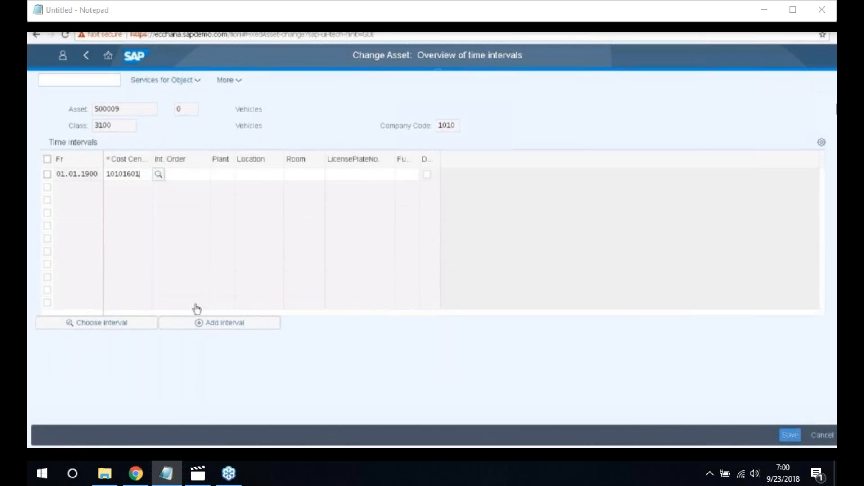
left_click(210, 323)
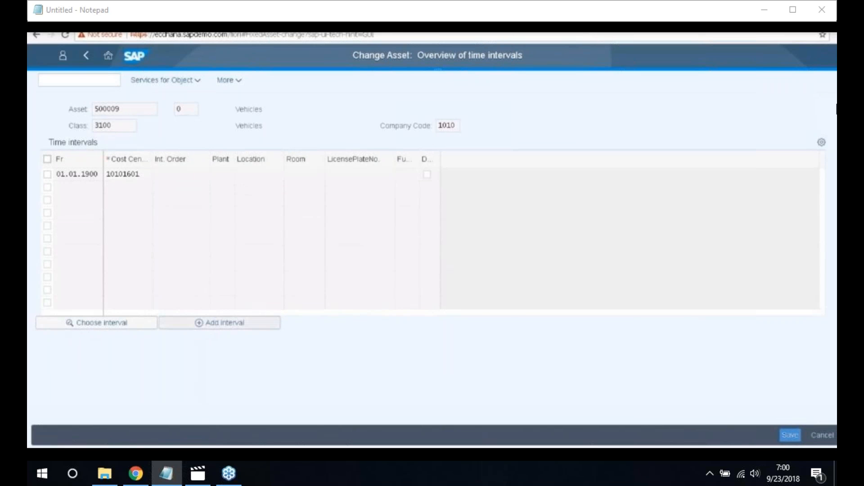
left_click(550, 266)
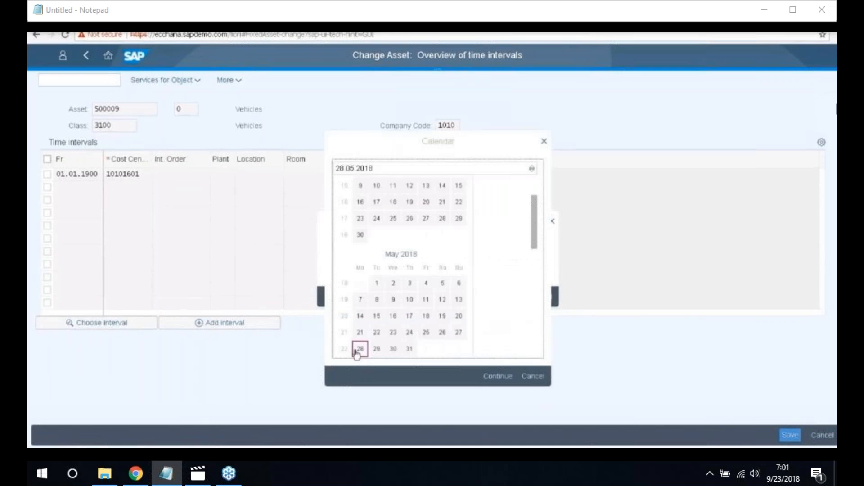
left_click(359, 349)
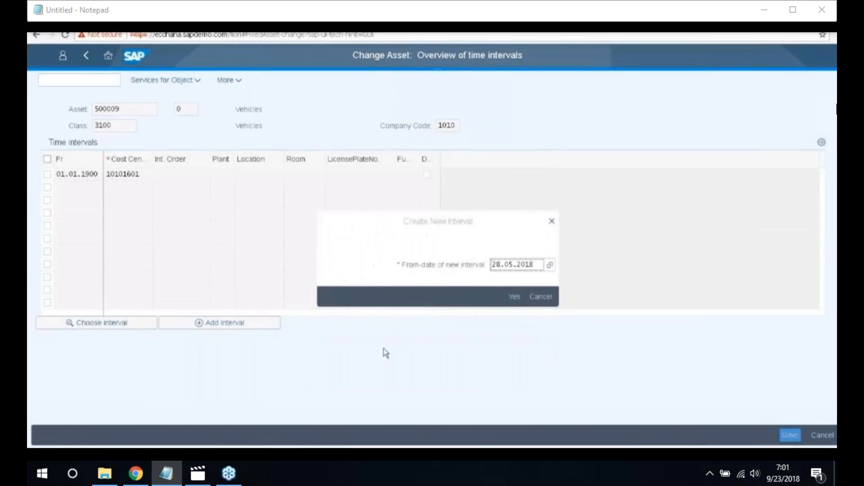
left_click(514, 296)
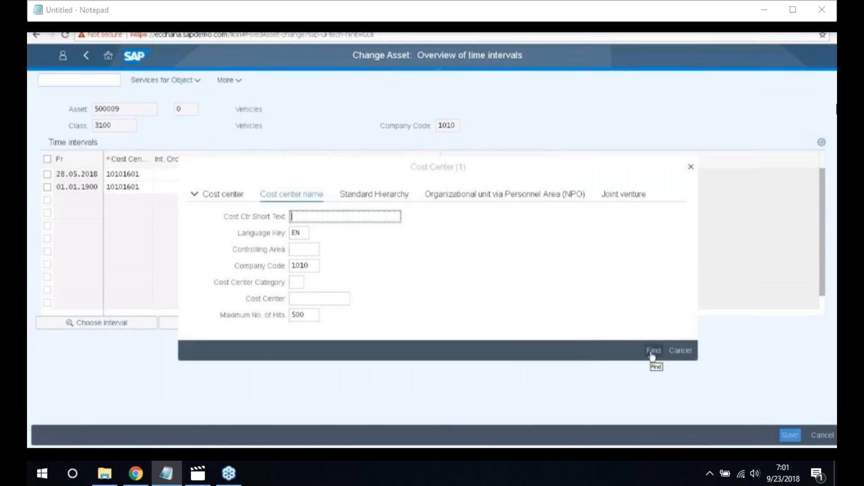
Step: Assign cost center 10101401, QM (DE), to the 28.05.2018 interval and save the asset
left_click(652, 355)
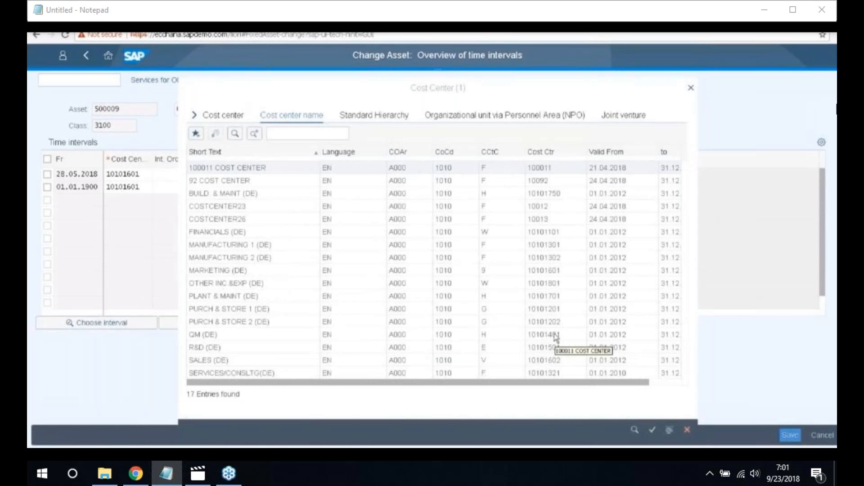
left_click(554, 335)
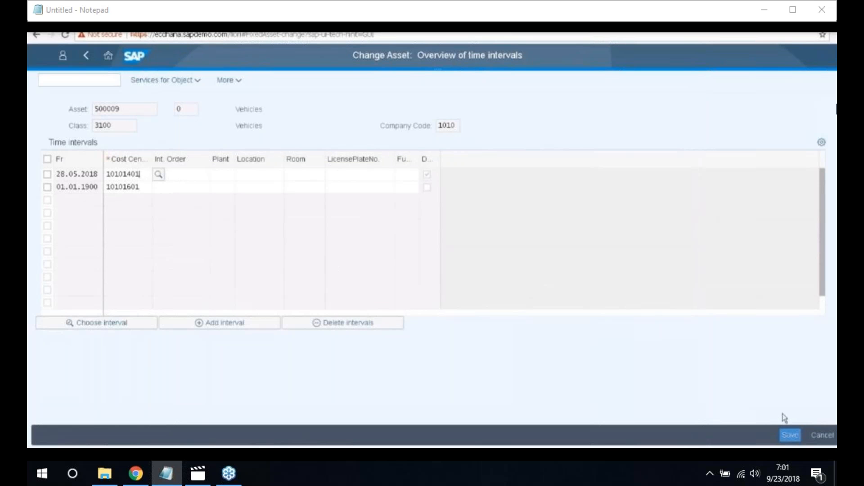
left_click(789, 434)
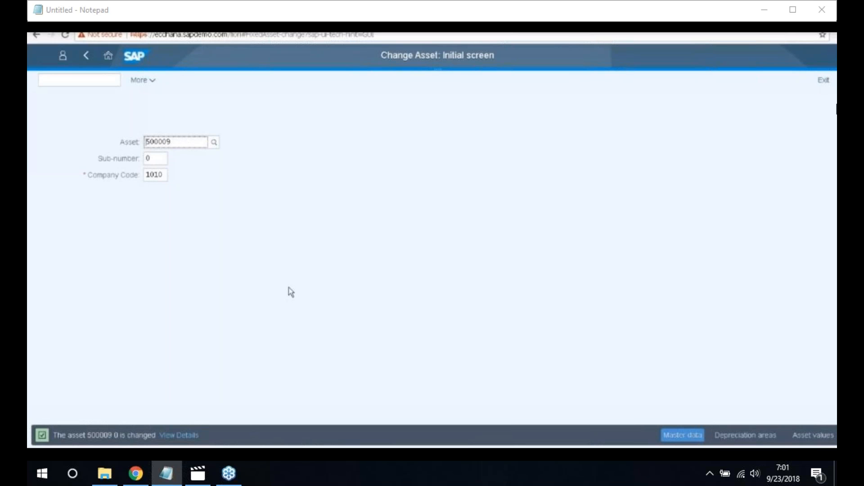
Step: Display the change documents for the changed asset
left_click(153, 81)
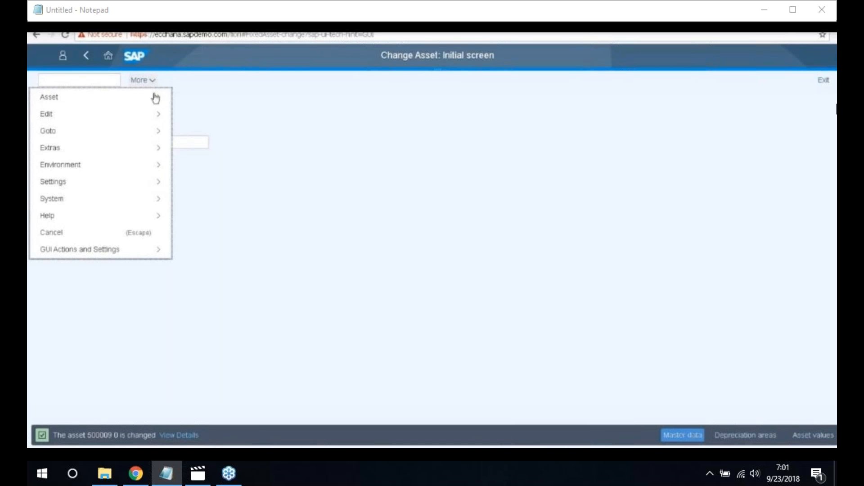
mouse_move(159, 165)
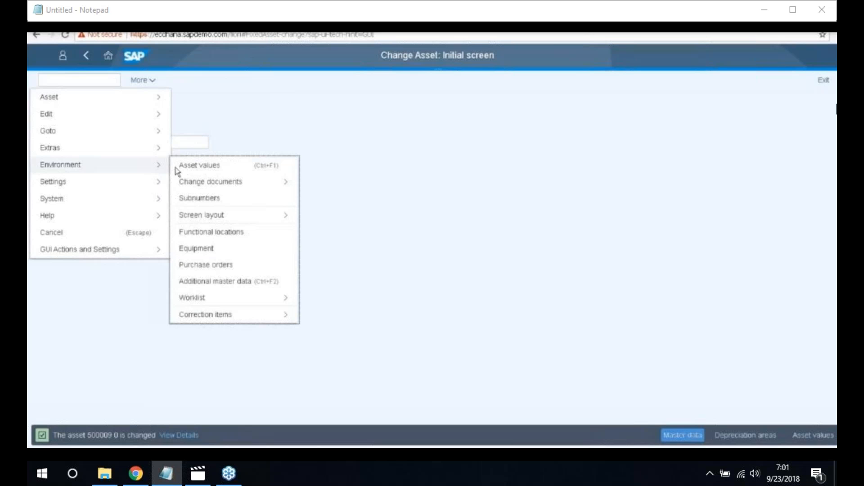
mouse_move(234, 181)
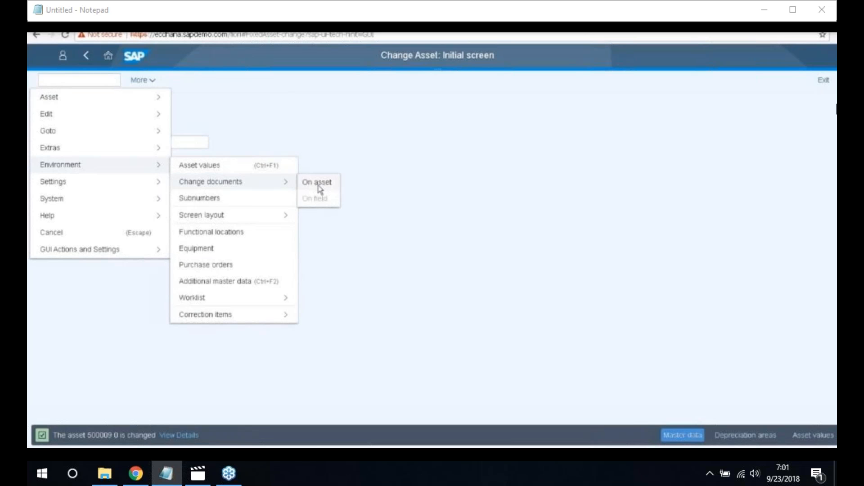
left_click(319, 185)
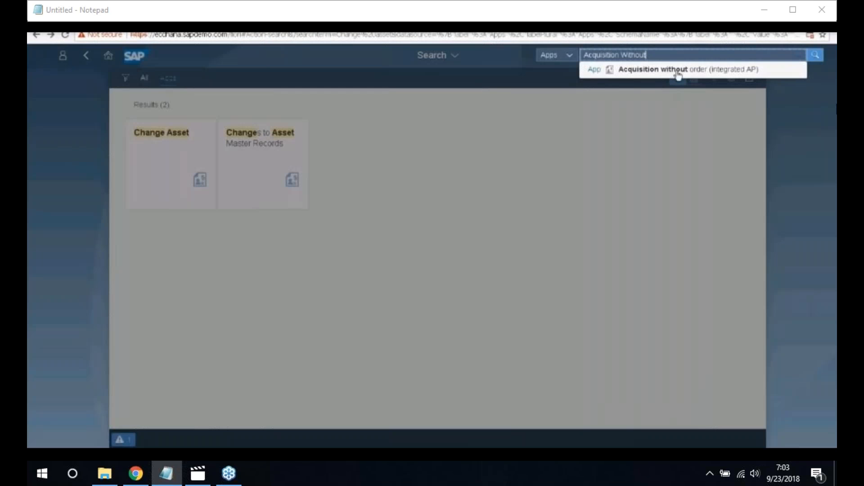
Step: Open the suggested Acquisition without order (integrated AP) app and set the document date to 28.05.2018
left_click(677, 73)
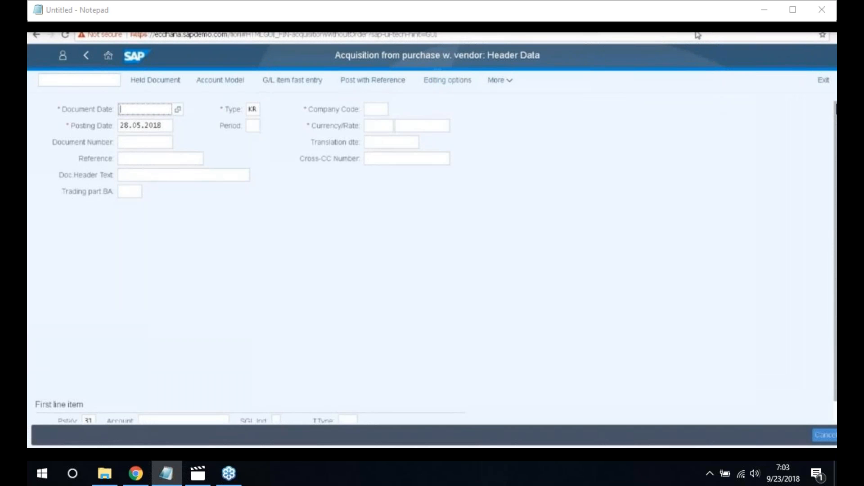
left_click(179, 111)
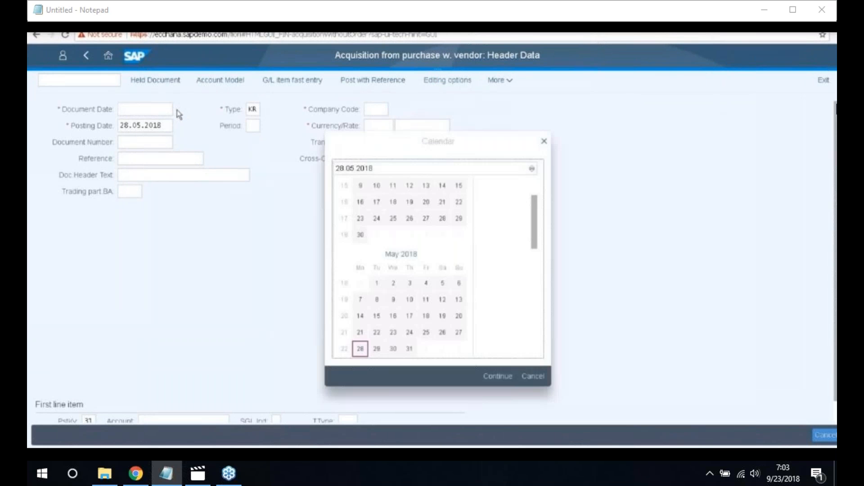
left_click(361, 351)
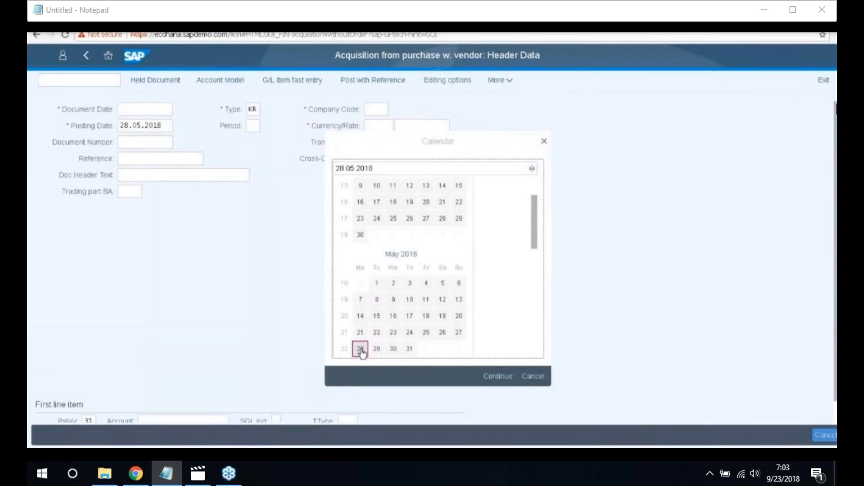
Step: Set the acquisition header's company code to 1010 and its currency to EUR
left_click(375, 110)
type("100")
type("010")
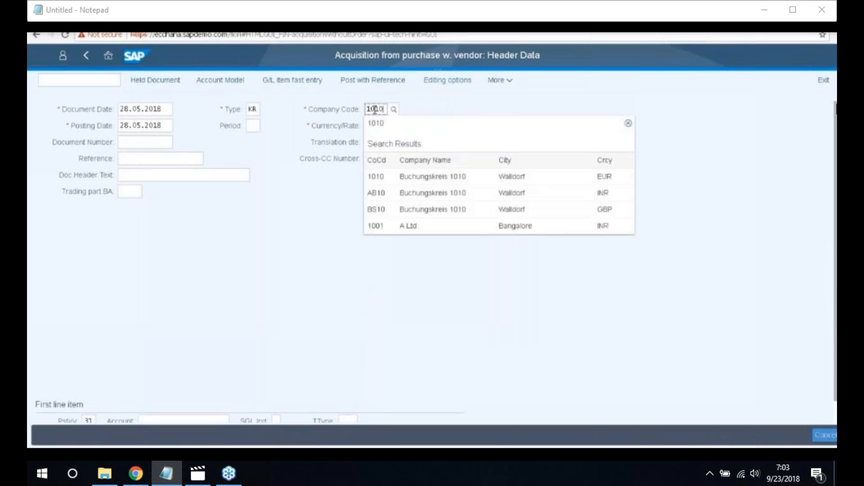
left_click(376, 176)
left_click(374, 127)
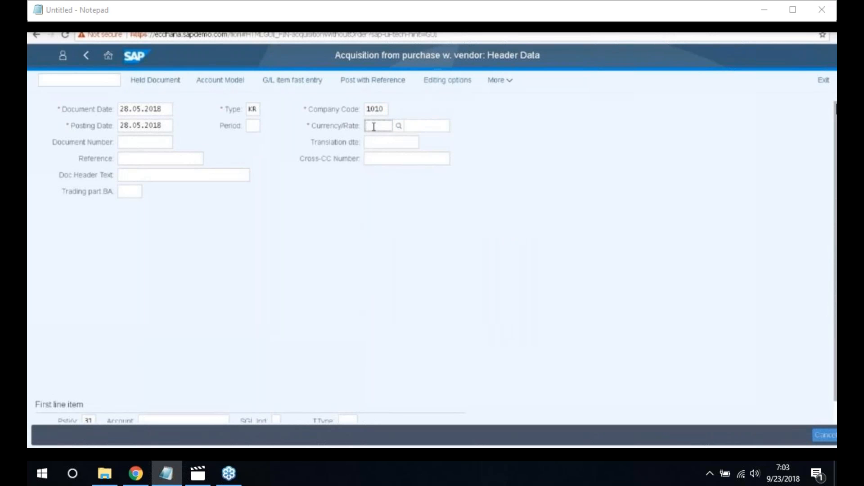
type("EUR")
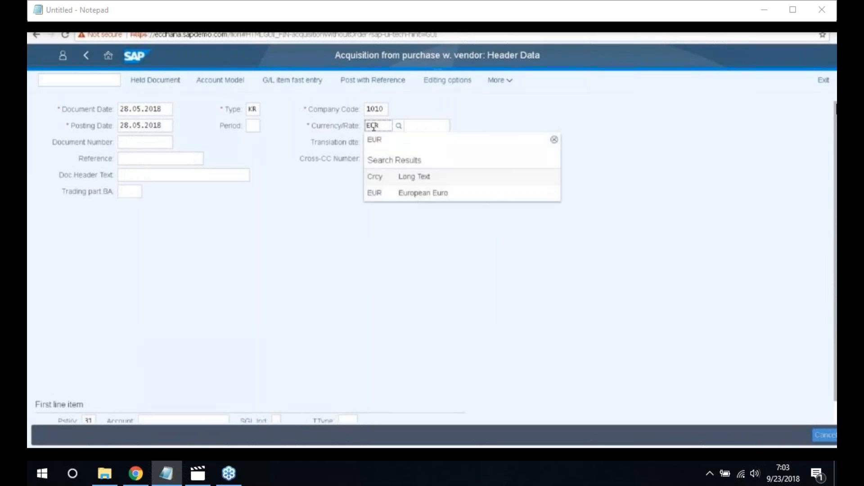
left_click(369, 194)
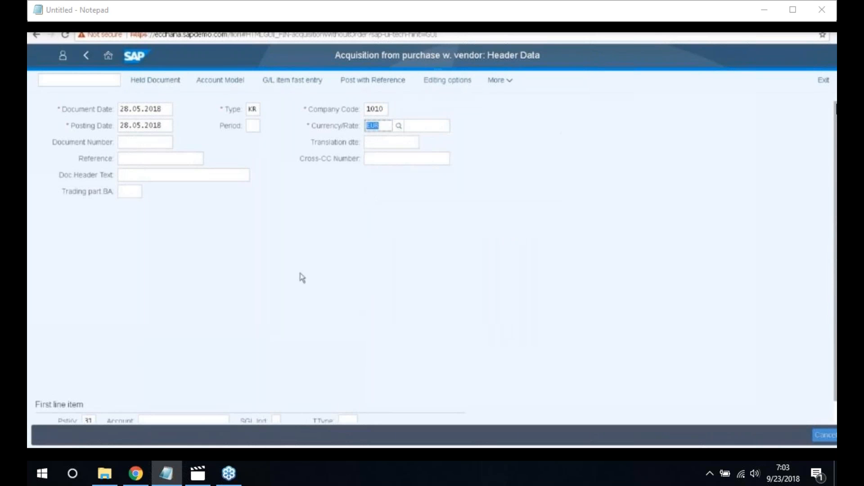
Step: Look up company code 1010 suppliers, choose Aachen supplier LIEF81 as the first line item's account, and proceed to the vendor item
scroll(270, 297, "down", 1)
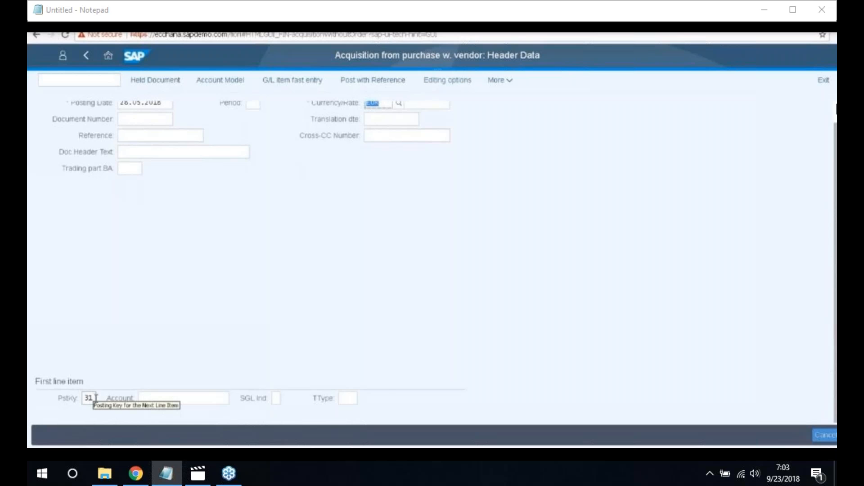
left_click(163, 400)
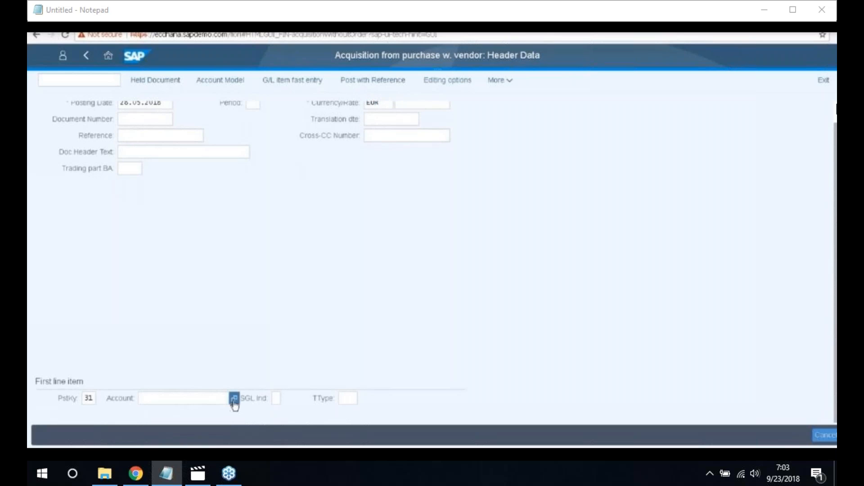
scroll(234, 402, "up", 1)
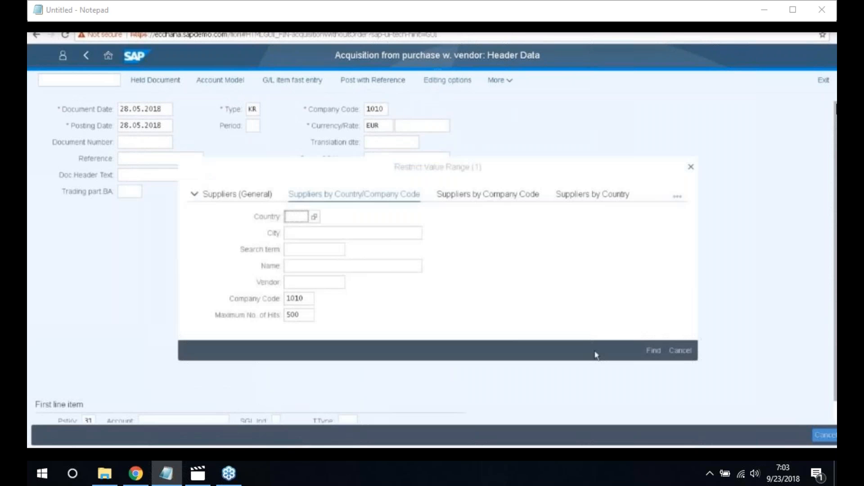
left_click(654, 351)
left_click(654, 351)
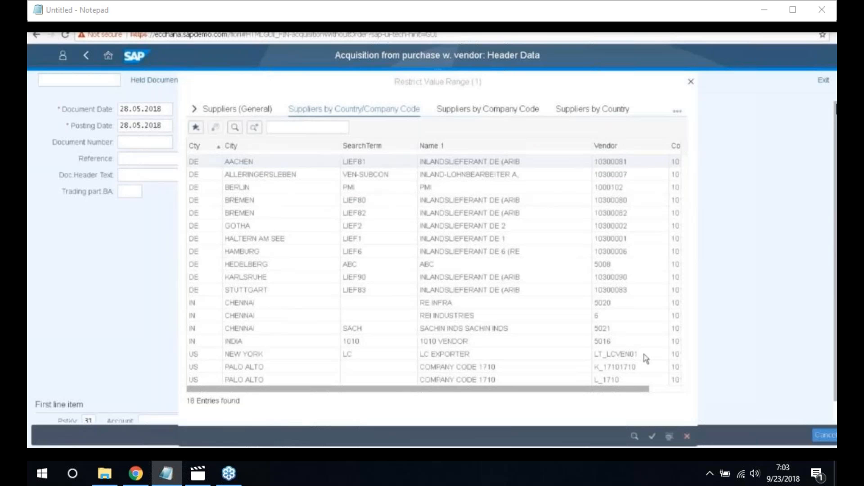
double_click(618, 166)
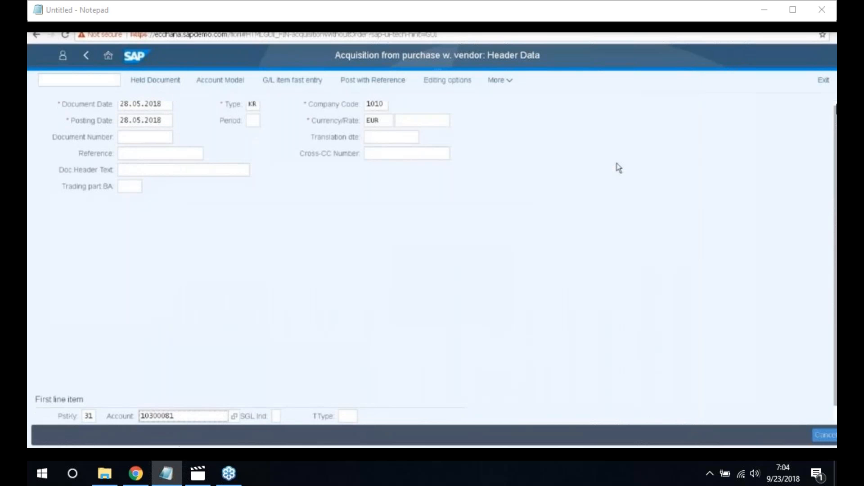
key("Return")
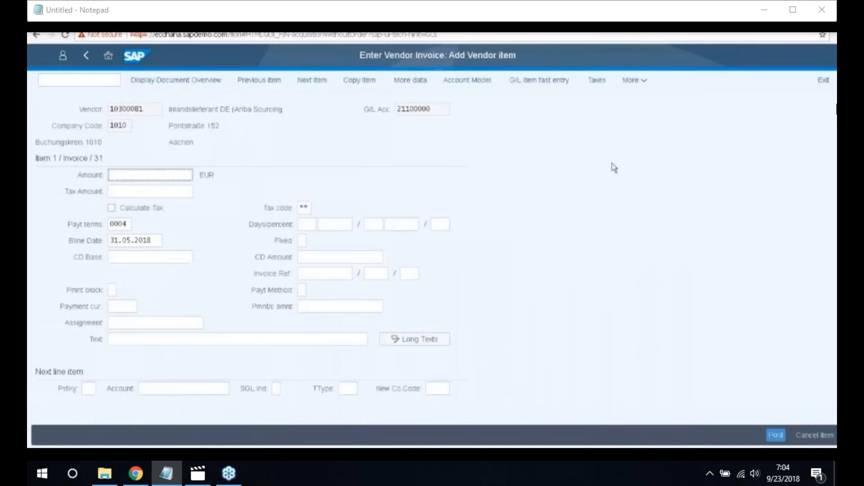
Step: Set the vendor item's amount to 23800 EUR and its tax amount to 3800
type("23")
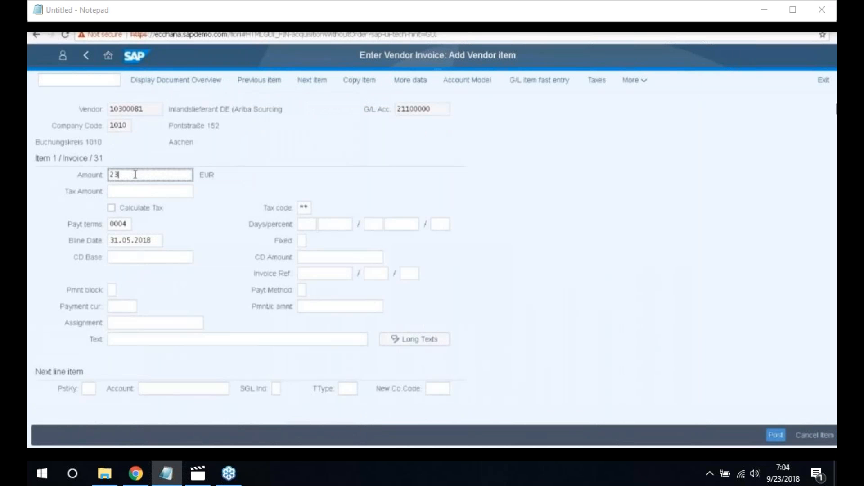
type("800")
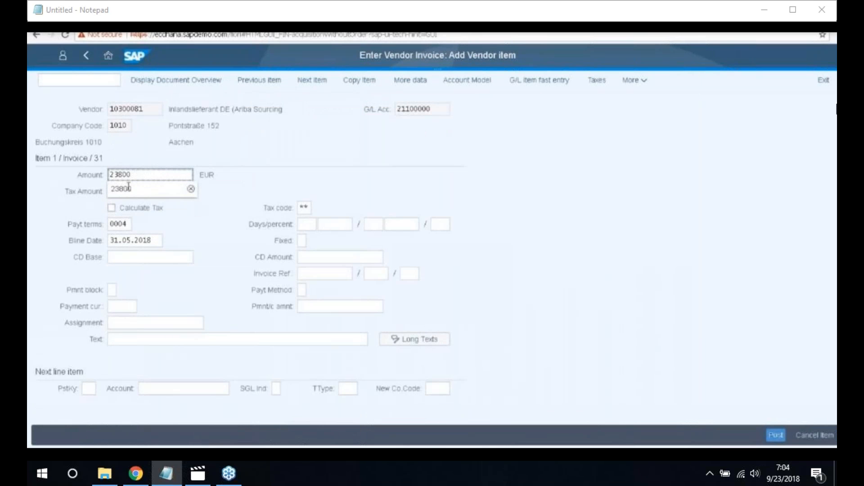
left_click(125, 191)
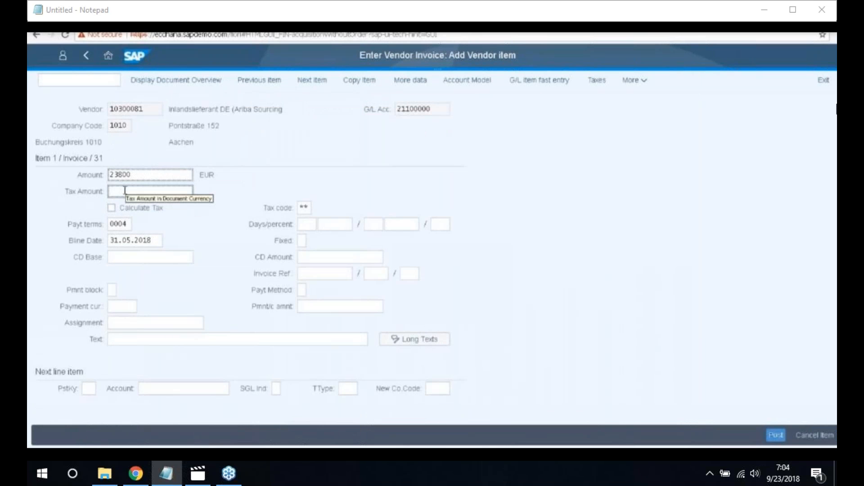
type("3800")
left_click(130, 207)
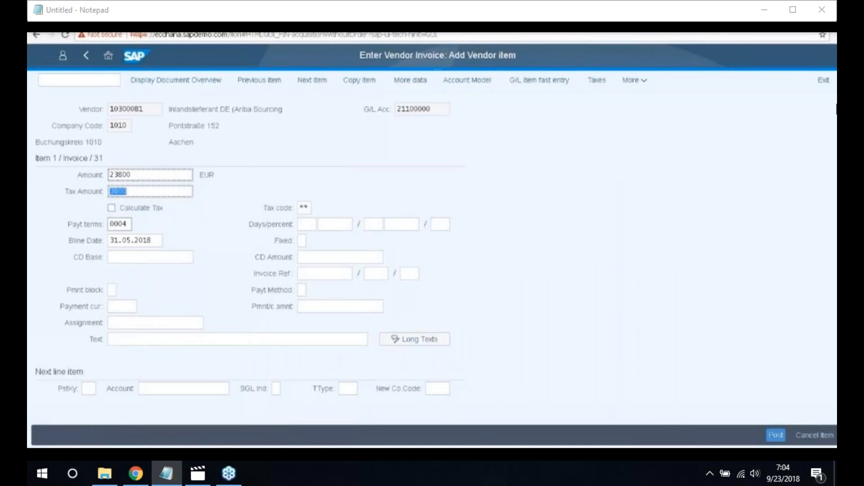
Step: Replace the vendor item's payment terms with 0001, payable immediately due net
left_click(130, 223)
key("BackSpace")
key("BackSpace")
key("BackSpace")
key("BackSpace")
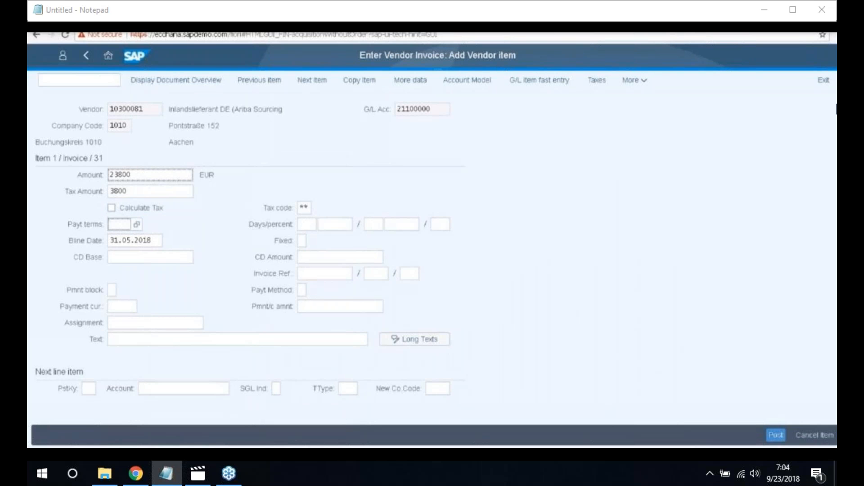
left_click(138, 226)
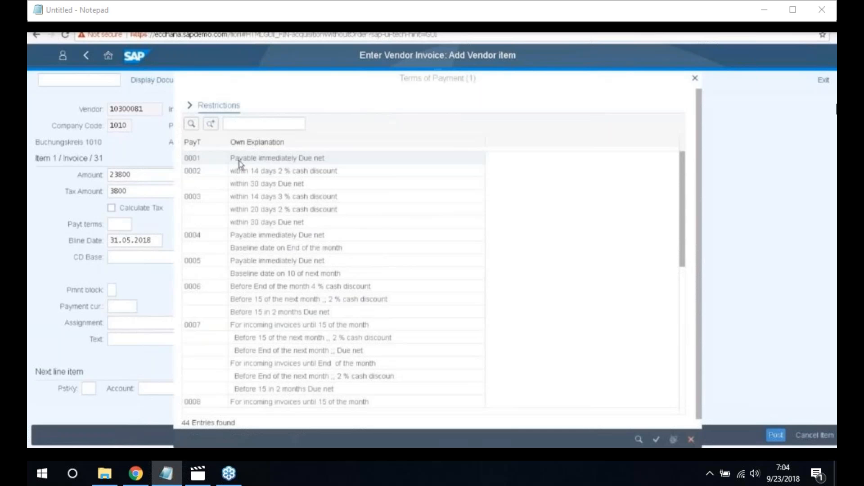
left_click(210, 163)
Step: Set the vendor item's tax code to V4, 18% input tax
left_click(303, 208)
left_click(317, 208)
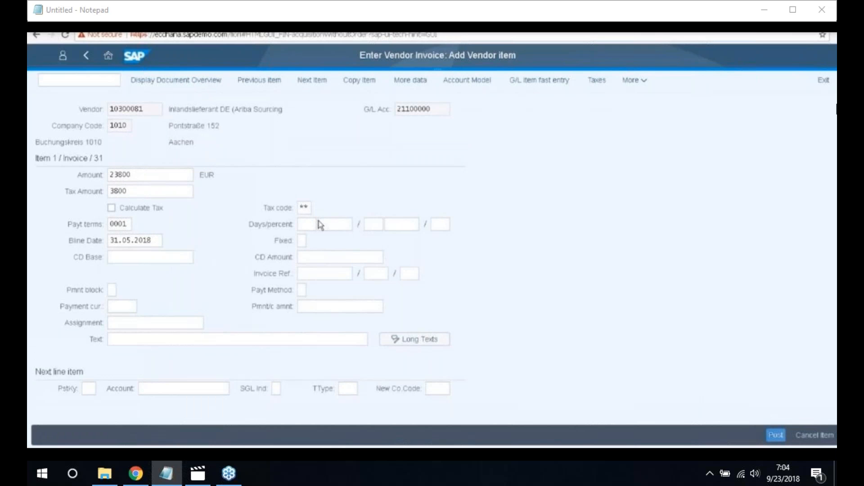
double_click(210, 281)
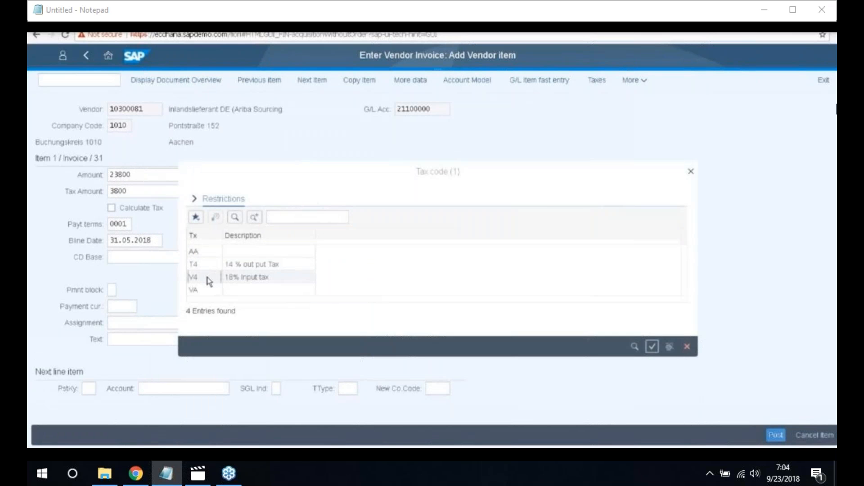
Step: Set the next line item's posting key to 70 (Debit asset) and, after checking the noted asset number, choose vehicle asset 500009-0 as its account
left_click(88, 388)
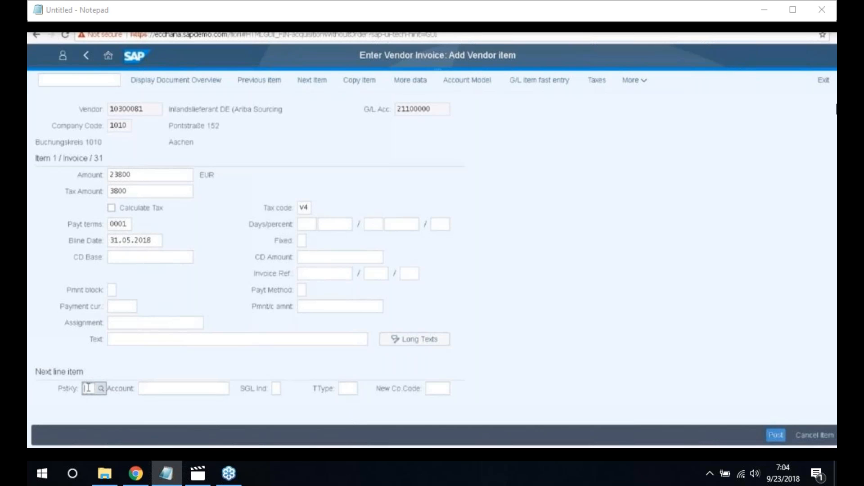
type("70")
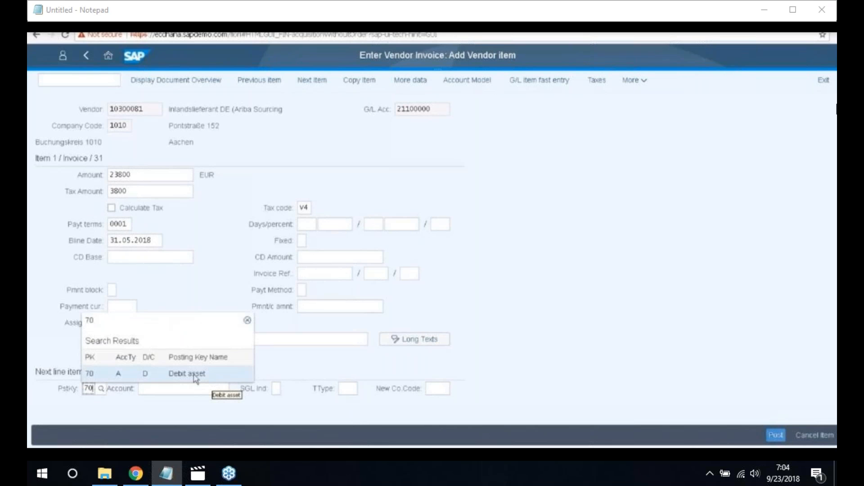
left_click(195, 376)
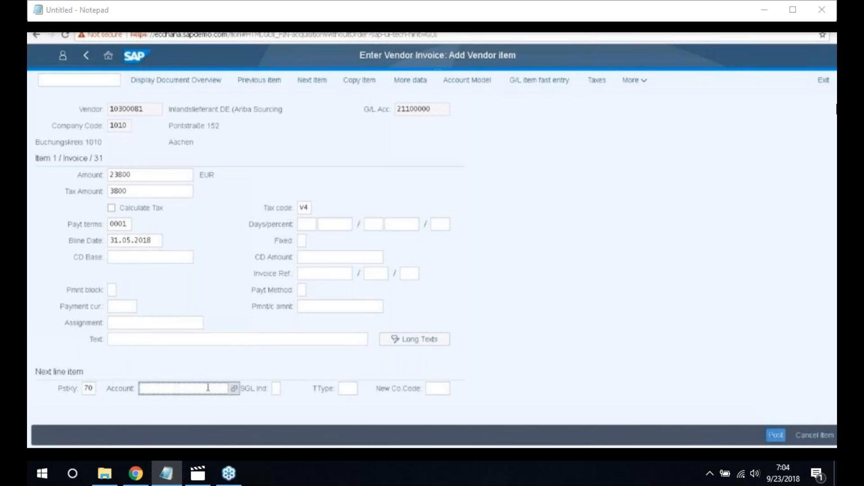
left_click(235, 388)
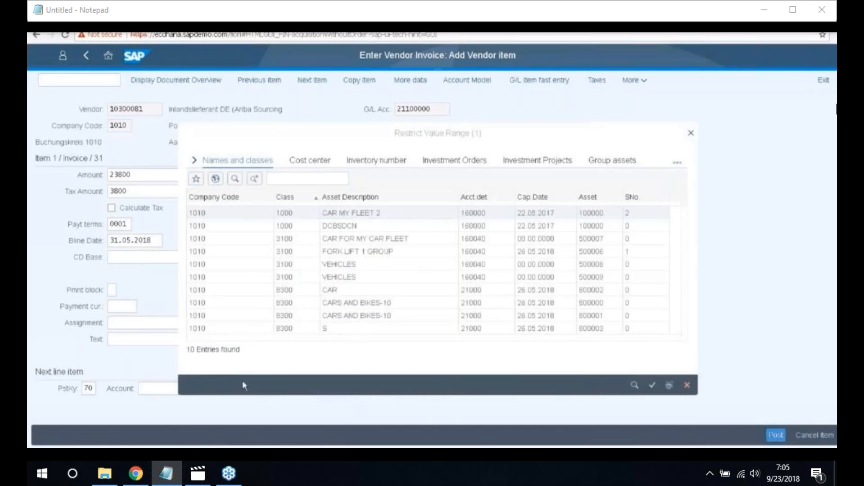
key("alt+Tab")
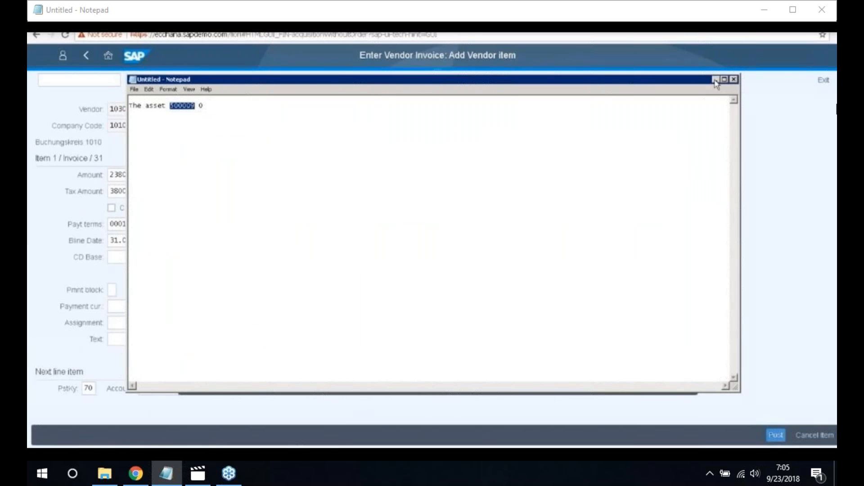
left_click(716, 81)
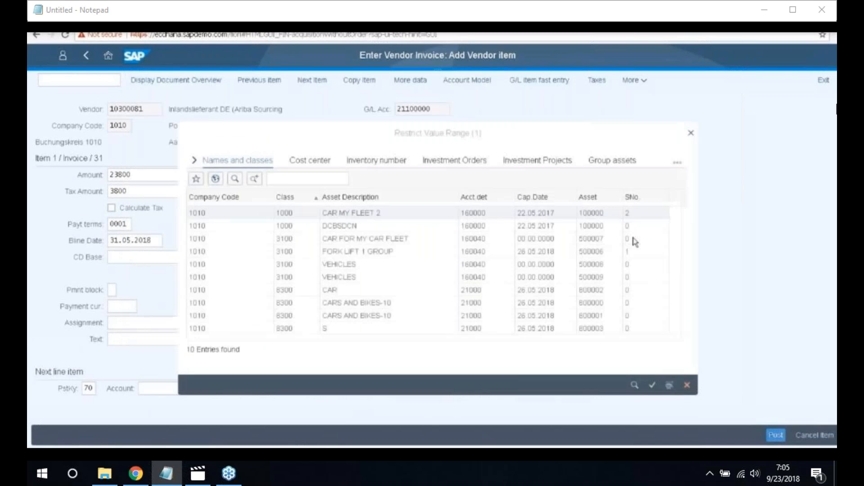
double_click(591, 278)
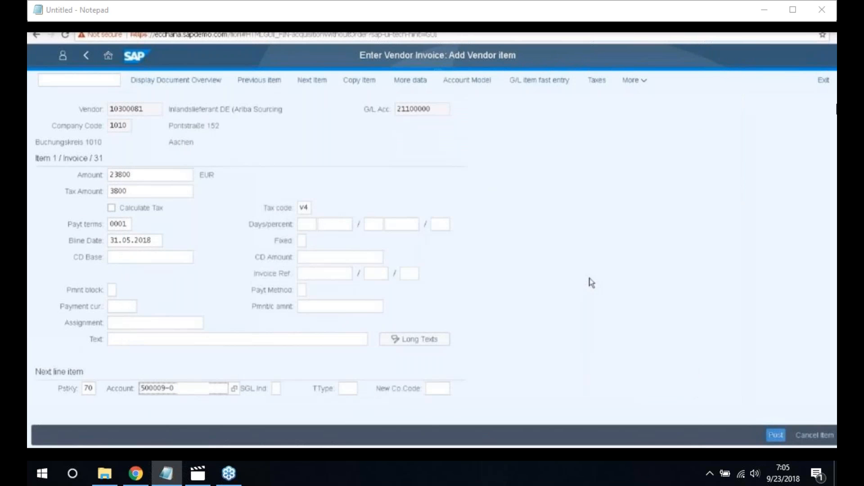
Step: Choose transaction type 100, External asset acquisition, for the next line item and proceed to the asset item
left_click(348, 390)
left_click(363, 391)
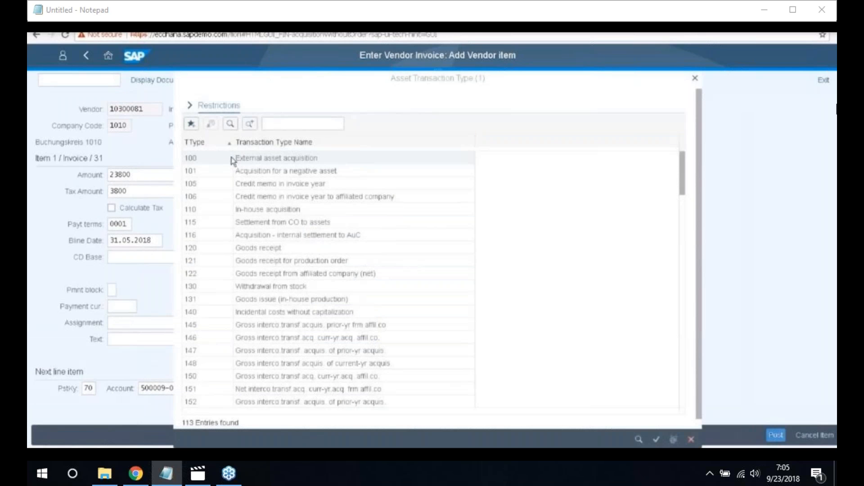
left_click(215, 162)
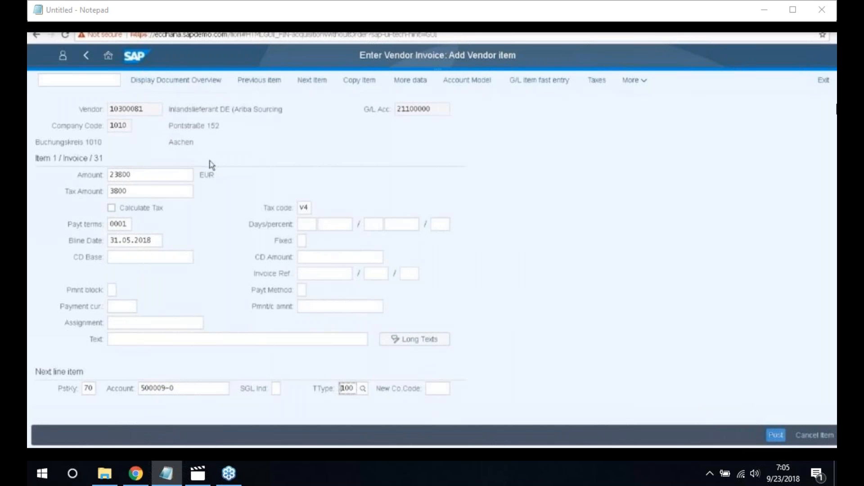
key("Return")
key("Return")
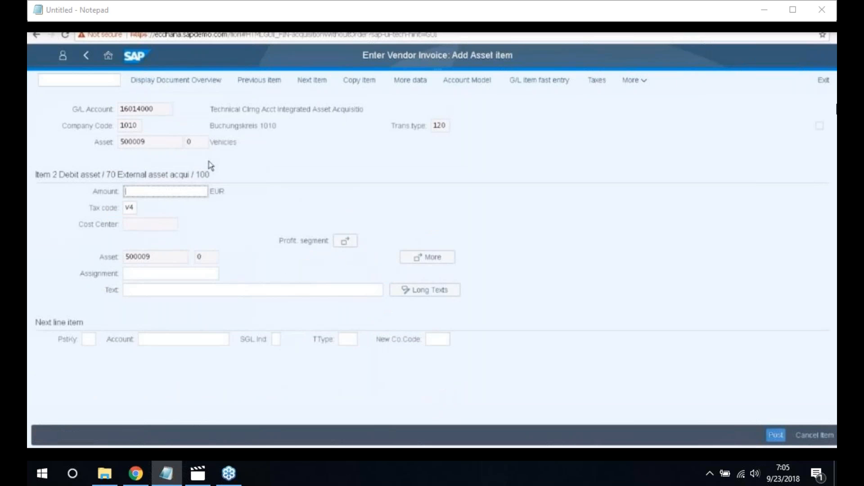
Step: Enter * as the asset item's amount and review its additional coding block data
left_click(148, 193)
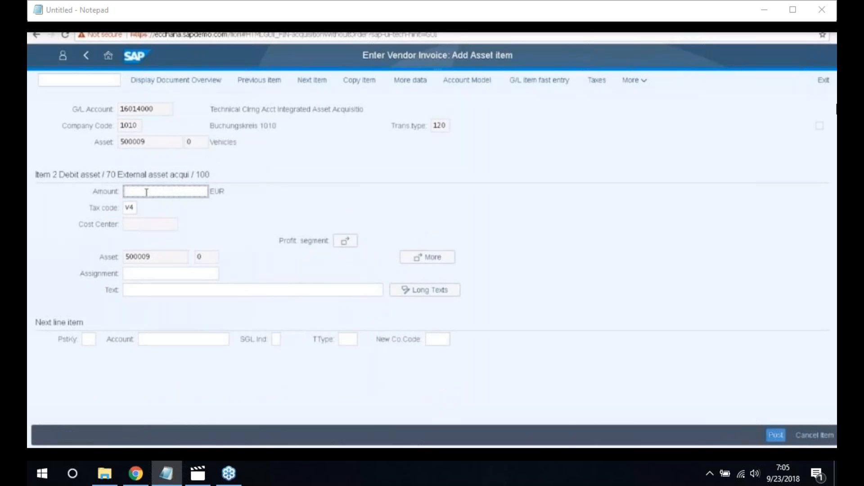
type("*")
left_click(426, 261)
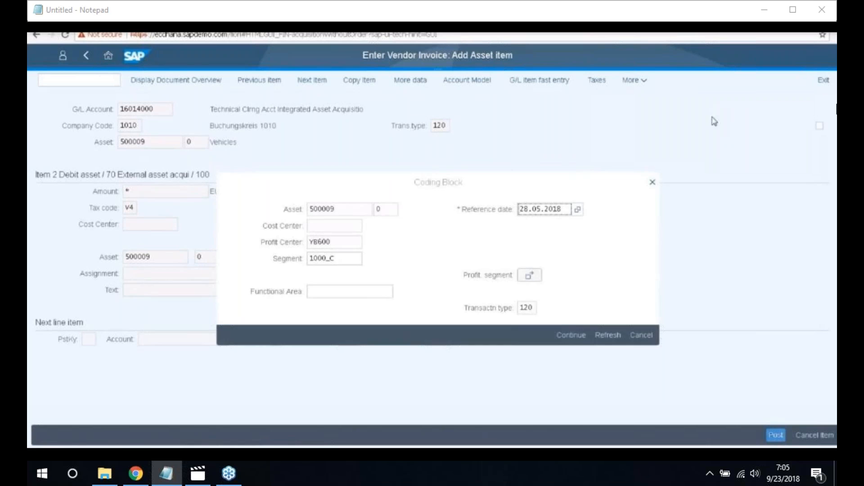
key("Return")
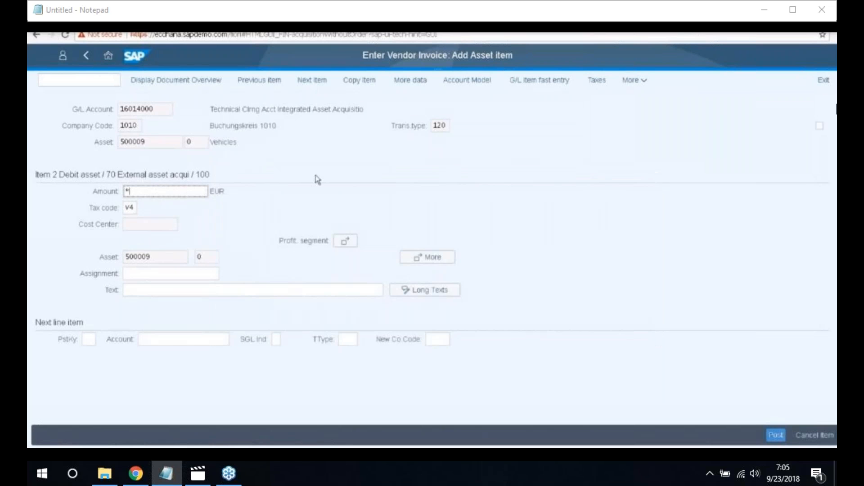
Step: Confirm the asset item and post the vendor invoice, accepting the tax data as entered
key("Return")
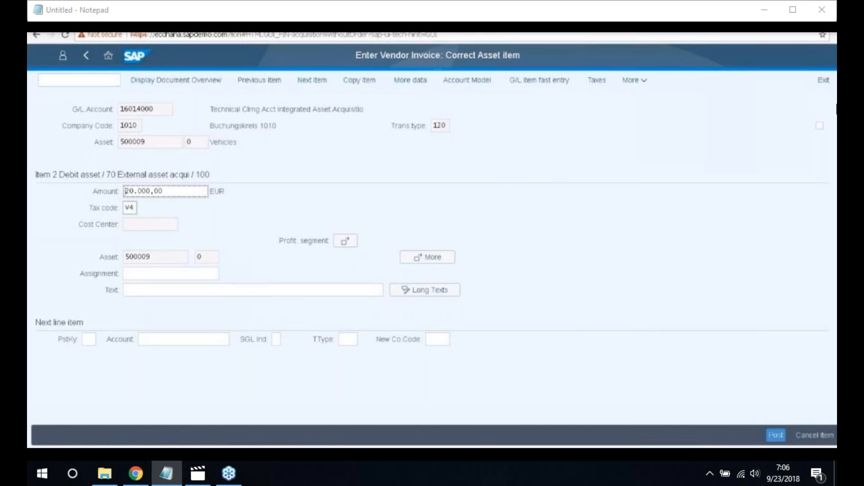
left_click(775, 436)
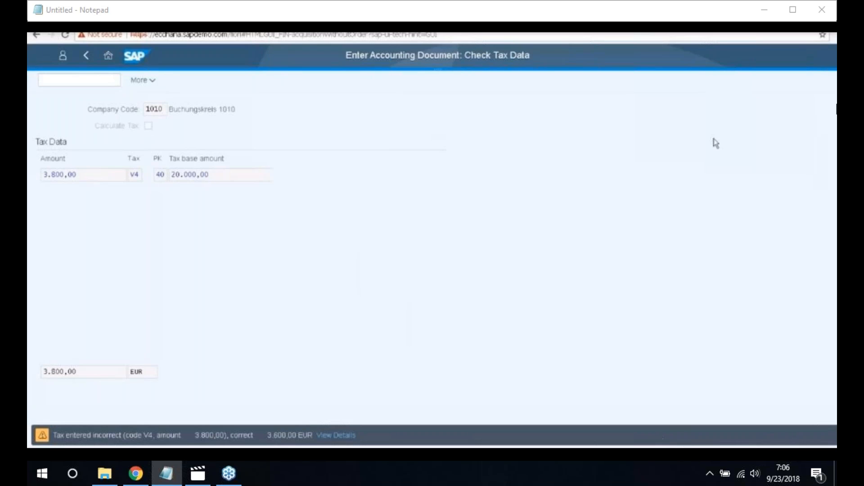
key("Return")
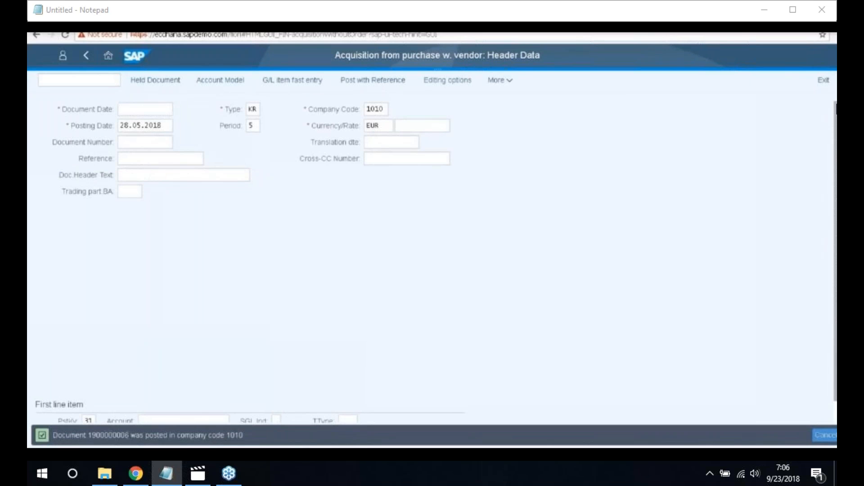
Step: Copy the posted document's number into the Notepad notes below the asset number, then return to the SAP acquisition screen
left_click_drag(133, 435, 132, 436)
key("ctrl+c")
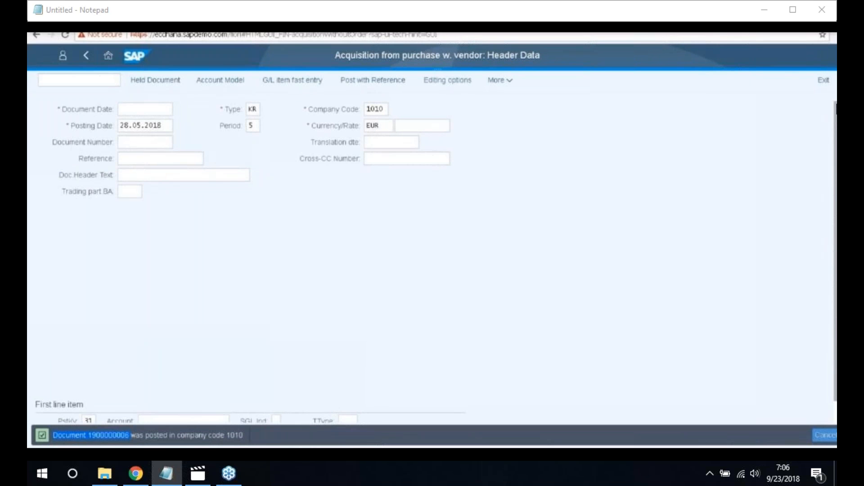
key("alt+Tab")
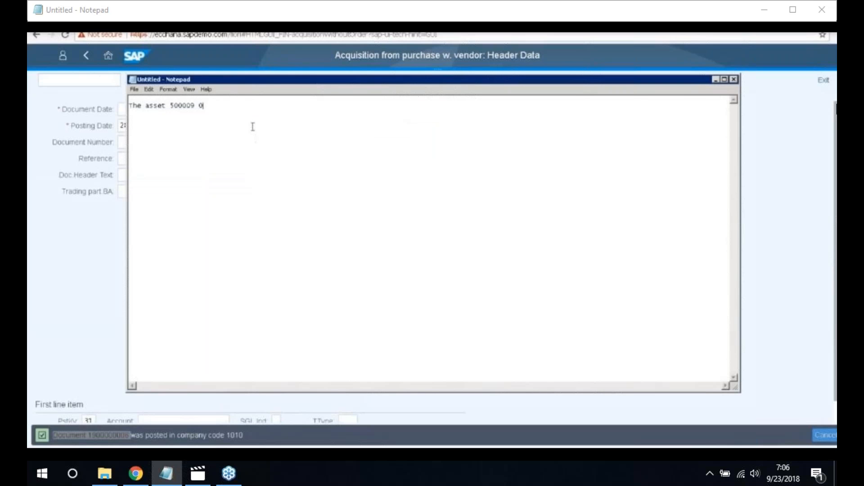
key("Return")
key("Return")
key("ctrl+v")
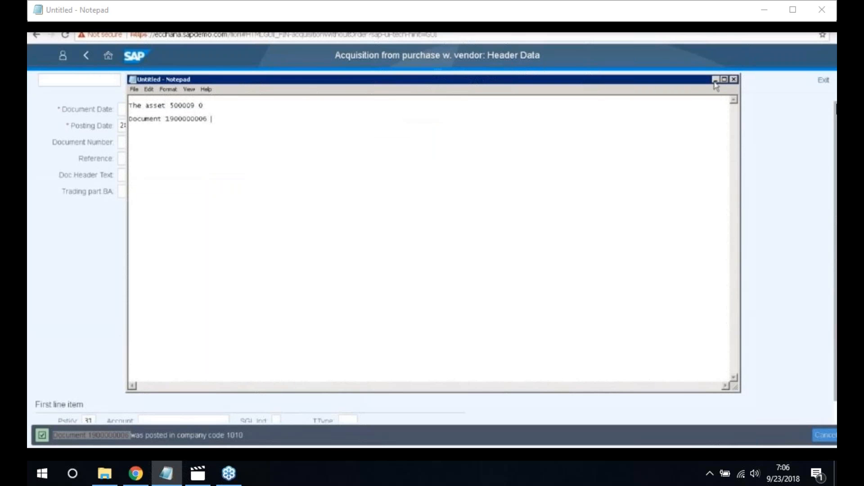
left_click(716, 80)
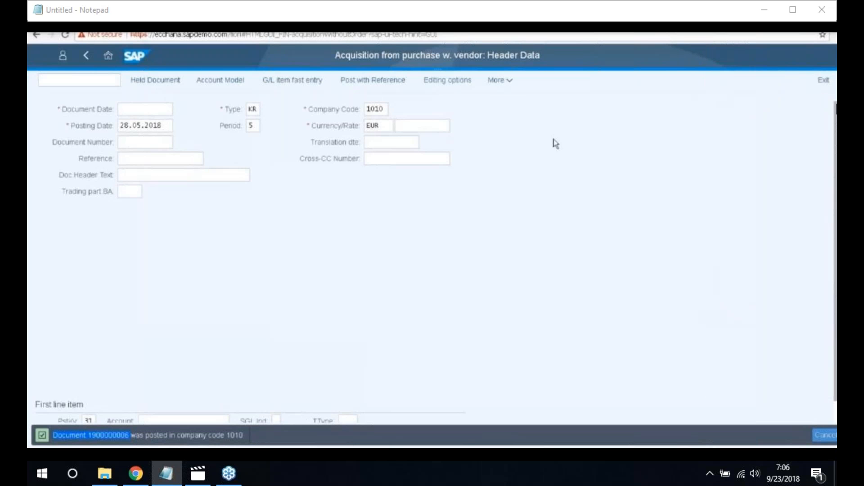
Step: Display the posted acquisition document and switch to its asset accounting view
left_click(511, 81)
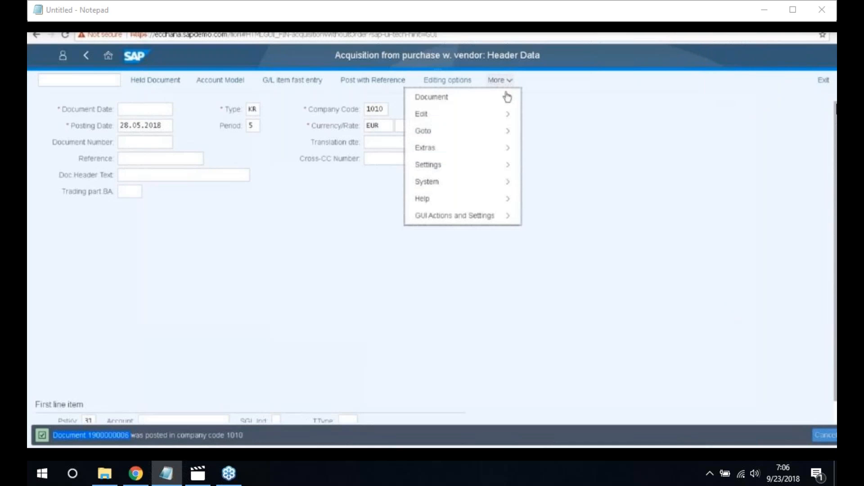
mouse_move(508, 101)
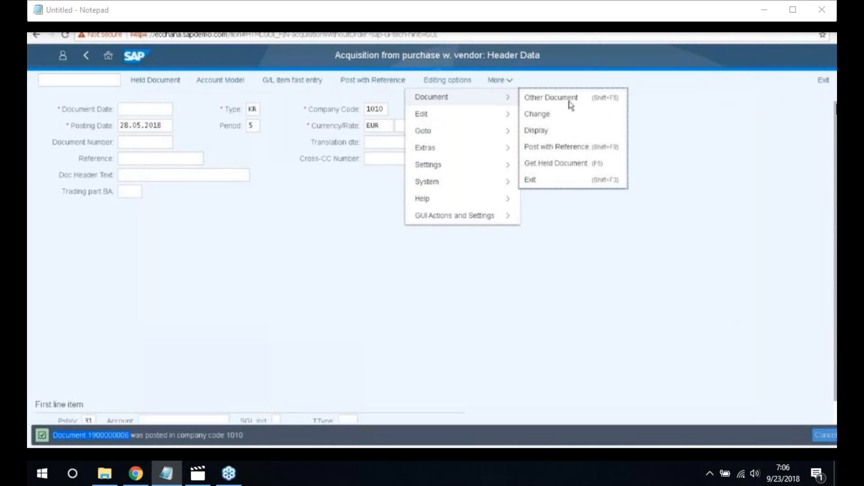
left_click(558, 135)
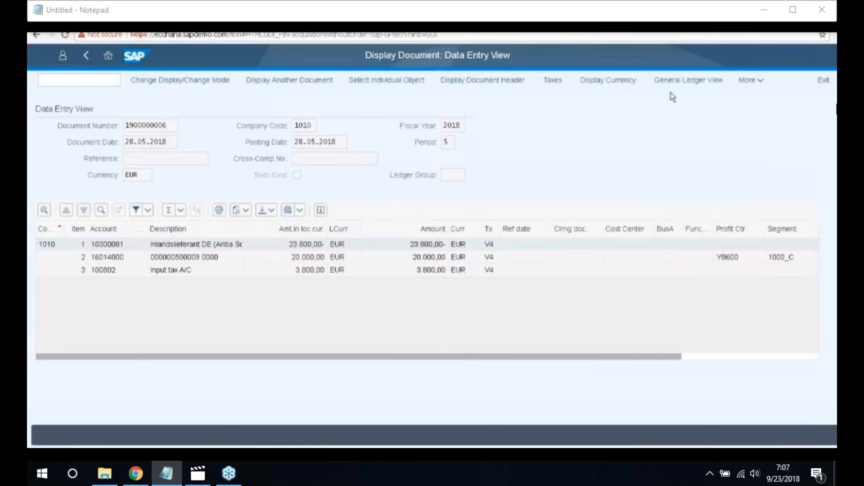
left_click(760, 83)
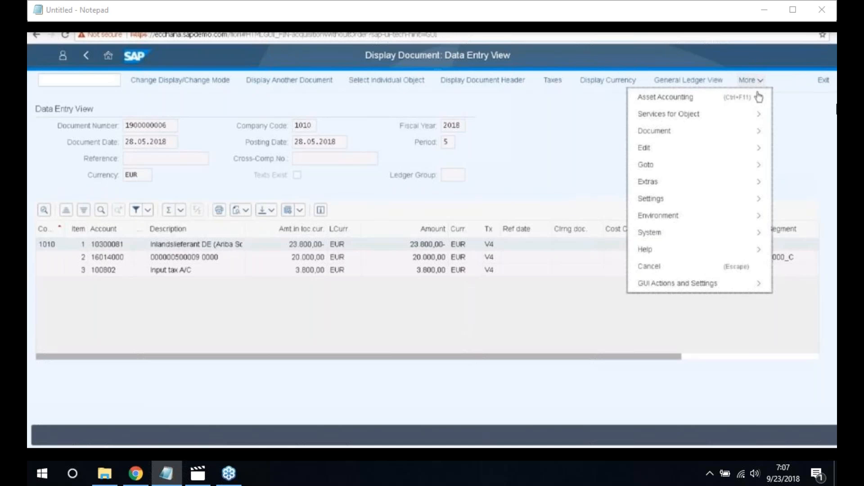
left_click(686, 98)
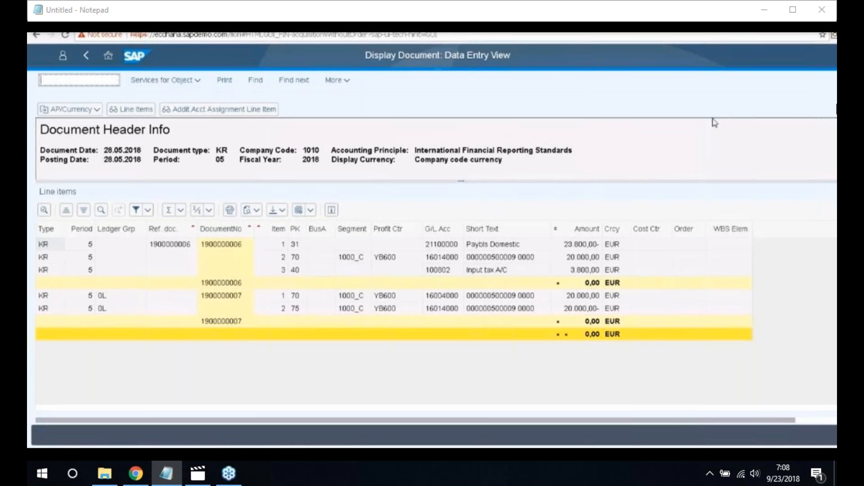
Step: Display the posted document under Local GAAP in EUR company code currency and examine its debit and credit totals
left_click(97, 110)
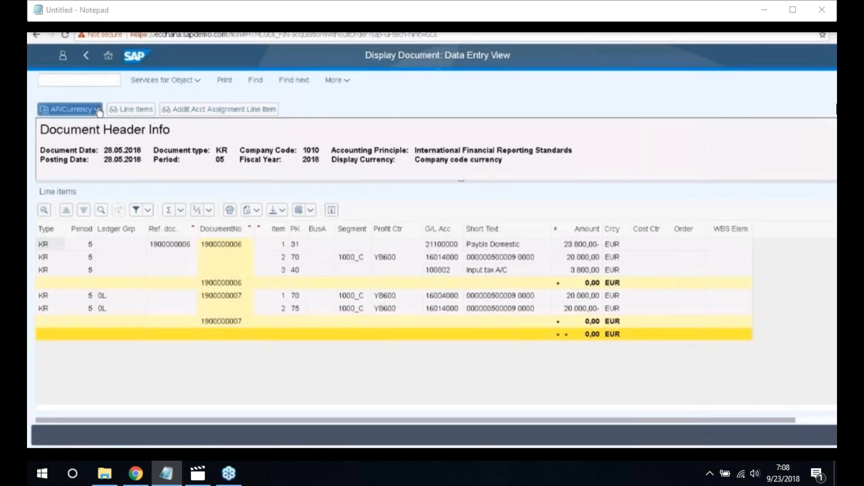
mouse_move(75, 131)
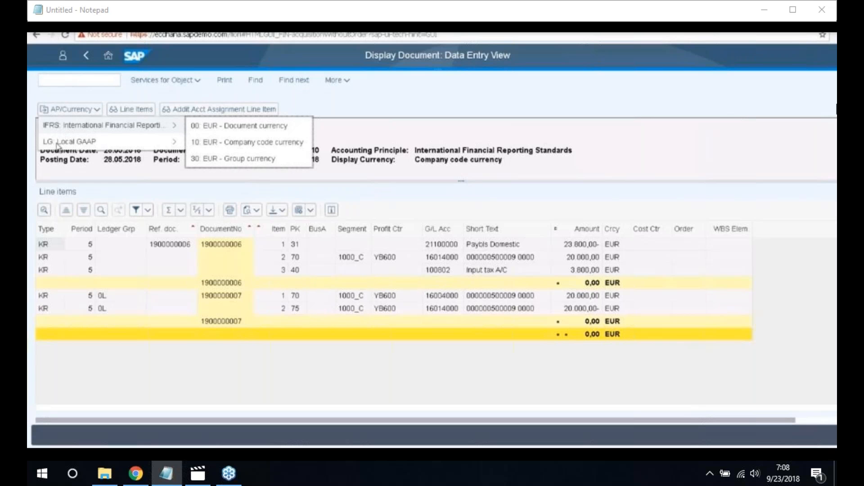
mouse_move(59, 148)
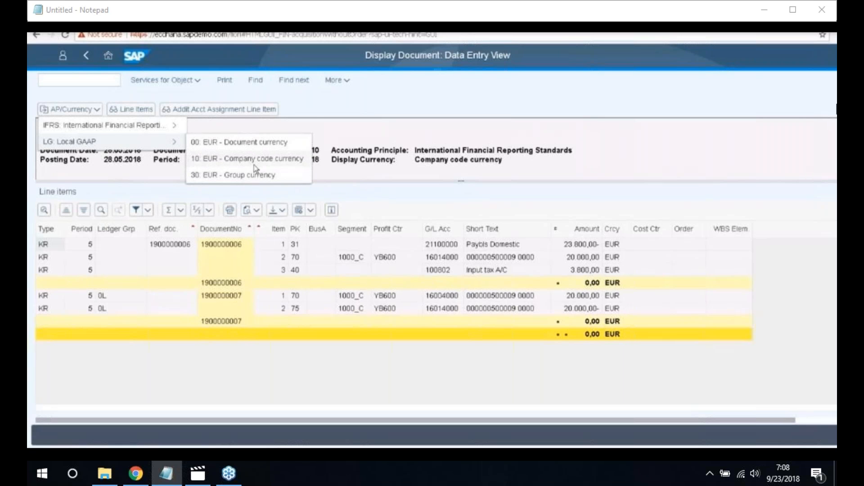
left_click(271, 162)
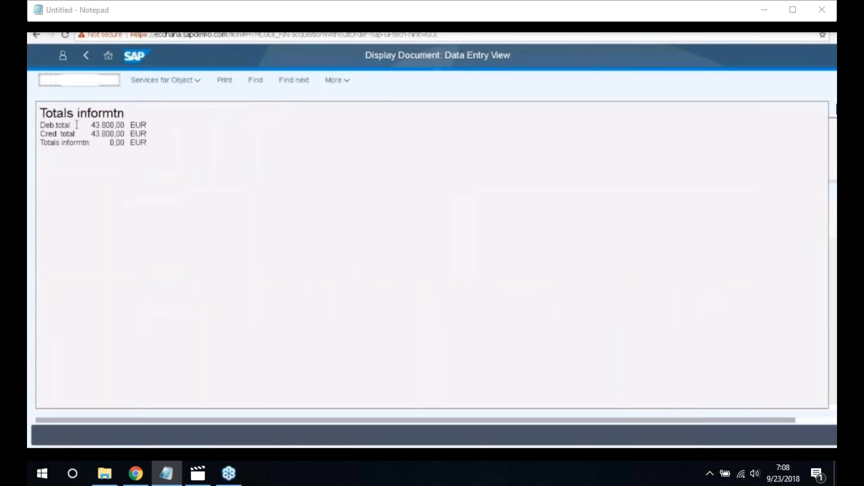
left_click_drag(85, 124, 138, 131)
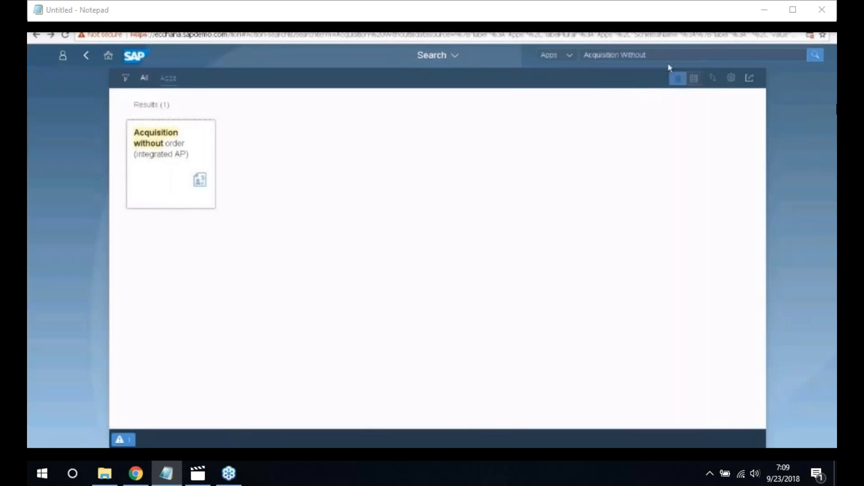
Step: Replace the app search term with "Asset values" and open the Asset Values app
left_click(666, 55)
key("Return")
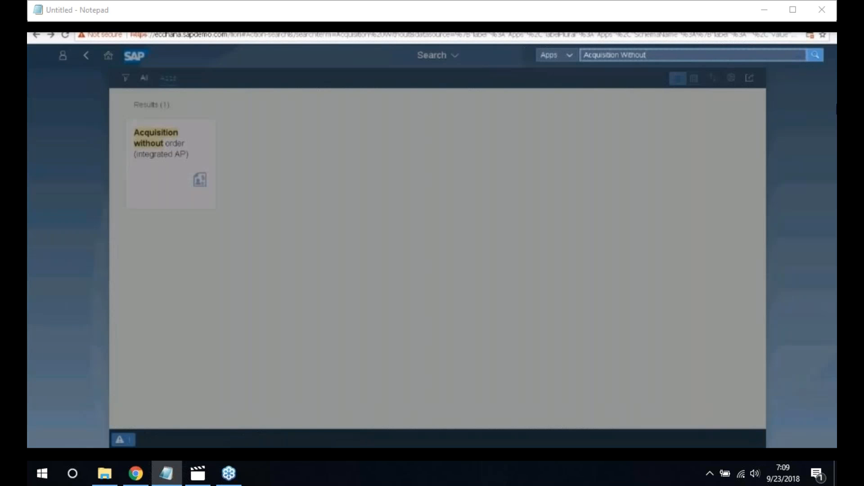
key("BackSpace")
key("BackSpace")
key("BackSpace")
key("BackSpace")
key("BackSpace")
key("BackSpace")
key("BackSpace")
key("BackSpace")
key("BackSpace")
key("BackSpace")
key("BackSpace")
key("BackSpace")
key("BackSpace")
key("BackSpace")
key("BackSpace")
key("BackSpace")
key("BackSpace")
key("BackSpace")
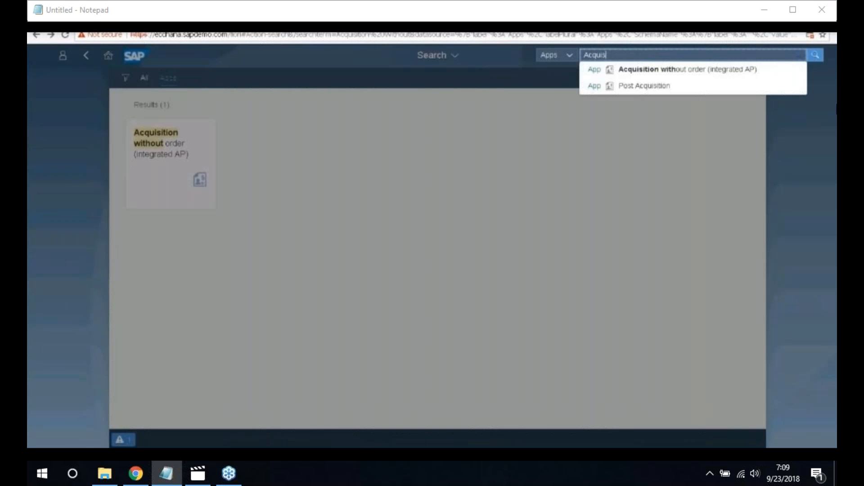
type("S")
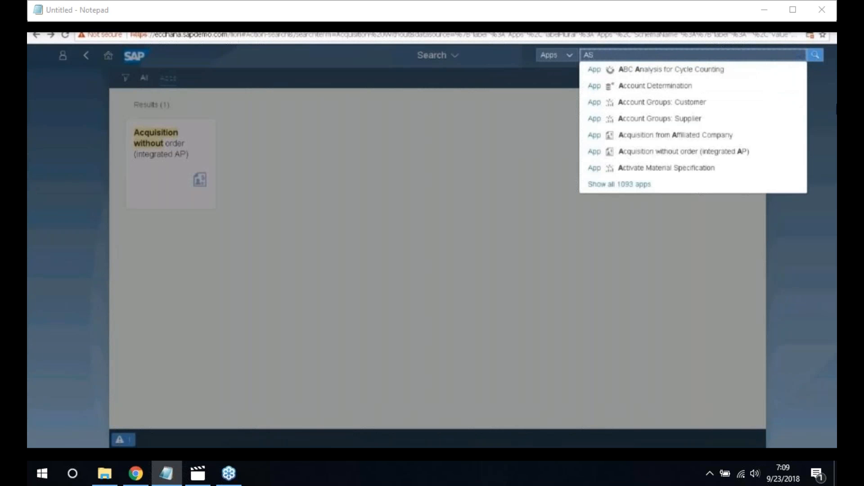
type("set")
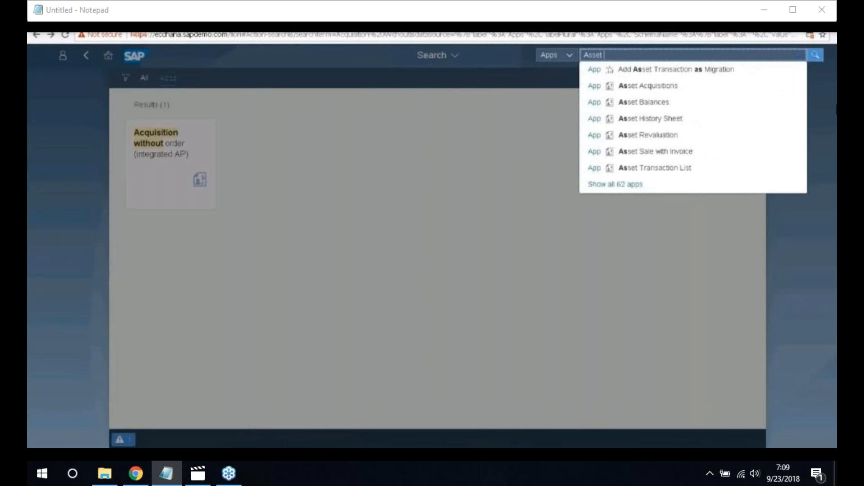
type(" values")
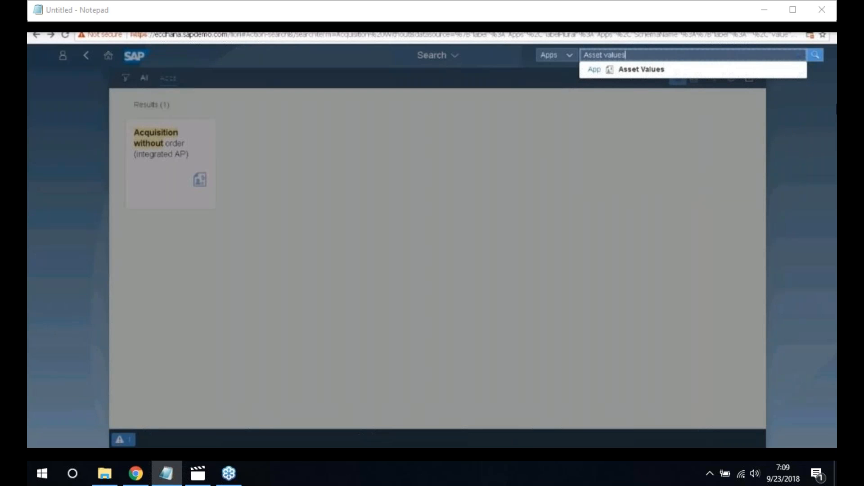
key("Return")
key("Return")
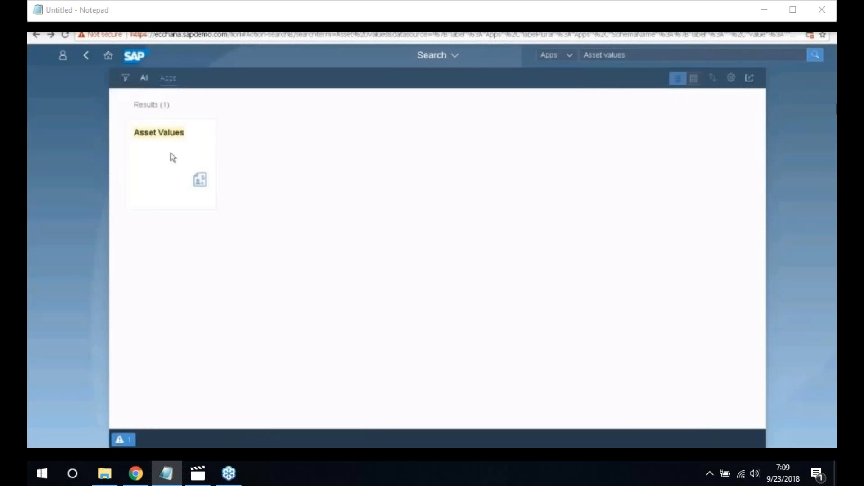
left_click(173, 157)
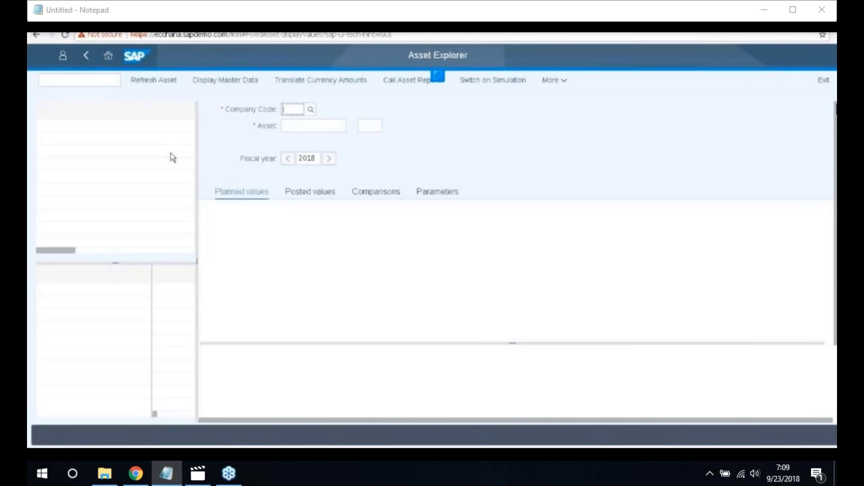
Step: Load company code 1010, asset 500009, sub-number 0 in Asset Explorer and review its planned values and transactions
type("1010")
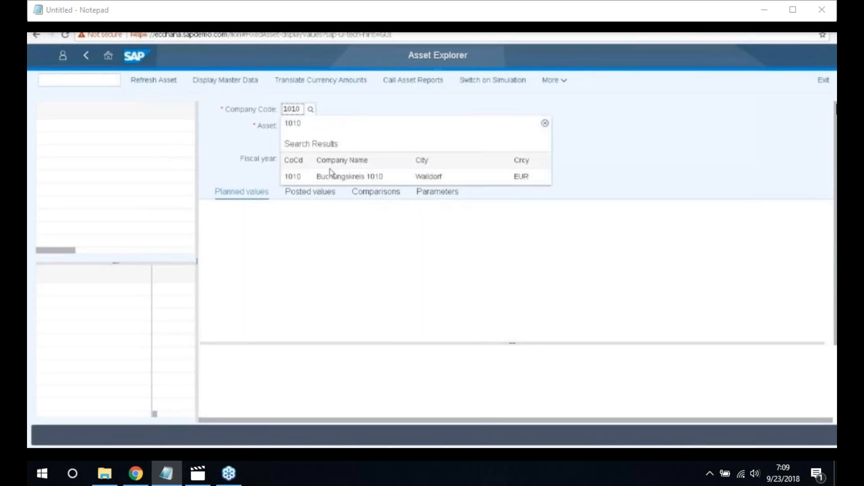
left_click(330, 176)
left_click(295, 127)
type("500")
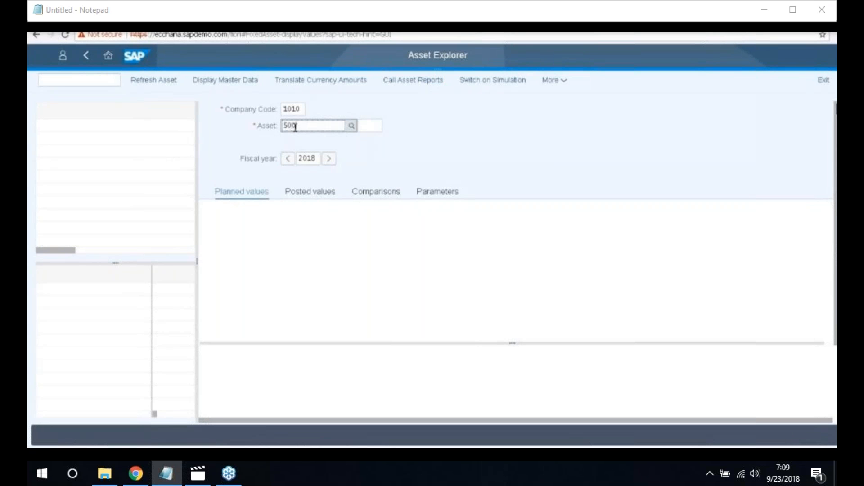
type("009")
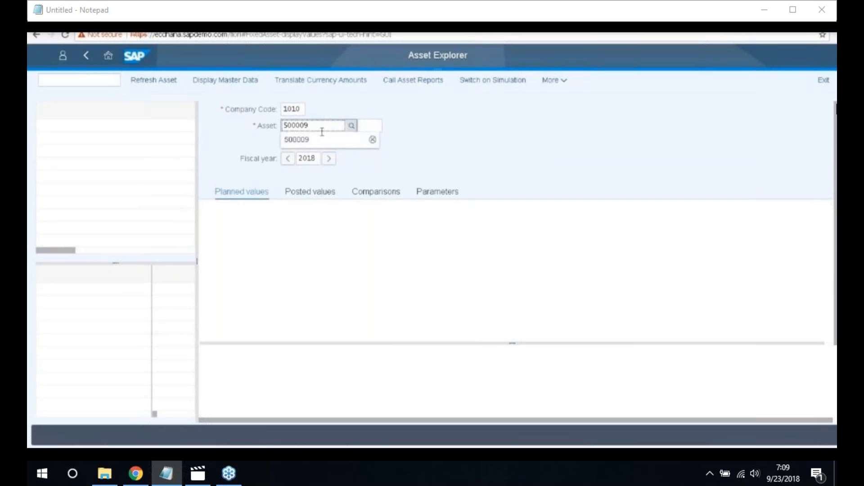
key("Return")
left_click(366, 126)
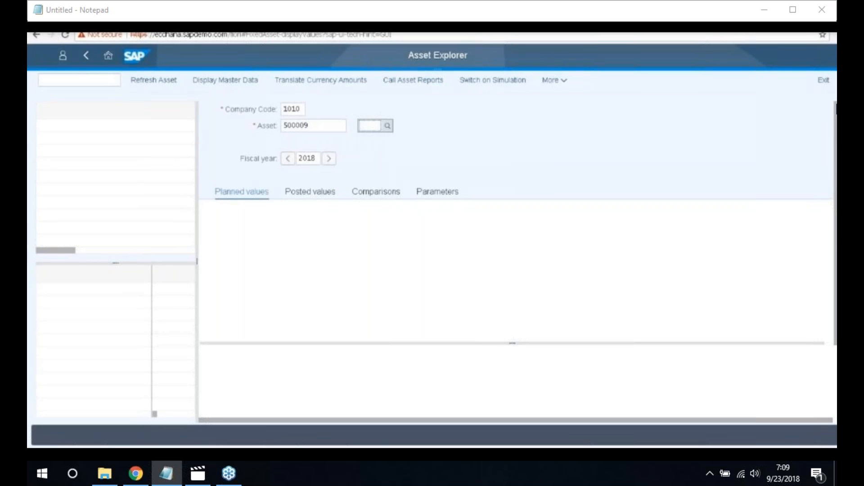
type("0")
key("Return")
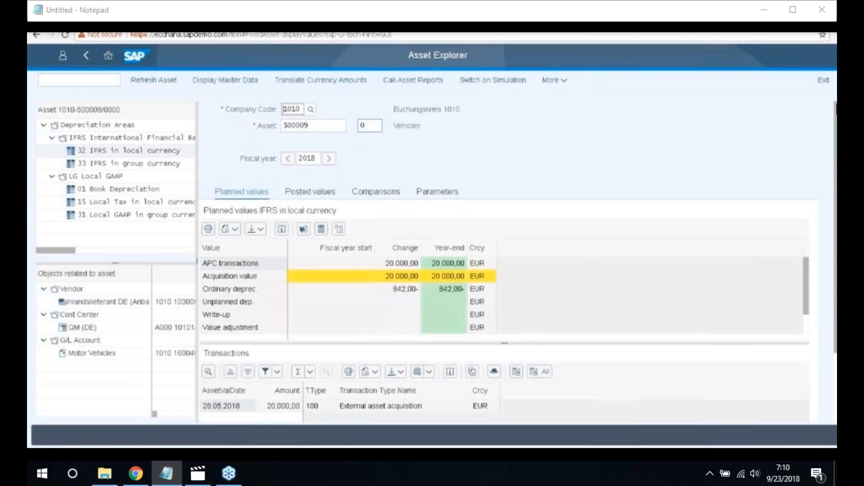
scroll(440, 326, "down", 2)
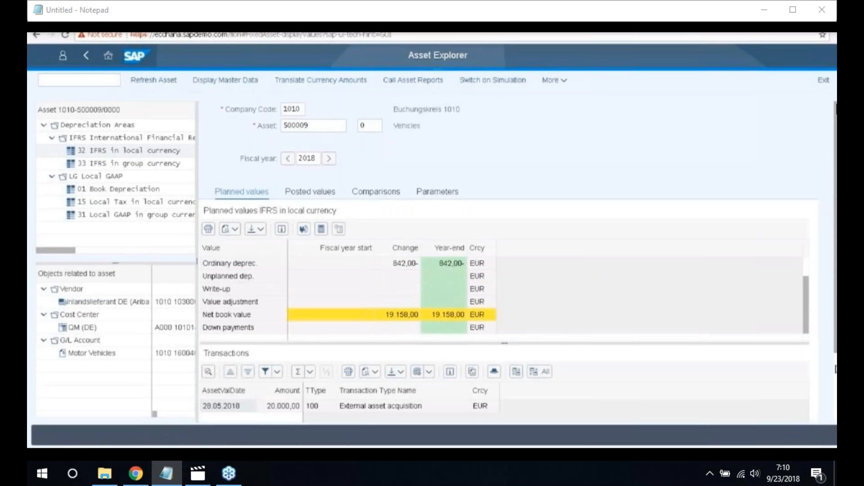
left_click_drag(835, 369, 836, 415)
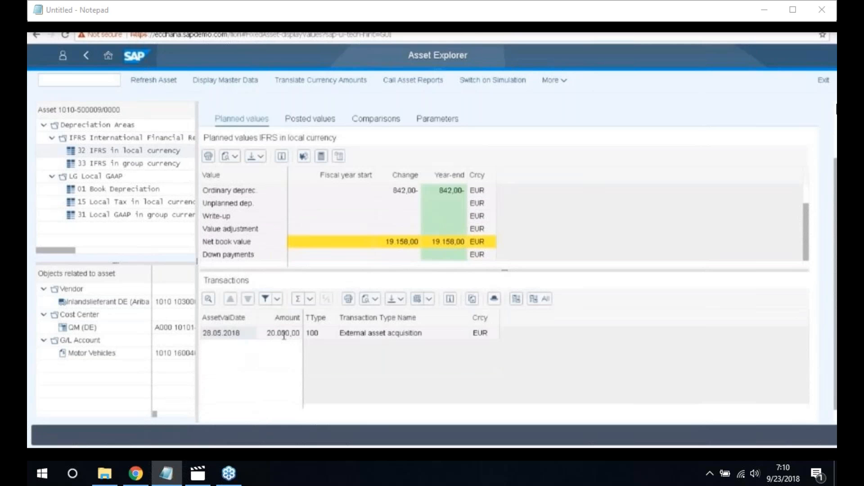
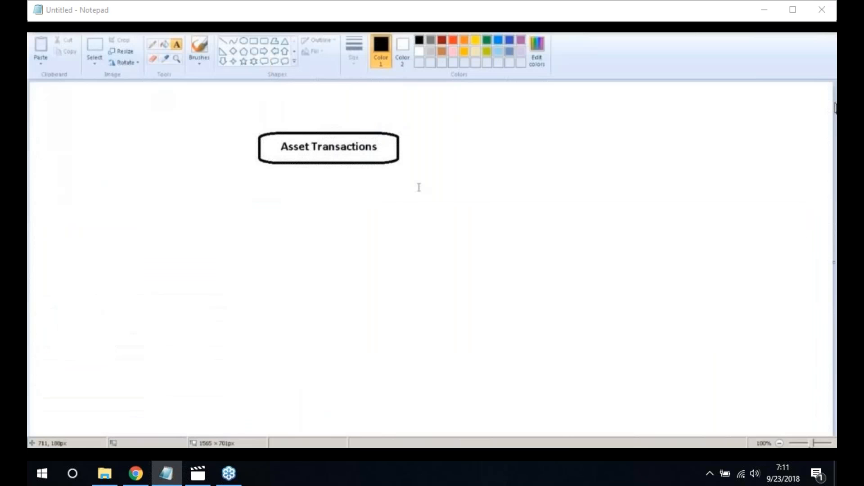
Step: In Paint, add the text "Various Non Integrated Asset Acquisition Posting" below the Asset Transactions heading and widen its text box to fit one line
left_click(400, 181)
type("Variou")
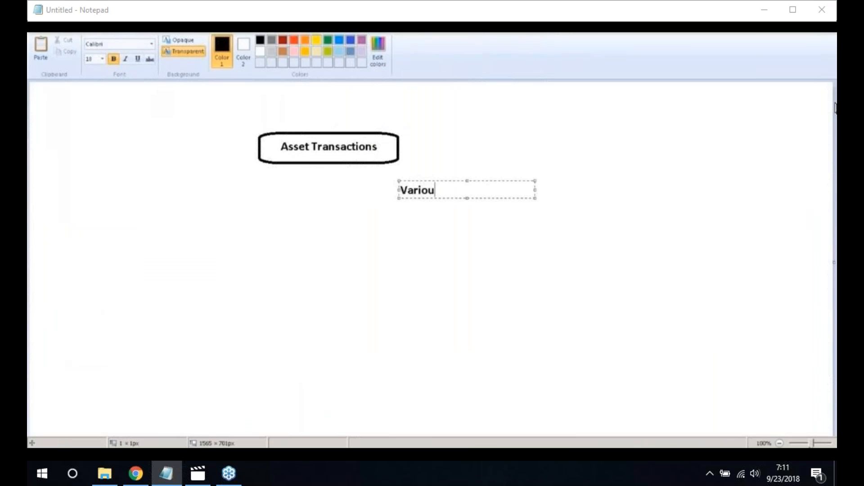
type("s Non Integrated Asset")
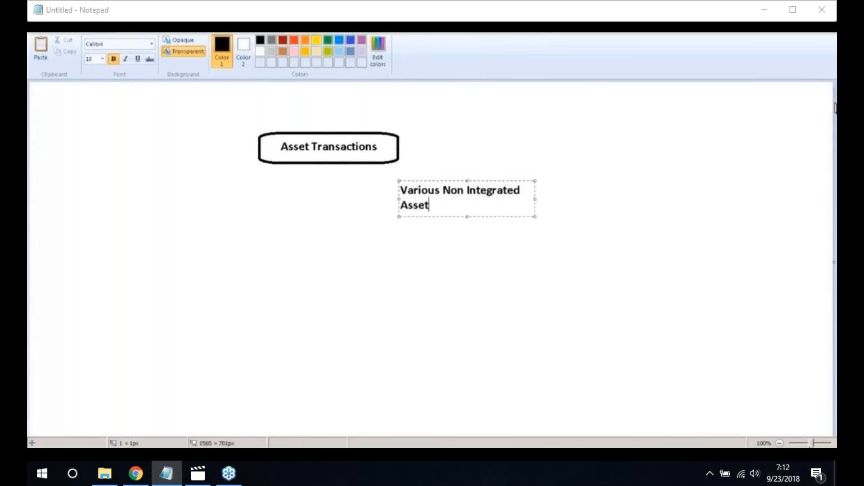
type(" Acquisition ")
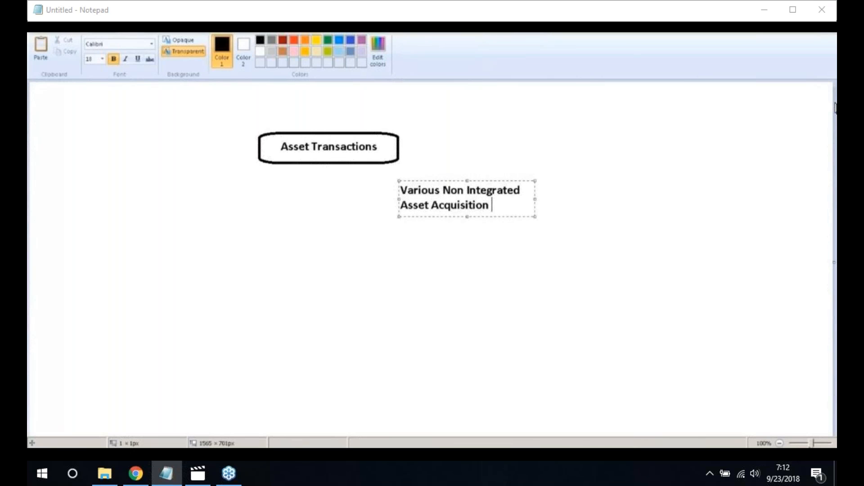
type("Posting")
left_click_drag(535, 199, 691, 198)
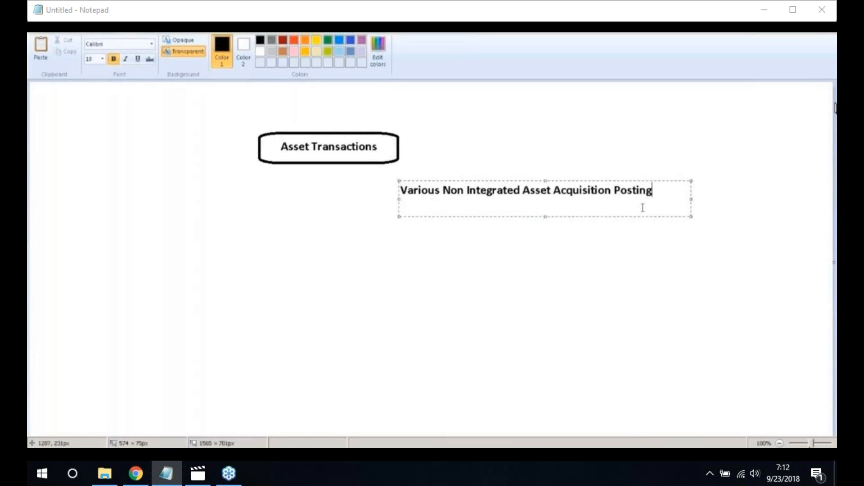
Step: Add the entry "Integrated Asset Retirements with Account Receivables" below the acquisition posting entry, leaving a blank line between them
key("Return")
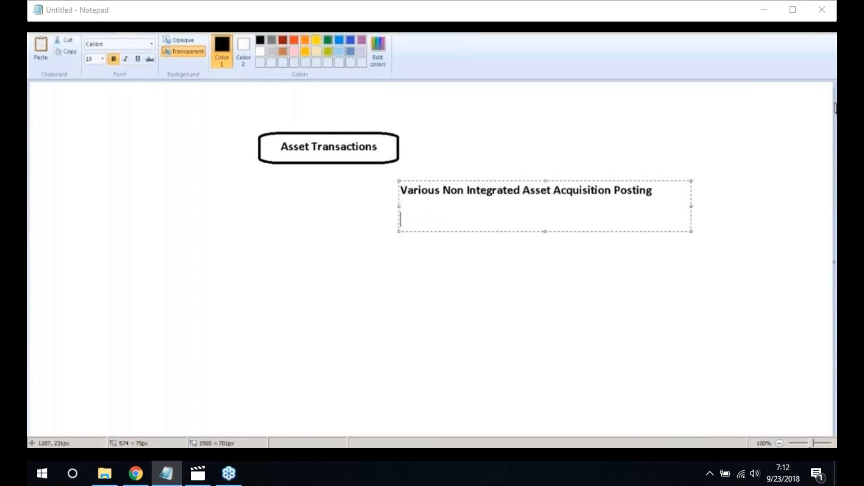
type("Integrated ")
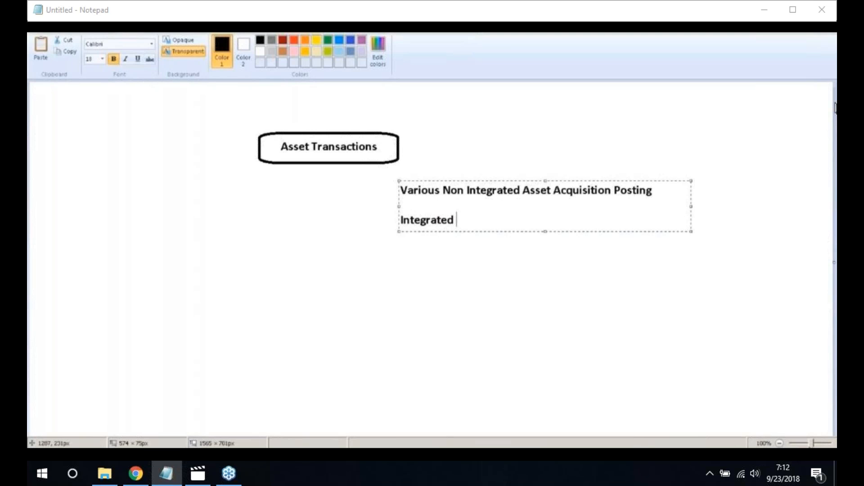
type("As")
type("t Ret")
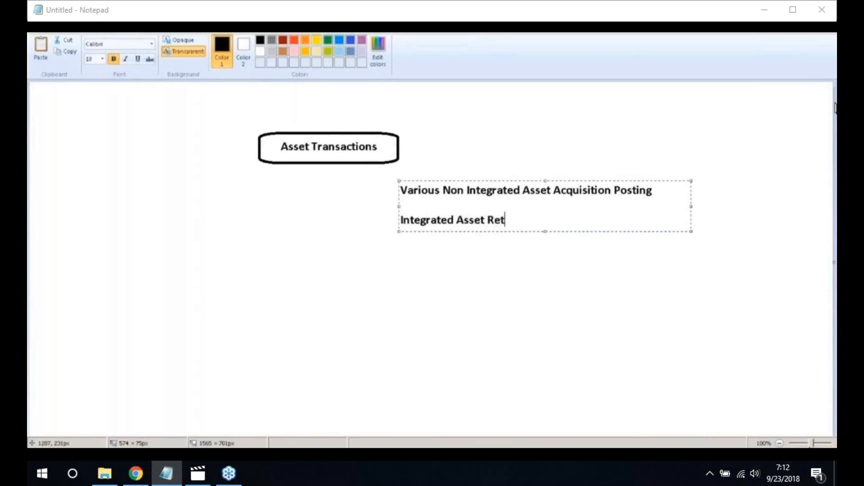
type("irements with")
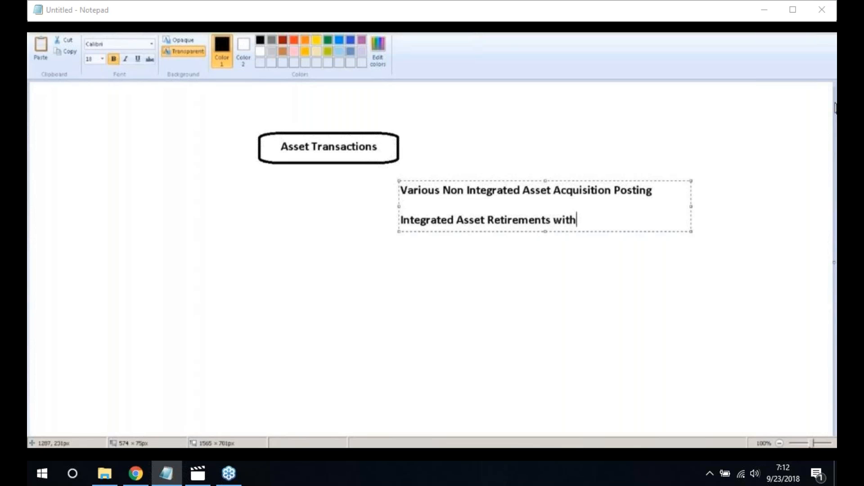
type(" Account ")
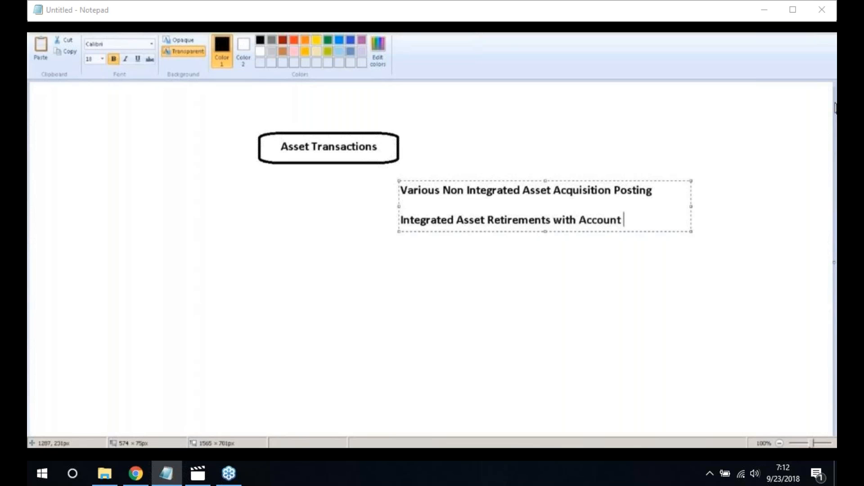
type("Receivables")
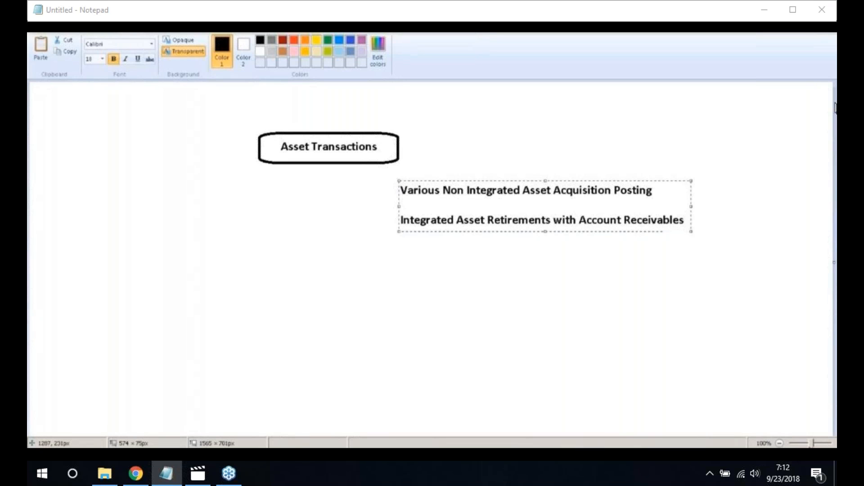
Step: Add the entry "Asset Retirements by Scrapping" below the integrated retirements entry, separated by a blank line
key("Return")
key("Return")
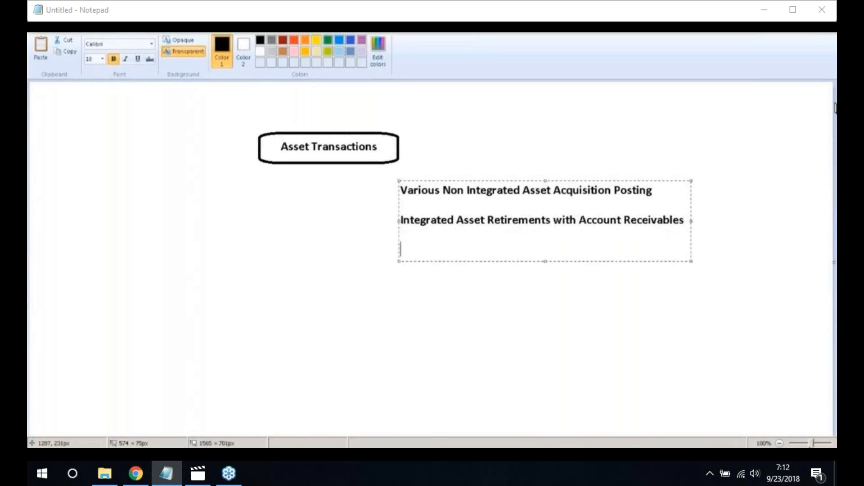
type("Asset Retiremen")
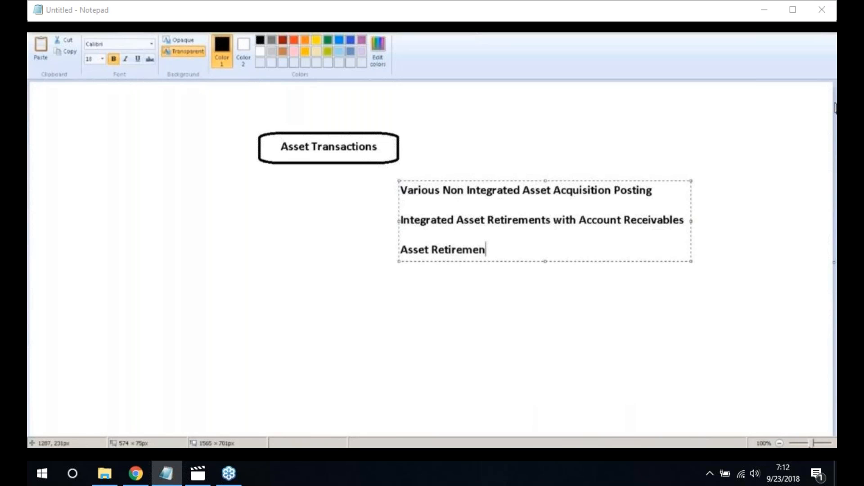
type("ts by Scrapping")
Step: Add the entry "Transfer Assets within Company Code" below the scrapping entry, separated by a blank line
key("Return")
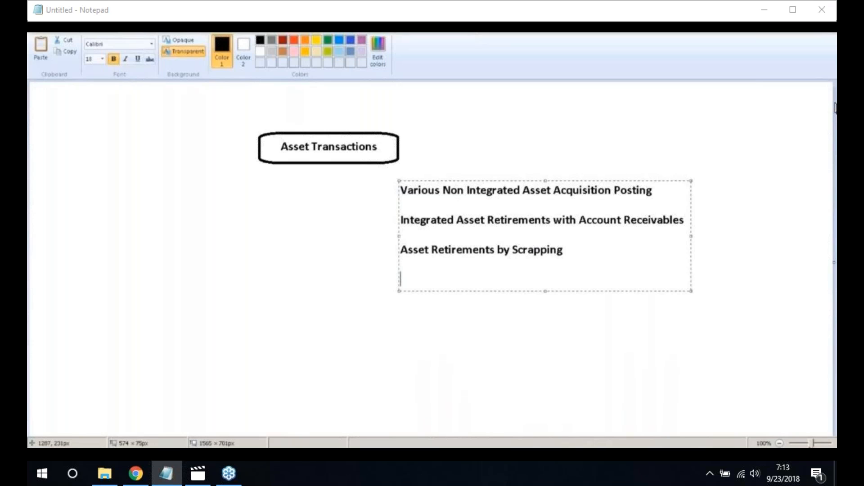
type("Transfer Asse")
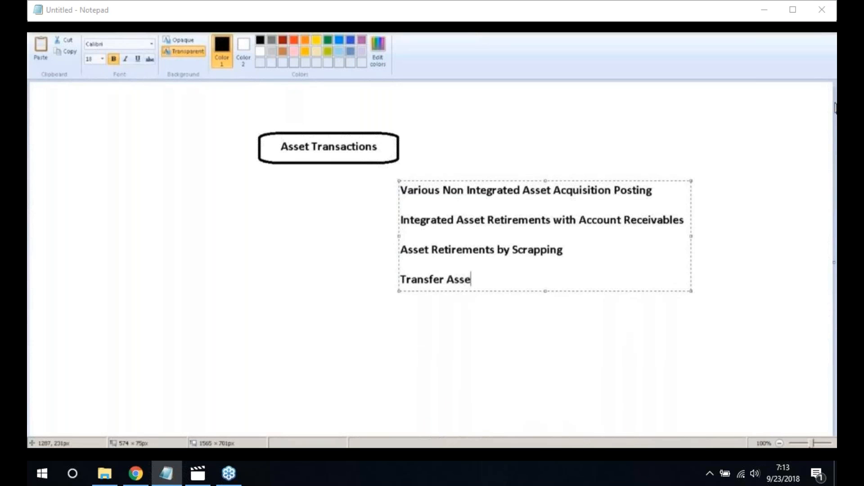
type("ts within C")
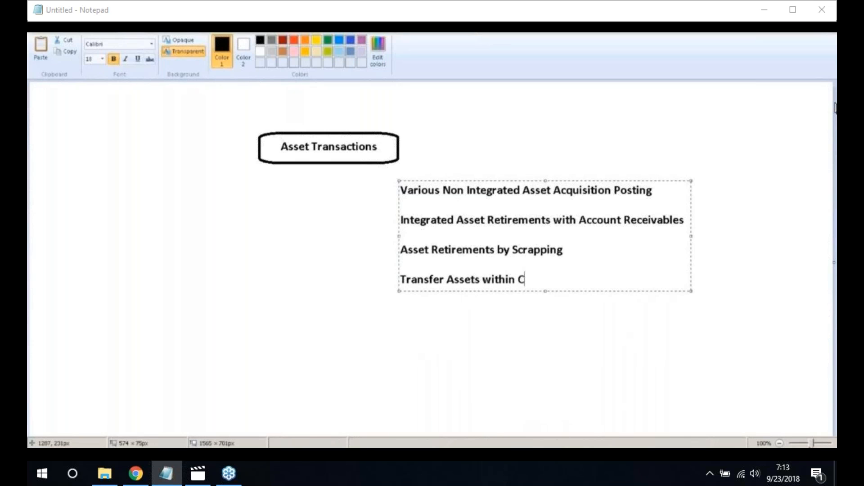
type("ompany C")
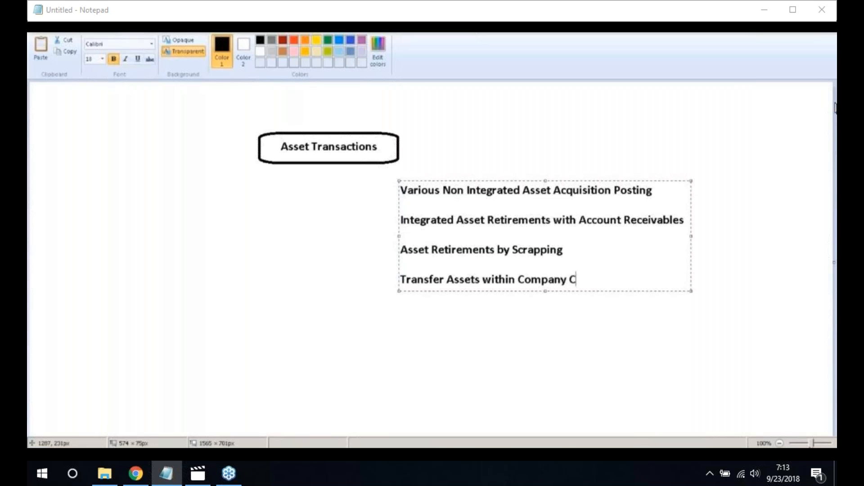
type("ode")
Step: Add the entry "Asset Unplanned Depreciation" below the transfer entry after a blank line and finish the text box
key("Return")
key("Return")
type("Asse")
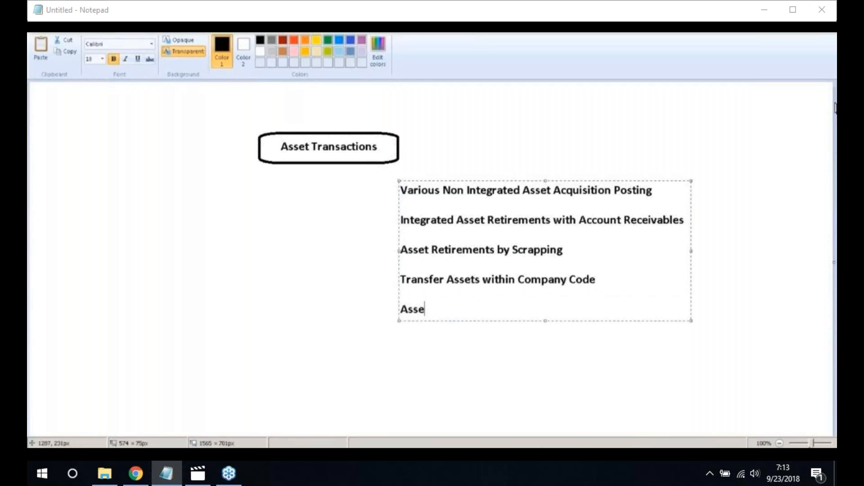
type("t Unplanned ")
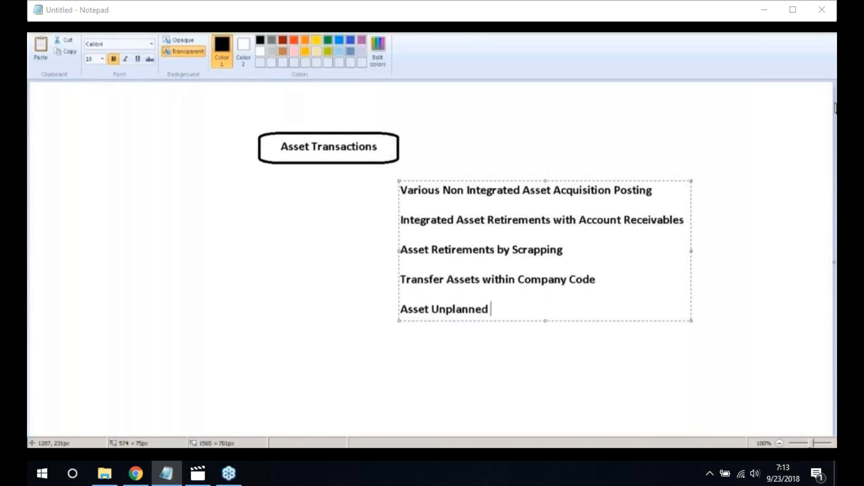
type("Depreciation")
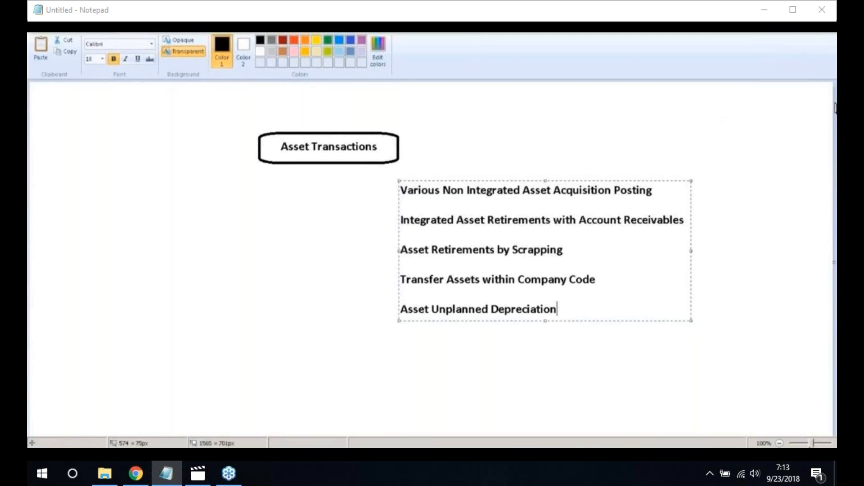
left_click_drag(703, 33, 705, 146)
left_click(708, 190)
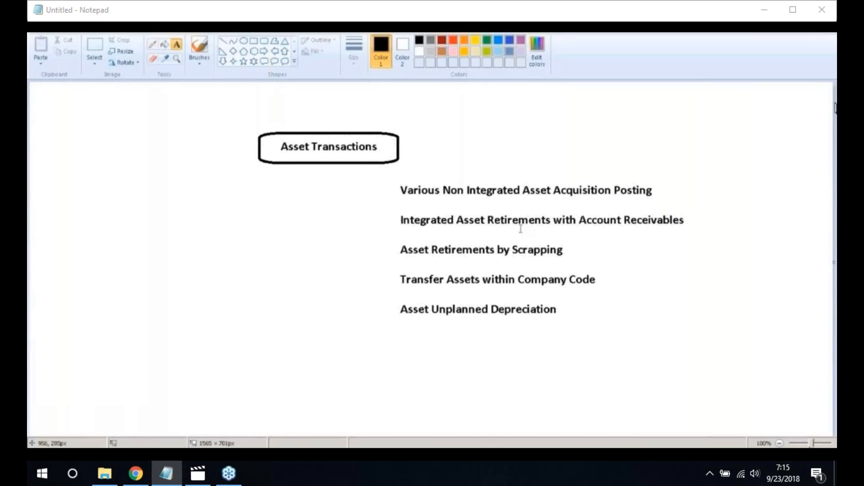
Step: Add the text "Retirement with revenue & Cutomer" beside the transaction list and widen its text box to fit one line
left_click(68, 224)
type("Retiremen")
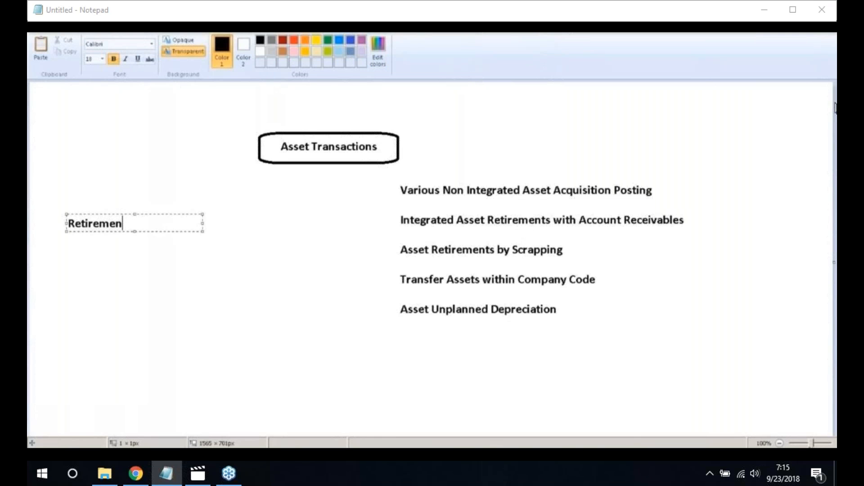
type("t with revenu")
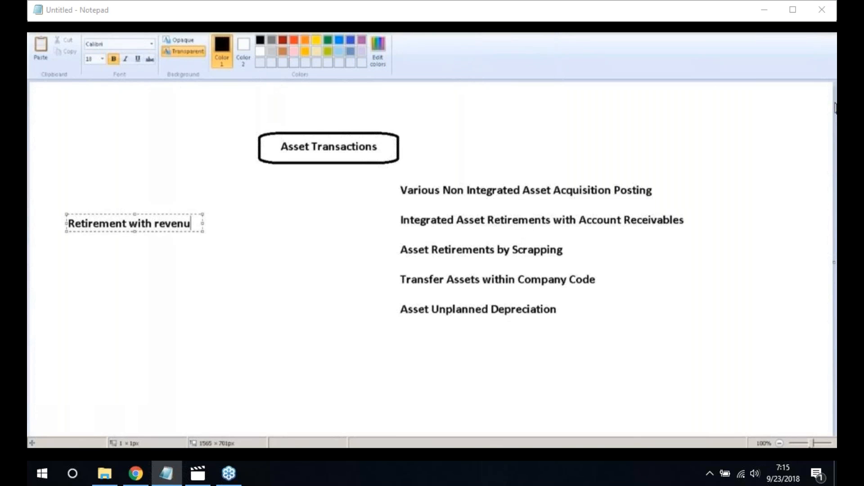
type("e & Cutome")
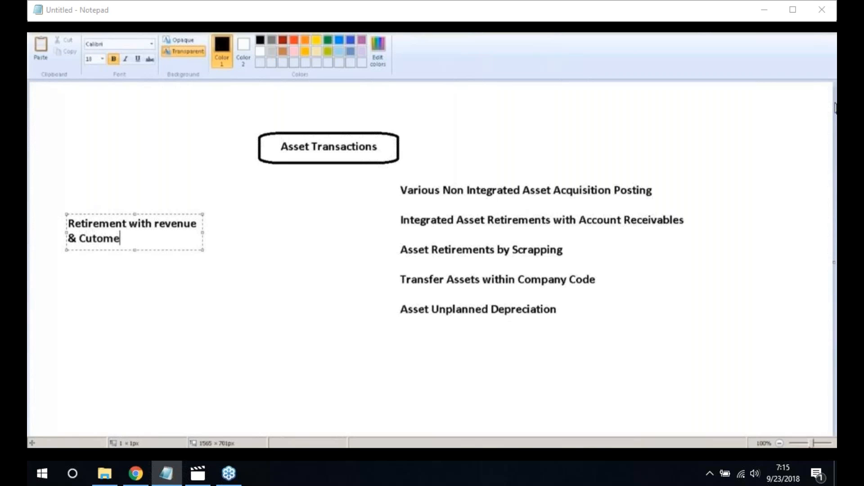
type("r")
key("Return")
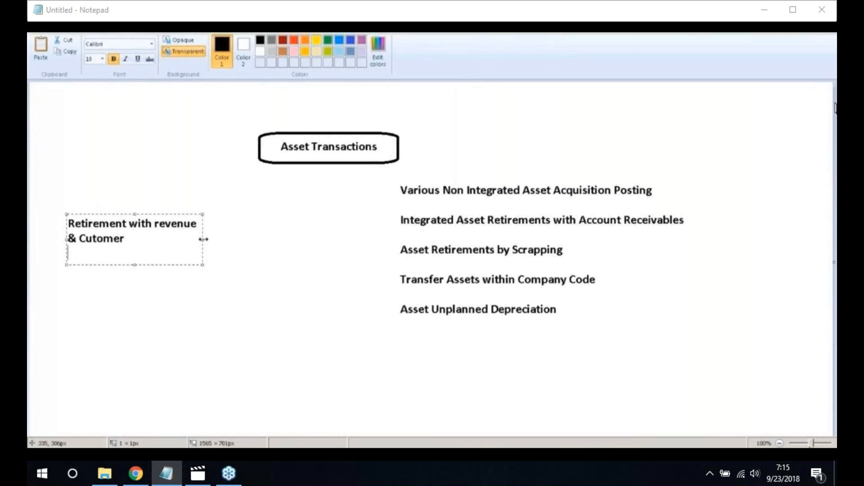
left_click_drag(201, 240, 292, 240)
Step: Add the entry "Retirement with Revenue but Without Customer" below the first retirement type and widen the text box to fit one line
key("Return")
type("Retirem")
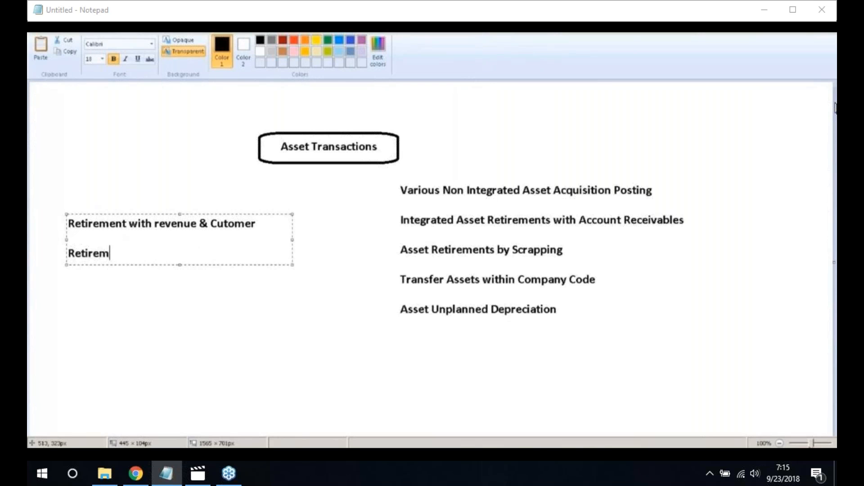
type("ent with Revenue but")
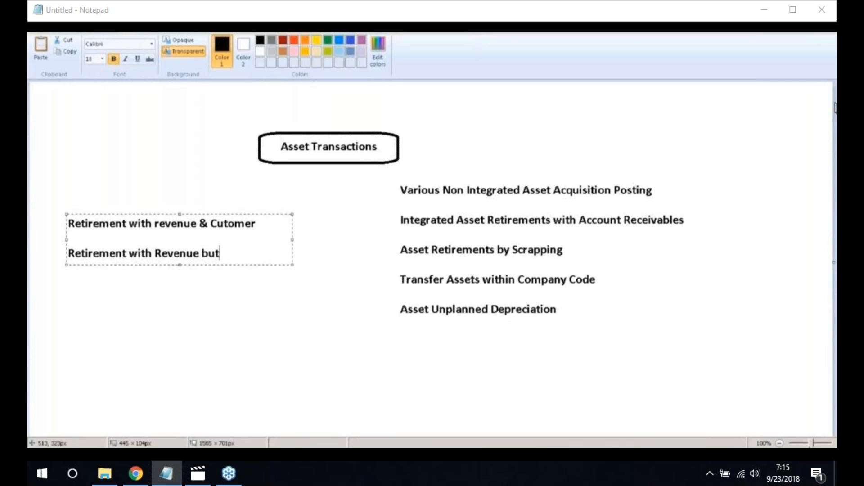
type("Without Cu")
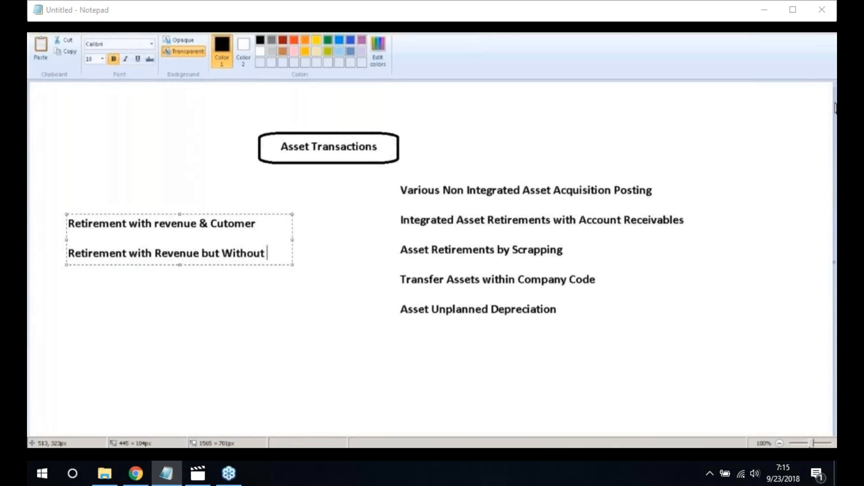
type("stonmer")
key("BackSpace")
key("BackSpace")
key("BackSpace")
key("BackSpace")
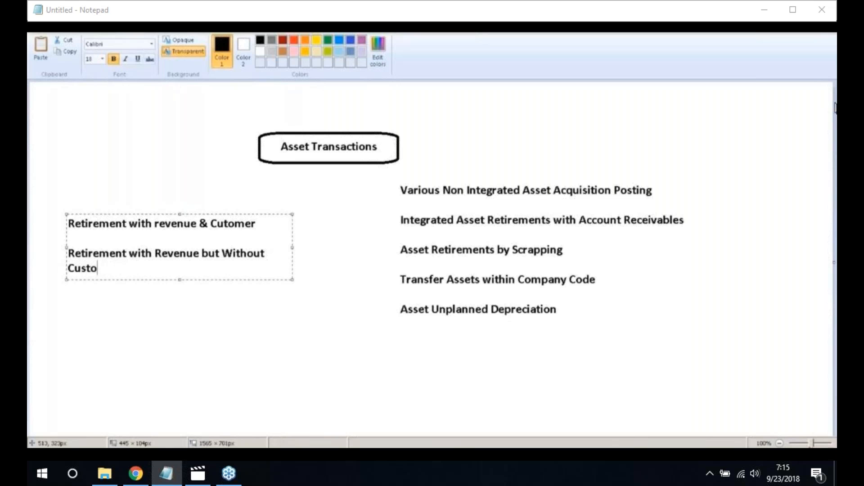
type("mer")
left_click_drag(292, 247, 377, 253)
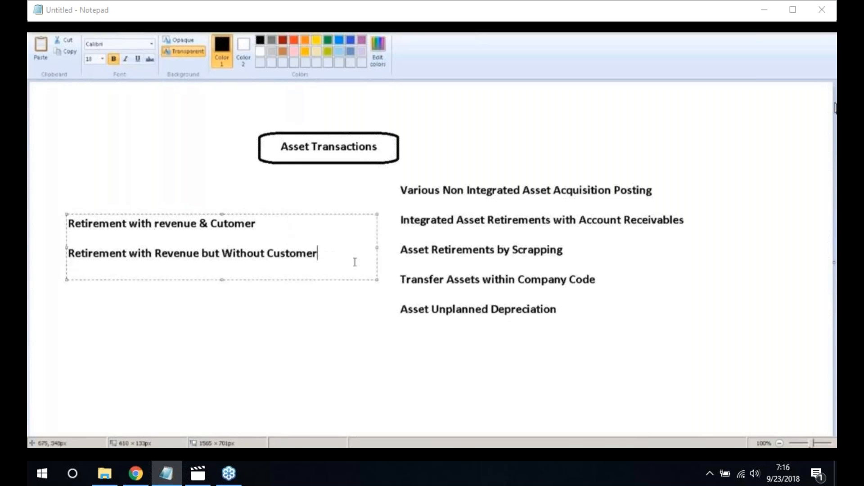
Step: Add the entry "Retirement Without Revenue" as the third retirement type after a blank line and finish the text box
key("Return")
type("R")
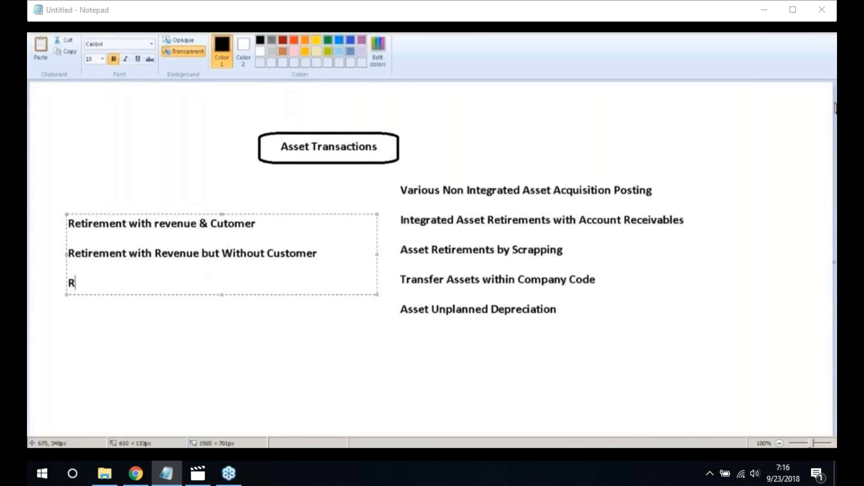
type("etirement")
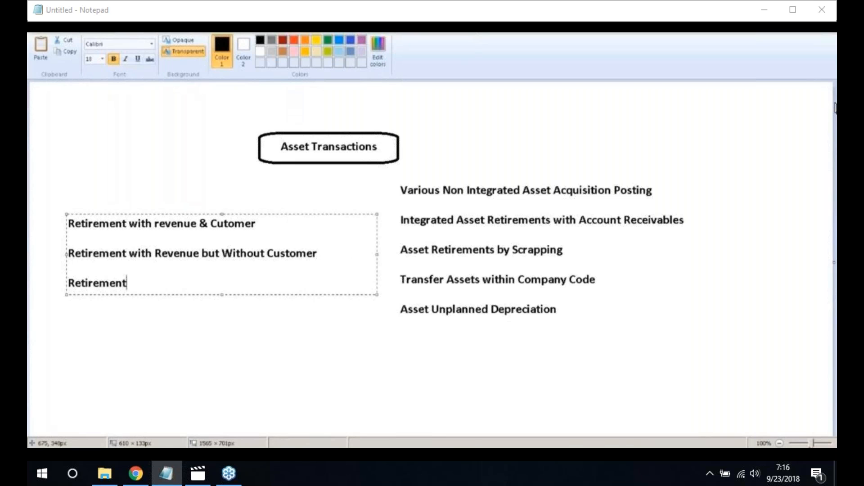
type(" Without Revene")
key("BackSpace")
type("ue")
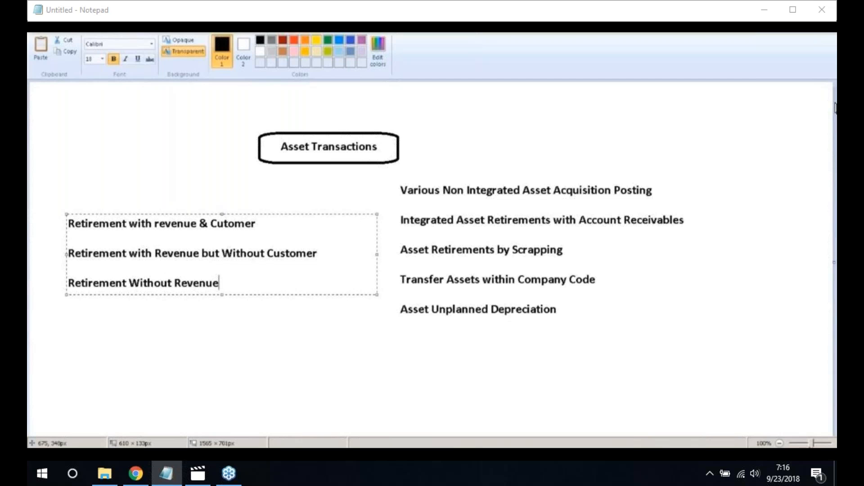
left_click(275, 330)
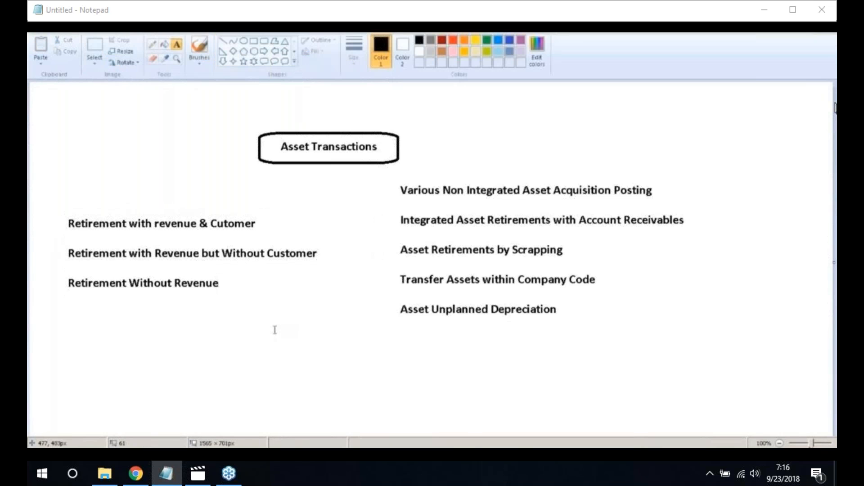
Step: Draw a rectangle around the three retirement types
left_click(254, 41)
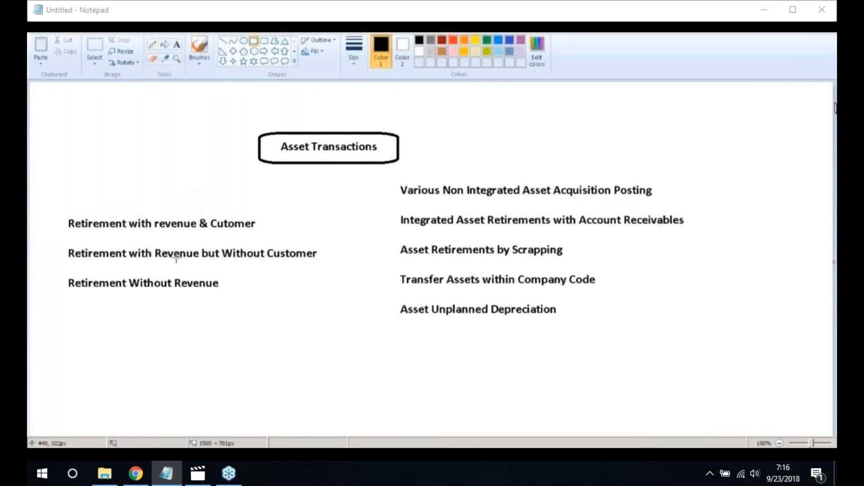
mouse_move(59, 205)
left_mouse_down()
mouse_move(325, 307)
mouse_move(328, 299)
left_mouse_up()
left_click(331, 317)
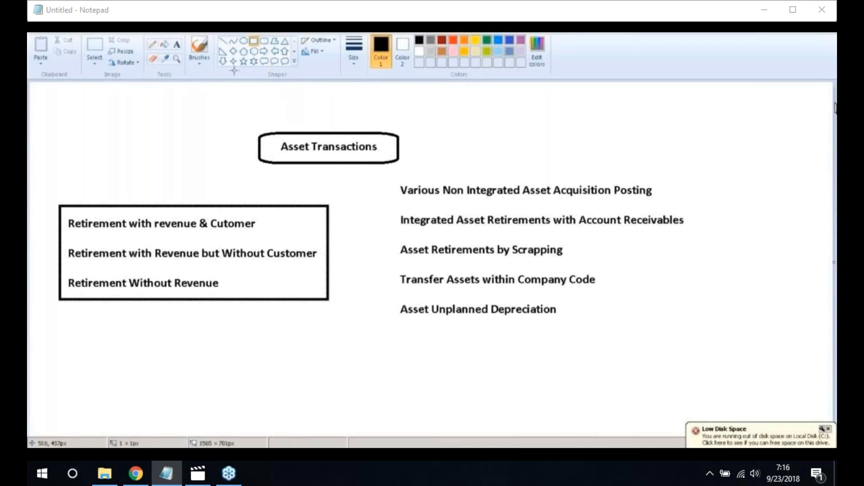
Step: Draw lines from the integrated retirements entry to the retirement types box and from the scrapping entry to "Retirement Without Revenue"
left_click(222, 41)
left_click_drag(397, 220, 331, 229)
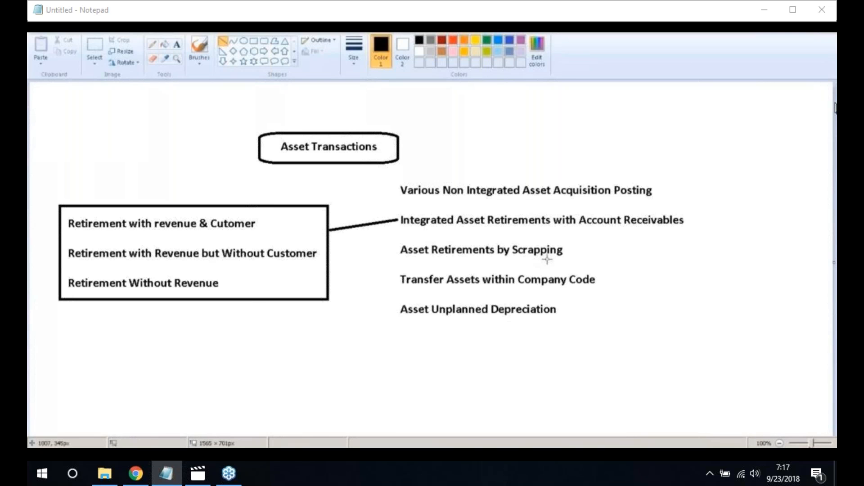
left_click(178, 44)
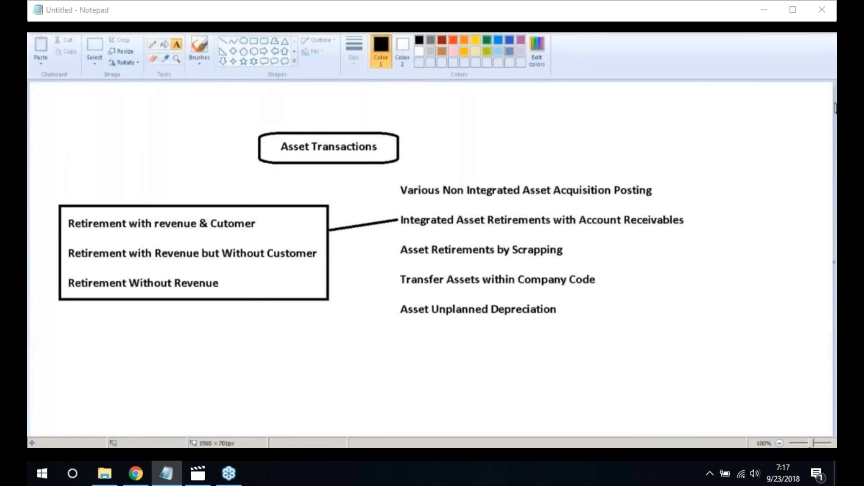
left_click(223, 43)
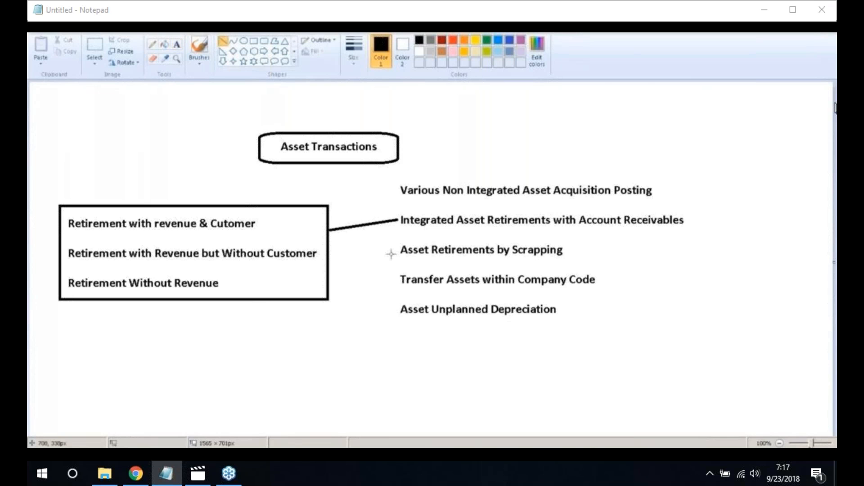
left_click_drag(396, 253, 233, 284)
left_click(489, 337)
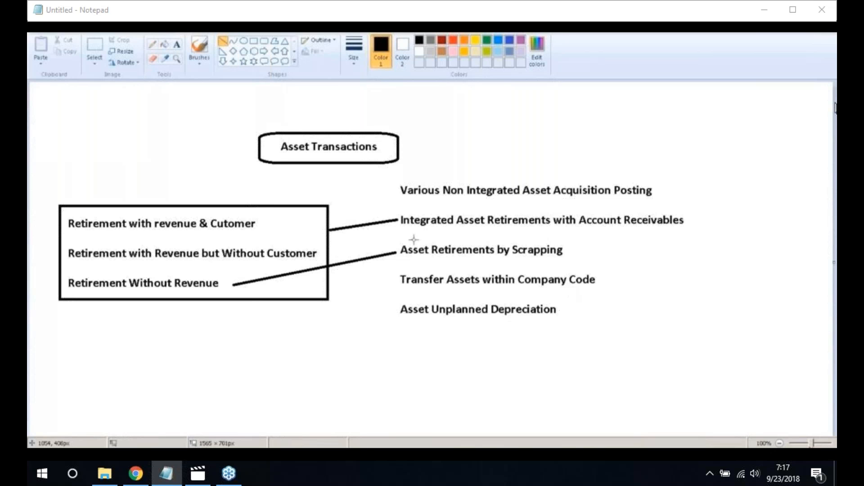
Step: Add the text "Fixed Assets" beside the Asset Unplanned Depreciation entry
left_click(178, 44)
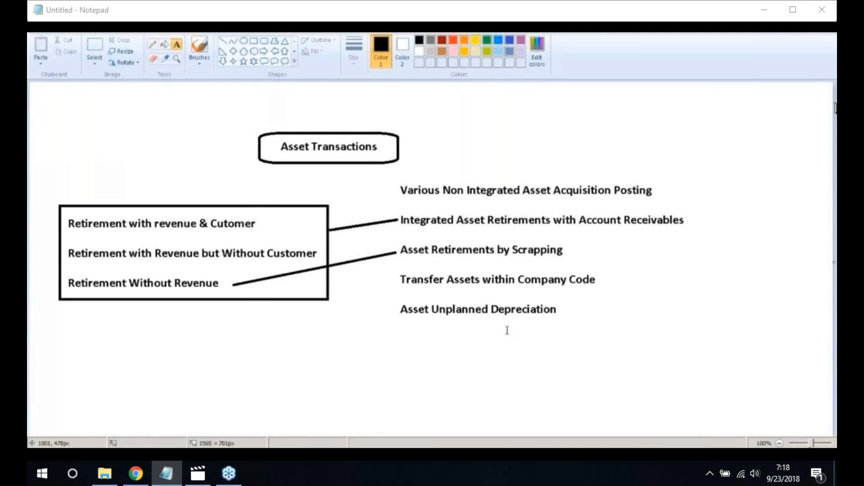
left_click_drag(583, 304, 720, 321)
type("Fi")
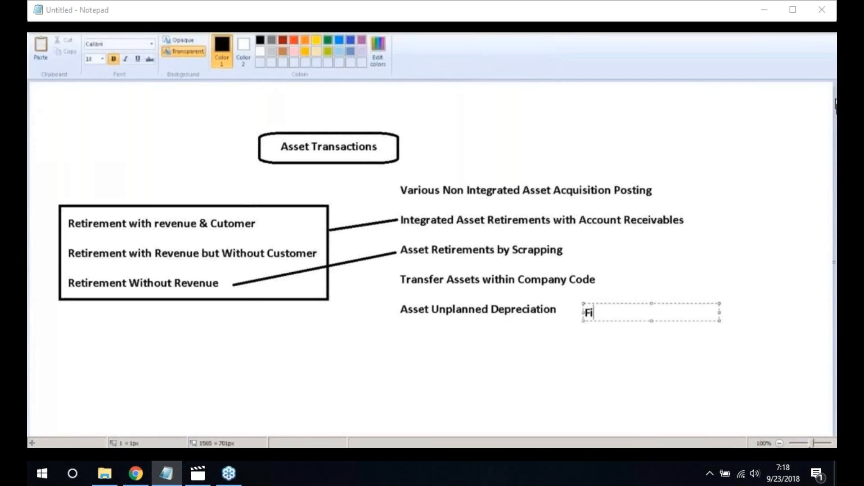
type("xed Assets")
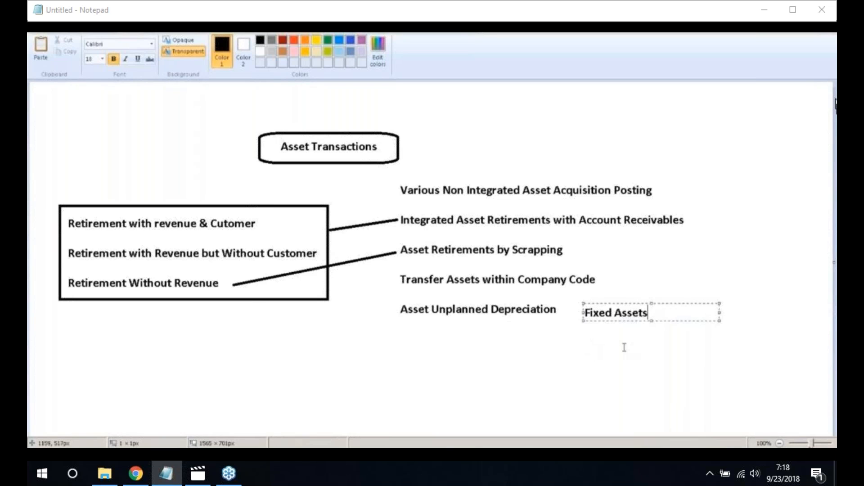
Step: Add the text "Depreciation Keys" below the Fixed Assets label and finish the text box
left_click(570, 353)
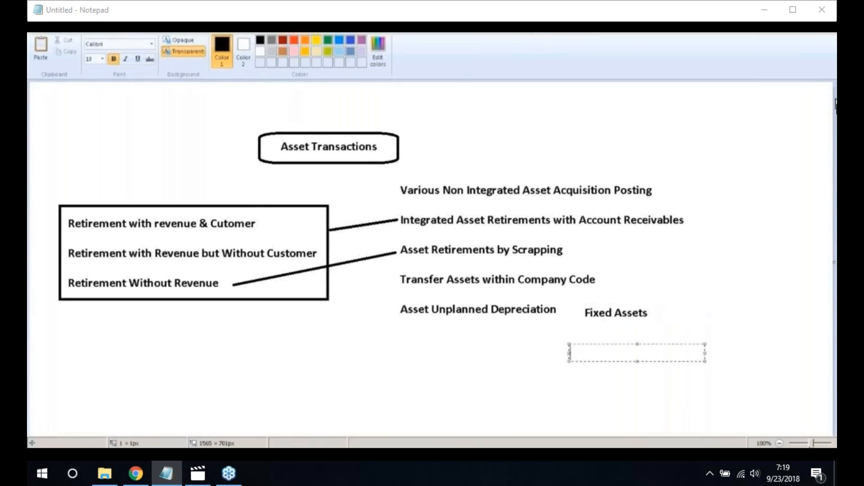
type("Depreciation")
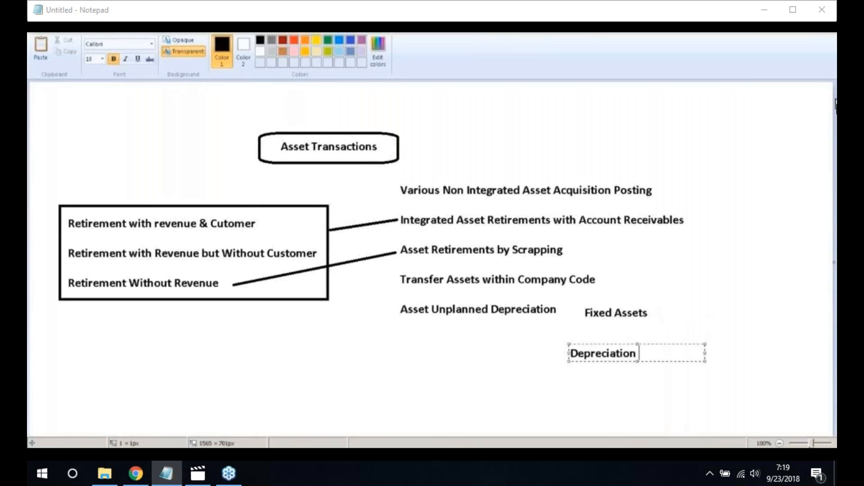
type(" Keys")
left_click(651, 340)
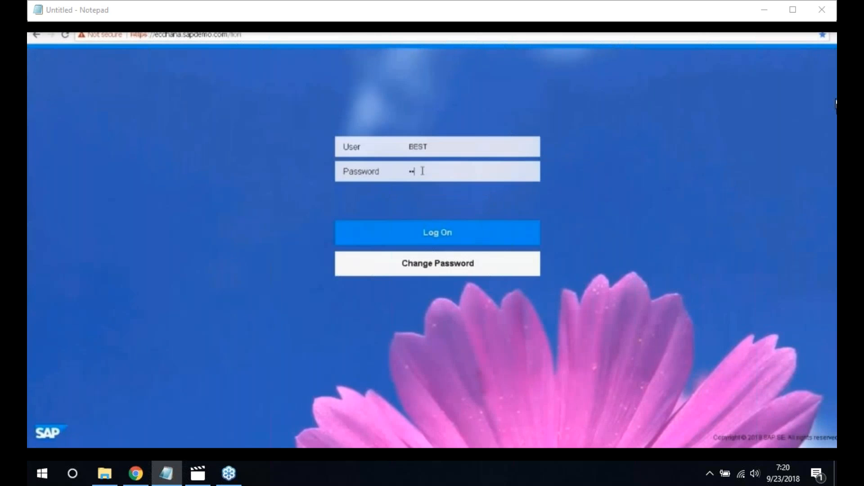
Step: On the SAP Fiori log-on page in the browser, enter the account password, log on and open the home page search
type("••••••••")
key("Return")
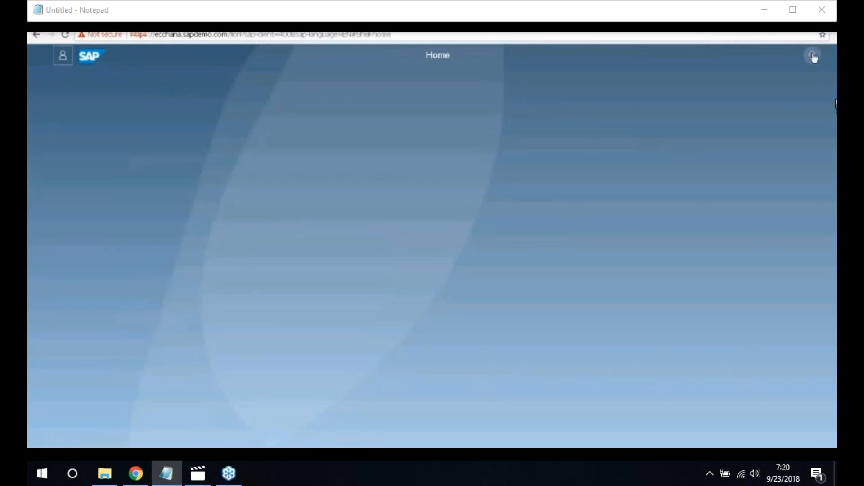
left_click(812, 55)
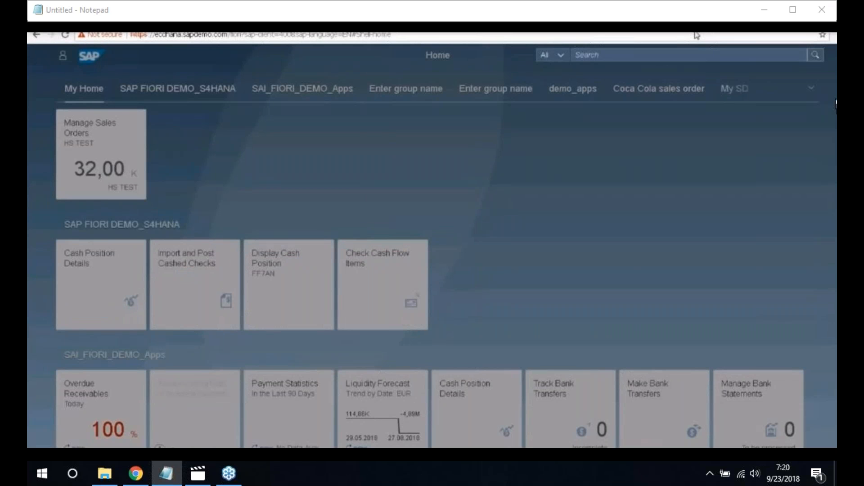
Step: Search the Fiori home page for "Post Acquisition" and open the asset acquisition with automatic offsetting entry
left_click(601, 55)
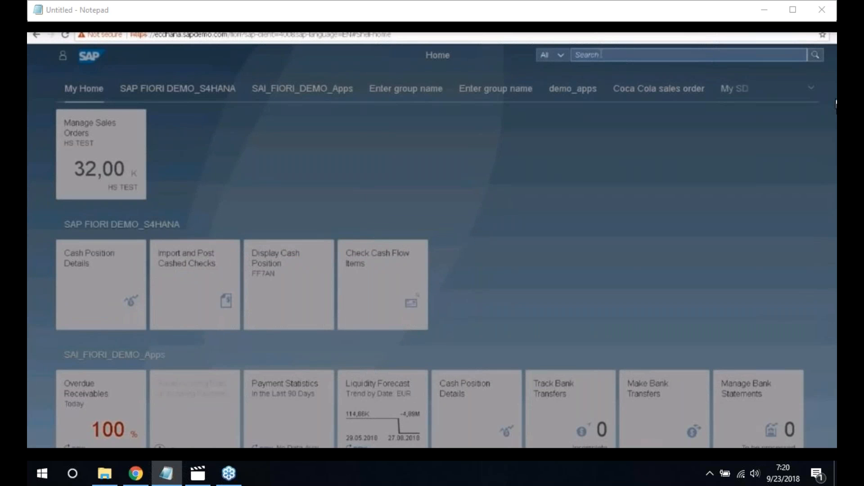
type("Post A")
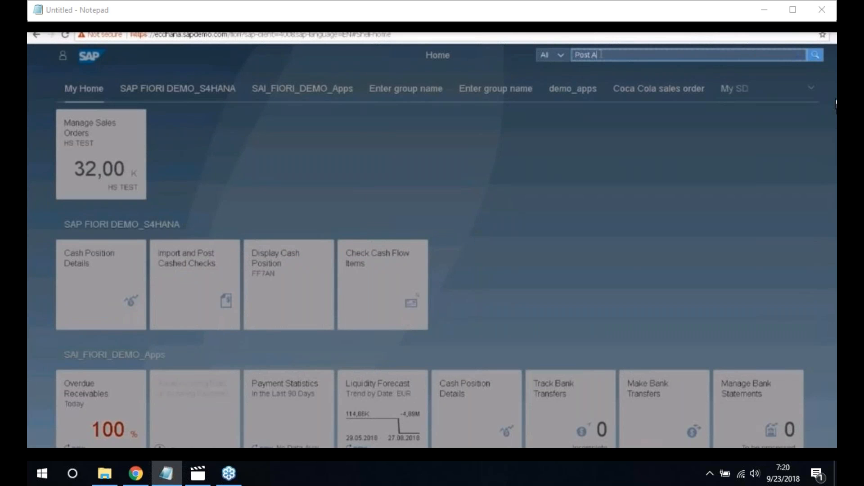
type("d")
type("qu")
type("isition")
key("Return")
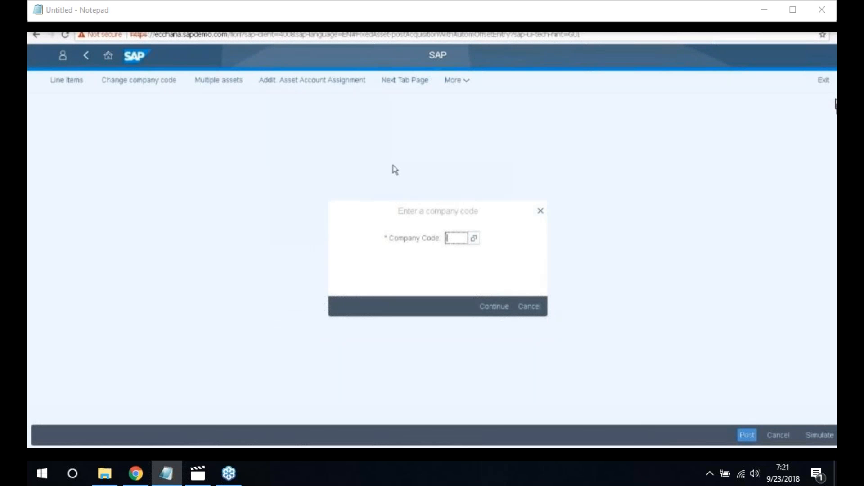
Step: Enter company code 1010 and choose existing asset 500007, the car for the car fleet, for the acquisition
type("100")
type("010")
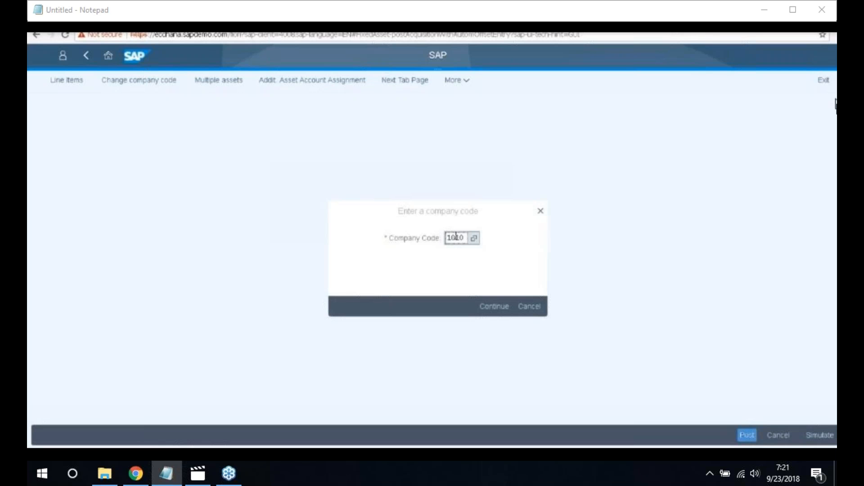
key("Return")
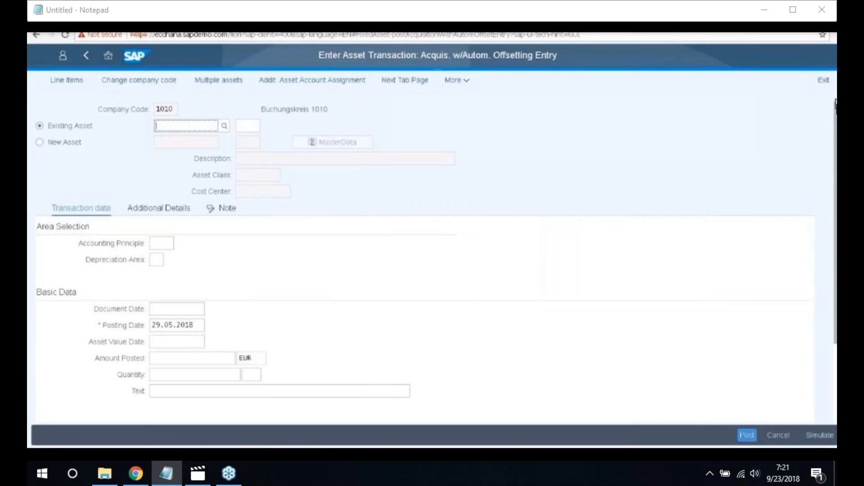
left_click(227, 129)
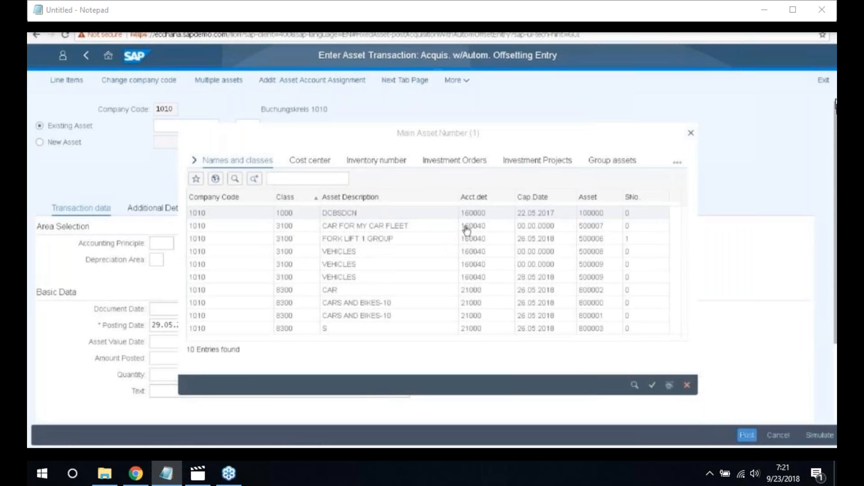
left_click(589, 227)
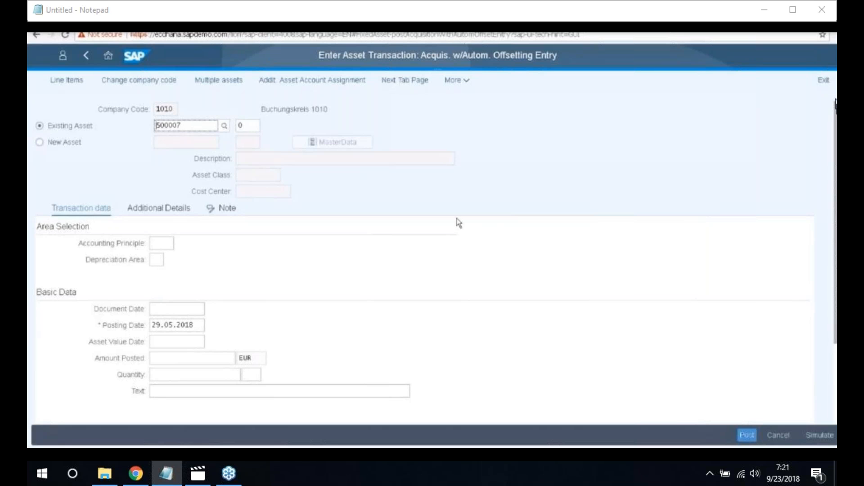
Step: Post the acquisition with document date and asset value date 29.05.2018 and an amount of 10000 EUR
left_click(186, 308)
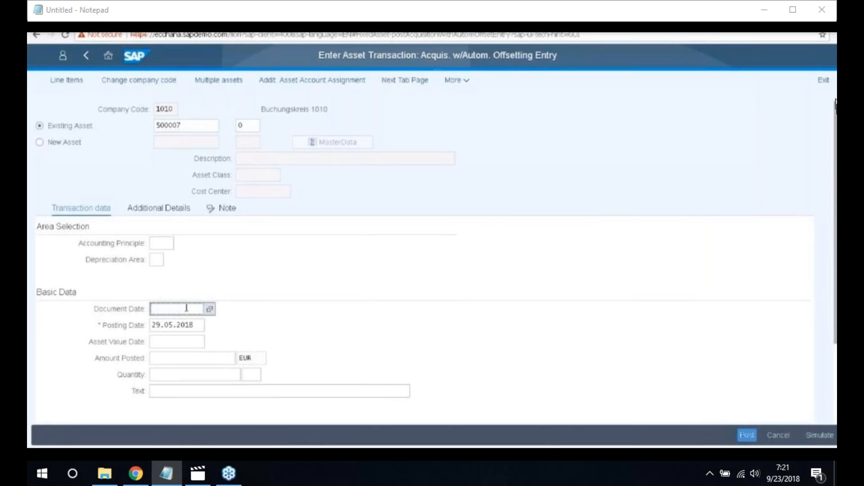
left_click(210, 312)
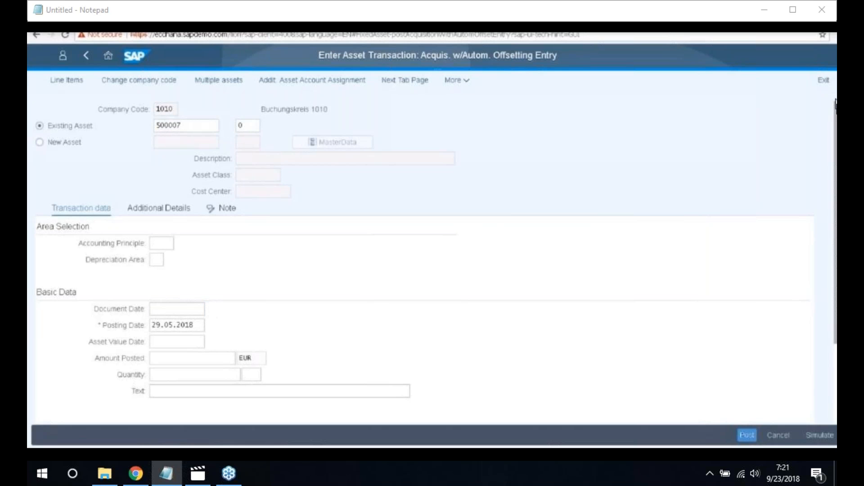
left_click(376, 350)
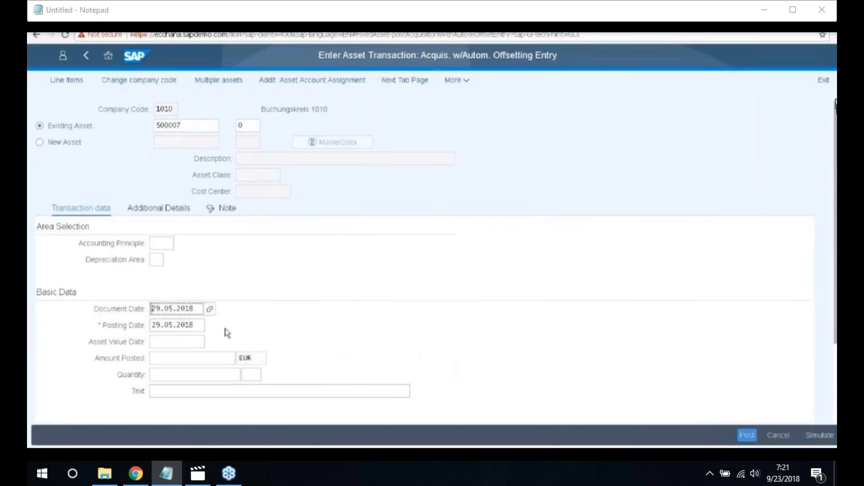
left_click(175, 342)
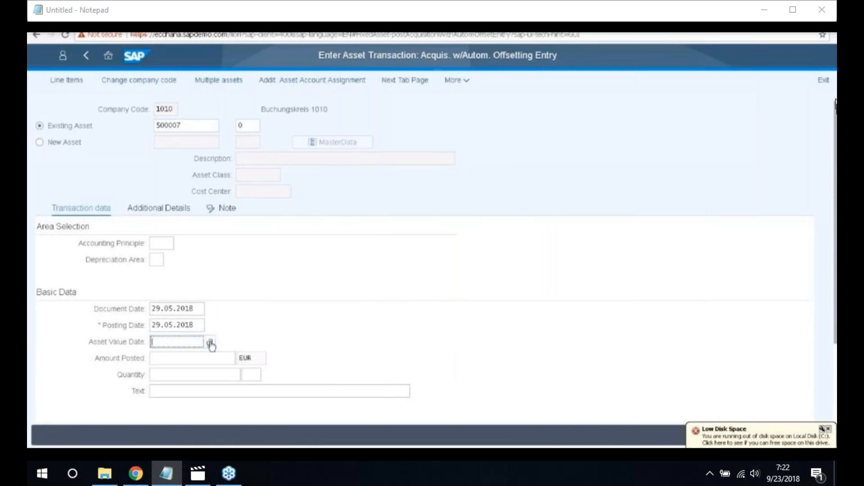
left_click(209, 342)
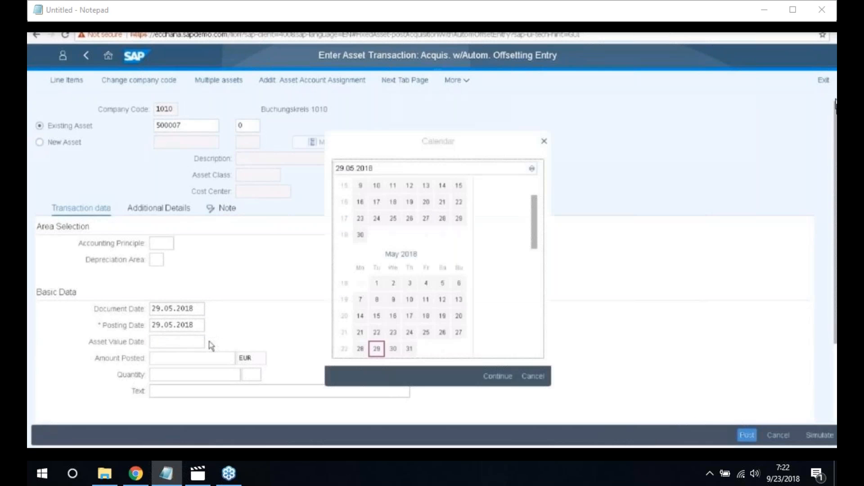
double_click(377, 349)
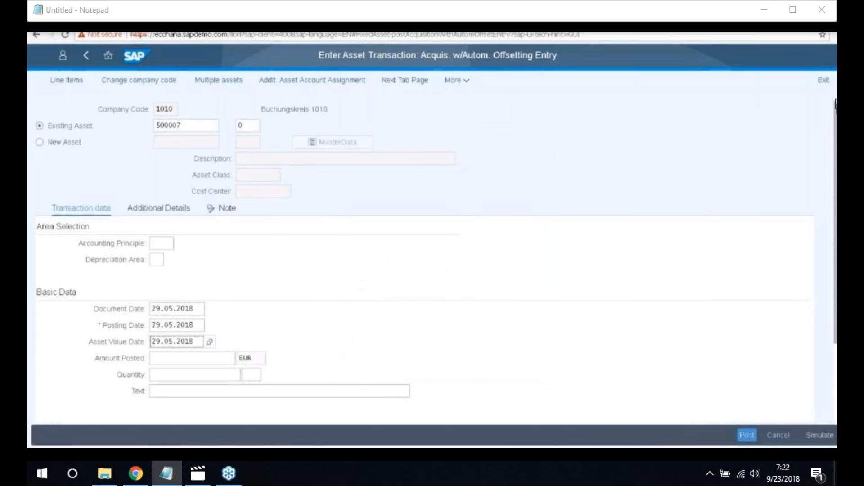
left_click(175, 360)
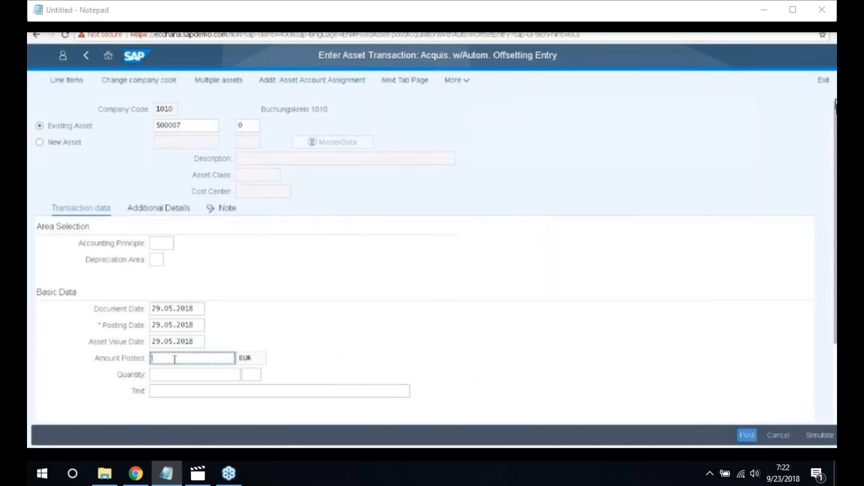
type("10000")
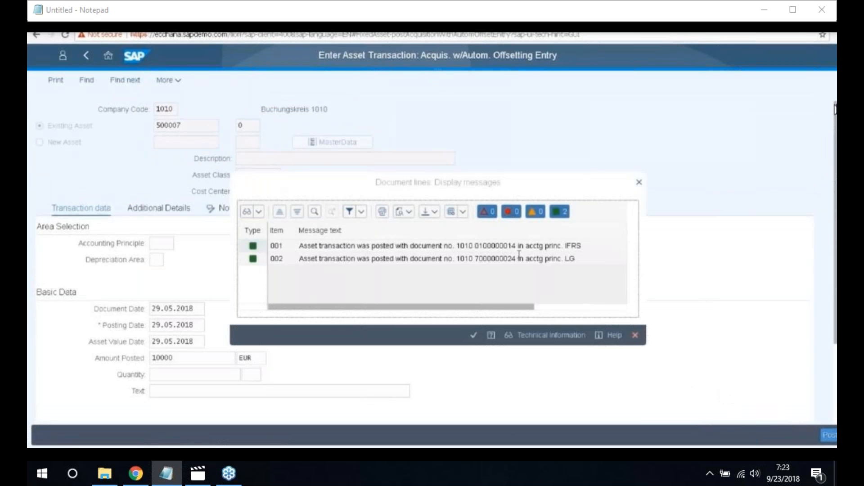
Step: Examine the posting messages for the IFRS and LG accounting principles and close the message list
scroll(567, 245, "right", 1)
left_click(573, 246)
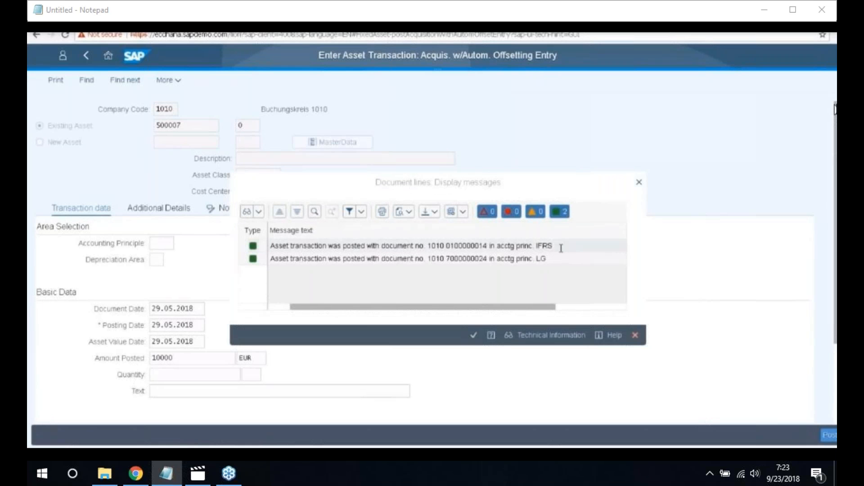
left_click(555, 259)
left_click_drag(529, 260, 566, 263)
left_click(563, 259)
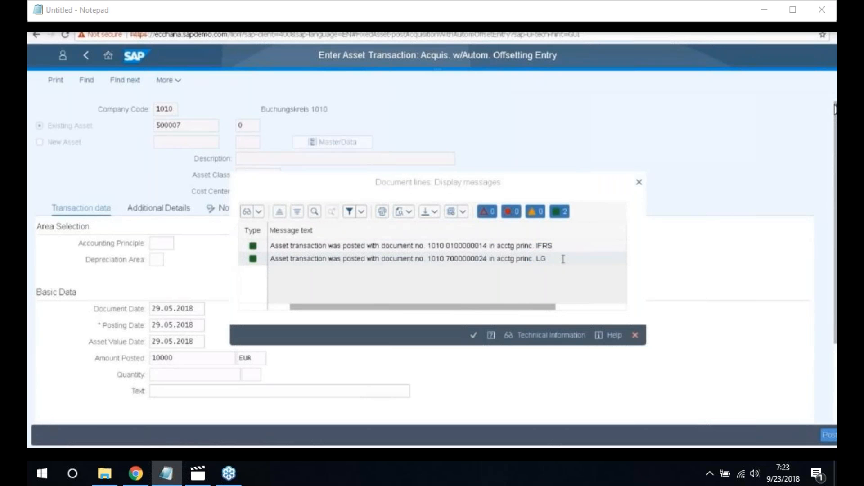
left_click(472, 337)
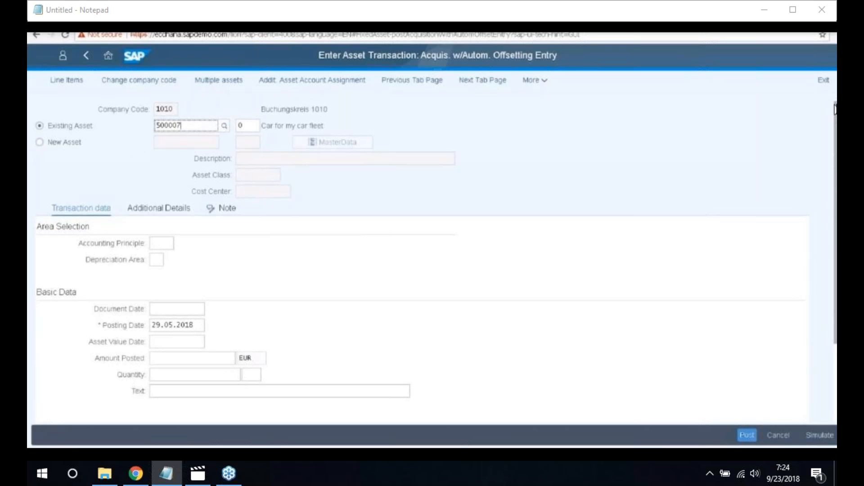
Step: Choose existing asset 500008 and enter document date 29.05.2017 and an amount posted of 20000 EUR
left_click(224, 127)
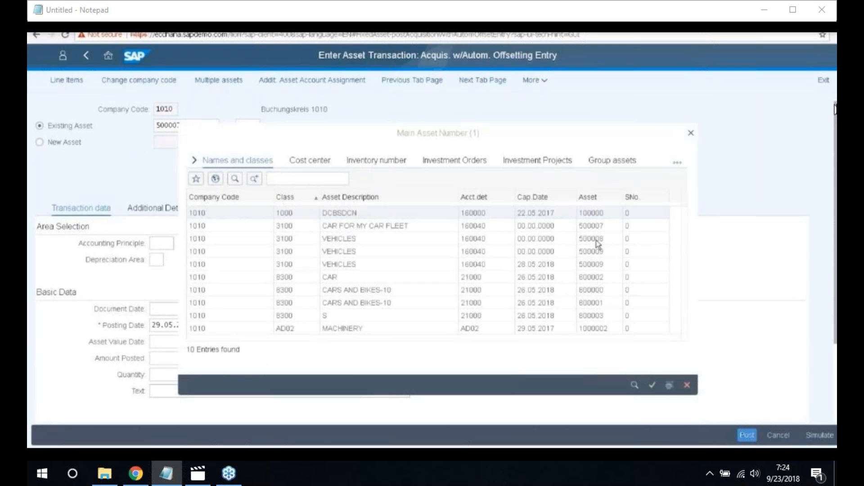
left_click(598, 244)
left_click(164, 309)
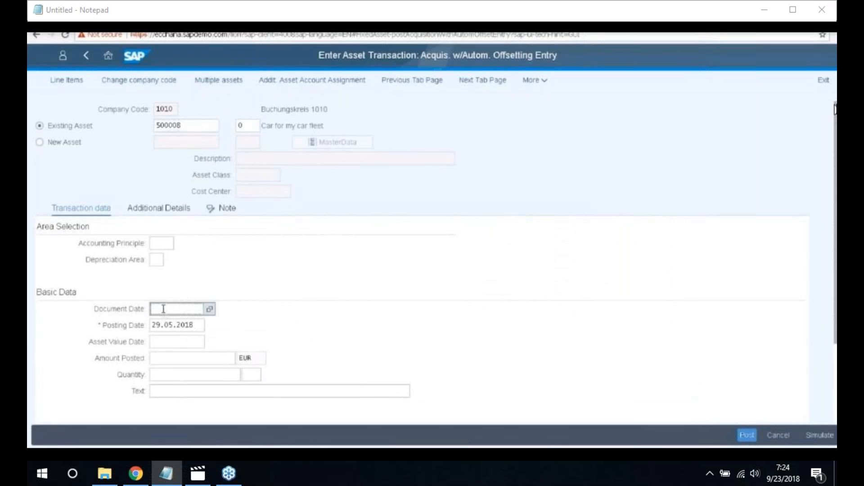
type("29.05.2017")
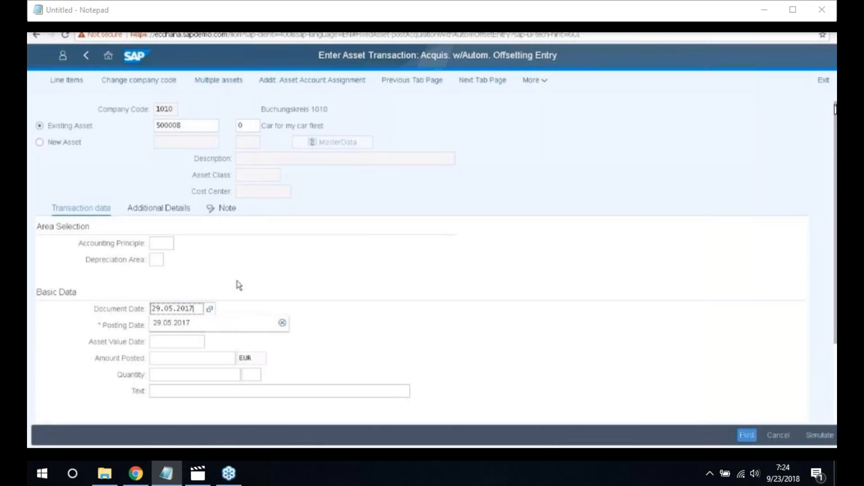
key("ctrl+a")
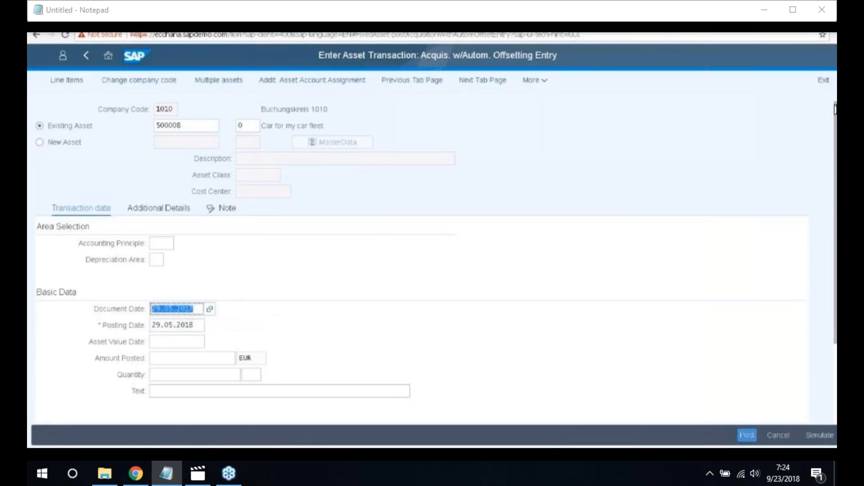
left_click(167, 363)
type("20000")
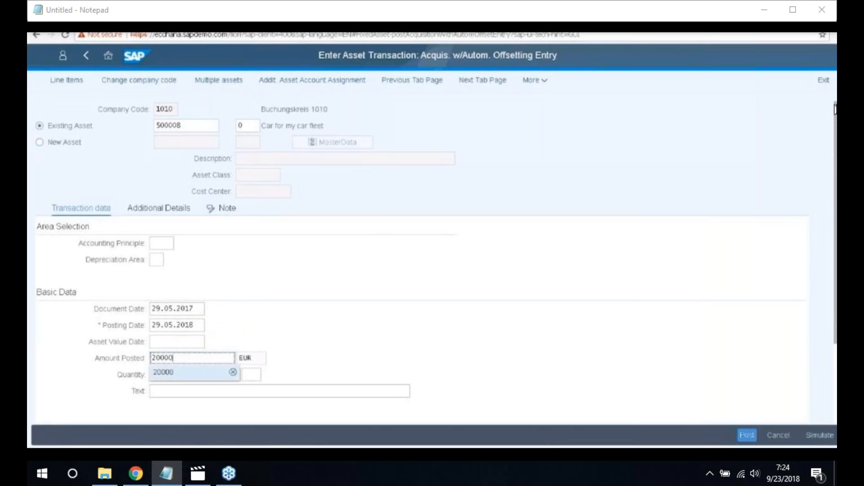
left_click(172, 374)
key("Return")
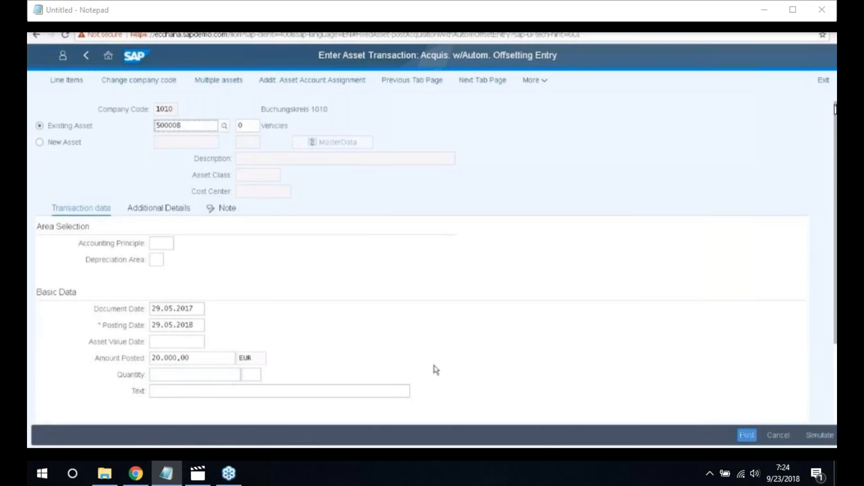
Step: Simulate and post the acquisition for asset 500008, then dismiss the posting messages
left_click(828, 437)
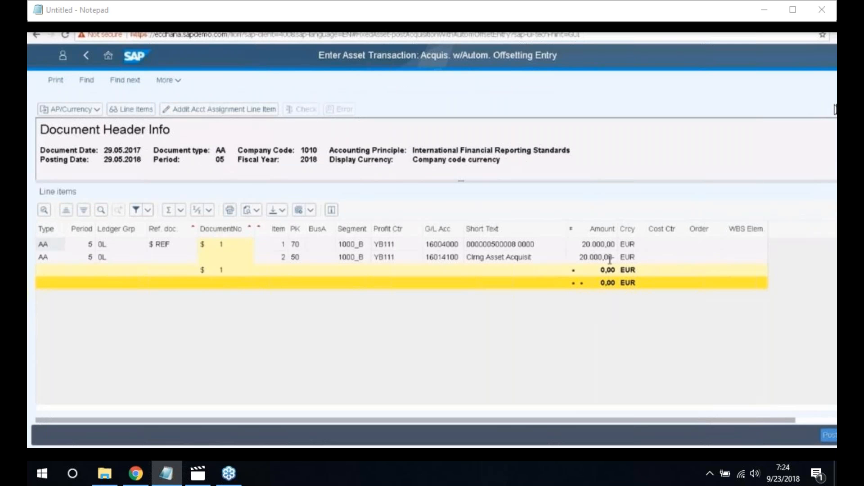
left_click(829, 440)
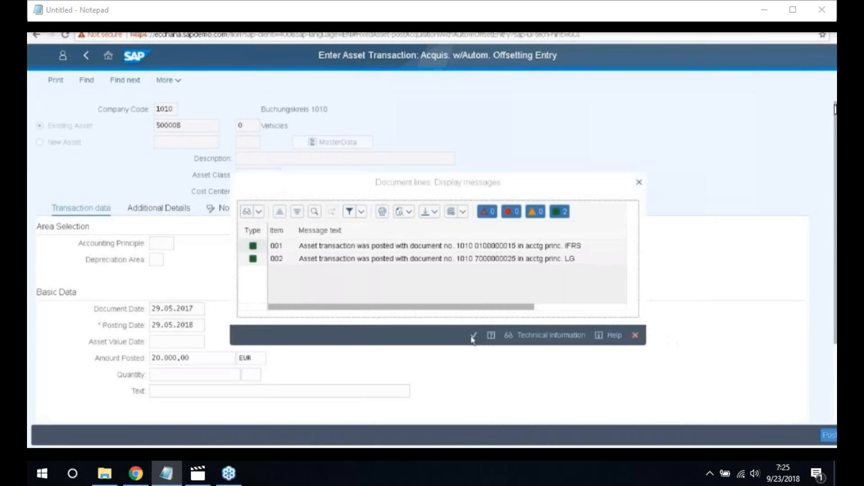
left_click(473, 338)
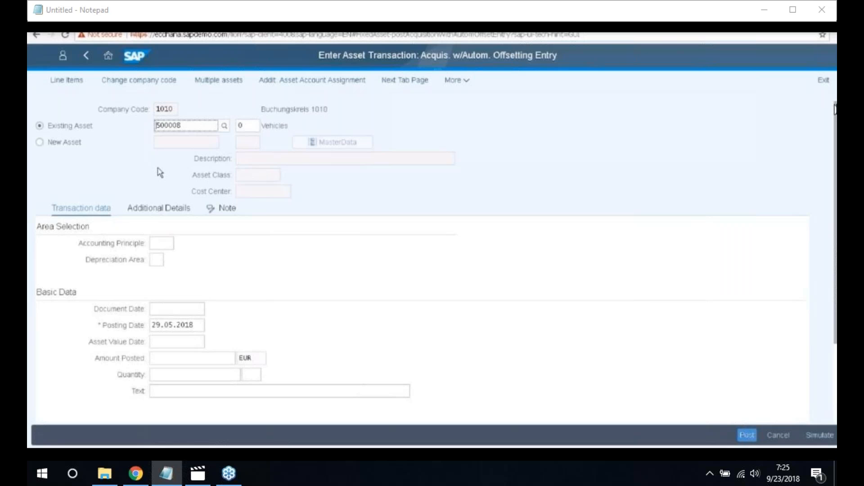
Step: Switch the acquisition to a new asset described as "Machinary" with asset class 3100 and cost center 10101302
left_click(40, 142)
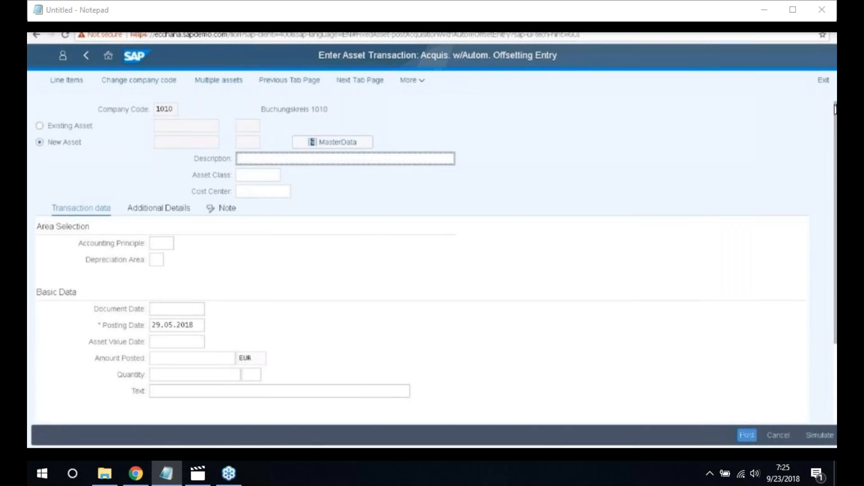
type("Machinary")
left_click(248, 176)
left_click(286, 175)
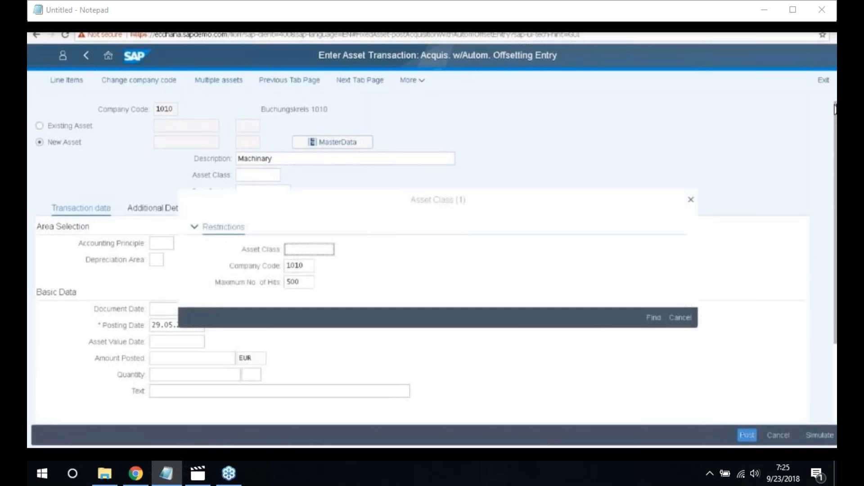
left_click(651, 318)
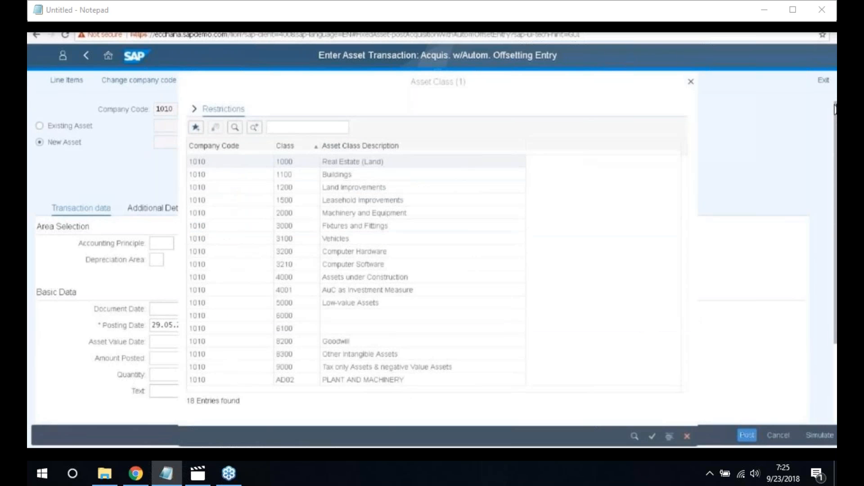
left_click(288, 242)
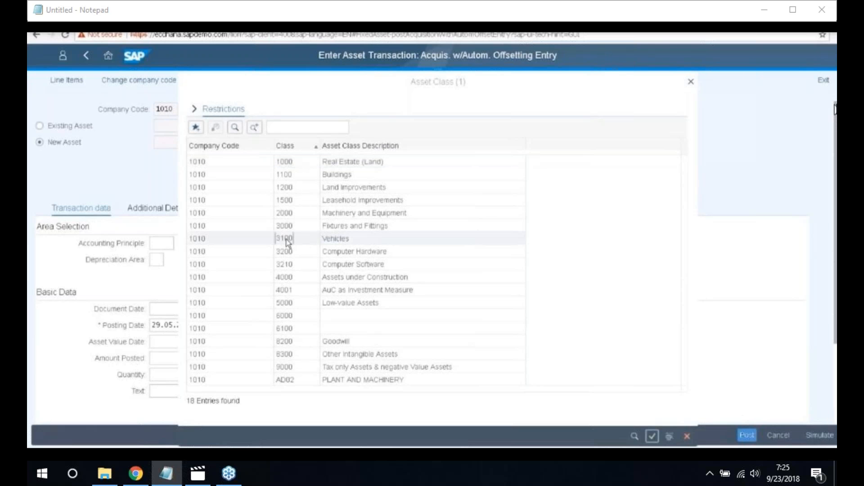
left_click(257, 191)
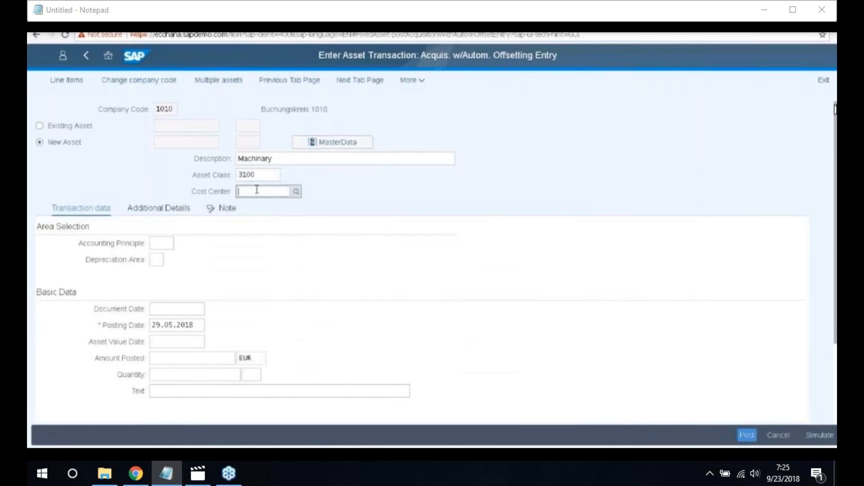
left_click(295, 191)
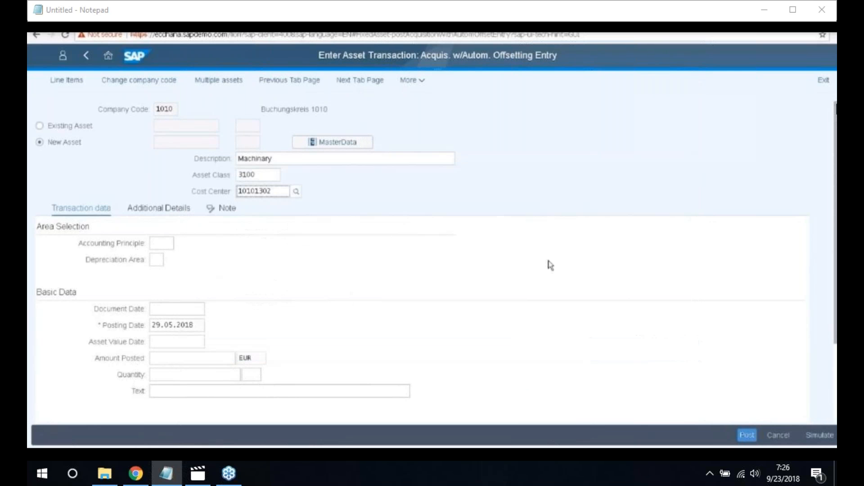
Step: Enter document date 29.05.2018 and an amount posted of 30000 EUR for the new Machinary asset
left_click(158, 310)
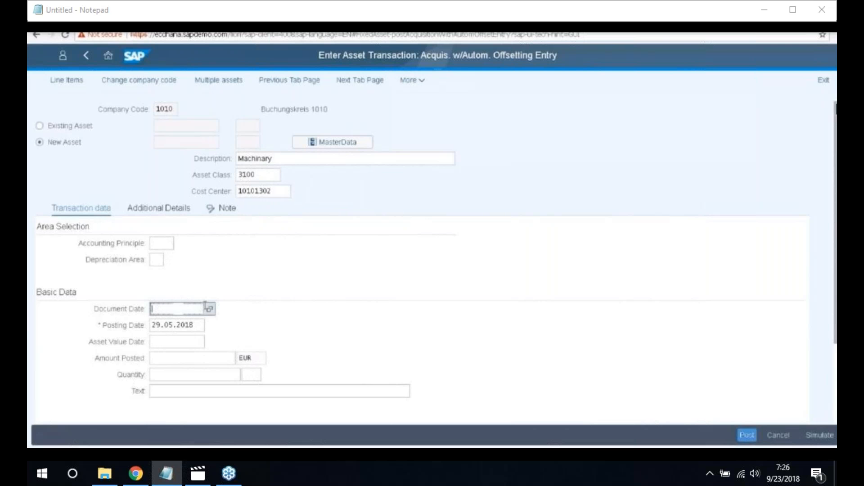
left_click(210, 311)
left_click(370, 350)
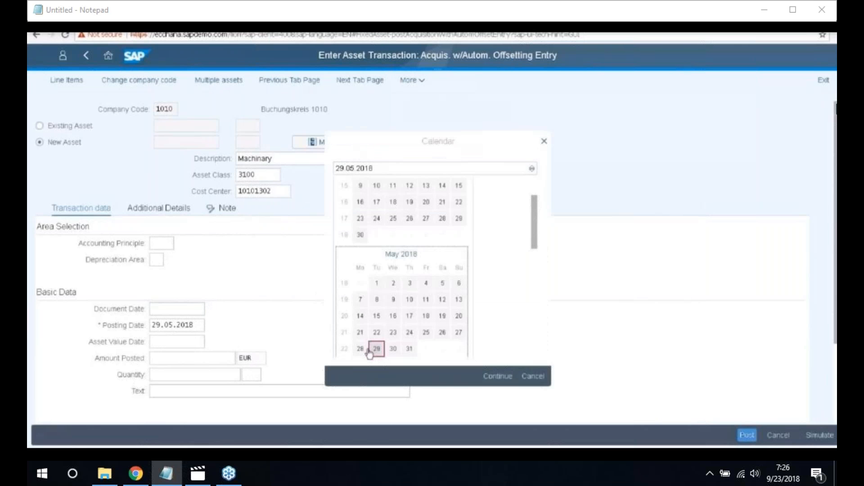
left_click(162, 358)
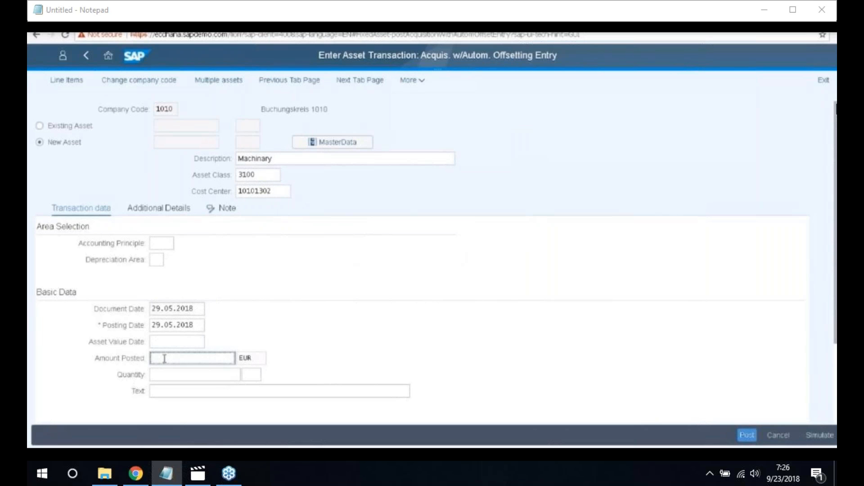
type("30000")
Step: Simulate and post the acquisition for the new Machinary asset, then dismiss the posting messages
left_click(818, 438)
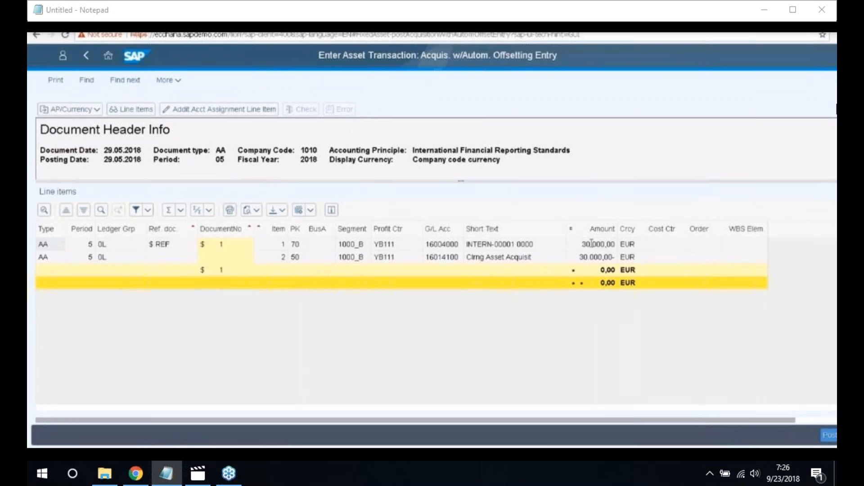
left_click(829, 437)
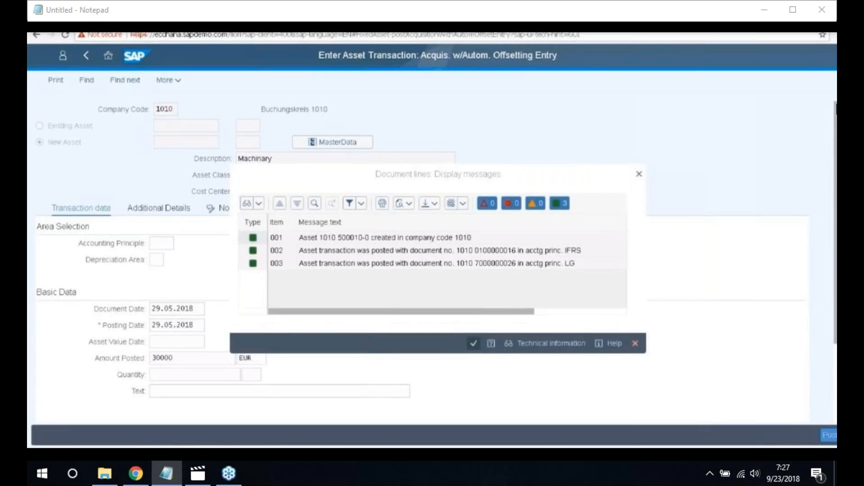
key("Return")
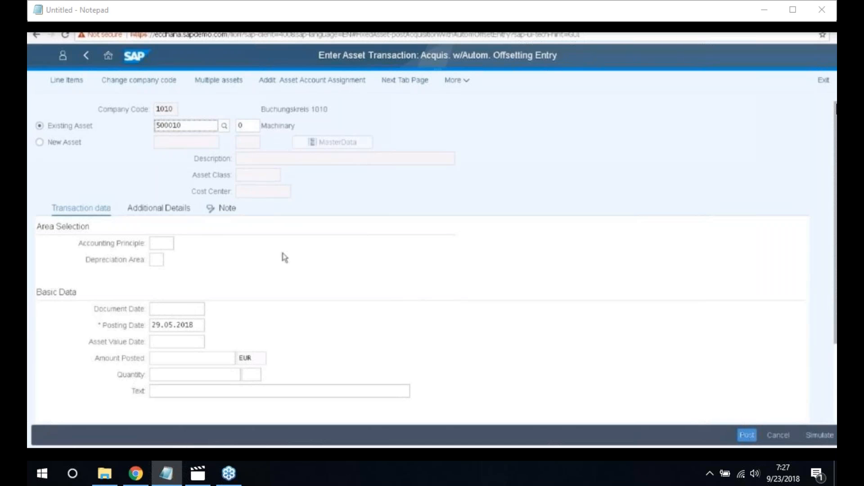
Step: Clear the existing asset number and switch the acquisition to multiple assets entry
left_click(203, 126)
key("BackSpace")
key("BackSpace")
key("BackSpace")
key("BackSpace")
key("BackSpace")
key("BackSpace")
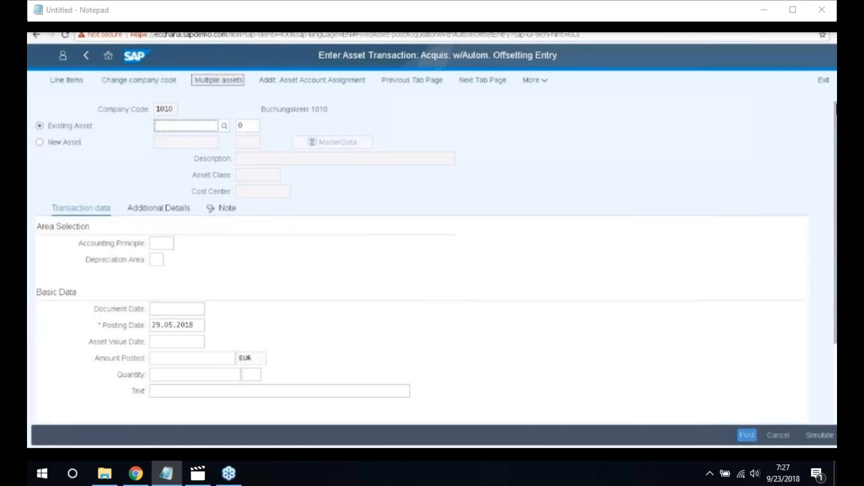
left_click(219, 80)
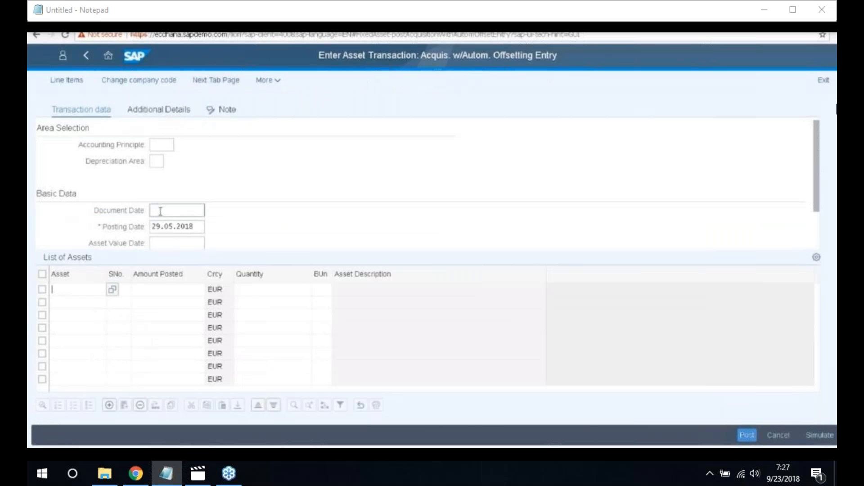
Step: Set the document date to 29.05.2018 and choose vehicle asset 500008 for the first line of the asset list
left_click(160, 211)
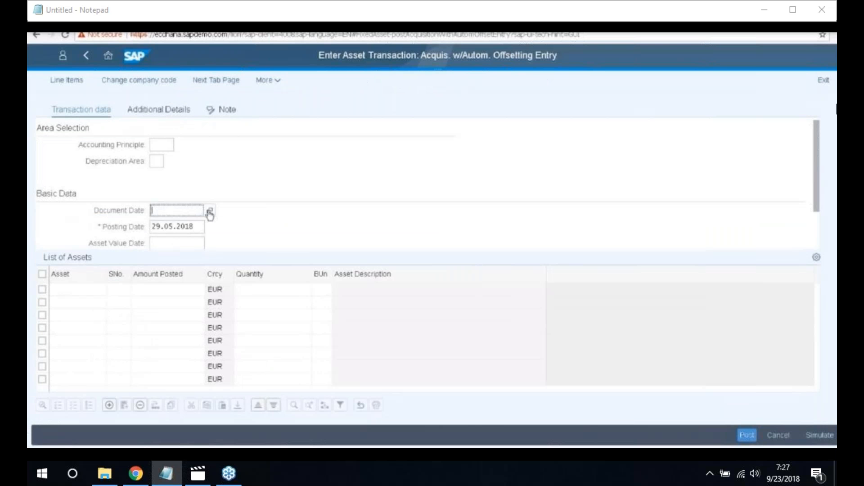
left_click(210, 211)
left_click(377, 349)
left_click(78, 290)
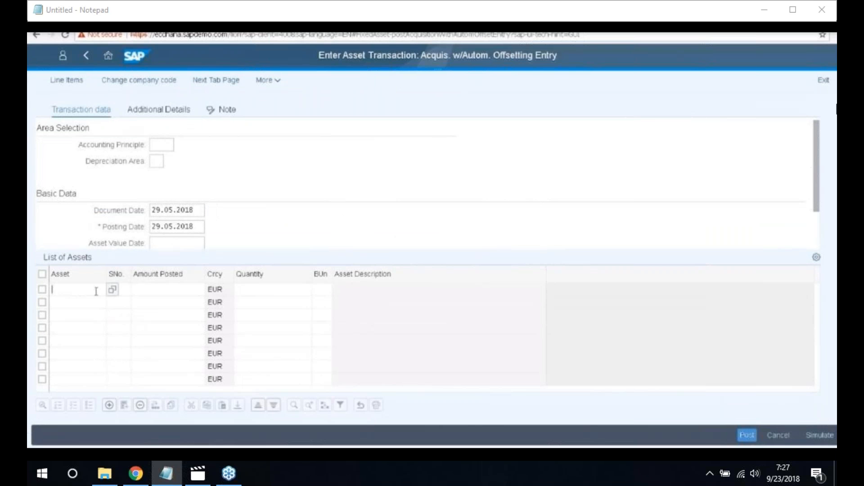
left_click(113, 290)
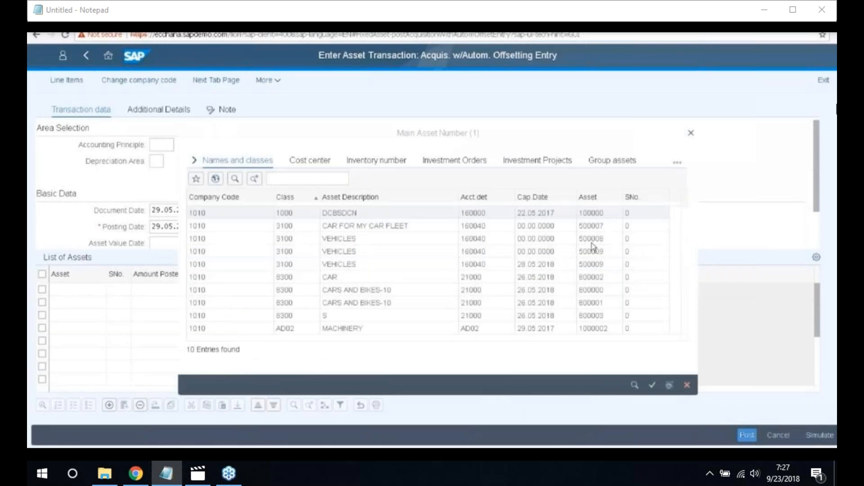
left_click(592, 243)
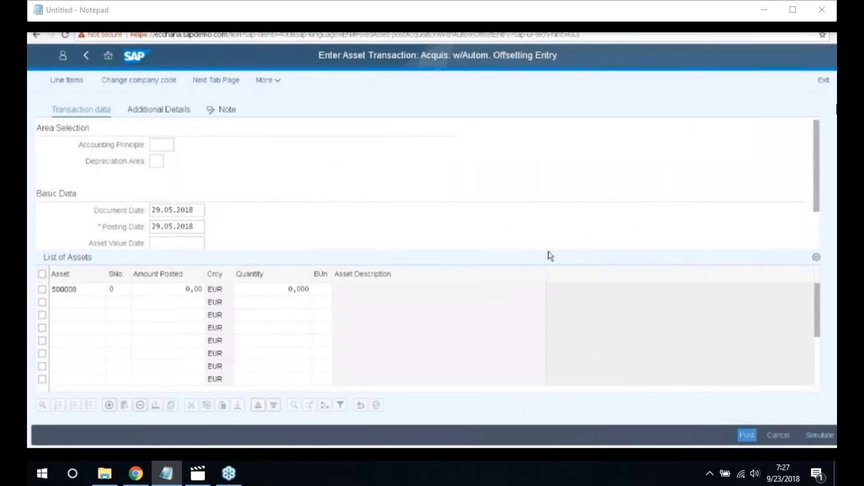
Step: Enter asset 500009 in the second row of the list of assets
left_click(97, 305)
key("Return")
double_click(588, 257)
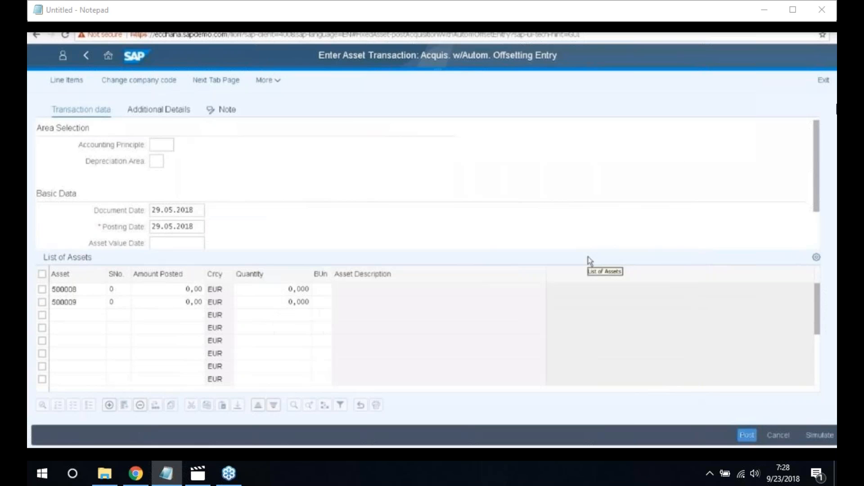
Step: Set the posted amounts to 40.000,00 EUR for asset 500008 and 45.000,00 EUR for asset 500009
left_click(184, 289)
key("BackSpace")
type("40000")
left_click(187, 302)
type("75000")
key("Return")
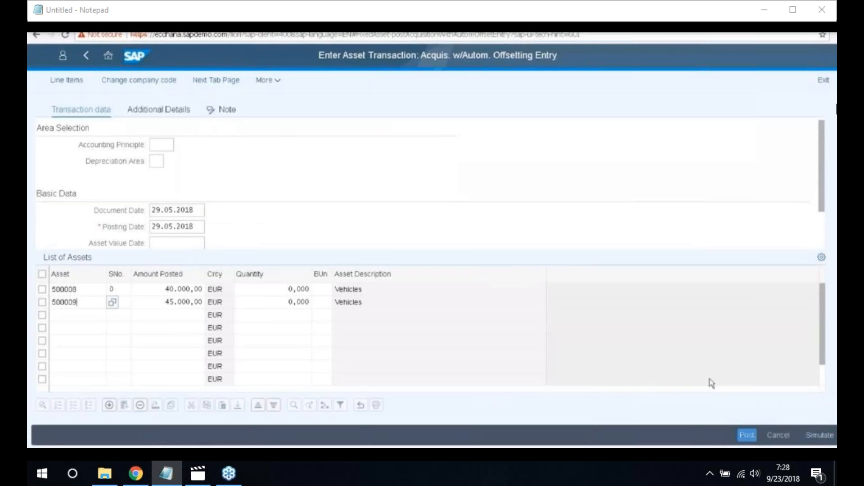
Step: Simulate the two-asset acquisition, check the amounts in the line items and post the document
left_click(815, 438)
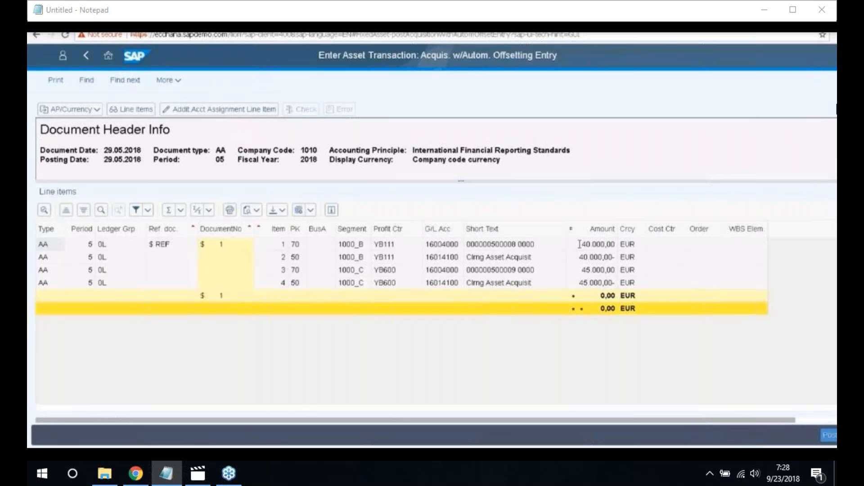
left_click_drag(579, 244, 612, 269)
left_click(612, 270)
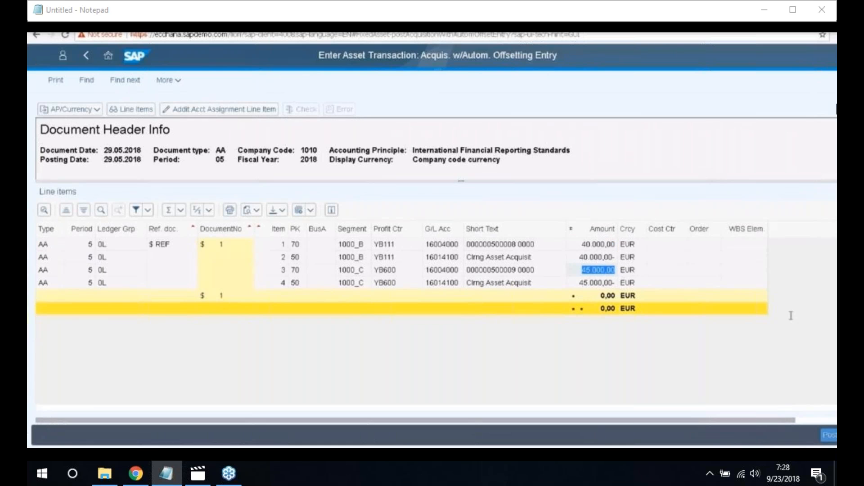
left_click(825, 438)
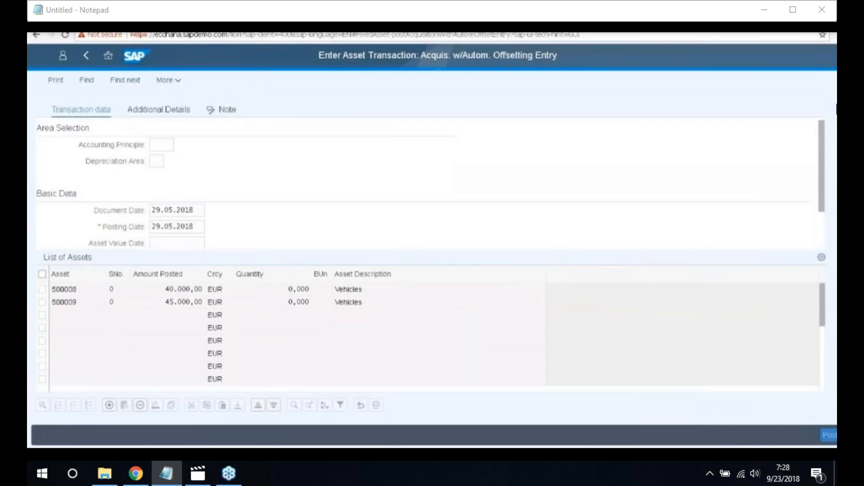
left_click(470, 334)
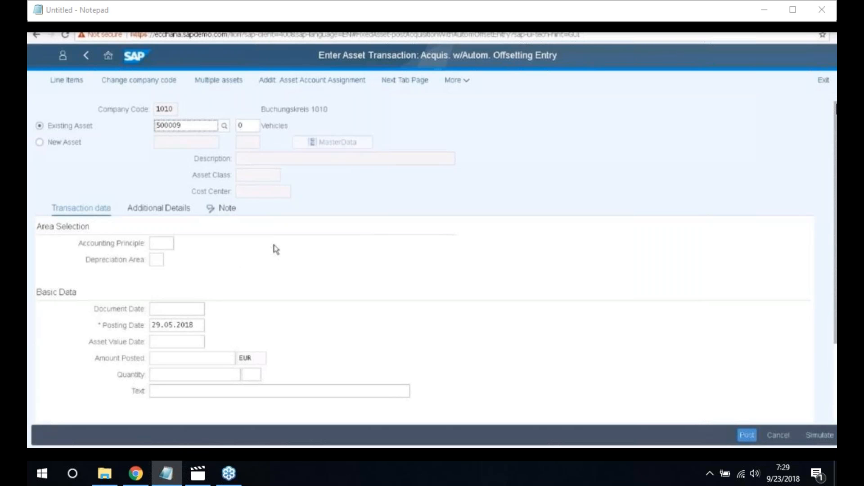
Step: Search the apps for "create Subnumber" and open the Create Subnumber app
left_click(712, 120)
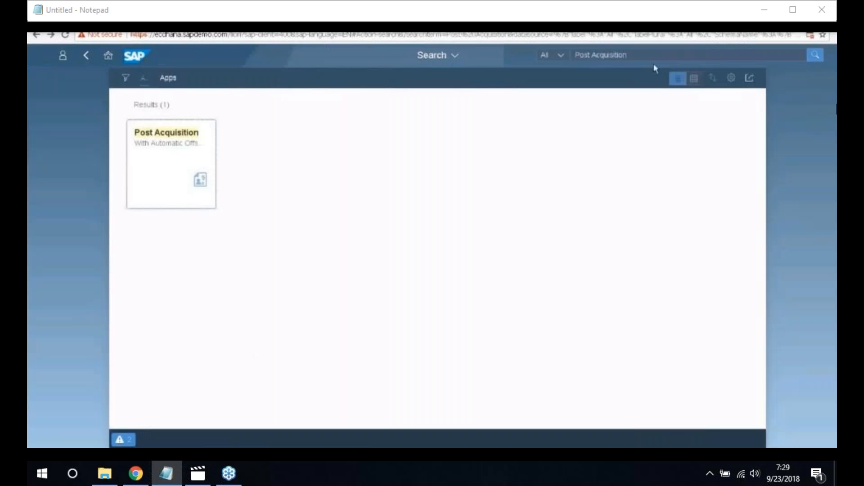
left_click(644, 56)
key("BackSpace")
key("BackSpace")
key("BackSpace")
key("BackSpace")
key("BackSpace")
key("BackSpace")
key("BackSpace")
key("BackSpace")
key("BackSpace")
key("BackSpace")
key("BackSpace")
key("BackSpace")
key("BackSpace")
key("BackSpace")
key("BackSpace")
key("BackSpace")
type("c")
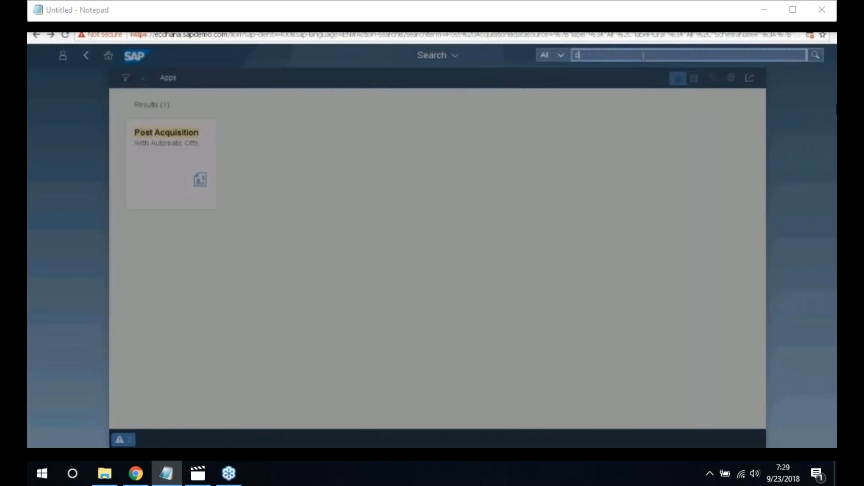
type("reate S")
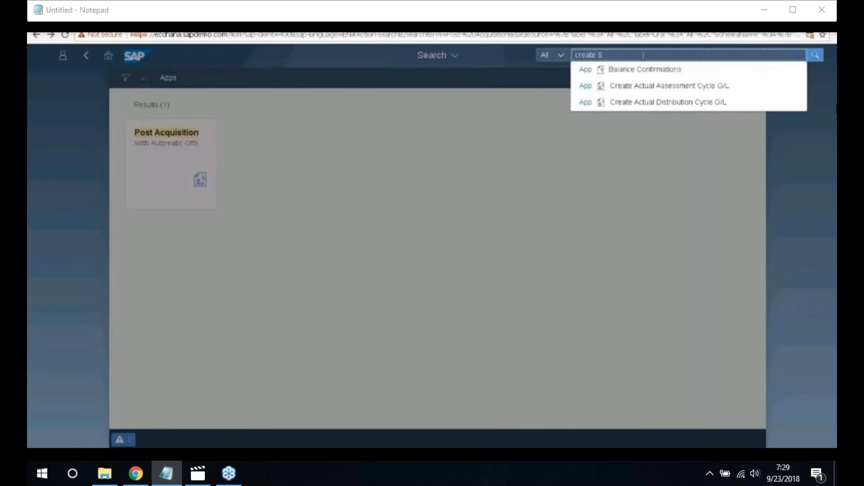
type("ubnumber")
left_click(644, 70)
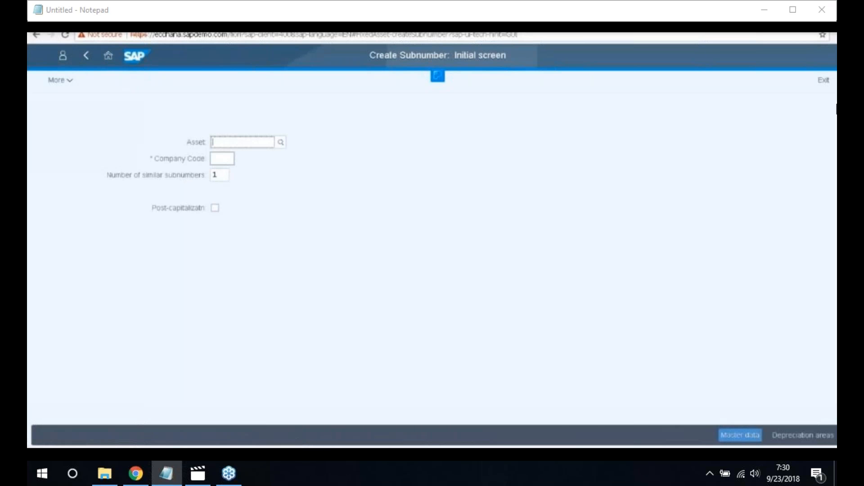
Step: Enter asset 500009 and company code 1010 for the new subnumber and open its master data
type("5")
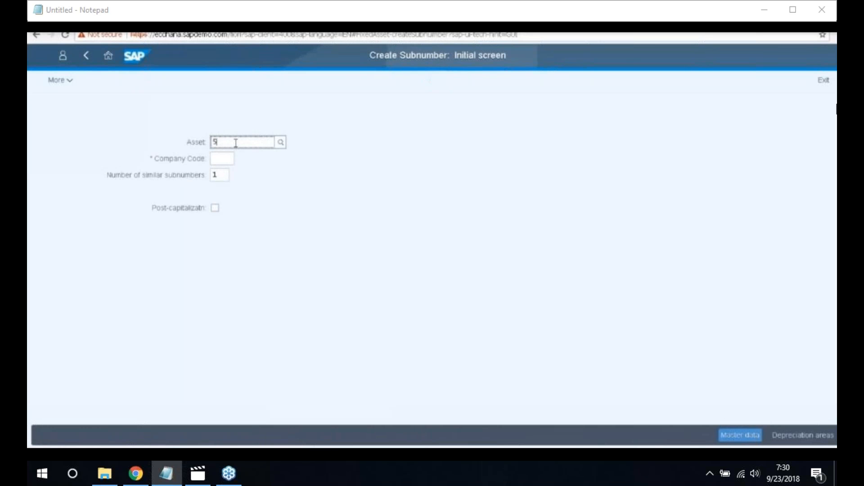
type("00004")
left_click(280, 205)
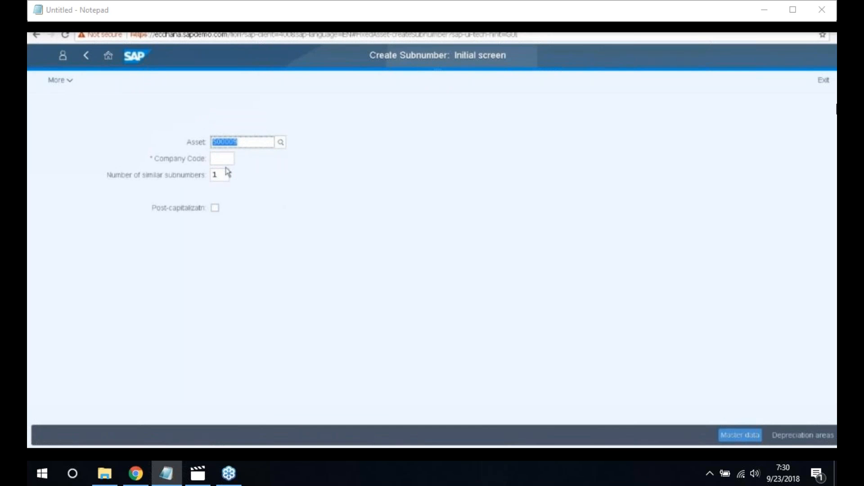
key("Tab")
type("1010")
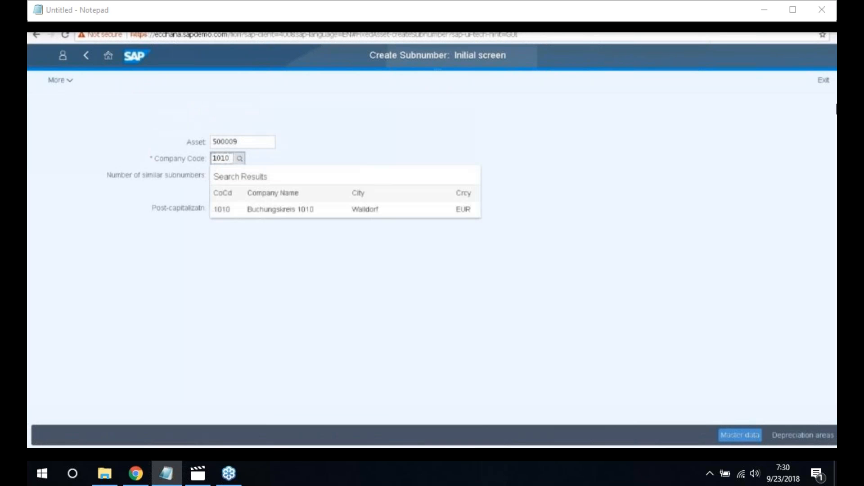
key("Return")
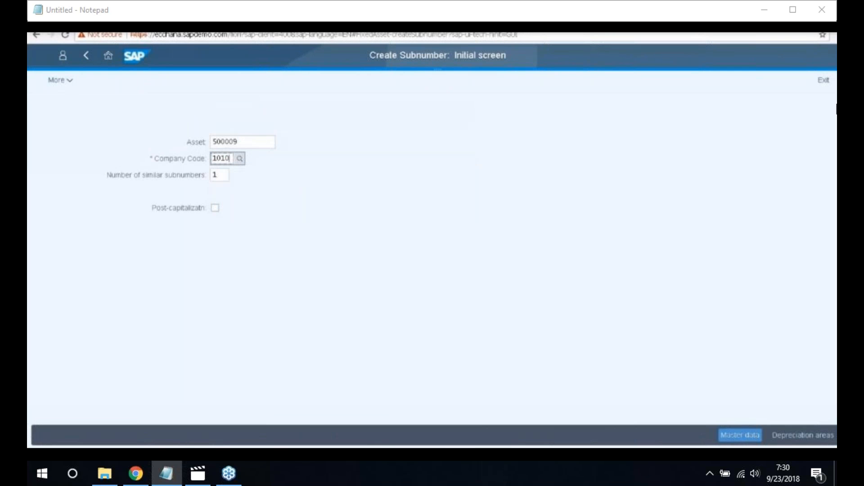
key("Return")
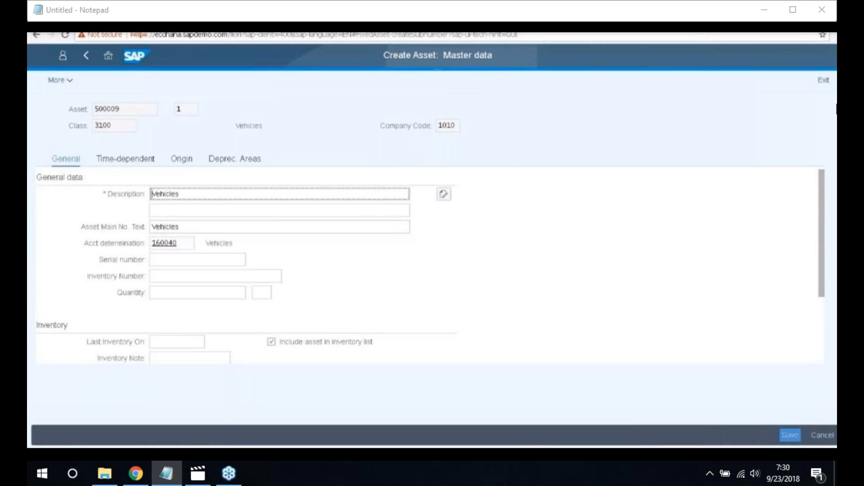
Step: Look up the cost centers and assign R&D (DE), 10101501, in the subnumber's time-dependent data
left_click(130, 163)
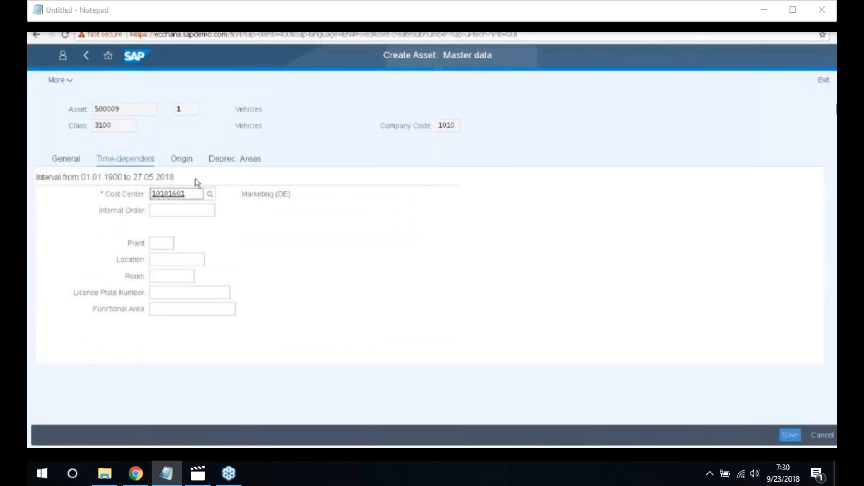
left_click(210, 195)
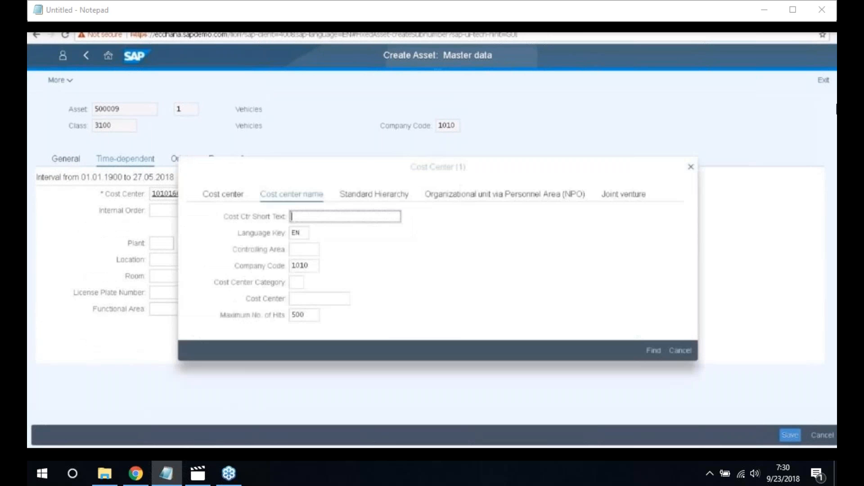
left_click(652, 353)
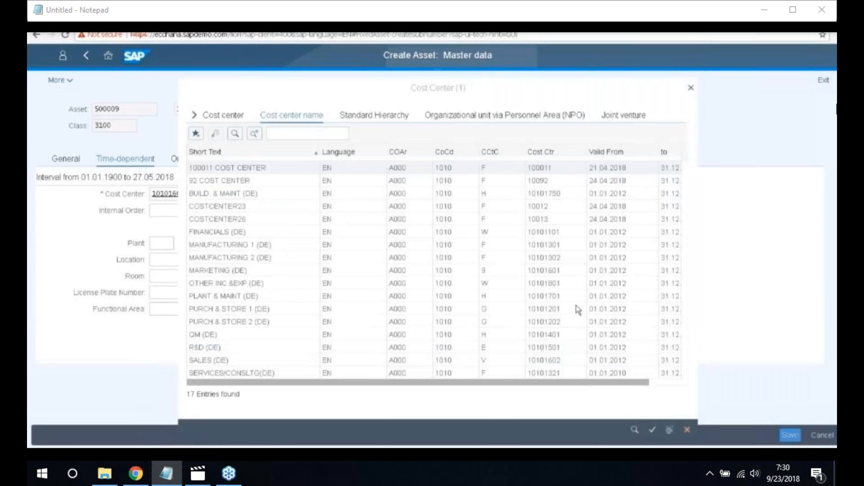
double_click(579, 348)
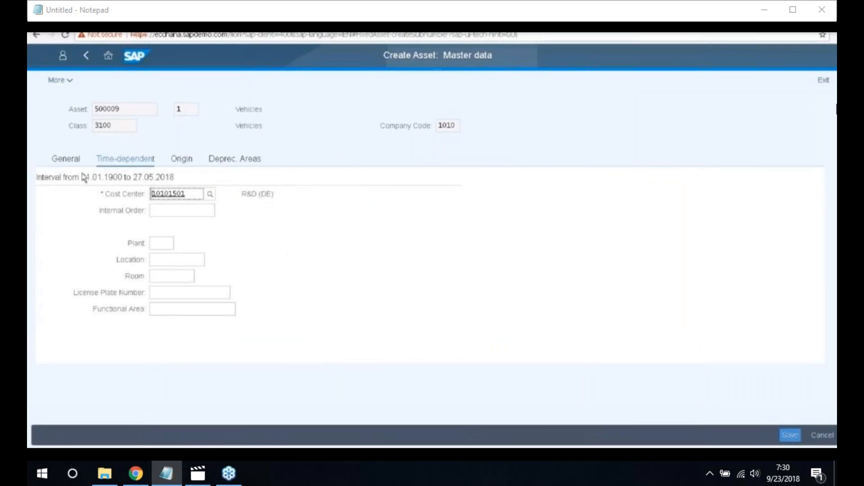
Step: Change the subnumber's general description to "Sub Number1" and save the asset
left_click(76, 160)
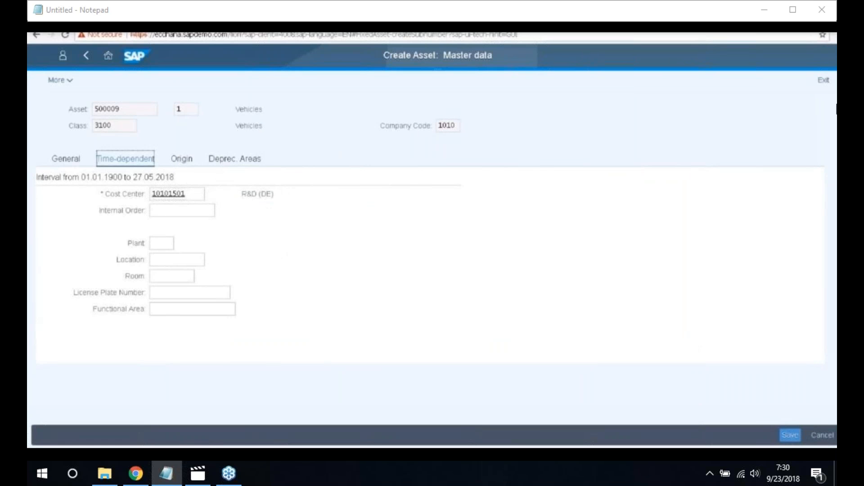
left_click(180, 193)
key("BackSpace")
key("BackSpace")
key("BackSpace")
key("BackSpace")
key("BackSpace")
key("BackSpace")
key("BackSpace")
key("BackSpace")
type("Sub Numb")
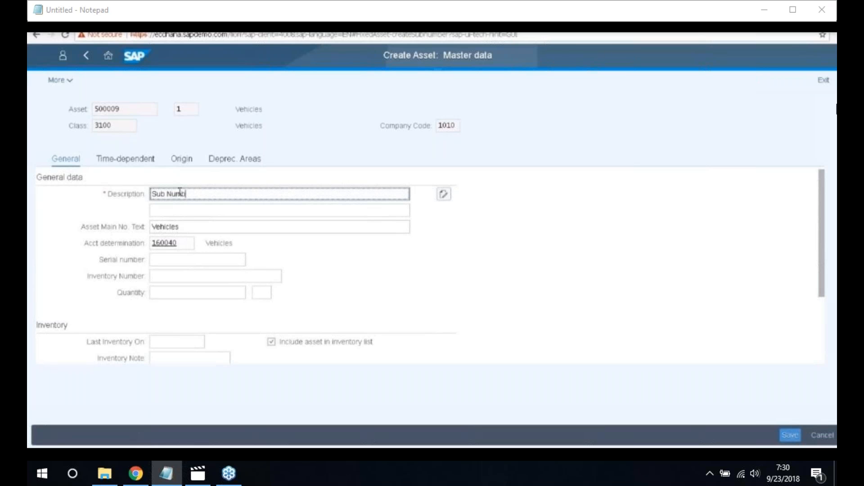
type("er1")
left_click(791, 435)
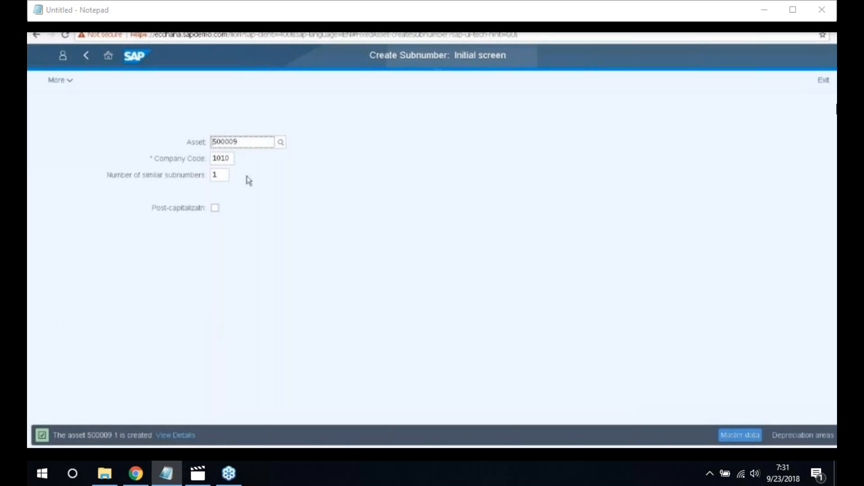
Step: Start another subnumber for asset 500009 in company code 1010 and describe it as "Sub Number2"
left_click(745, 438)
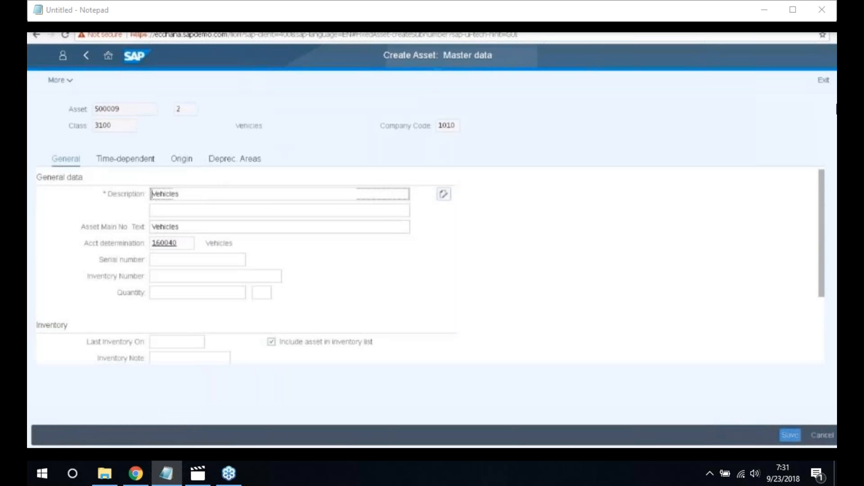
left_click(189, 194)
key("BackSpace")
key("BackSpace")
key("BackSpace")
key("BackSpace")
key("BackSpace")
key("BackSpace")
key("BackSpace")
key("BackSpace")
type("Sub Number 2")
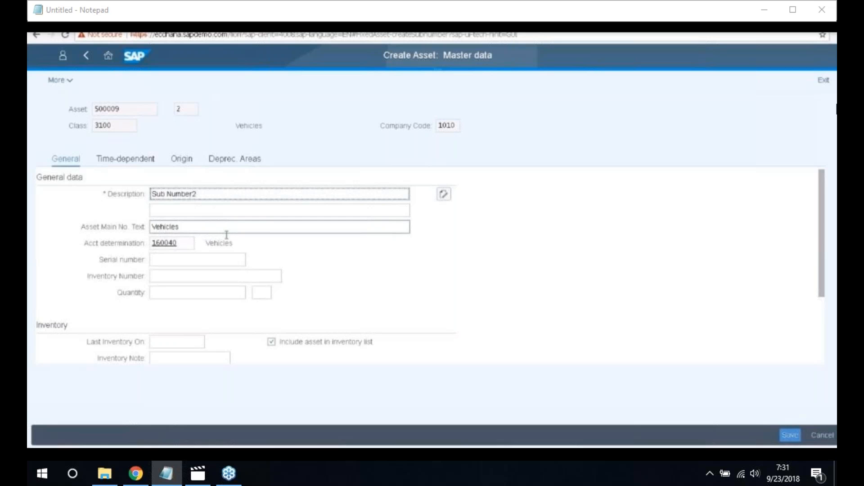
Step: Assign cost center 10101701, Plant & Maint (DE), to the second subnumber and save it
left_click(122, 167)
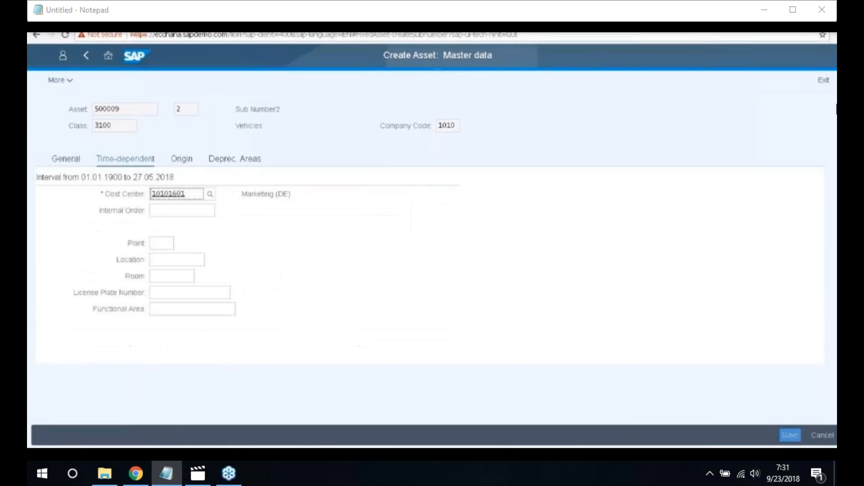
left_click(202, 194)
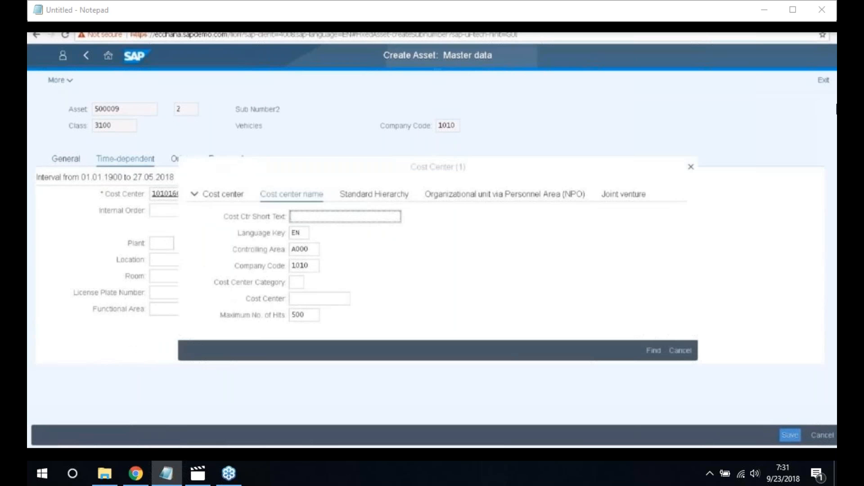
left_click(653, 350)
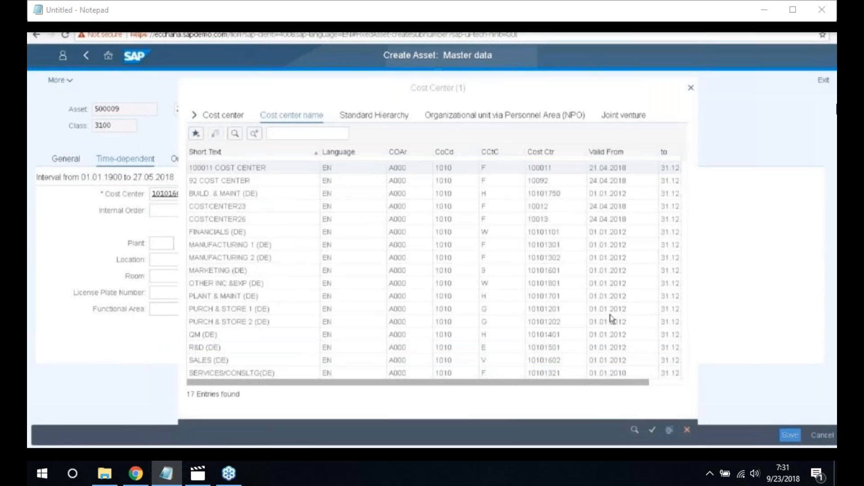
left_click(547, 297)
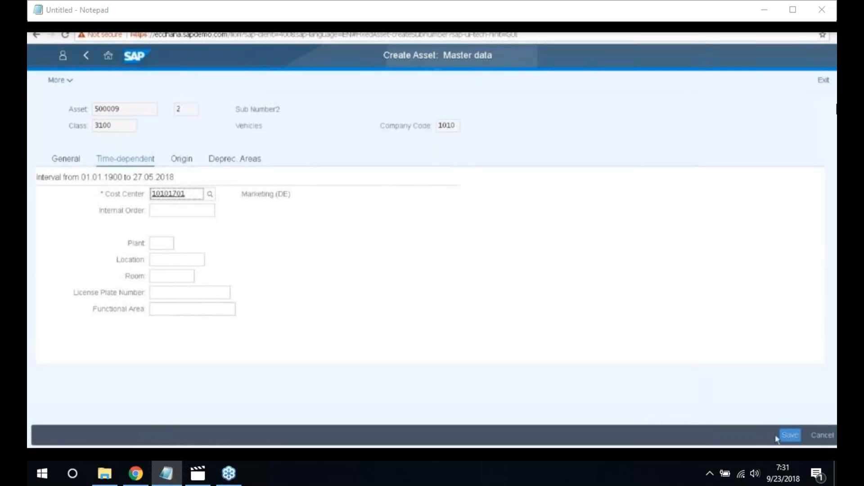
left_click(791, 435)
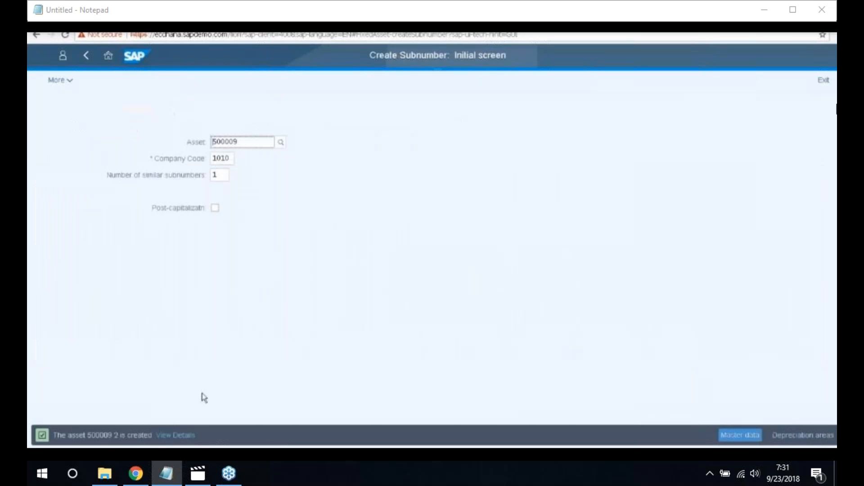
Step: Return to the acquisition posting with automatic offsetting entry and switch it to multiple assets
double_click(115, 435)
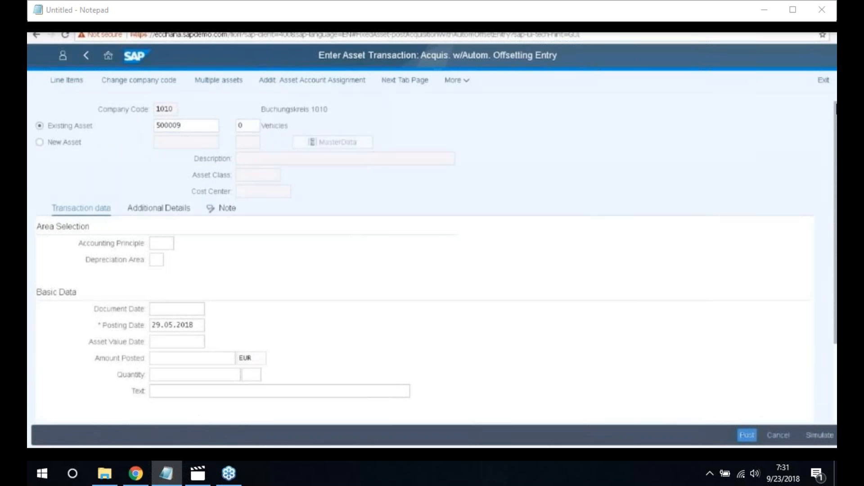
left_click(189, 126)
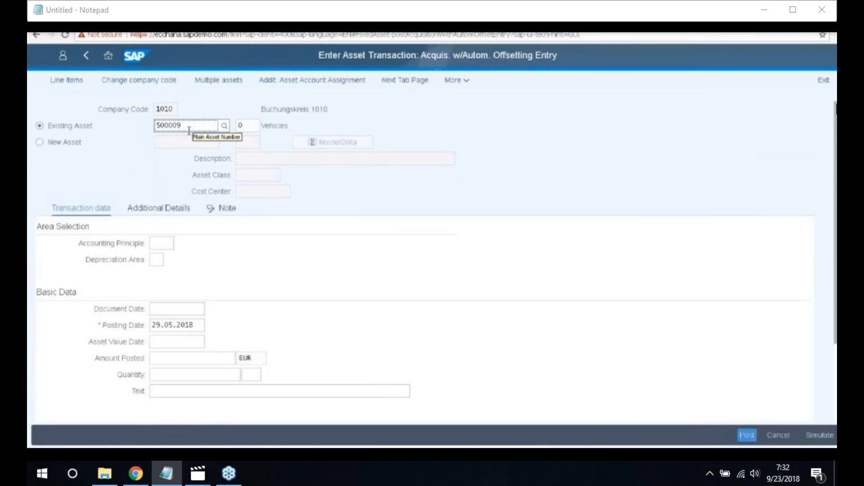
left_click(190, 125)
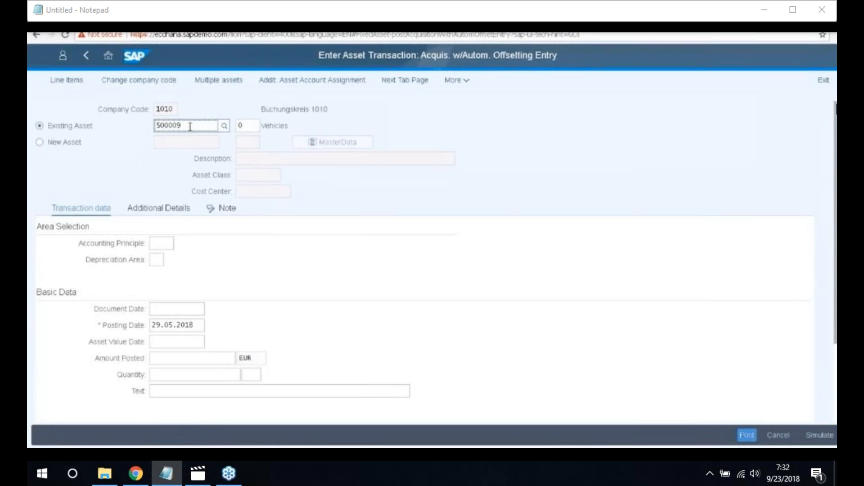
double_click(168, 125)
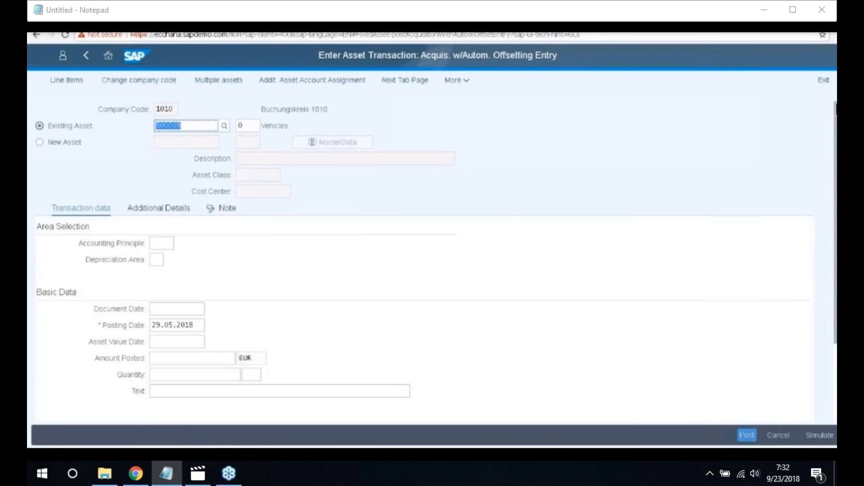
left_click(207, 130)
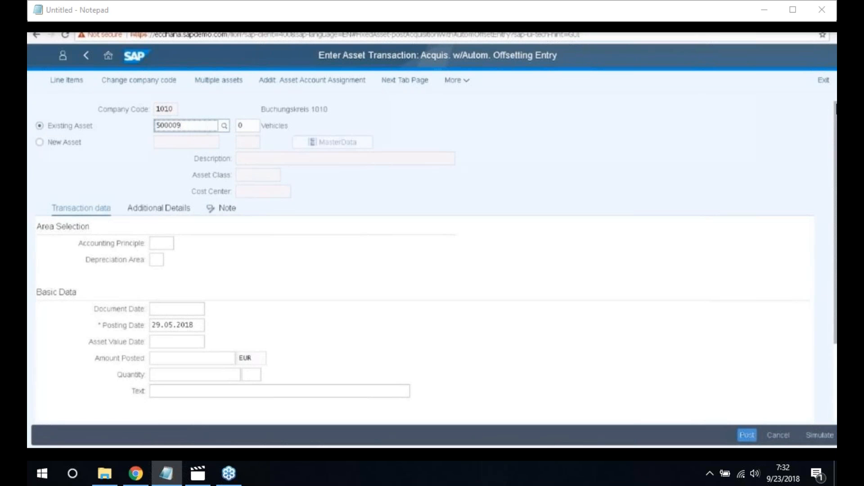
left_click(209, 82)
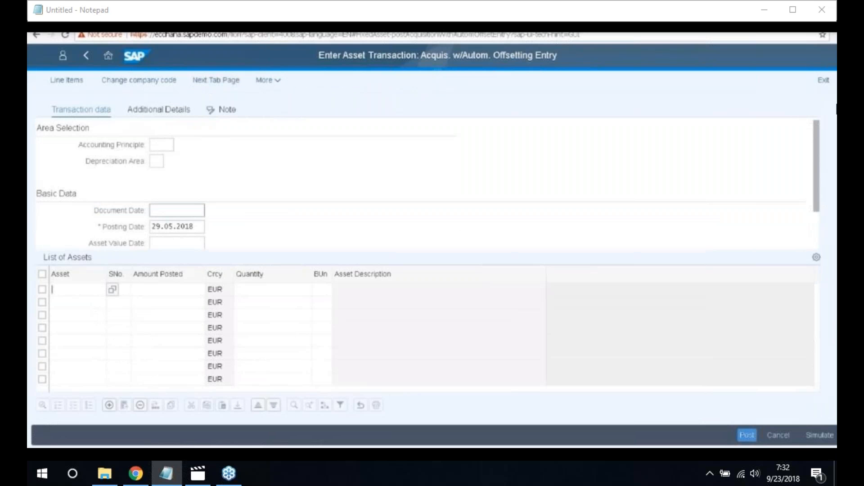
Step: Set the document date and asset value date of the acquisition posting to 29.05.2018
left_click(177, 210)
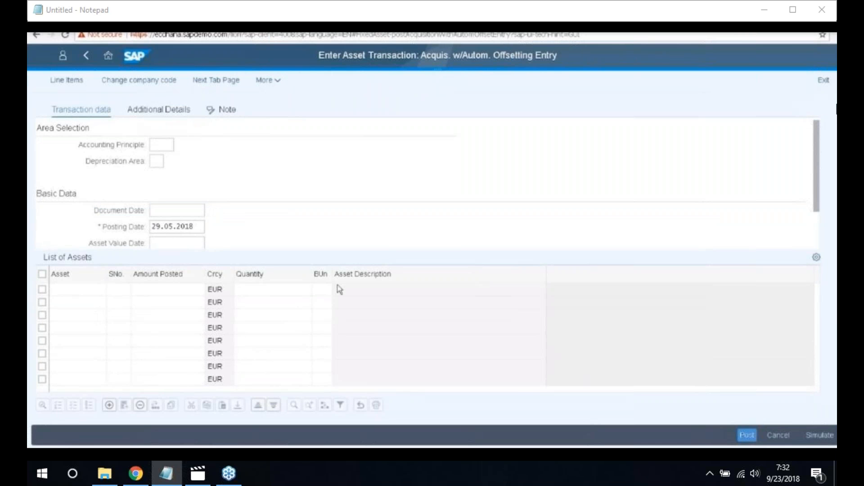
key("Return")
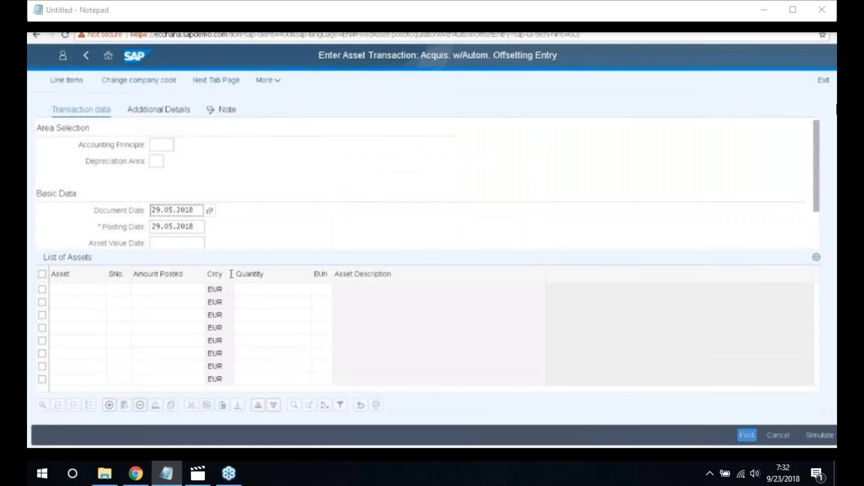
scroll(237, 241, "down", 1)
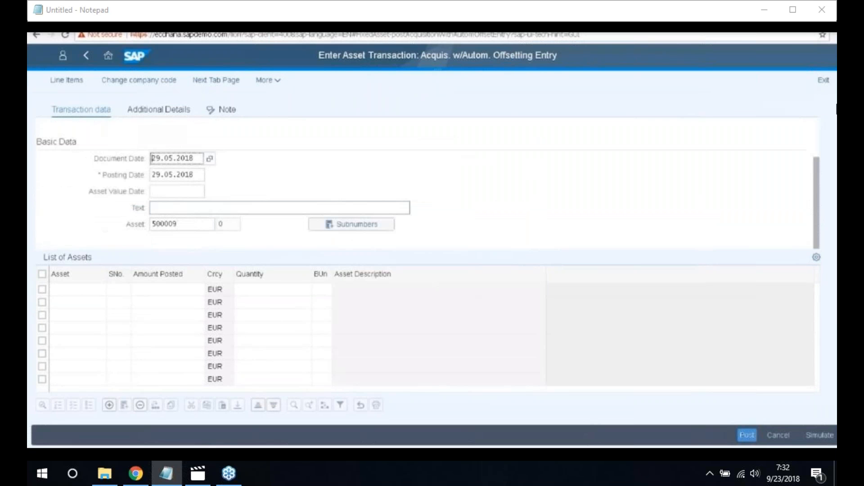
left_click(190, 192)
left_click(210, 194)
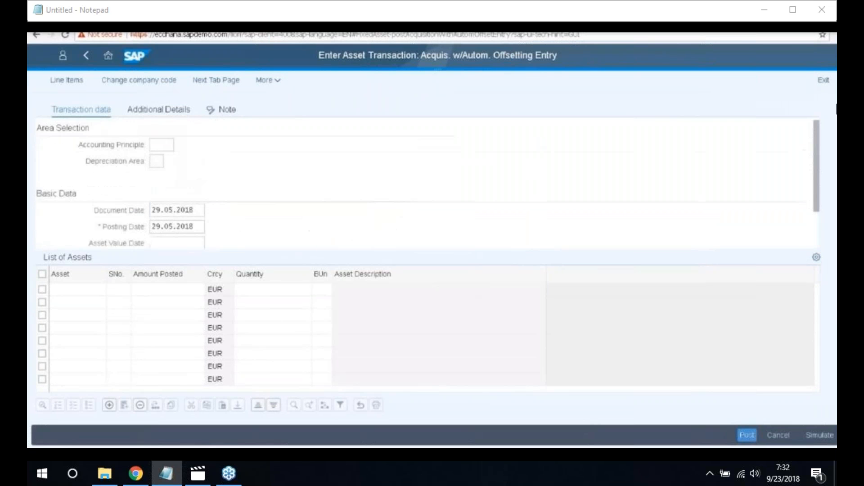
left_click(376, 349)
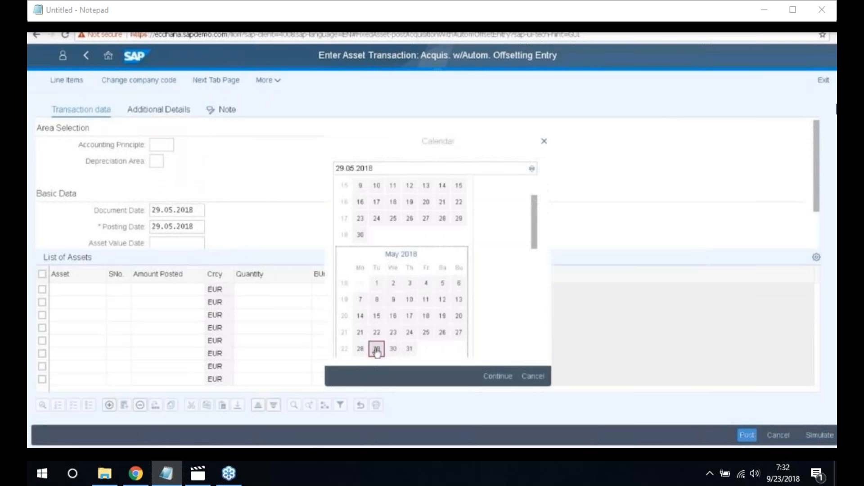
key("Return")
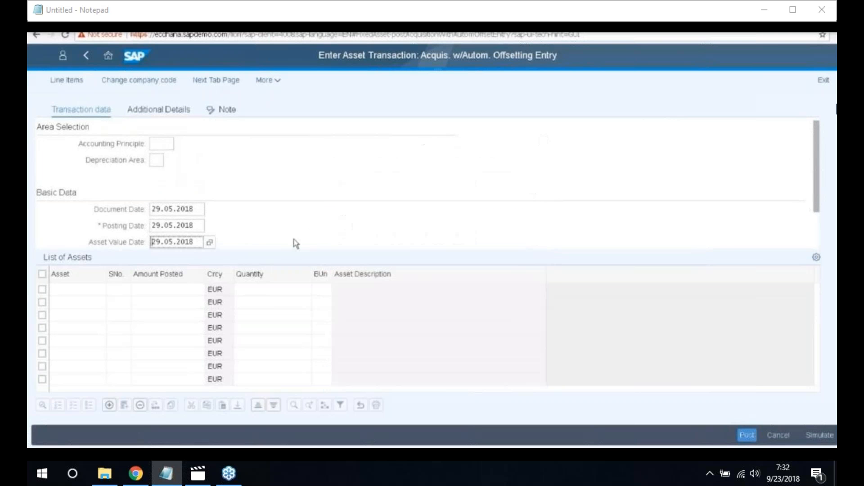
Step: Clear the subnumber beside asset 500009 and propose all its subnumbers into the list of assets
scroll(664, 154, "down", 2)
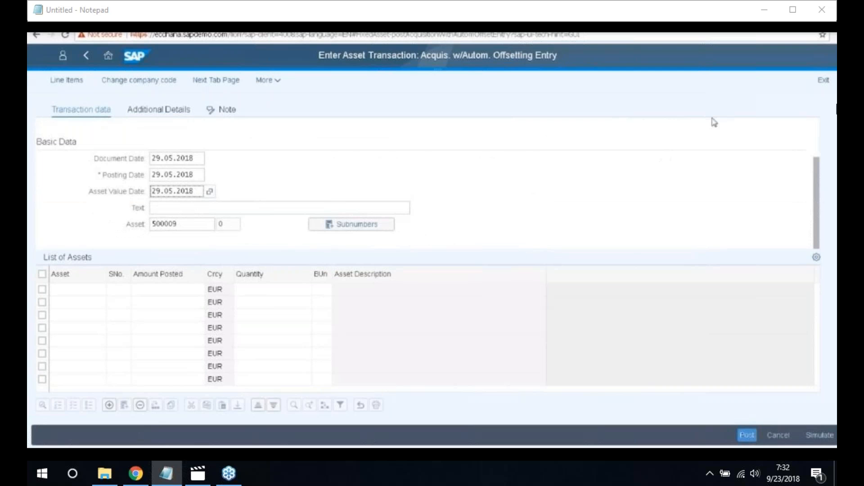
left_click(349, 228)
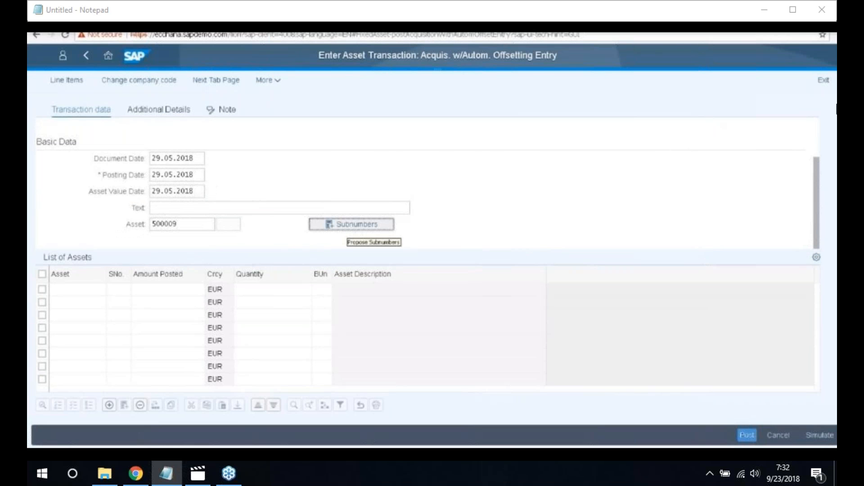
left_click(129, 303)
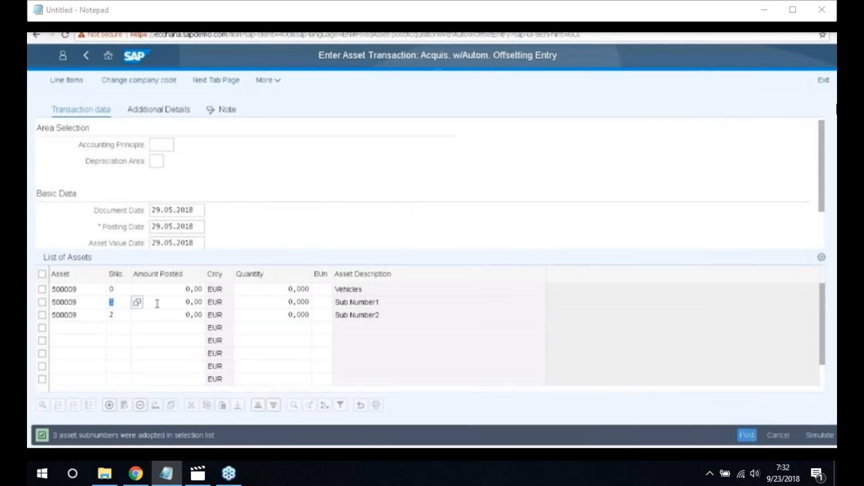
left_click(369, 289)
left_click_drag(339, 303, 383, 303)
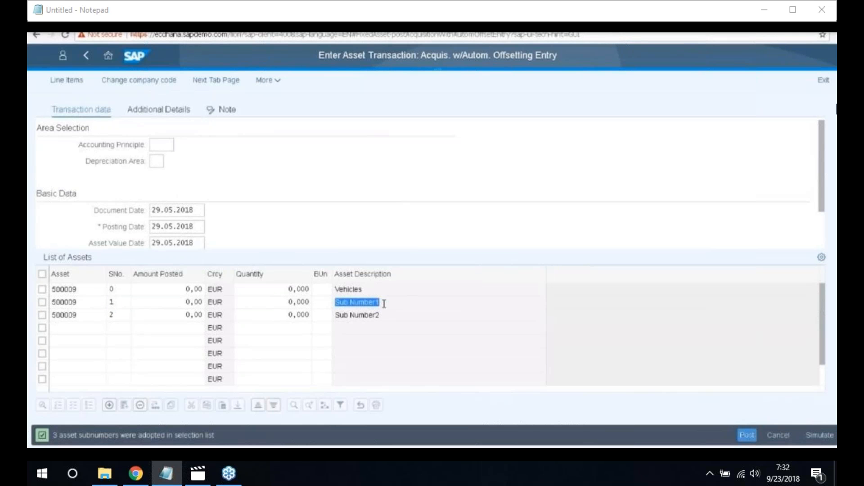
left_click(383, 314)
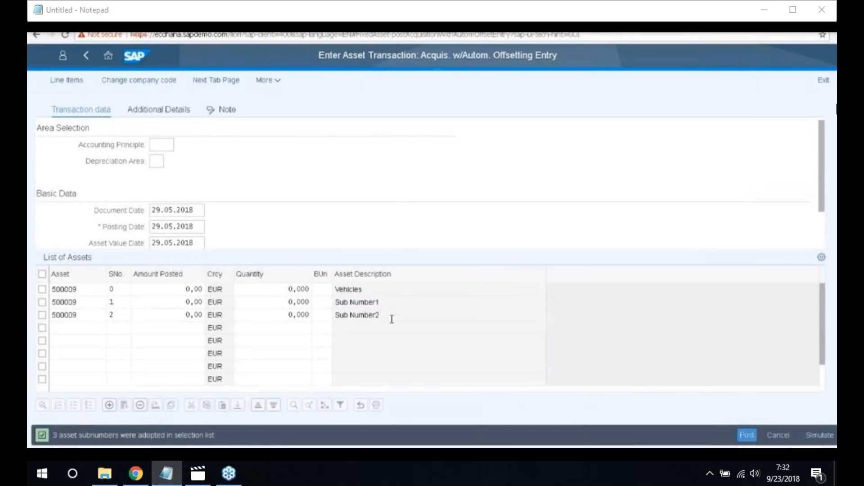
Step: Enter posted amounts of 1500 EUR for subnumber 0, 800 EUR for subnumber 1 and 2000 EUR for subnumber 2
left_click(189, 290)
key("BackSpace")
type("1500")
double_click(181, 305)
type("800")
double_click(186, 316)
type("2000")
key("Return")
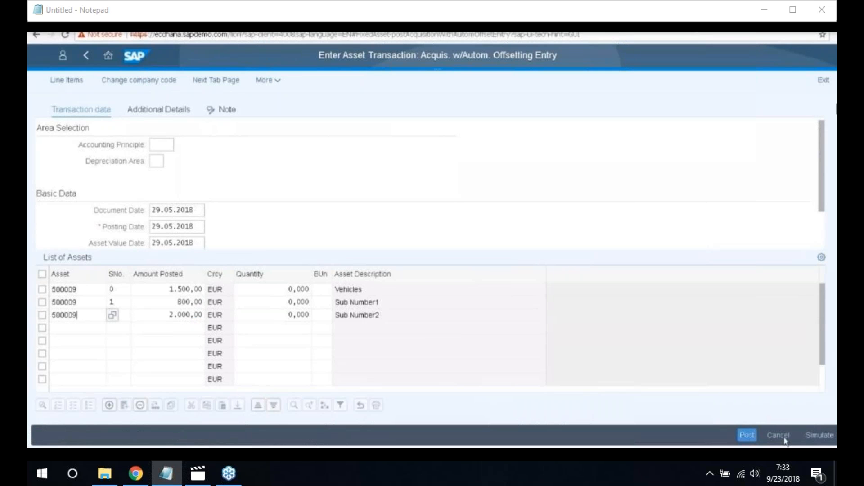
Step: Simulate the acquisition document, post it and acknowledge the posting messages
left_click(819, 435)
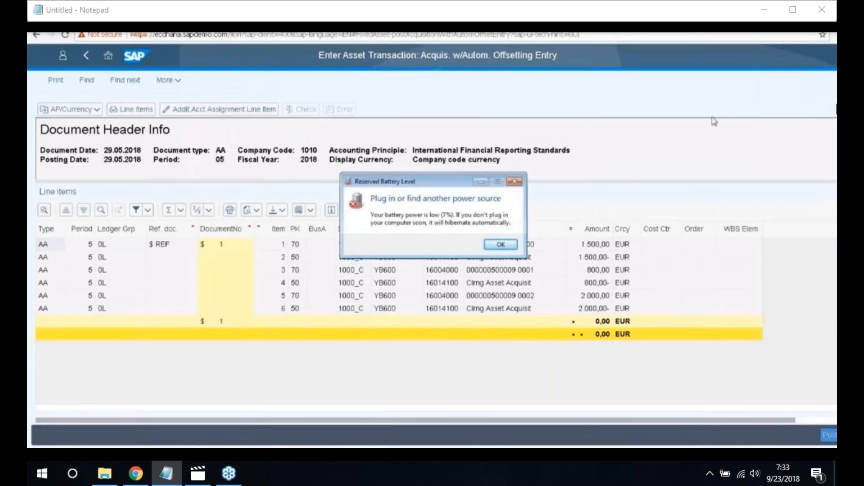
key("Return")
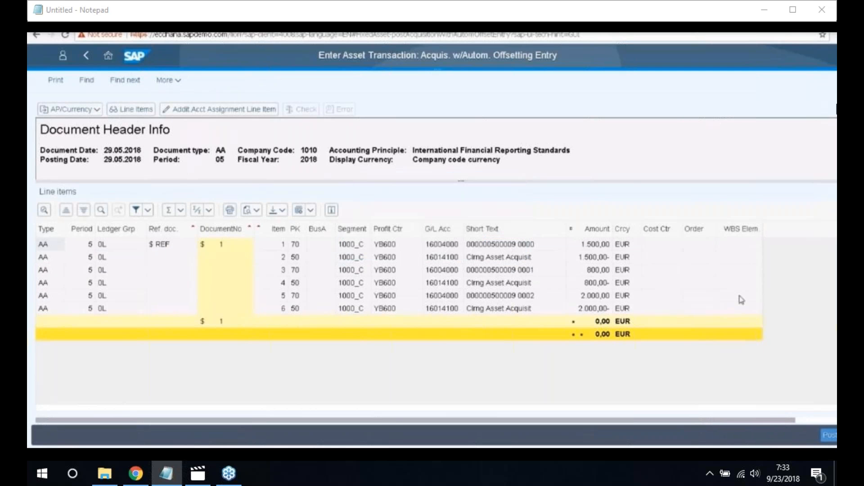
left_click(826, 439)
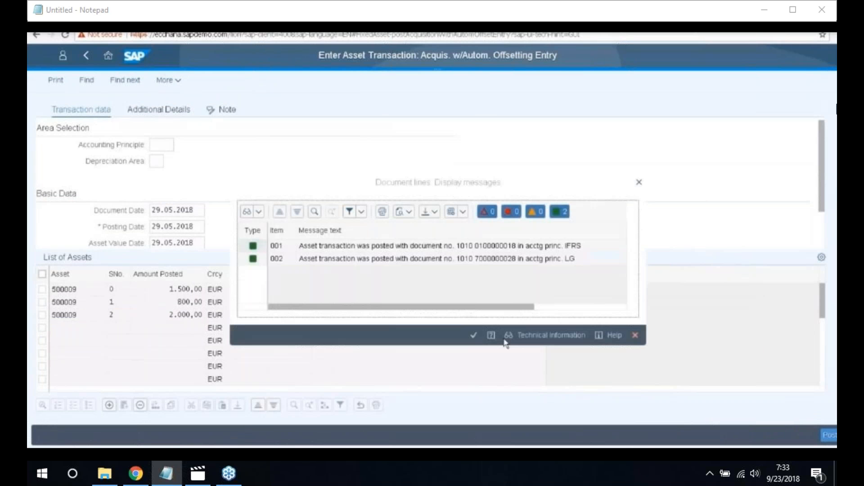
left_click(472, 337)
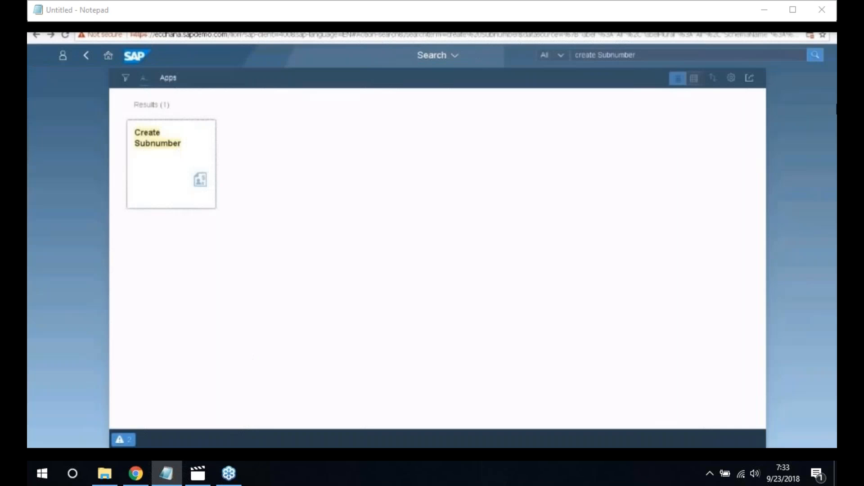
Step: Search the apps for "Asset Values" and open the Asset Values app
left_click(643, 54)
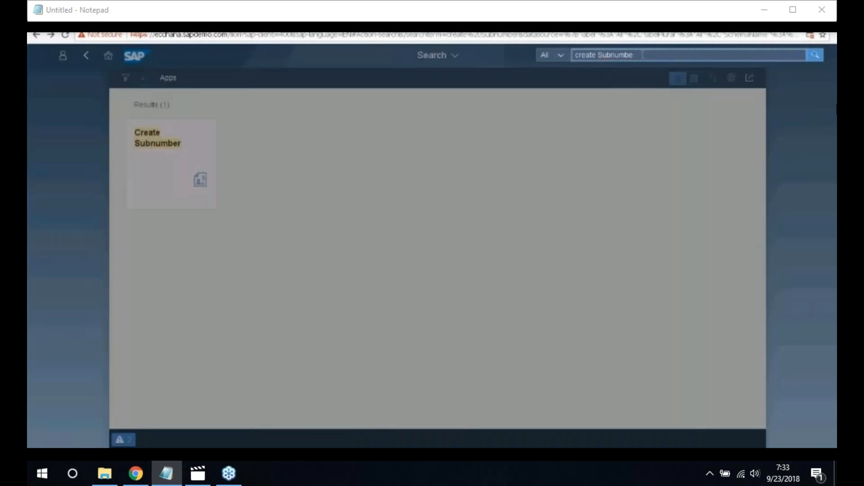
key("BackSpace")
key("BackSpace")
key("BackSpace")
key("BackSpace")
key("BackSpace")
key("BackSpace")
key("BackSpace")
key("BackSpace")
key("BackSpace")
key("BackSpace")
key("BackSpace")
key("BackSpace")
key("BackSpace")
key("BackSpace")
key("BackSpace")
type("Asset Values")
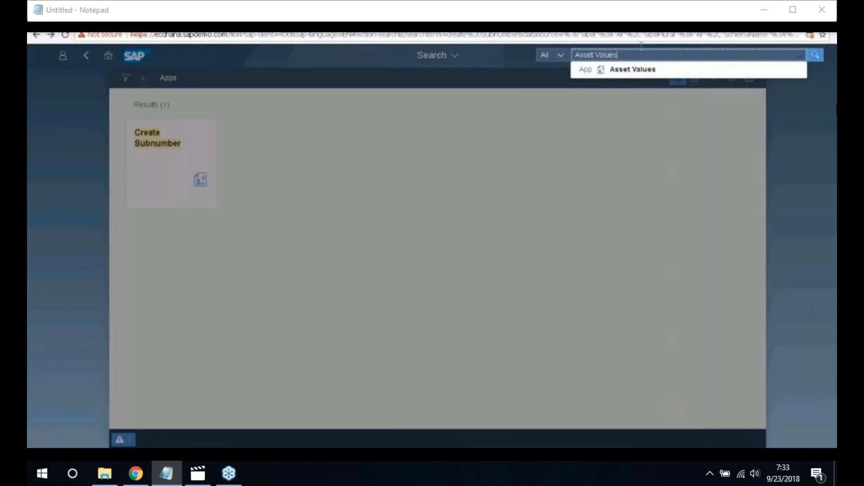
left_click(635, 69)
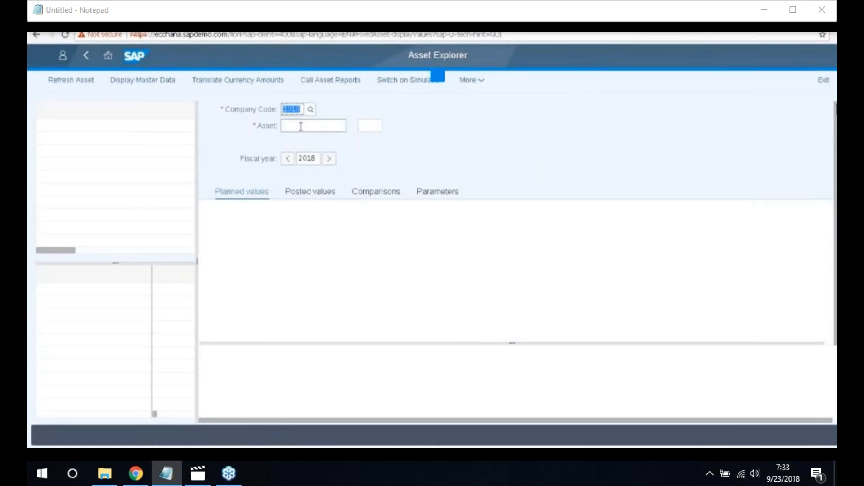
Step: Display the fiscal year 2018 values of asset 500009 in company code 1010
left_click(301, 127)
type("500")
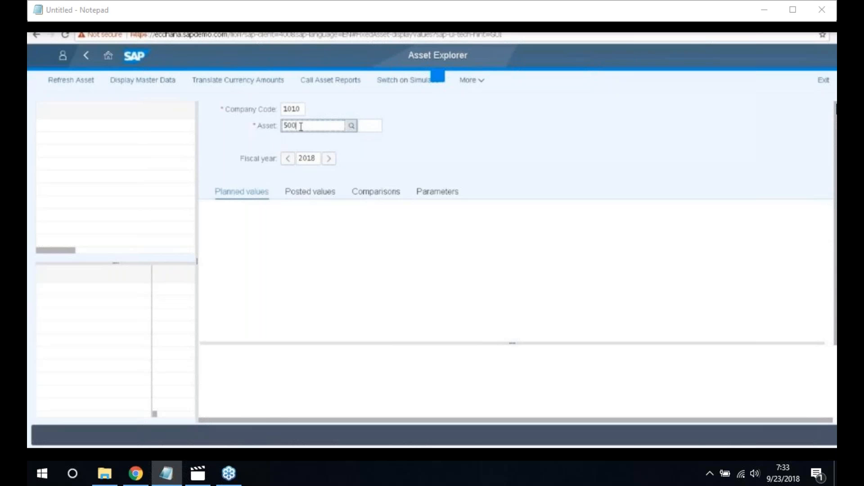
type("009")
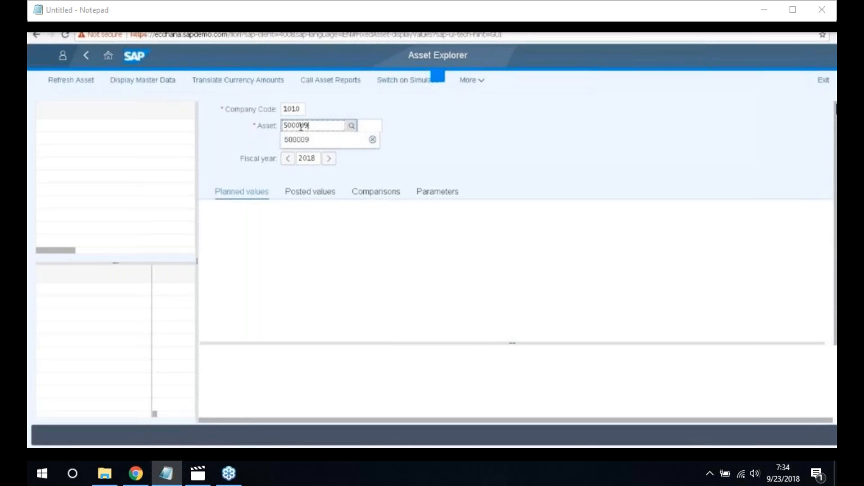
key("Return")
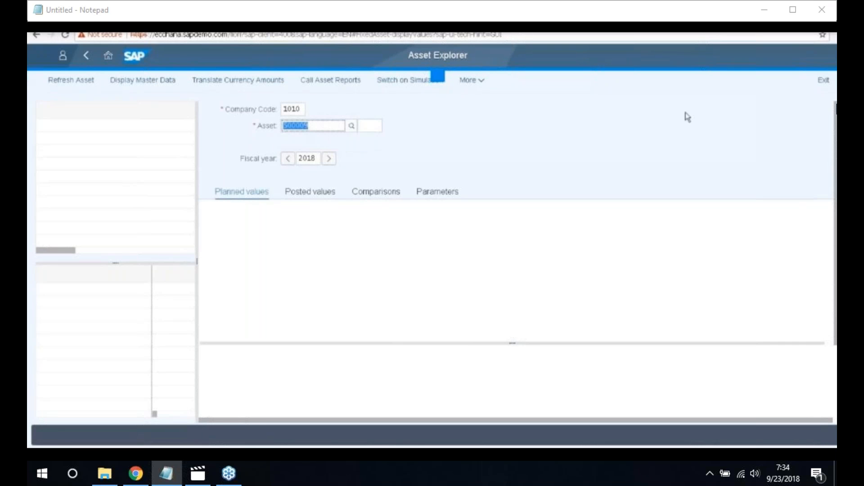
left_click(309, 126)
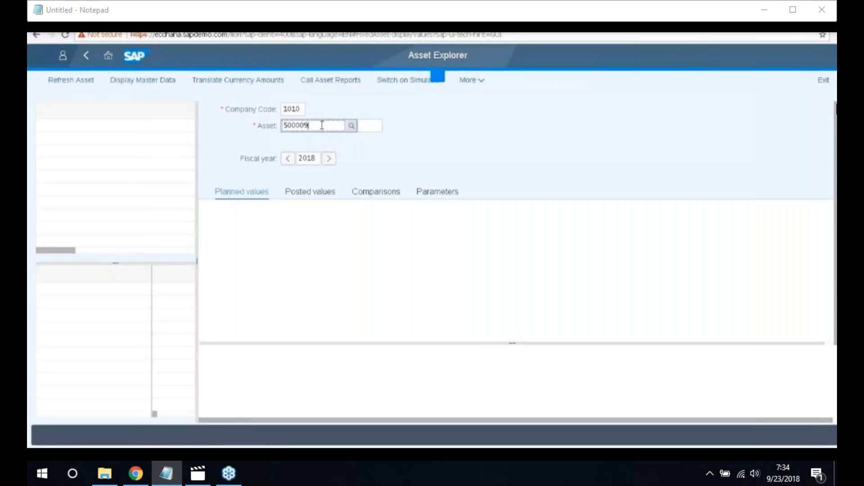
key("Return")
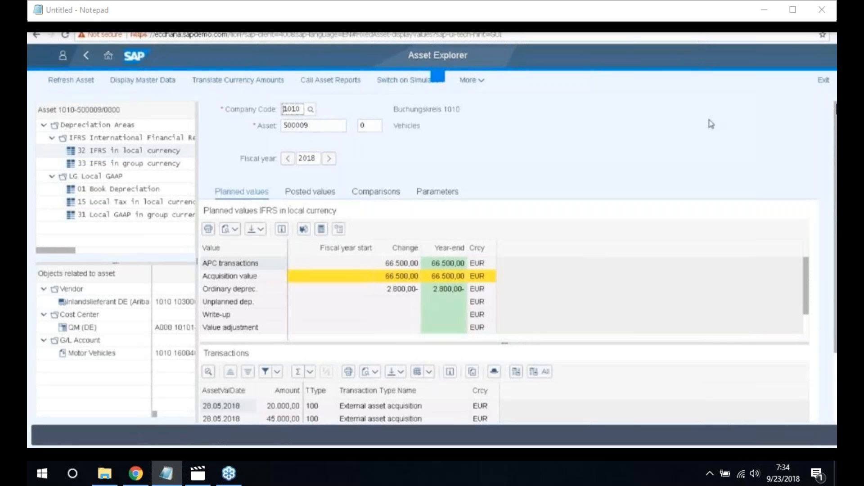
Step: Examine the planned values and transactions of the main asset, including the acquisition dated 29.05.2018
left_click(344, 139)
scroll(526, 407, "down", 1)
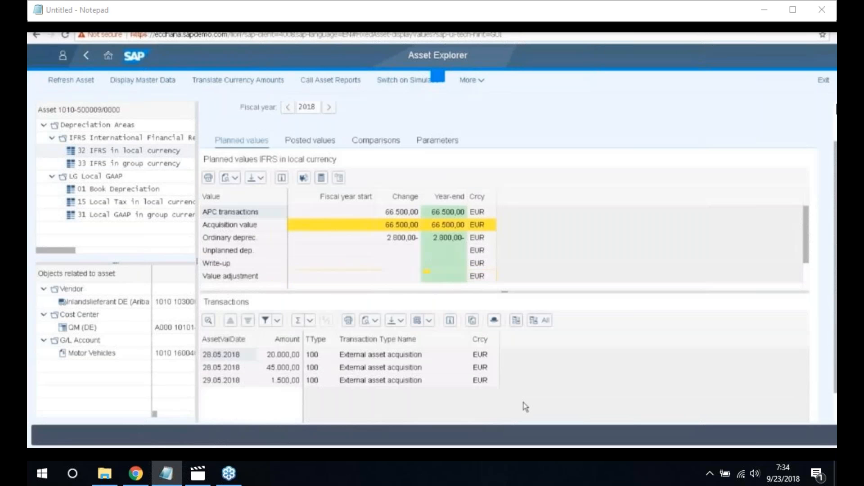
scroll(525, 407, "down", 1)
left_click_drag(265, 342, 311, 348)
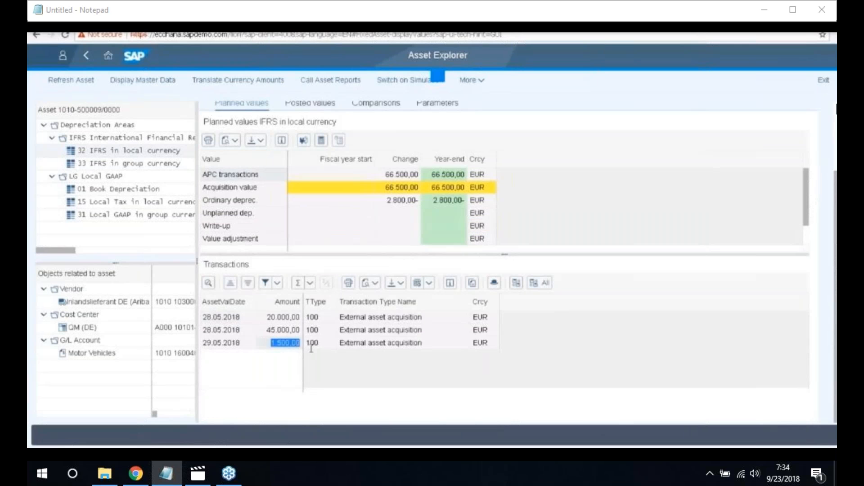
left_click(311, 348)
scroll(460, 315, "up", 3)
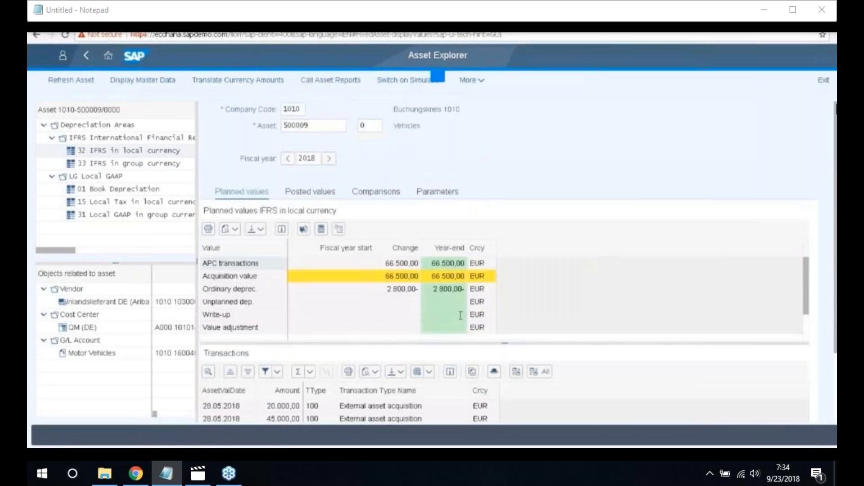
Step: Display asset 500009 for all subnumbers using * and examine the acquisitions on subnumbers 1 and 2
left_click(371, 124)
key("BackSpace")
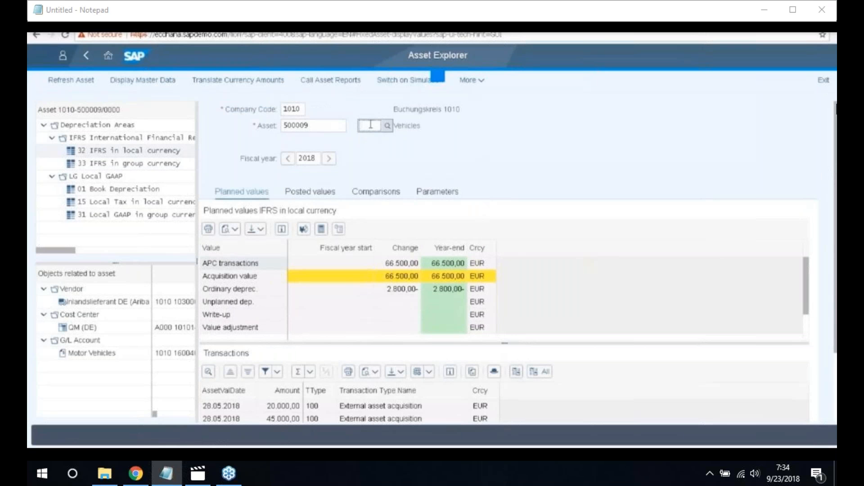
type("1")
key("Return")
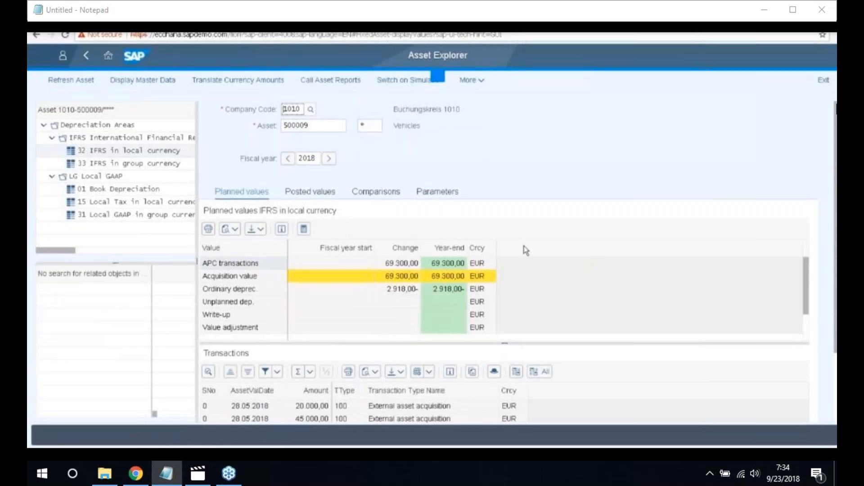
scroll(526, 250, "down", 3)
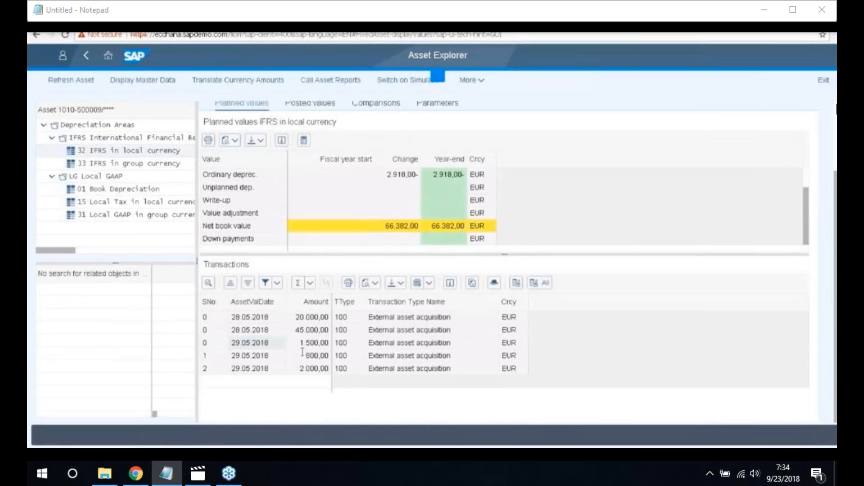
mouse_move(297, 344)
left_mouse_down()
mouse_move(328, 343)
mouse_move(296, 357)
mouse_move(315, 363)
left_mouse_up()
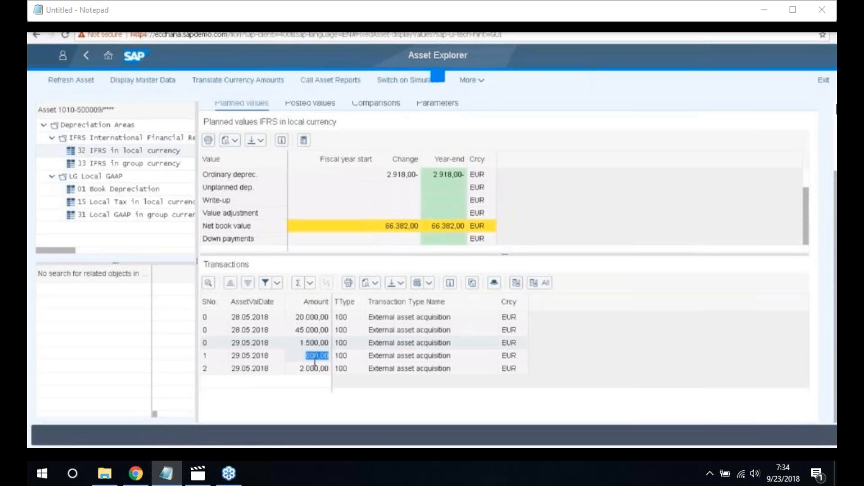
left_click_drag(315, 362, 337, 376)
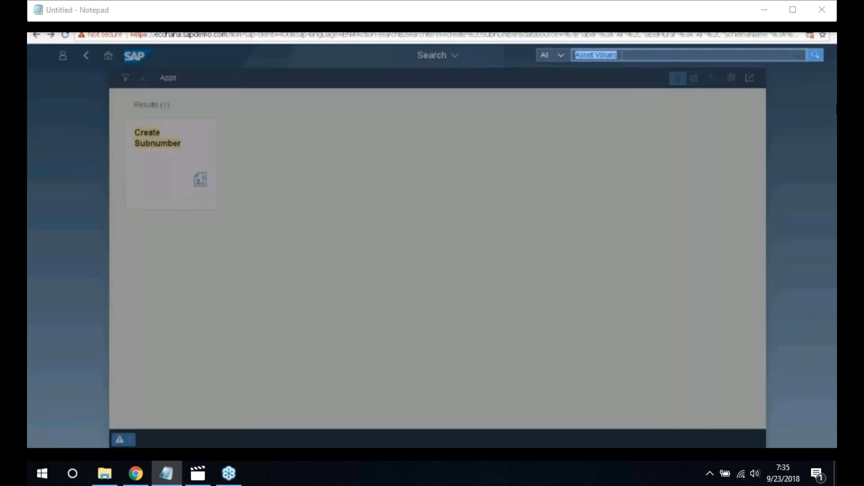
Step: Replace the app search term with "Reverse Line Item" and run the search
type("Asset Values")
key("BackSpace")
key("BackSpace")
key("BackSpace")
key("BackSpace")
key("BackSpace")
key("BackSpace")
key("BackSpace")
key("BackSpace")
key("BackSpace")
key("BackSpace")
key("BackSpace")
key("BackSpace")
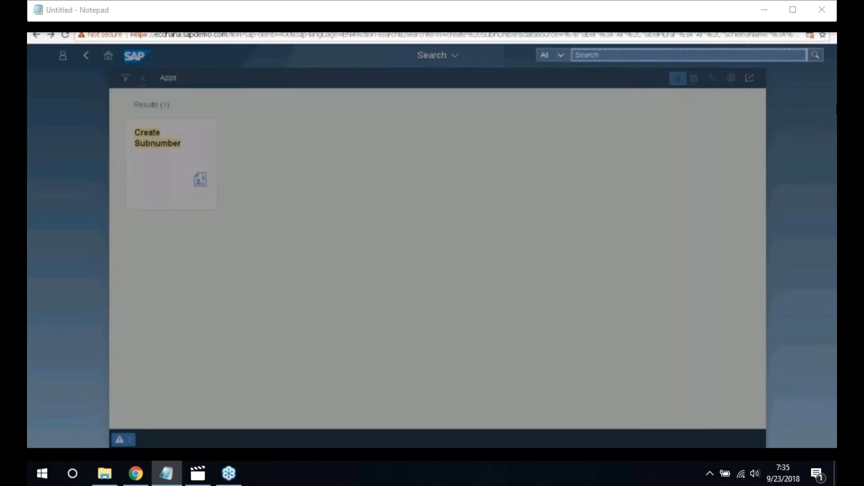
type("Reverse Line Item")
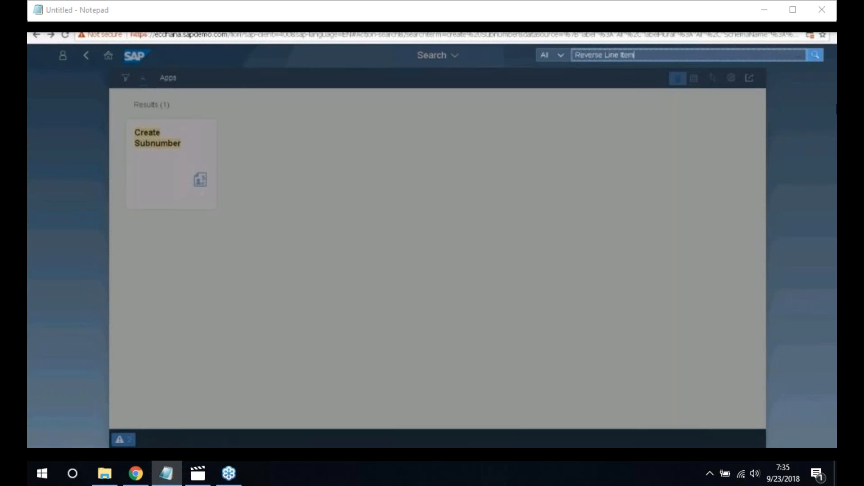
key("Return")
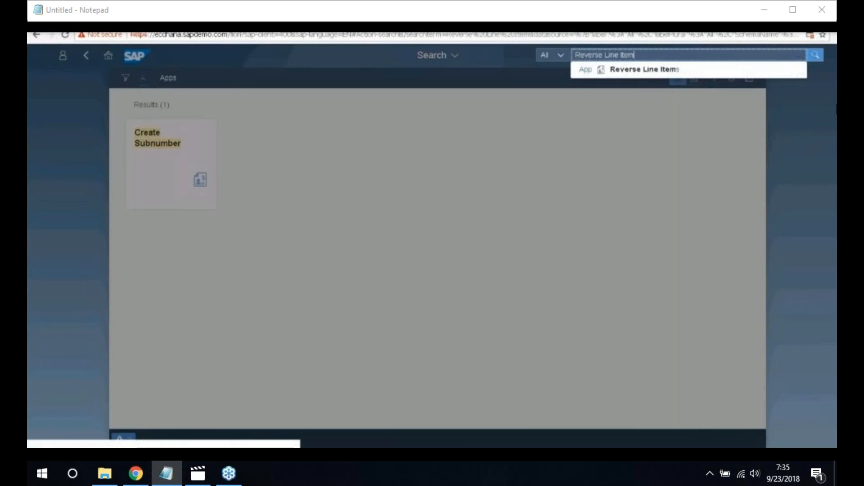
Step: Open the Reverse Line Items app and list the fiscal year 2018 documents of asset 500007 in company code 1010
left_click(168, 159)
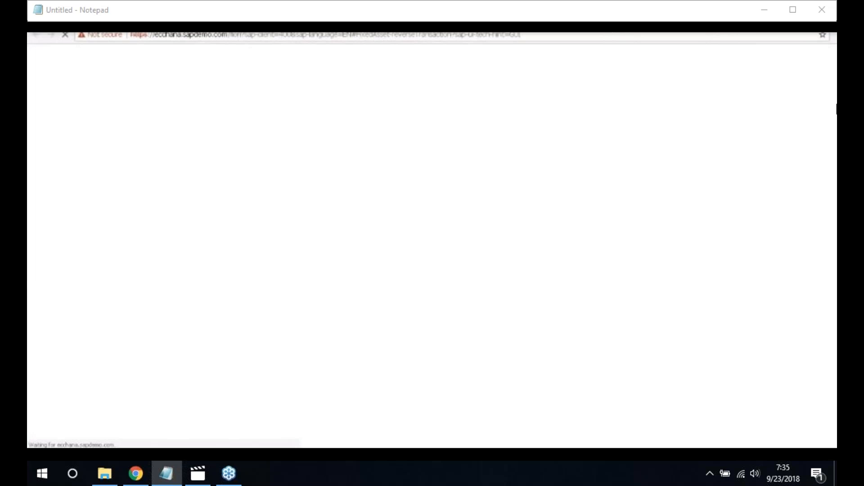
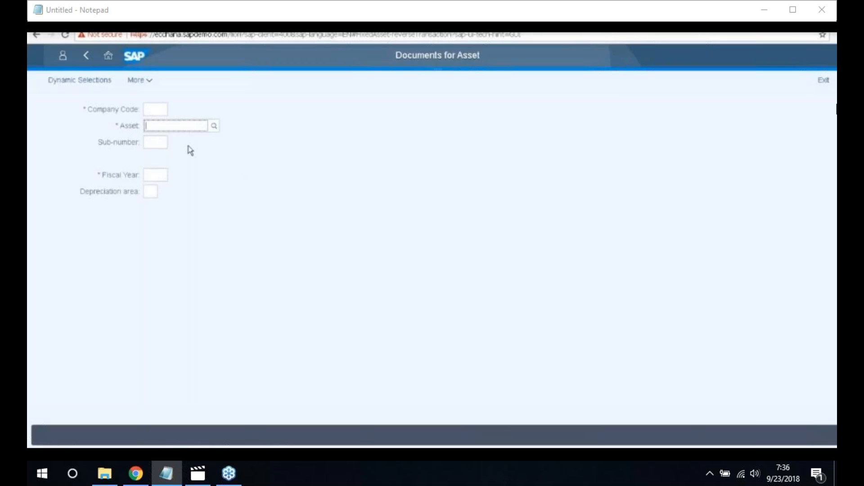
left_click(156, 109)
type("1010")
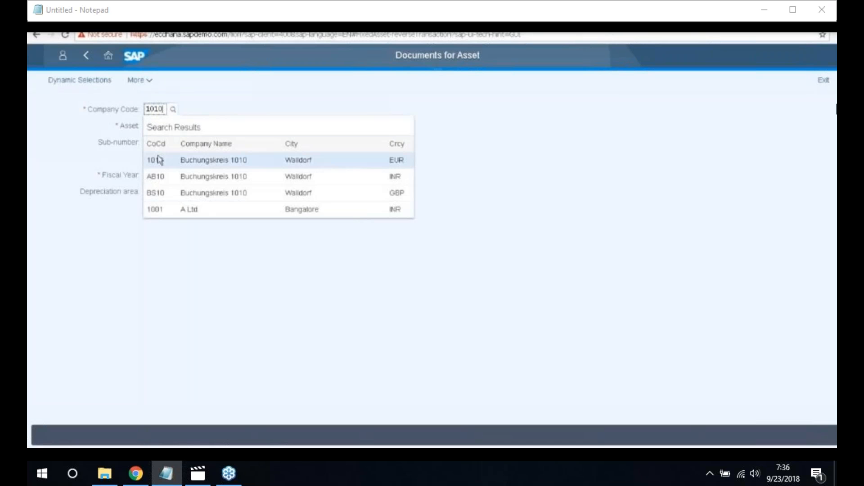
left_click(152, 127)
type("50000")
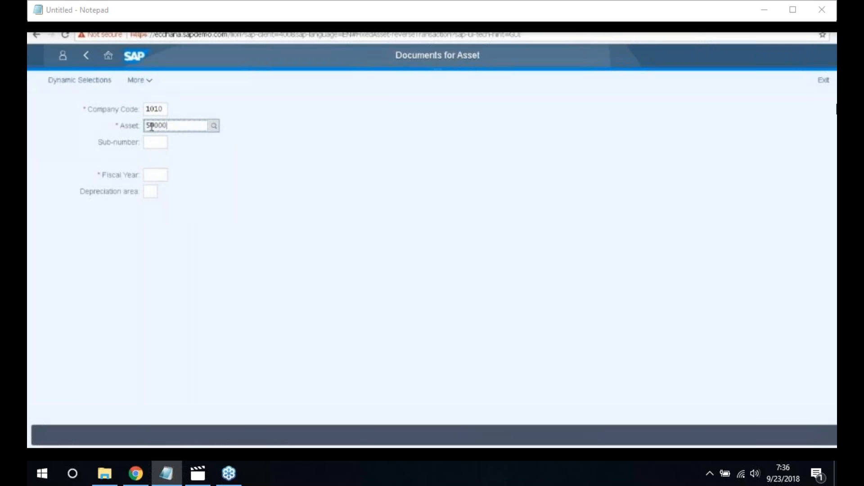
type("7")
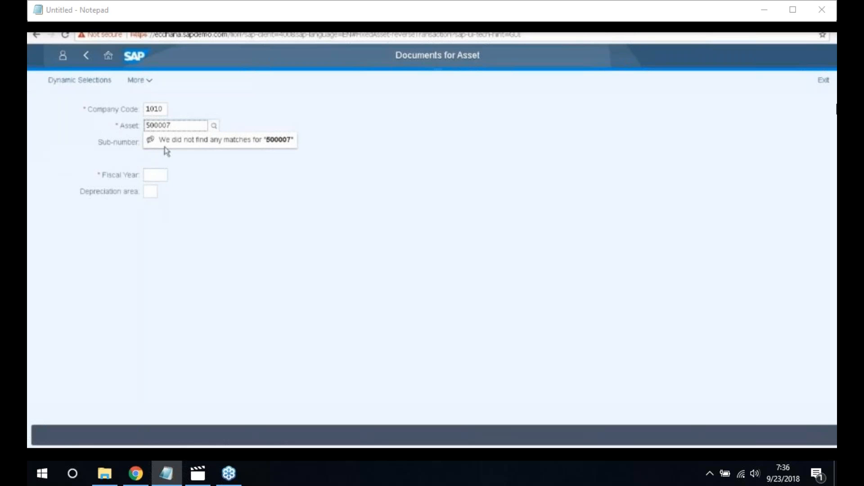
left_click(150, 175)
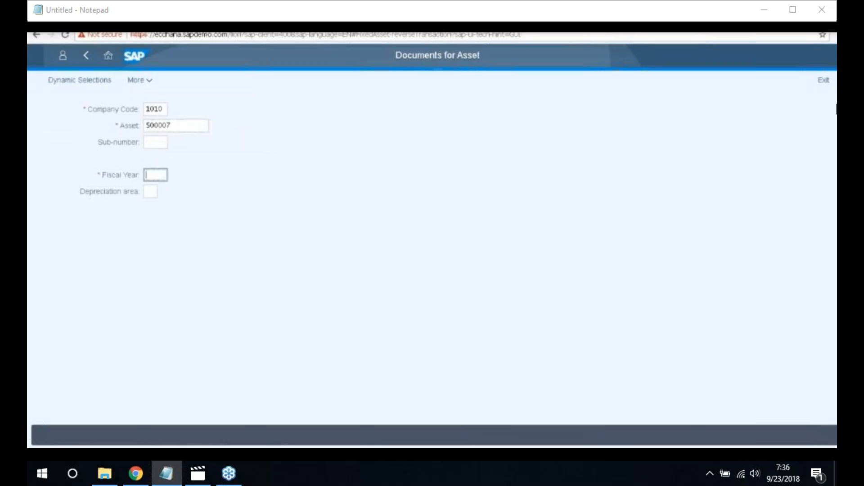
type("2018")
key("Return")
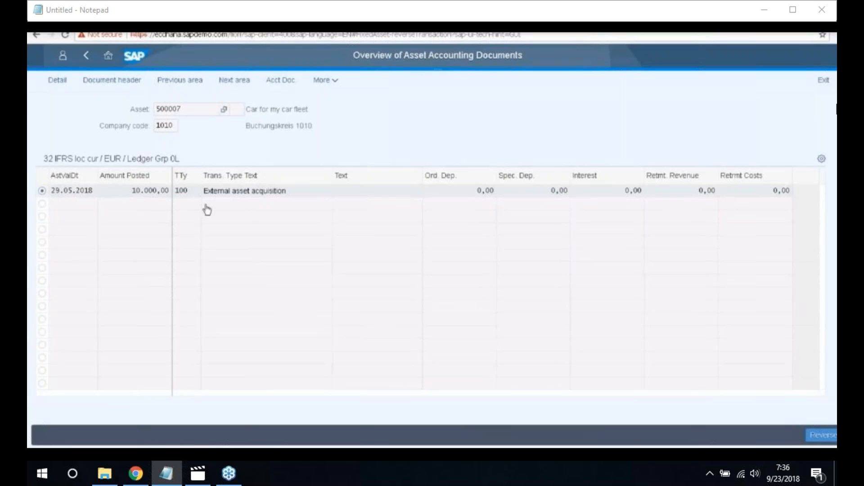
Step: Reverse the external asset acquisition of 29.05.2018 with reversal reason 01 (Wrong posting) and post the reversal
left_click(820, 435)
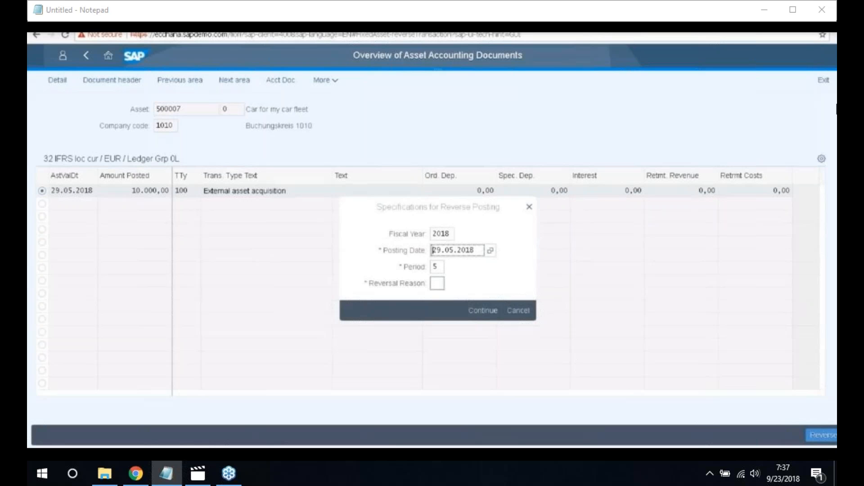
left_click(436, 283)
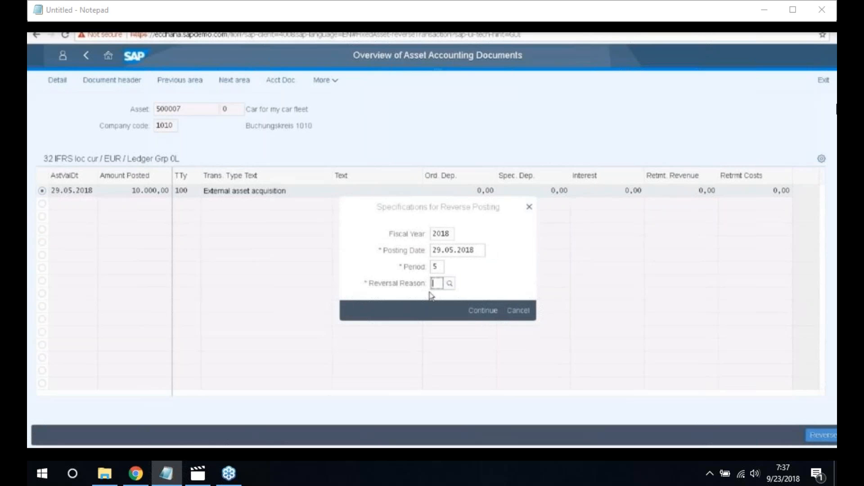
left_click(449, 283)
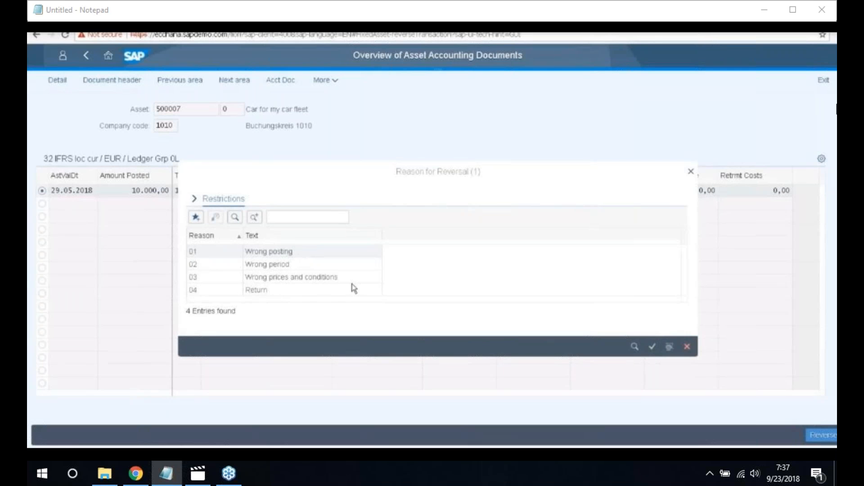
double_click(273, 254)
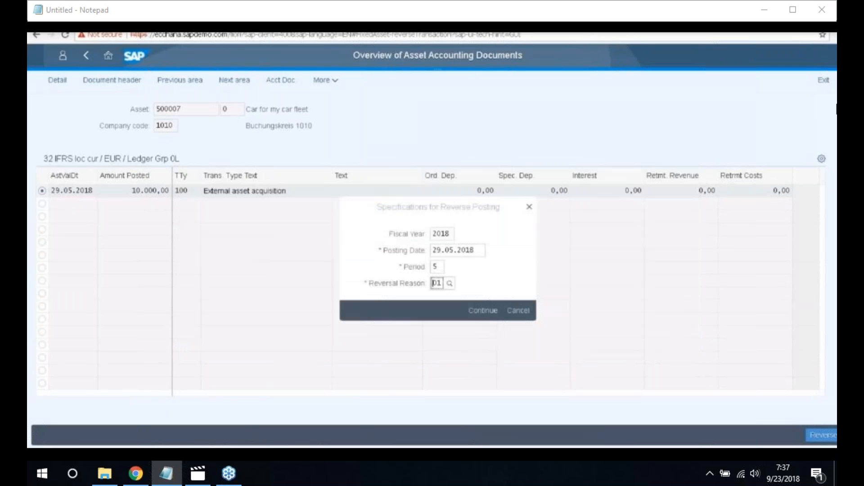
left_click(482, 312)
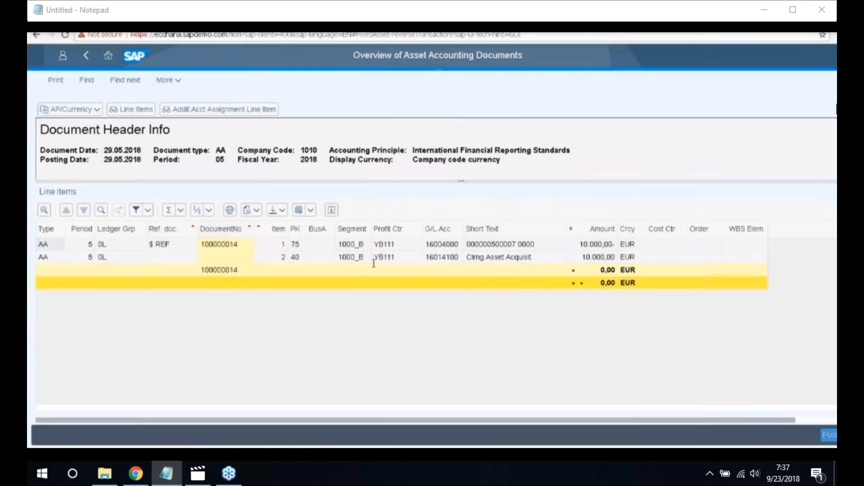
left_click(831, 440)
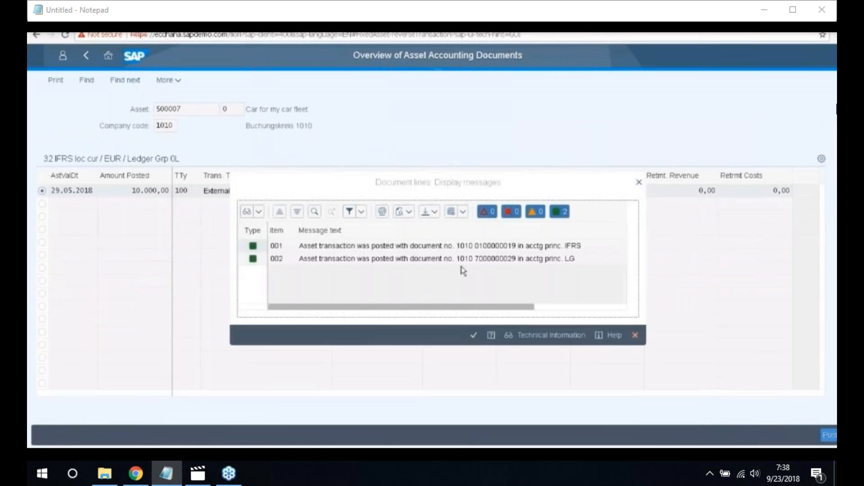
left_click(474, 335)
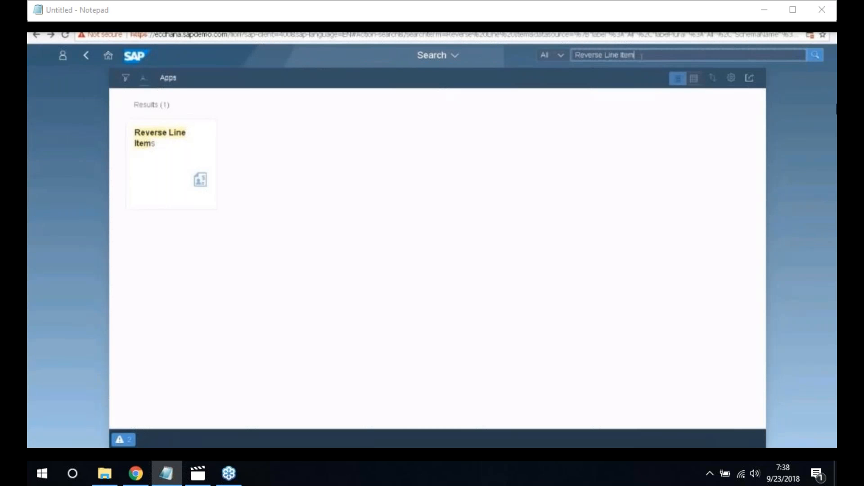
Step: Replace the app search term with "Asset Sale wi" and open the Asset Sale with Invoice app
left_click(642, 56)
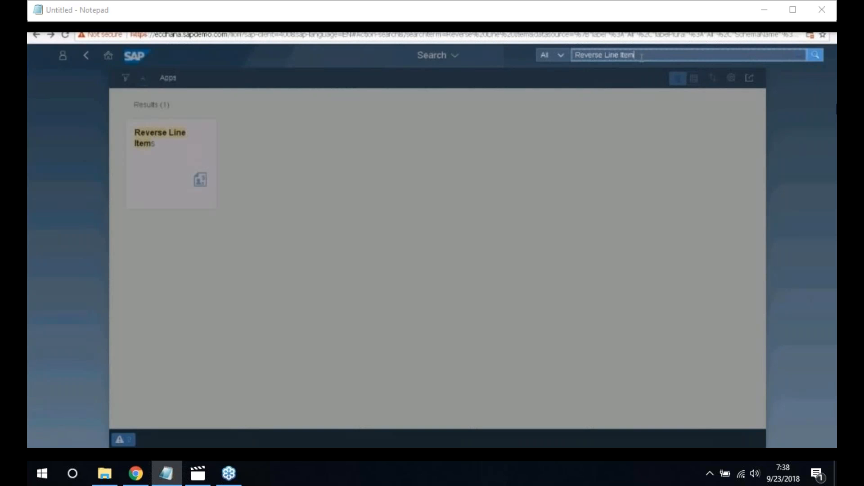
key("BackSpace")
key("BackSpace")
key("BackSpace")
key("BackSpace")
key("BackSpace")
key("BackSpace")
key("BackSpace")
key("BackSpace")
key("BackSpace")
key("BackSpace")
key("BackSpace")
key("BackSpace")
key("BackSpace")
key("BackSpace")
key("BackSpace")
type("Asset Sale")
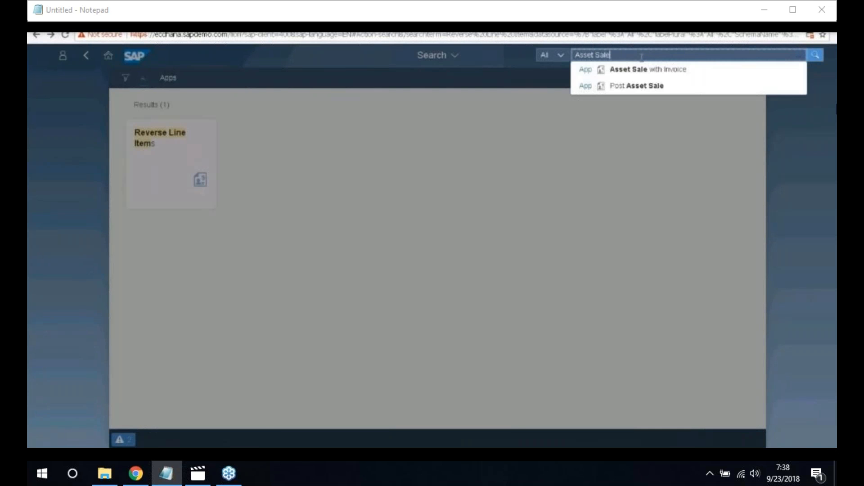
type(" wi")
left_click(642, 69)
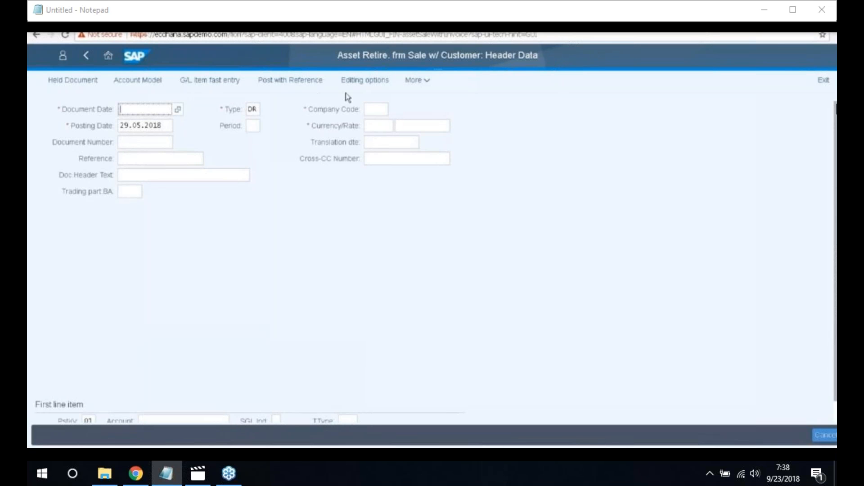
Step: Fill in the asset sale header with document date 29.05.2018, company code 1010 and currency EUR
left_click(178, 110)
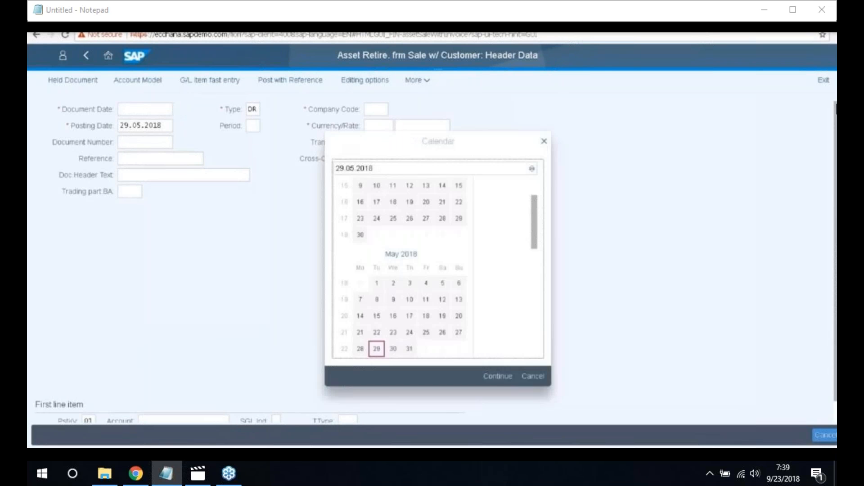
double_click(377, 348)
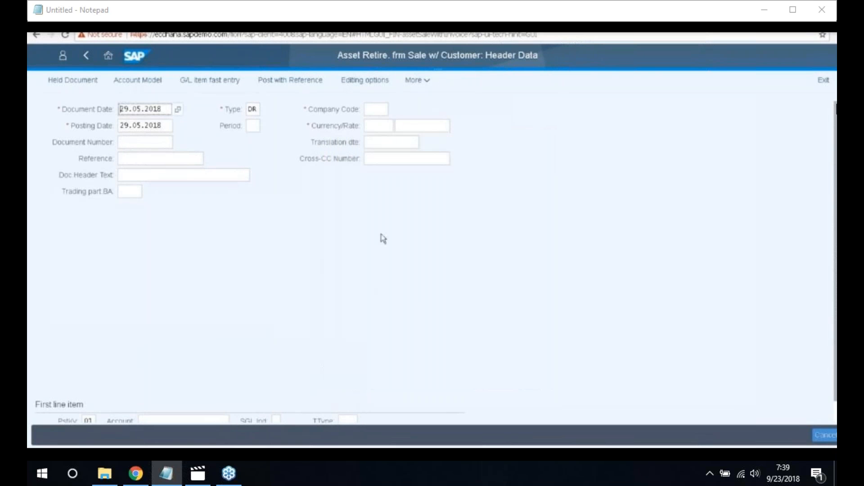
left_click(376, 110)
type("1010")
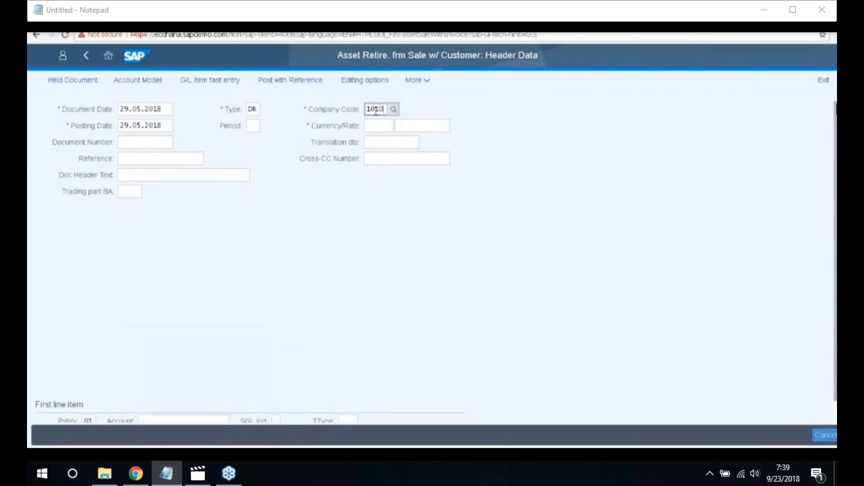
left_click(377, 126)
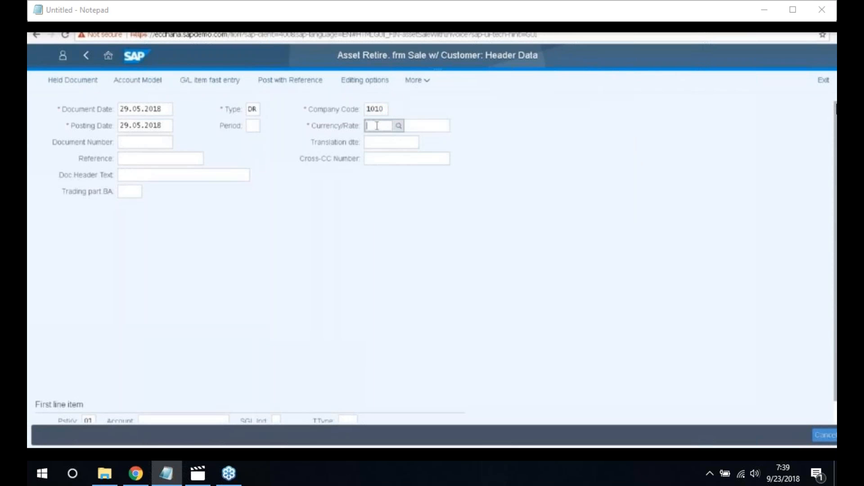
key("Tab")
type("E")
key("BackSpace")
left_click(377, 126)
type("EUR")
Step: Choose the customer Inland-Lohnbearbeiter A from Alleringersleben as the first line item's account and proceed to the customer item
scroll(174, 377, "down", 1)
left_click(158, 398)
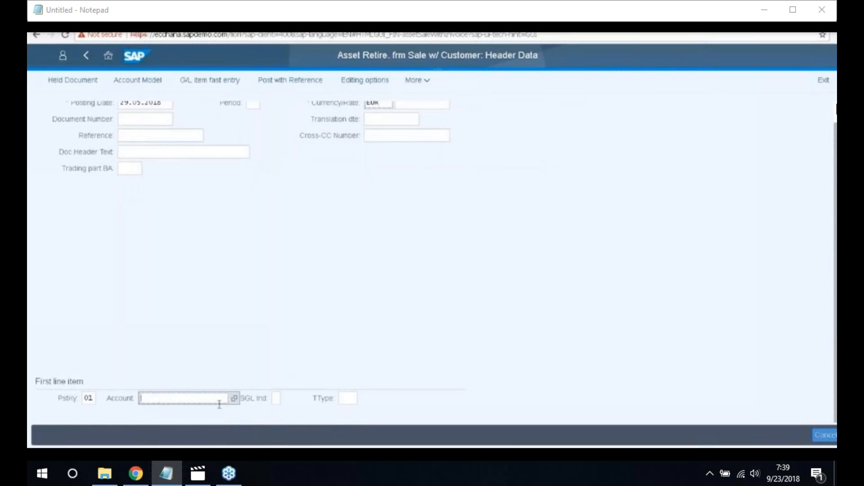
left_click(234, 399)
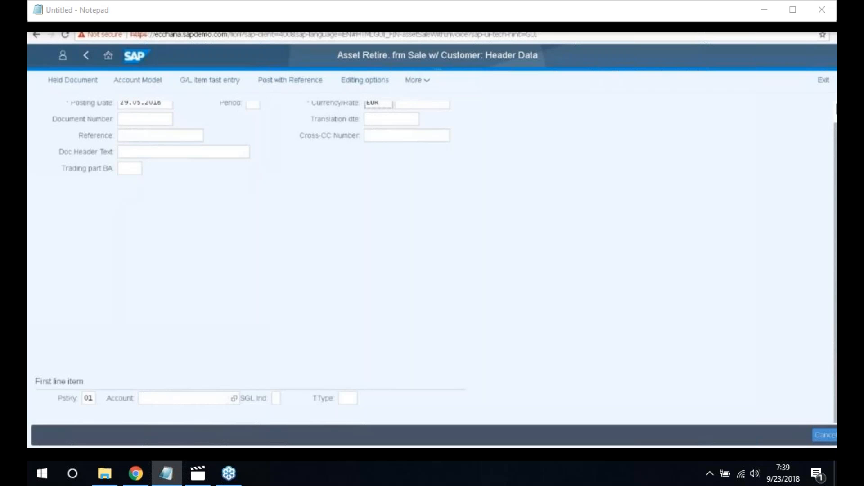
scroll(837, 104, "up", 1)
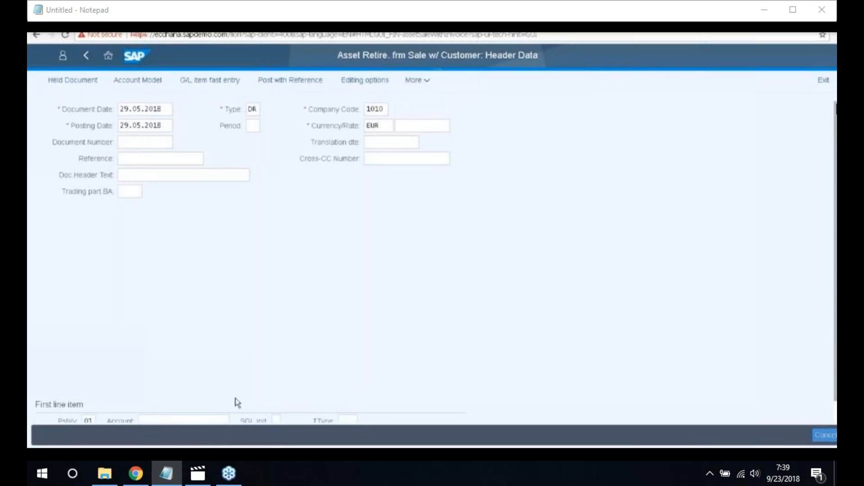
left_click(653, 360)
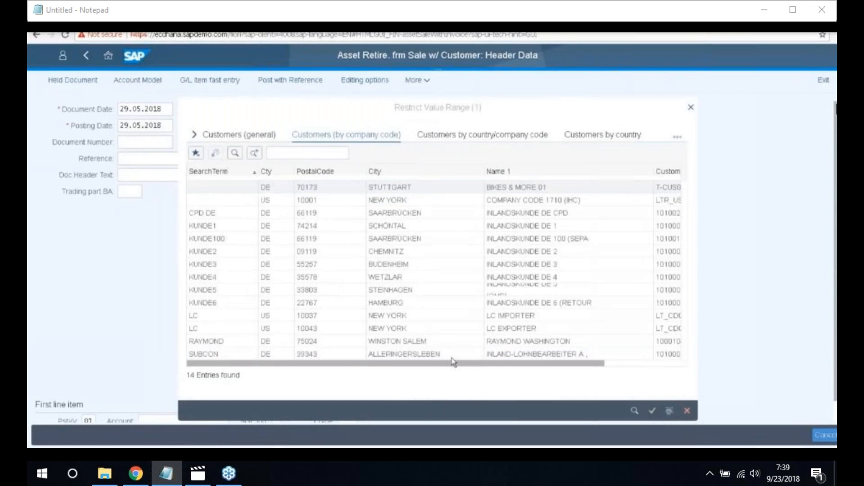
left_click_drag(588, 365, 684, 366)
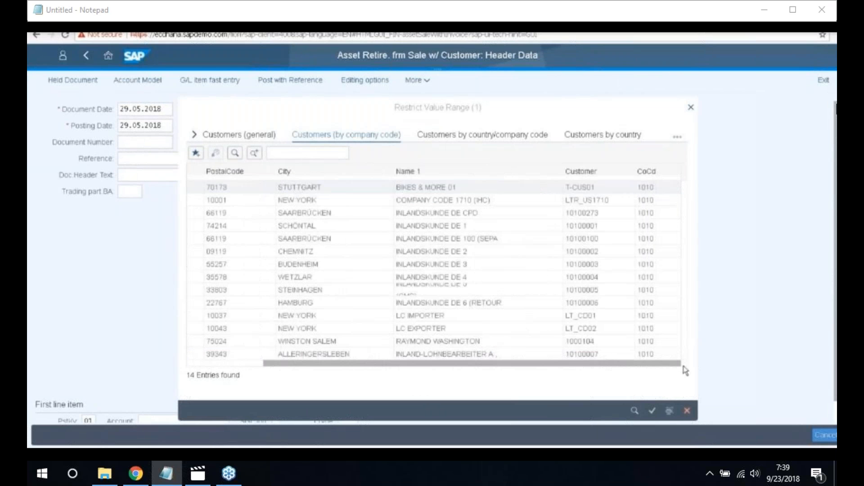
left_click(595, 353)
double_click(595, 355)
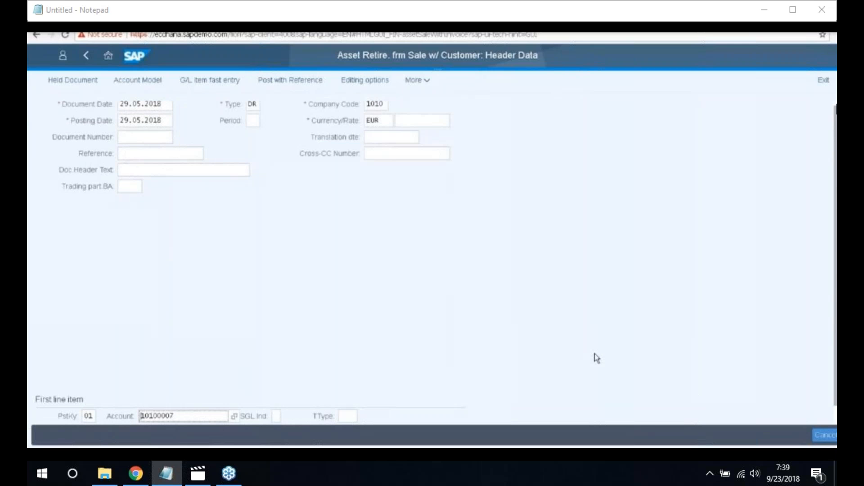
key("Return")
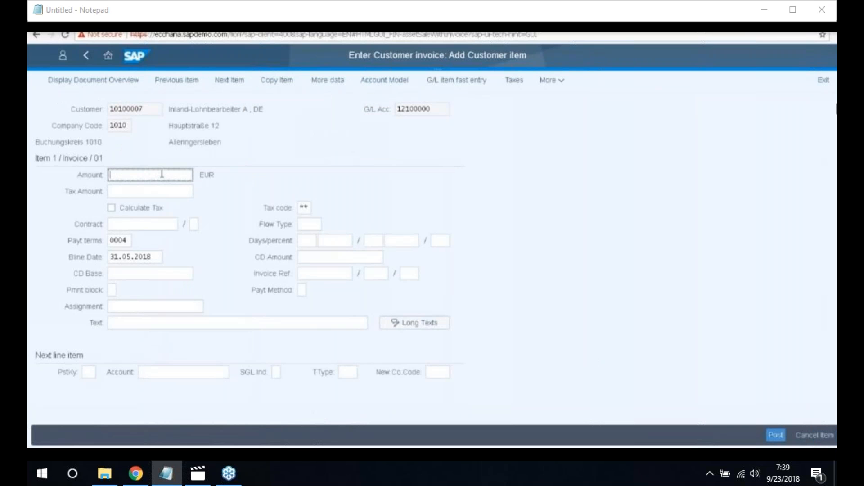
Step: Set the customer item's amount to 11000 EUR, enable tax calculation and assign tax code T4 (14% output tax)
type("11000")
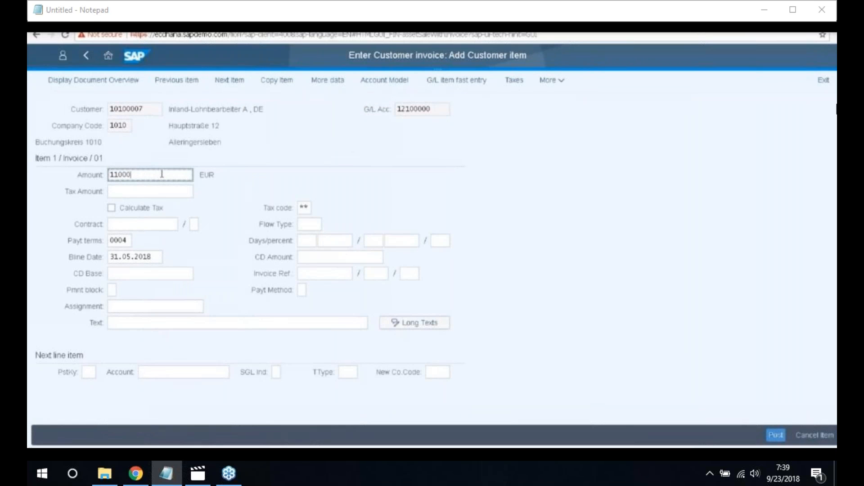
left_click(111, 210)
left_click(111, 210)
left_click(317, 209)
left_click(317, 209)
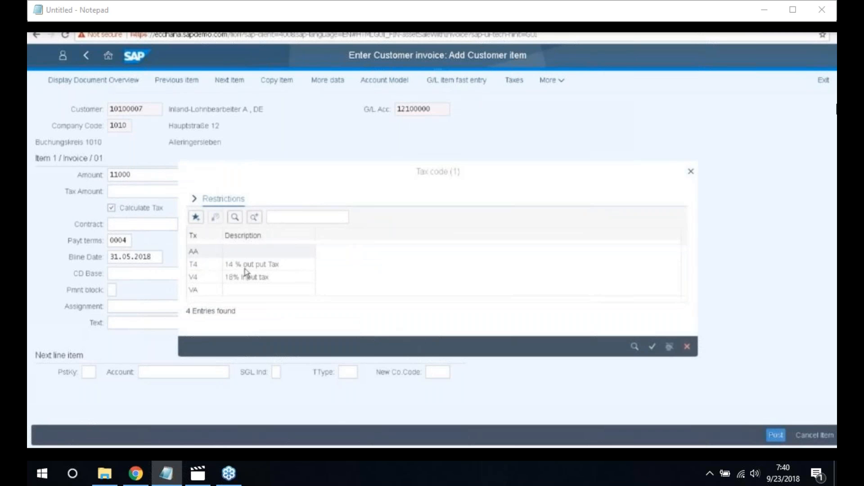
double_click(203, 267)
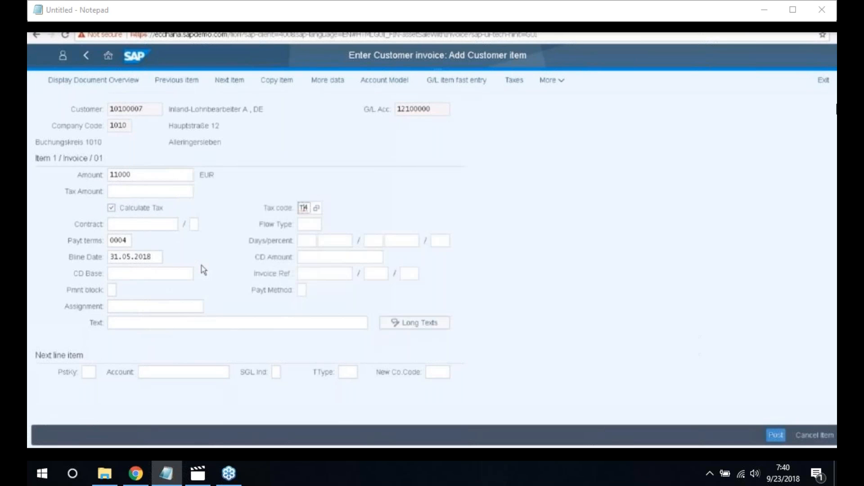
Step: Set the posting key of the next line item to 50 for a credit entry
left_click(87, 372)
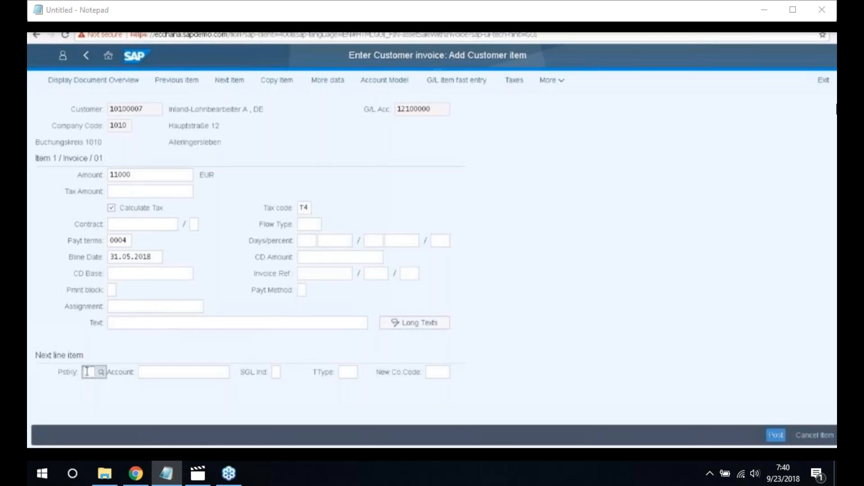
type("50")
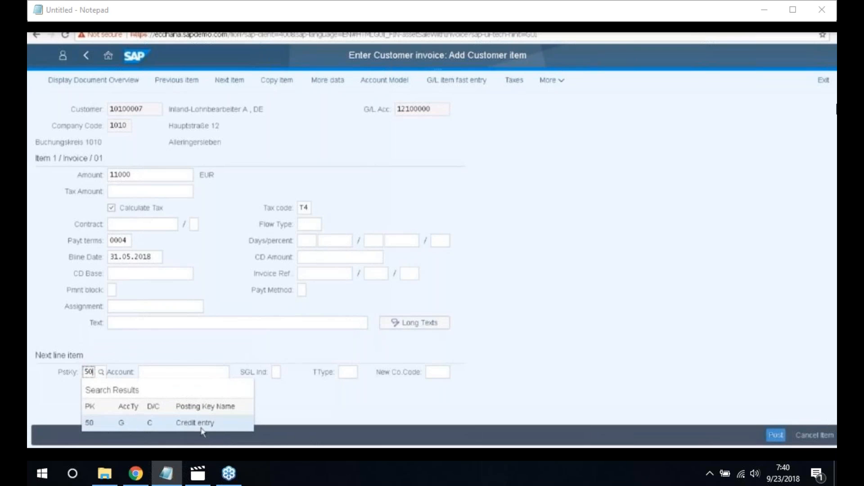
left_click(157, 372)
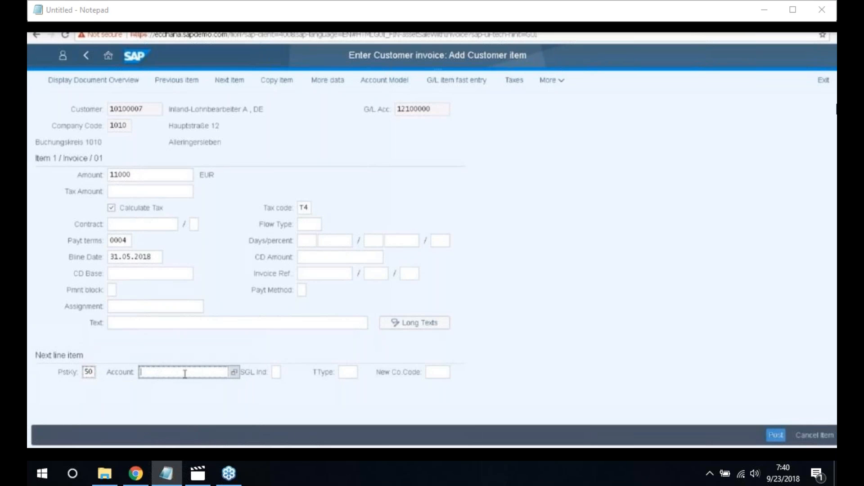
left_click(234, 372)
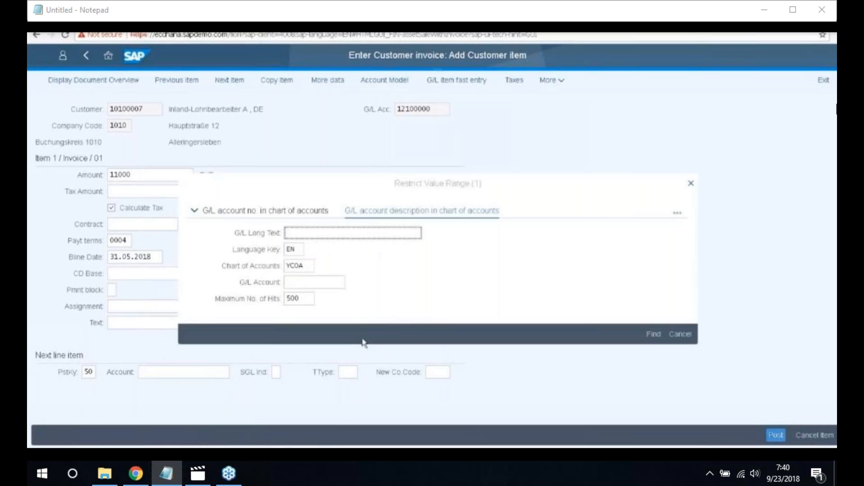
left_click(654, 335)
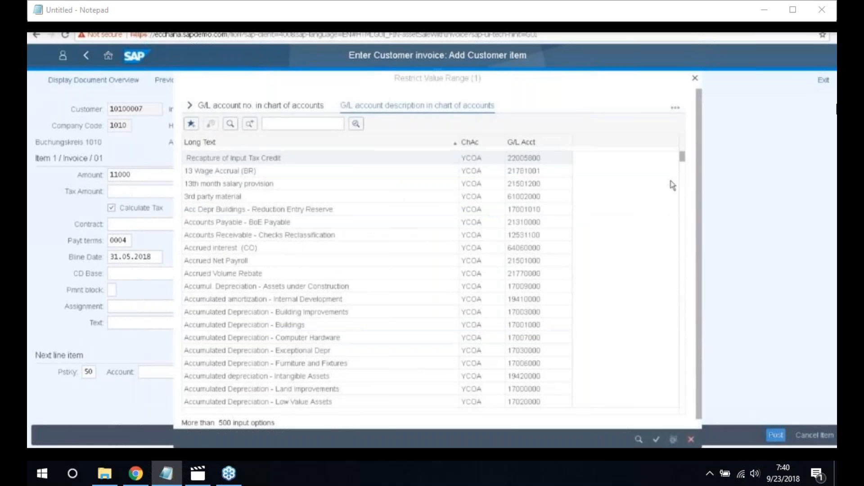
left_click(695, 77)
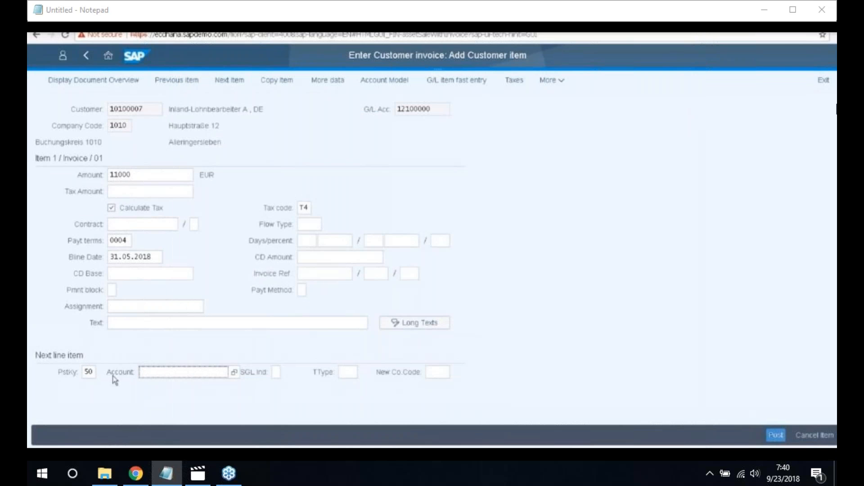
Step: Enter G/L account 70020000 for the next line item and proceed to the G/L account item
left_click(179, 375)
type("70")
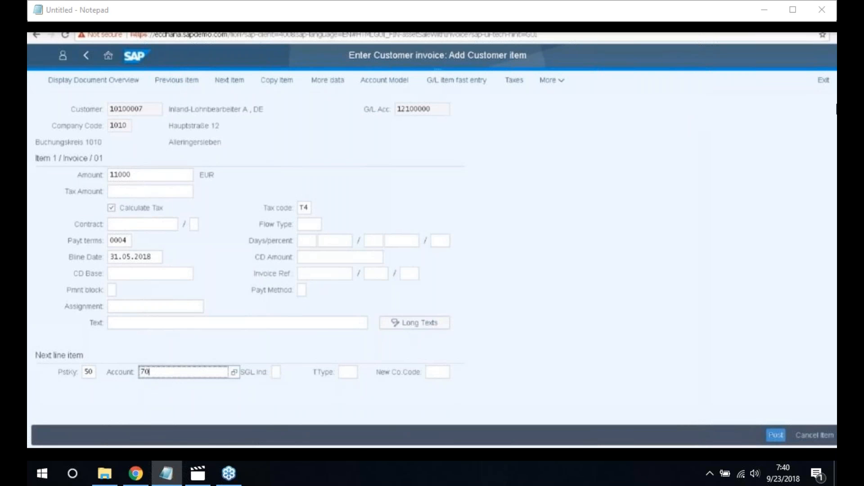
type("020000")
key("Return")
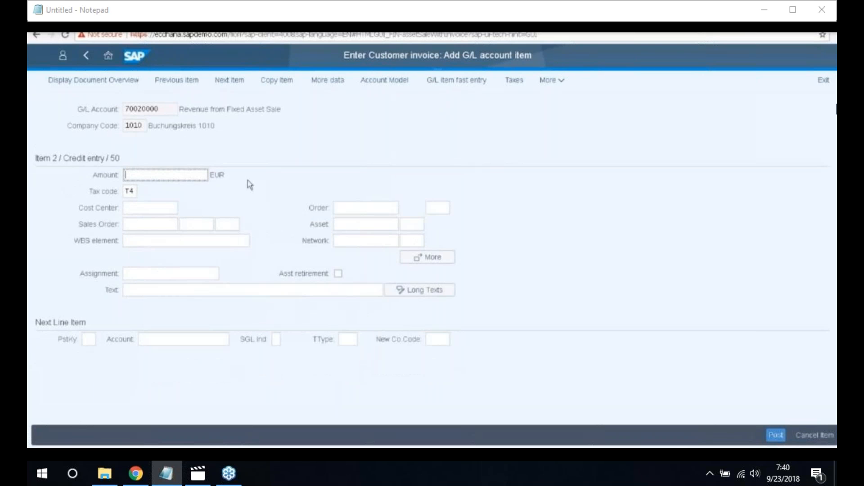
Step: Set the credit item's amount to *, mark it as an asset retirement and proceed to the retirement details
type("*")
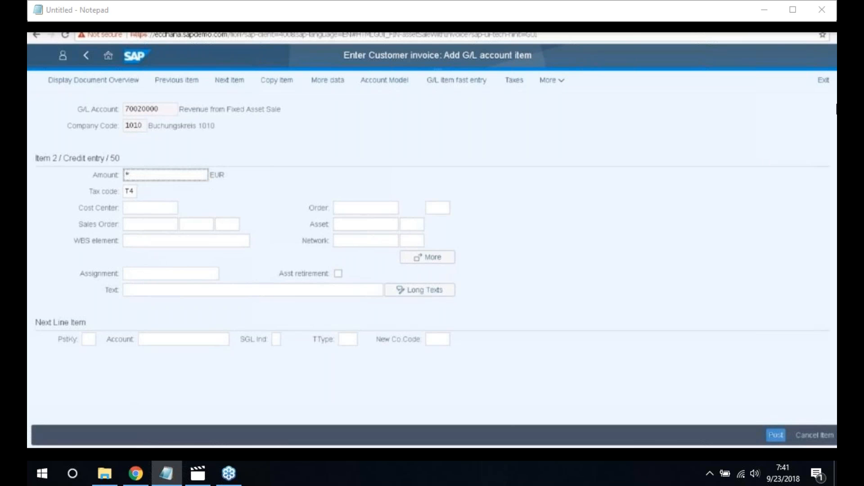
left_click(337, 274)
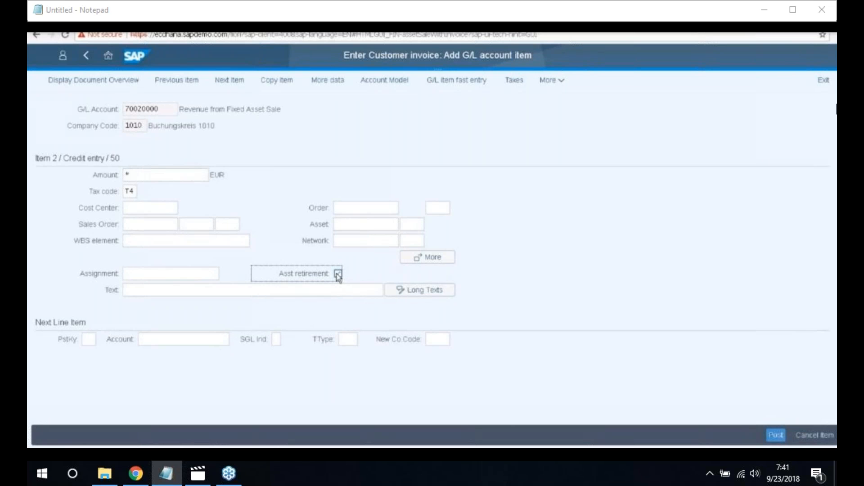
key("Return")
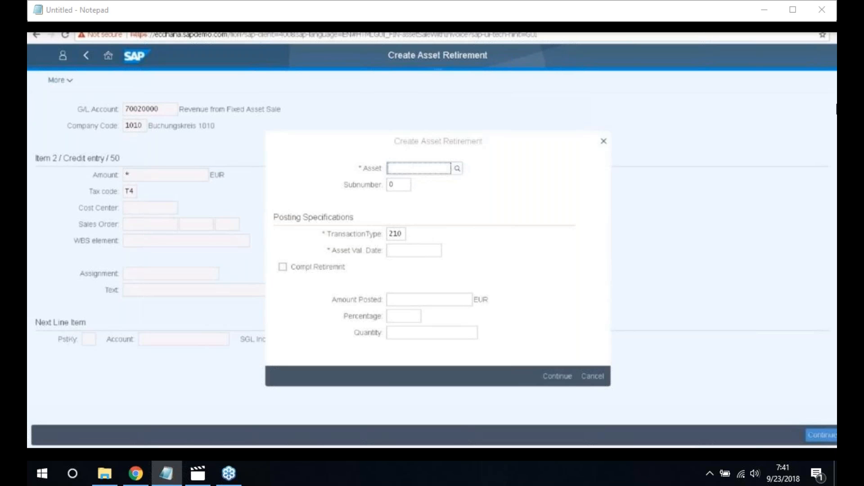
Step: Create the retirement for asset 500009 with asset value date 29.05.2018 as a complete retirement and continue
left_click(714, 124)
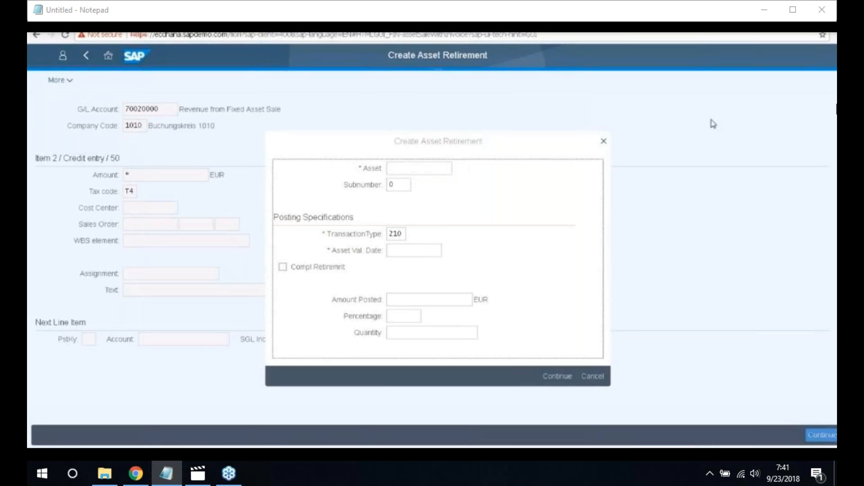
left_click(419, 168)
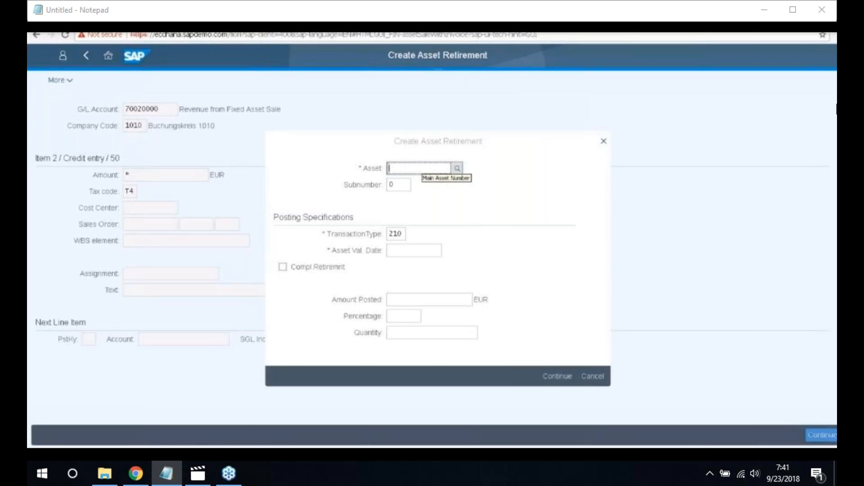
type("500009")
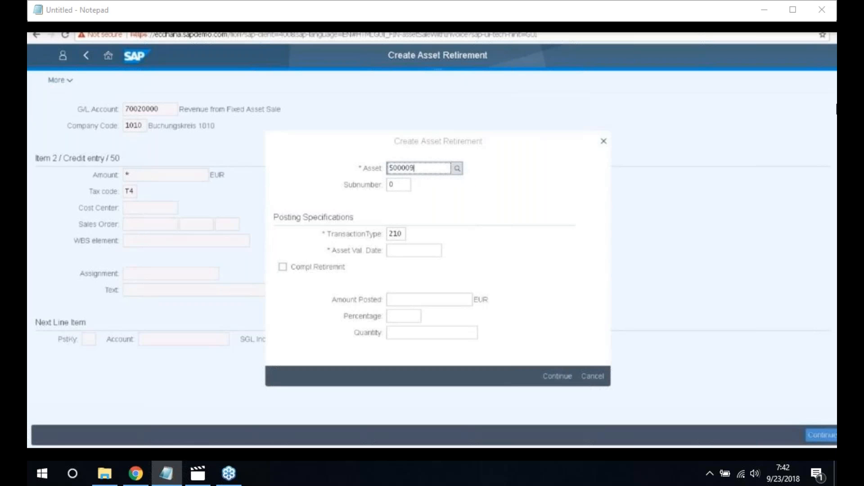
key("Return")
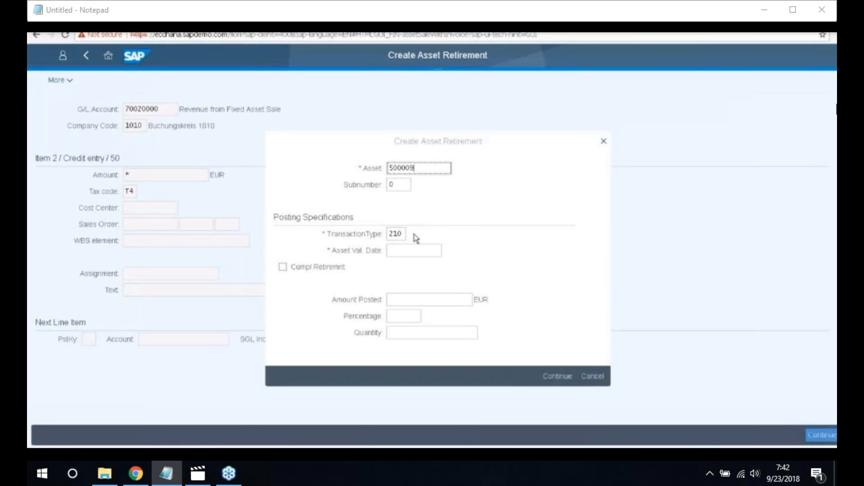
left_click(435, 250)
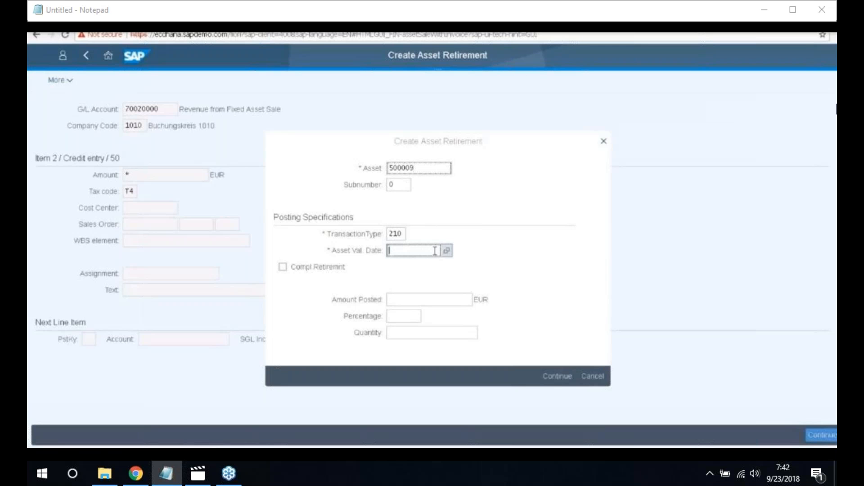
left_click(448, 252)
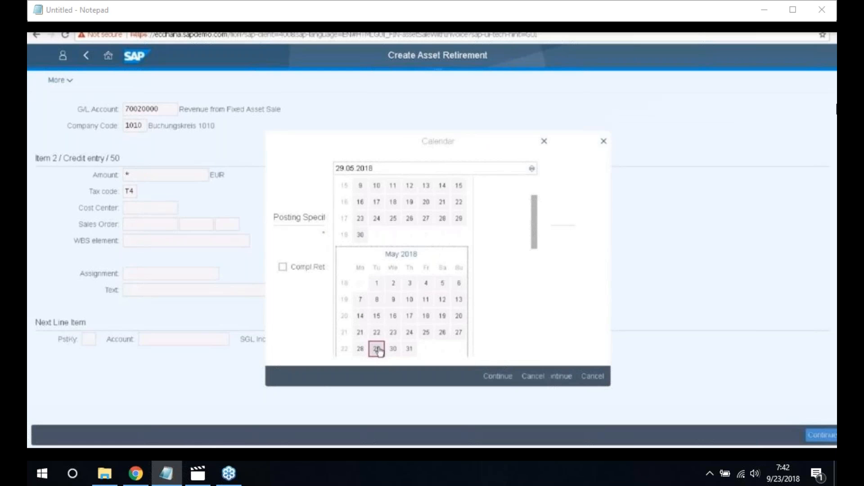
left_click(376, 349)
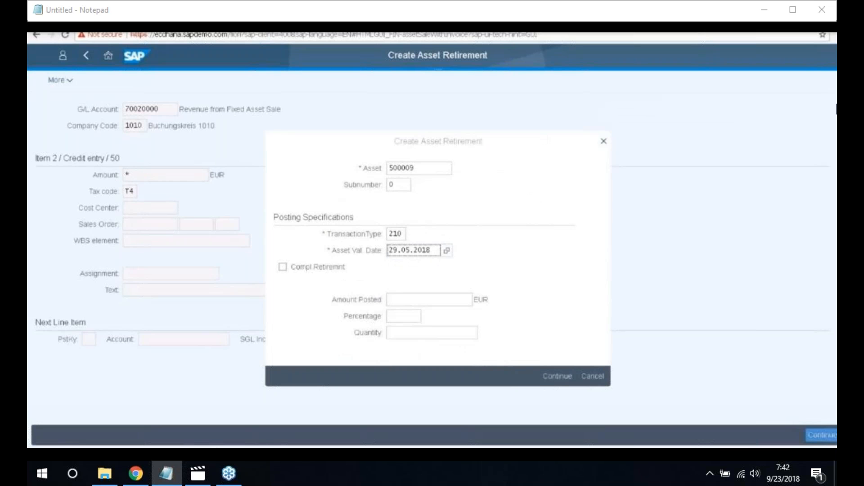
left_click(284, 268)
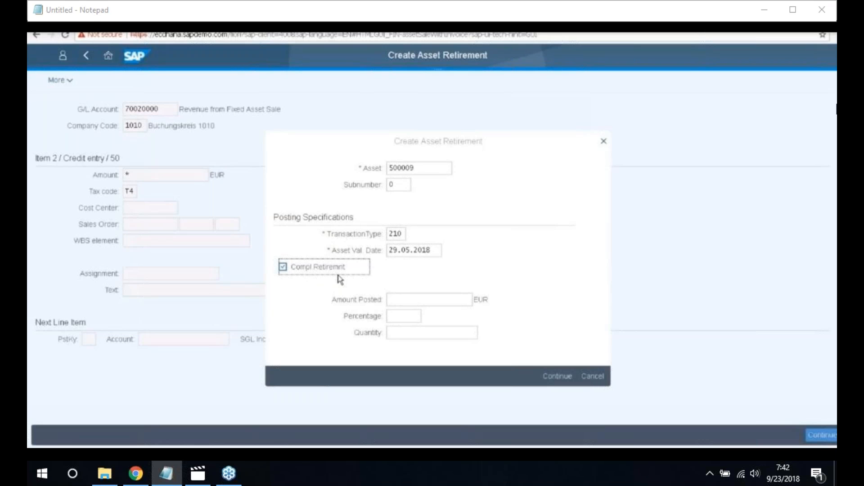
left_click(554, 379)
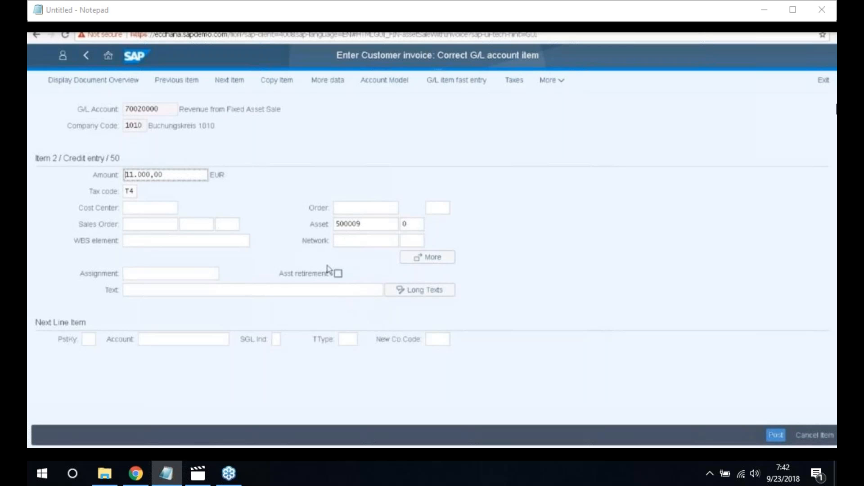
Step: Display the document overview and simulate the customer invoice document
left_click(91, 85)
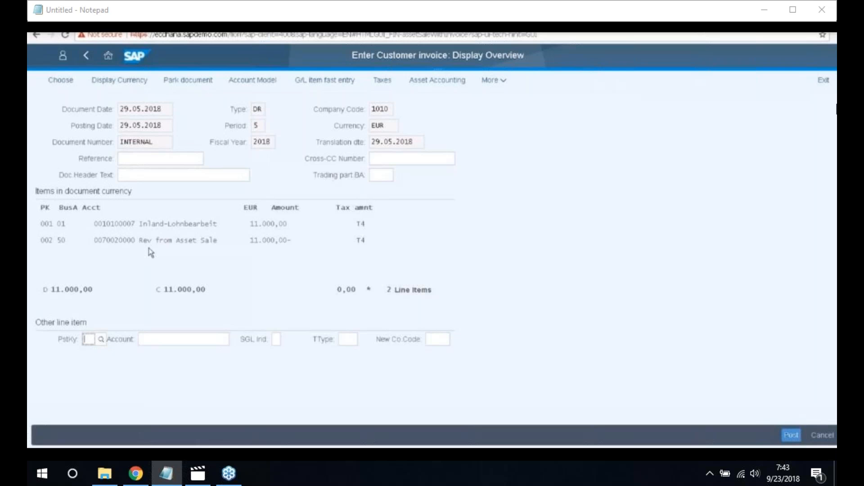
left_click(497, 81)
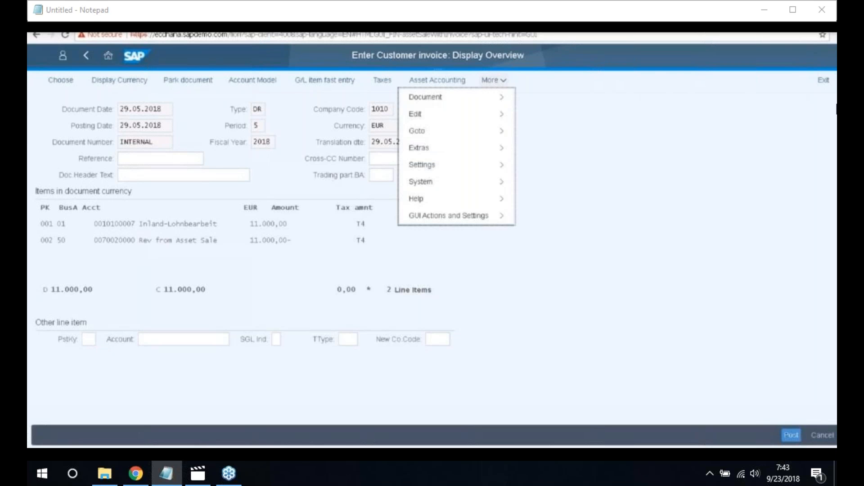
left_click(501, 98)
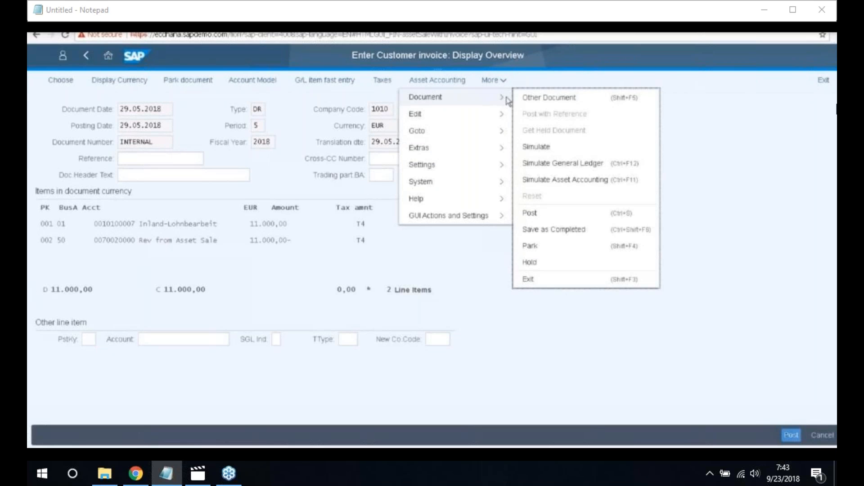
left_click(570, 147)
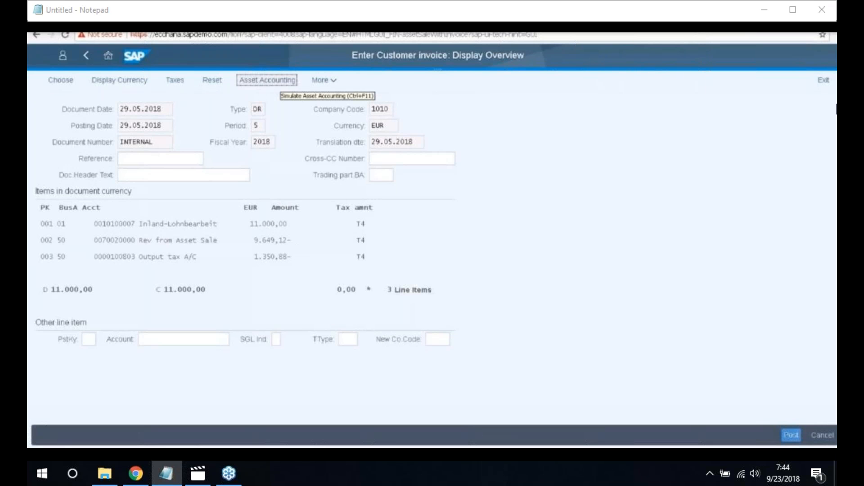
Step: Simulate the asset accounting postings, return to the overview and post the asset sale document
left_click(267, 80)
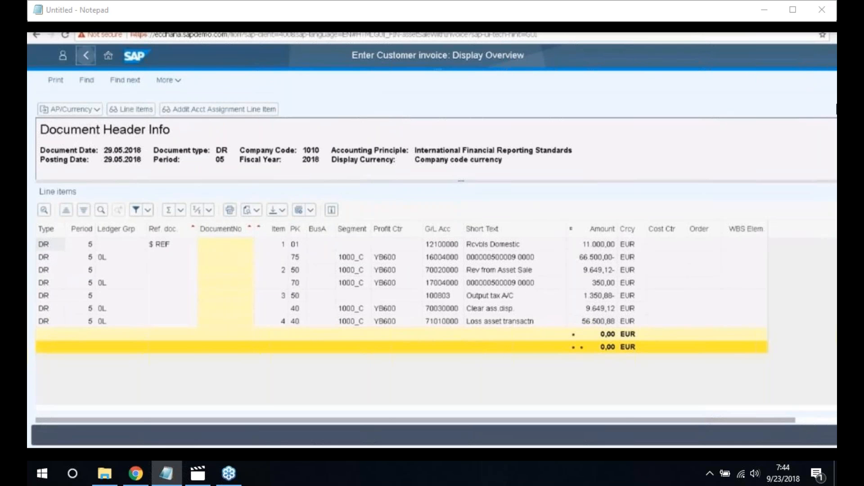
left_click(86, 56)
left_click(791, 435)
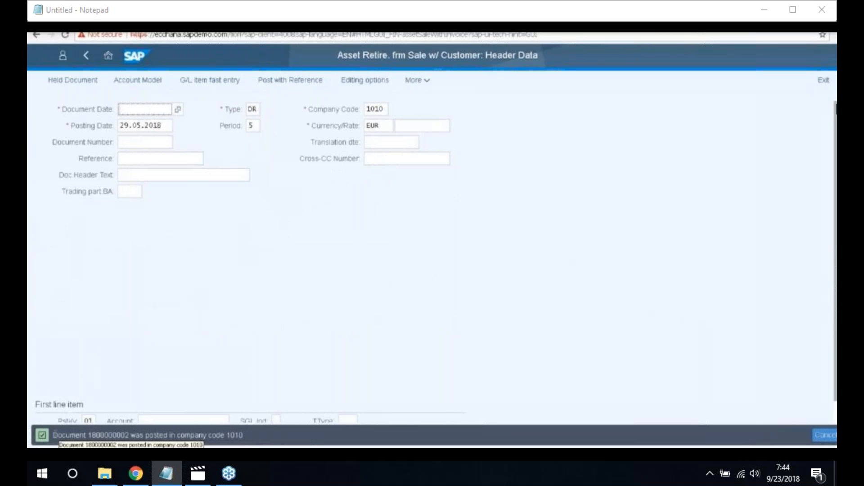
Step: Copy the posted document's number from the status message and paste it into a new Notepad file
left_click_drag(53, 435, 131, 444)
key("ctrl+c")
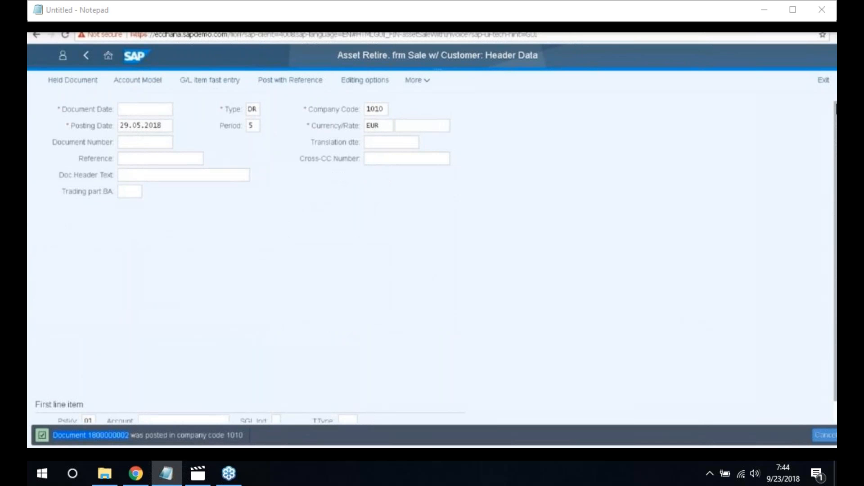
key("super")
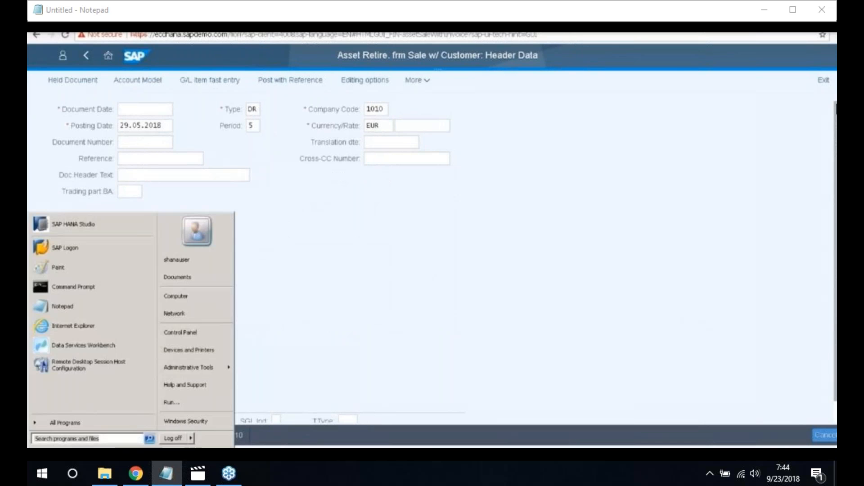
left_click(71, 311)
key("ctrl+v")
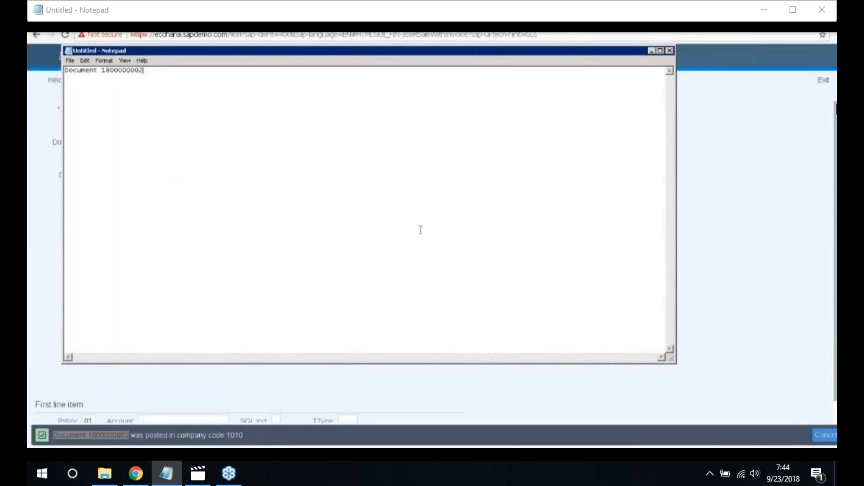
Step: Return to Asset Explorer and display the planned values and transactions of asset 500009, subnumber 0
left_click(716, 122)
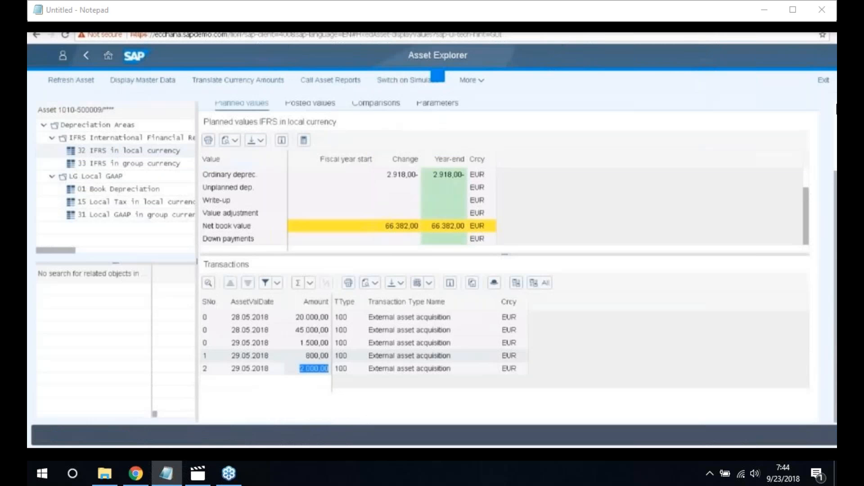
scroll(391, 206, "up", 1)
scroll(316, 126, "up", 3)
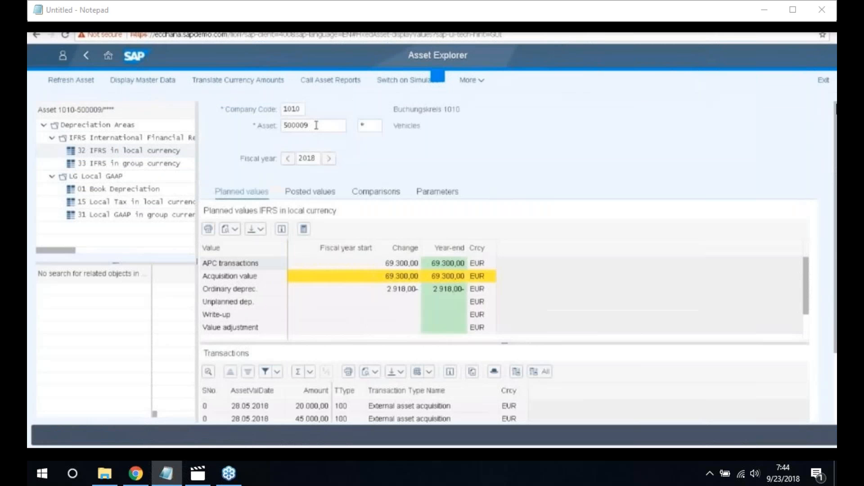
left_click(320, 127)
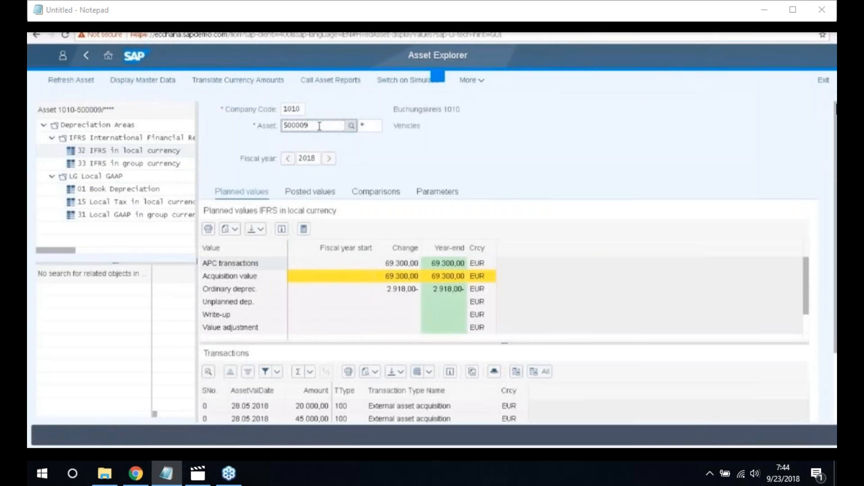
left_click(373, 126)
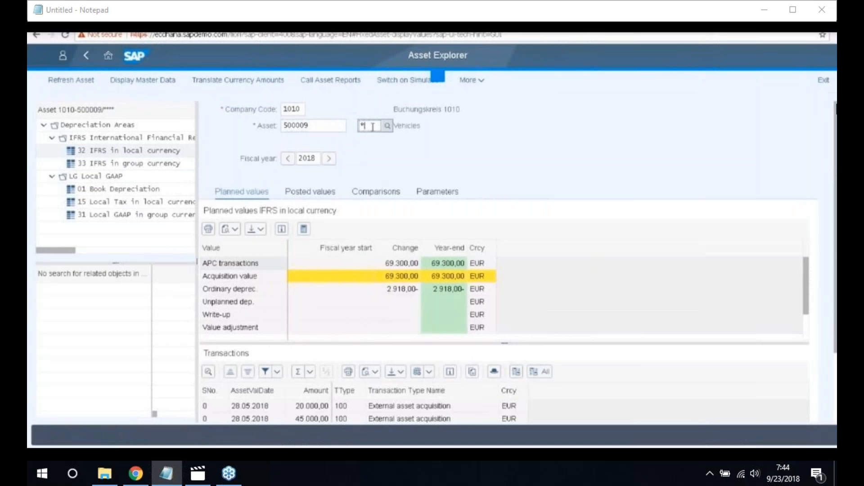
type("0")
key("Return")
scroll(537, 270, "down", 2)
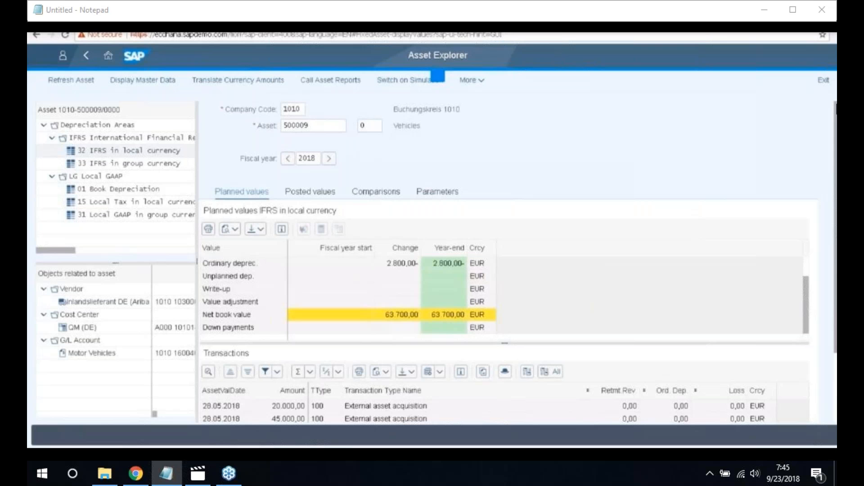
scroll(517, 261, "down", 1)
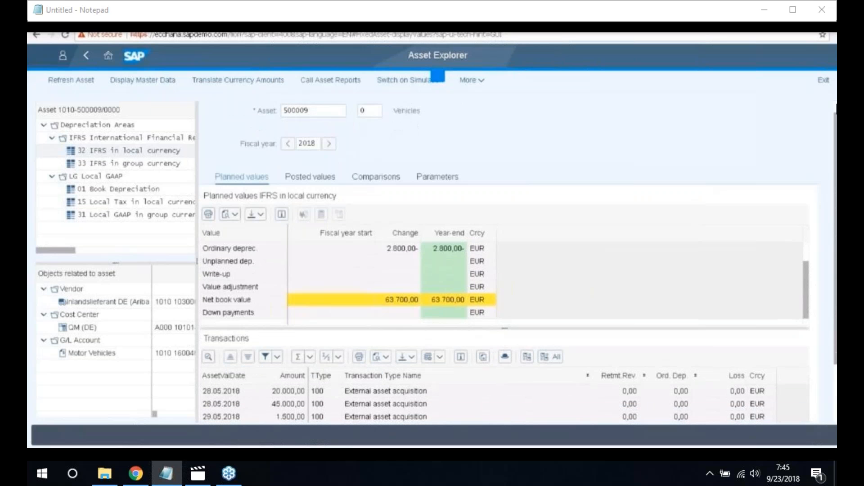
Step: Examine the retirement transaction of type 260 dated 29.05.2018 for asset 500009 and open its accounting document
scroll(612, 360, "down", 5)
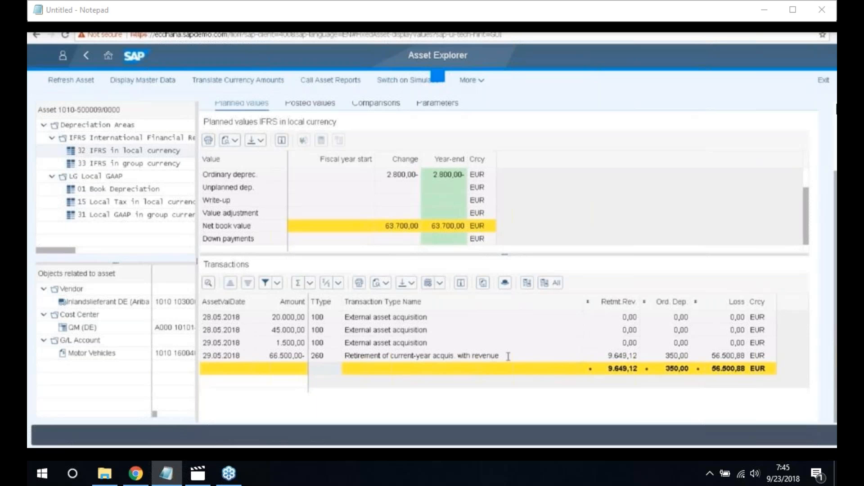
triple_click(483, 356)
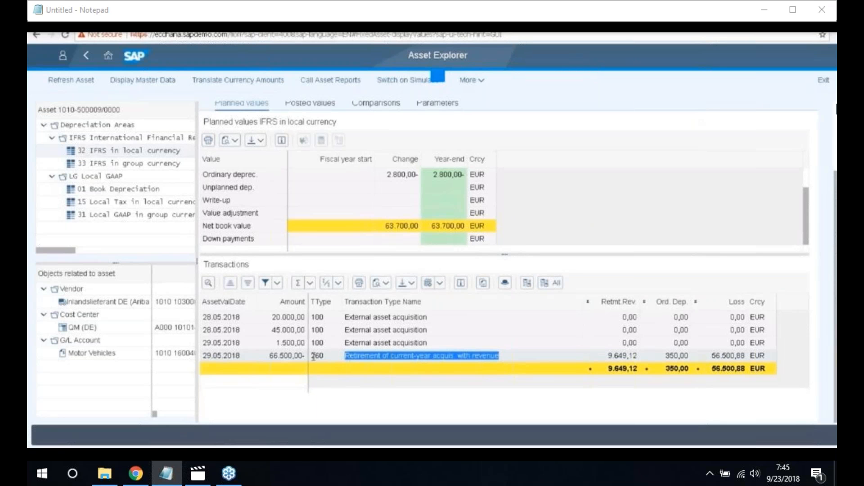
left_click_drag(311, 356, 335, 358)
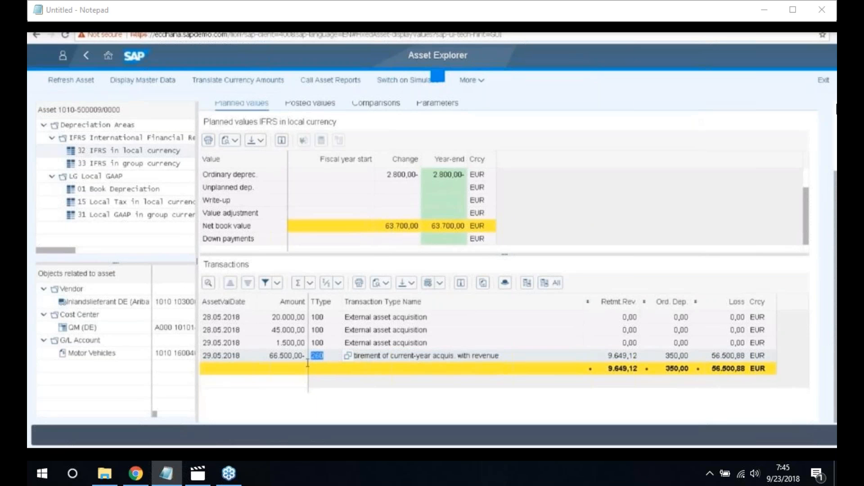
left_click(343, 357)
left_click_drag(456, 357, 424, 353)
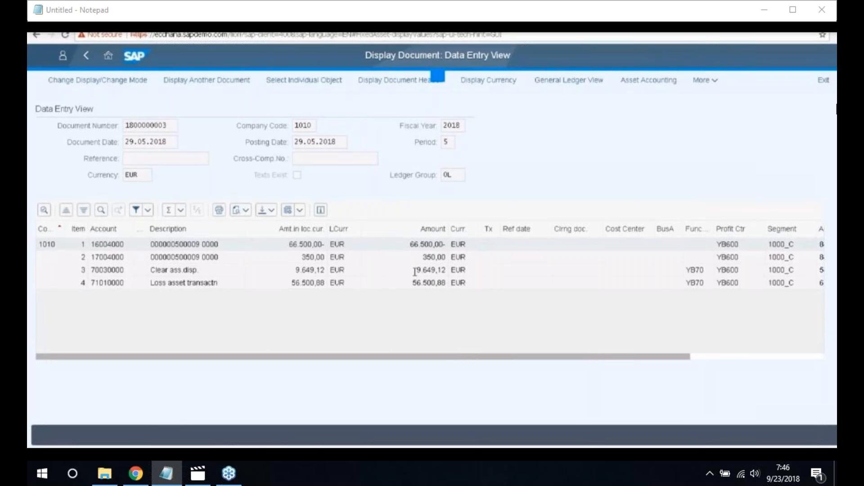
Step: Check the amount on the Clear ass.disp. line, view the document header and return to Asset Explorer
left_click(433, 270)
double_click(433, 270)
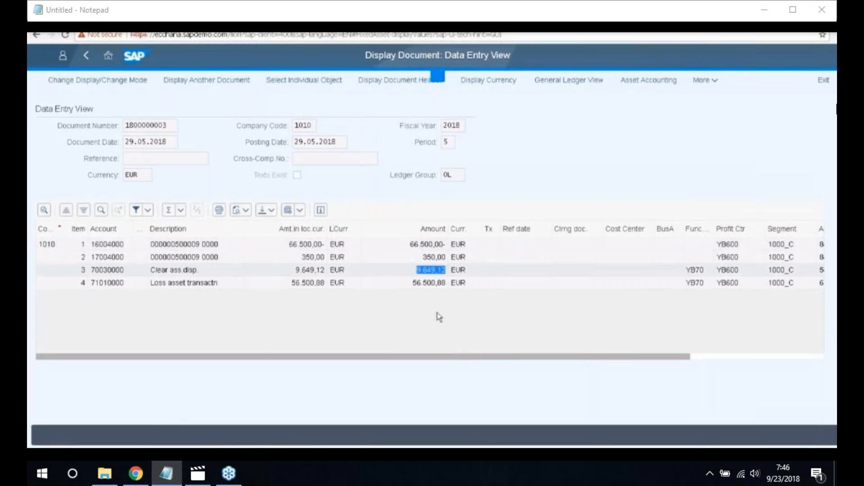
left_click(439, 317)
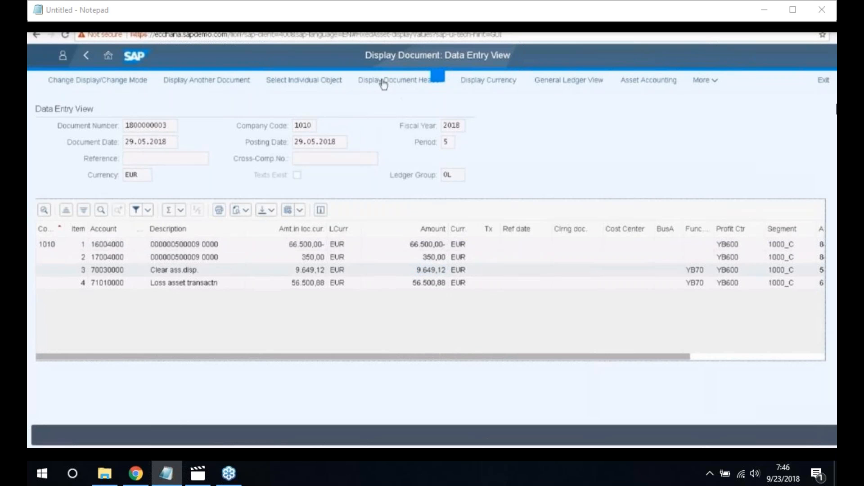
left_click(406, 85)
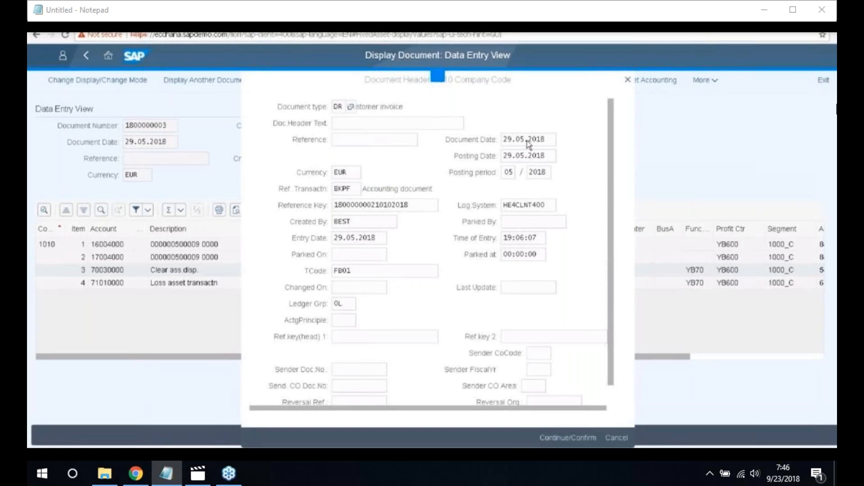
left_click(568, 438)
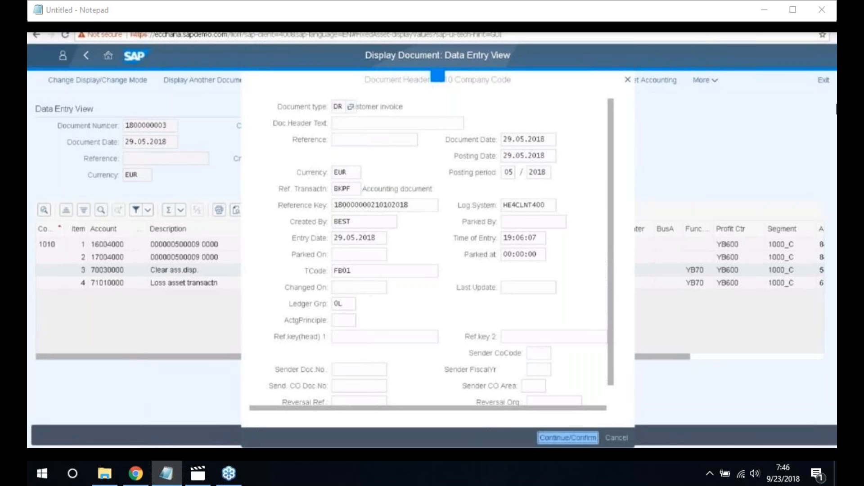
left_click(554, 440)
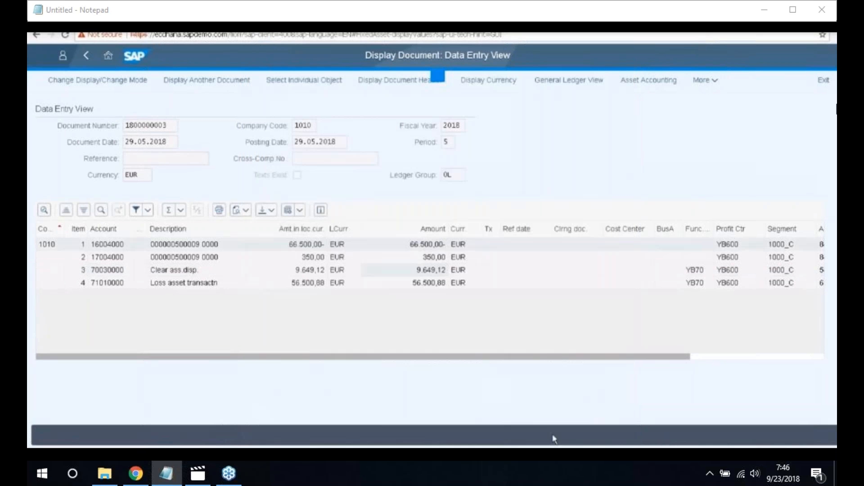
left_click(86, 58)
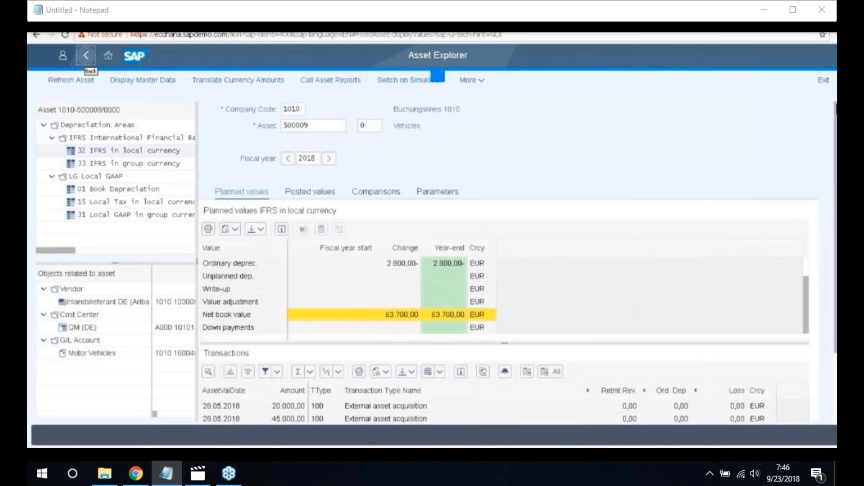
Step: Call the asset reports and choose the Asset History Sheet
left_click(327, 81)
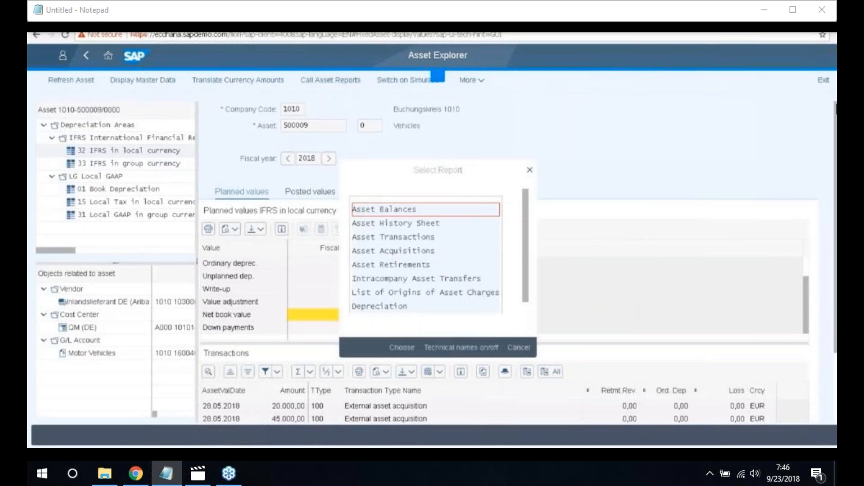
left_click(409, 225)
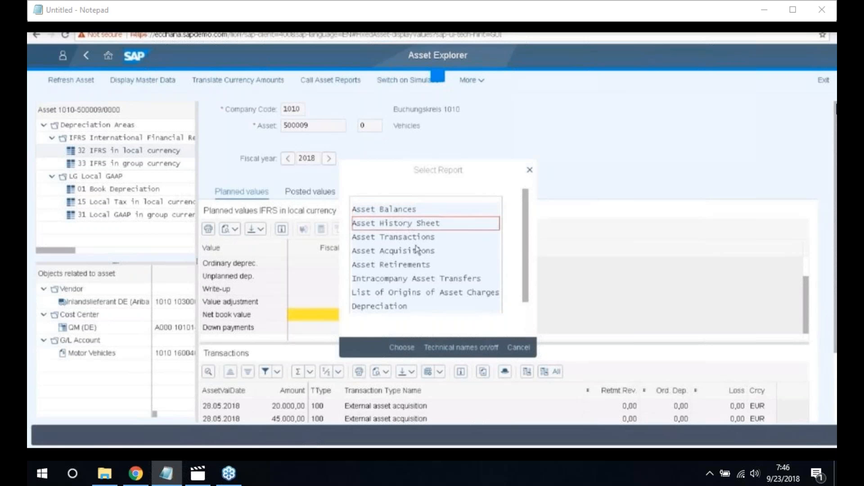
left_click(407, 351)
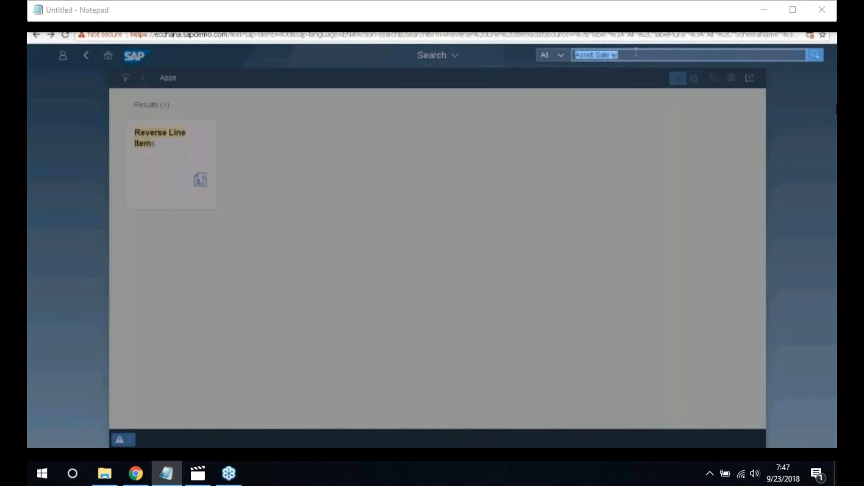
Step: Replace the app search term with "Post asset retirement" and open the Post Asset Retirement app
left_click(633, 50)
key("BackSpace")
key("BackSpace")
key("BackSpace")
key("BackSpace")
key("BackSpace")
key("BackSpace")
key("BackSpace")
key("BackSpace")
key("BackSpace")
key("BackSpace")
key("BackSpace")
key("BackSpace")
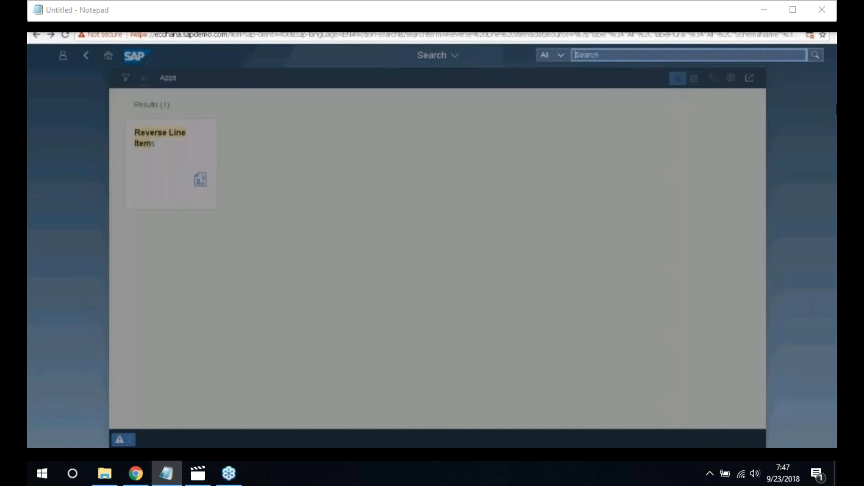
type("Post asset ref")
type("ire")
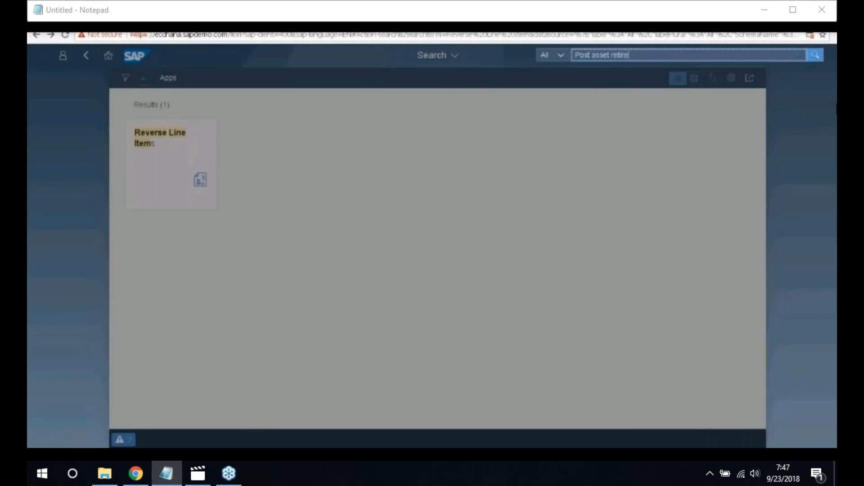
type("ment")
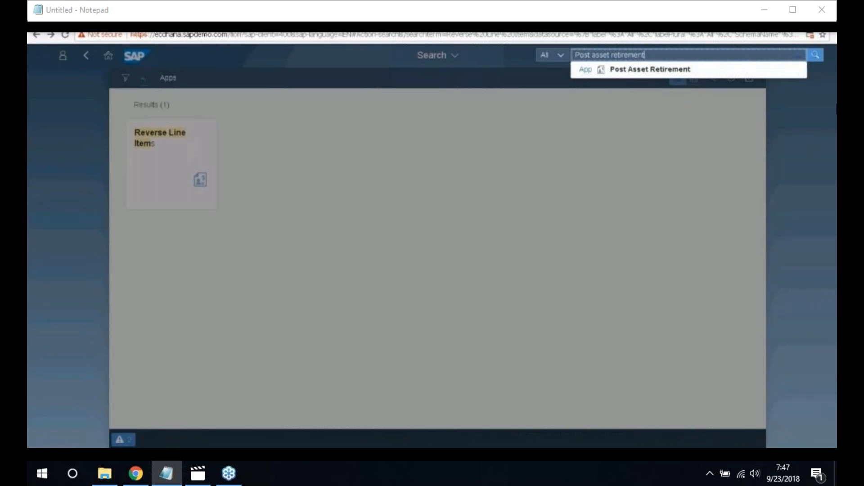
key("Return")
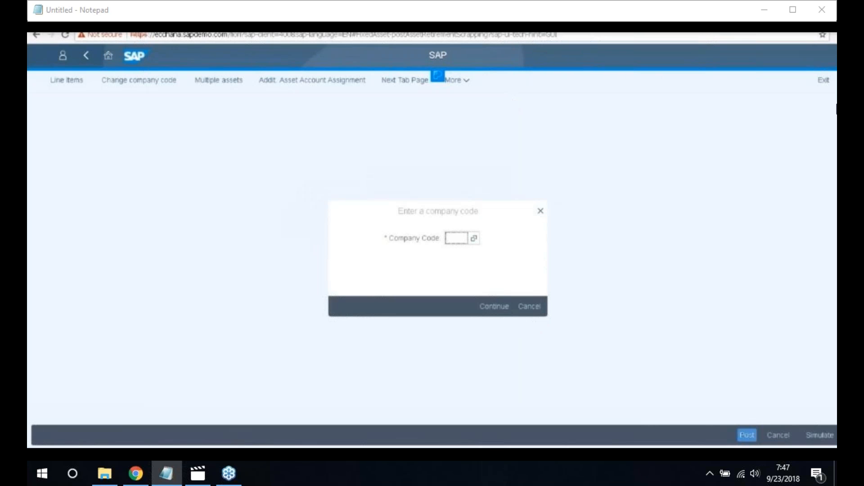
Step: Enter company code 1010 for the retirement by scrapping and select asset 500007, Car for my car fleet
left_click(454, 240)
type("1010")
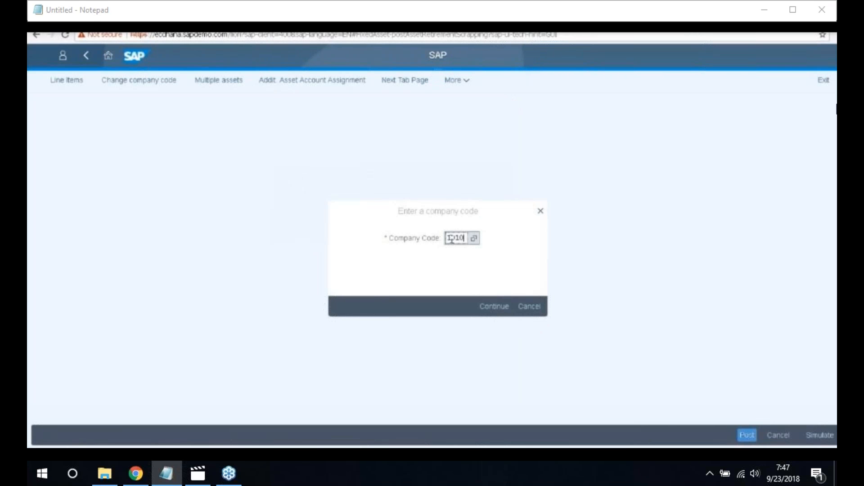
key("Return")
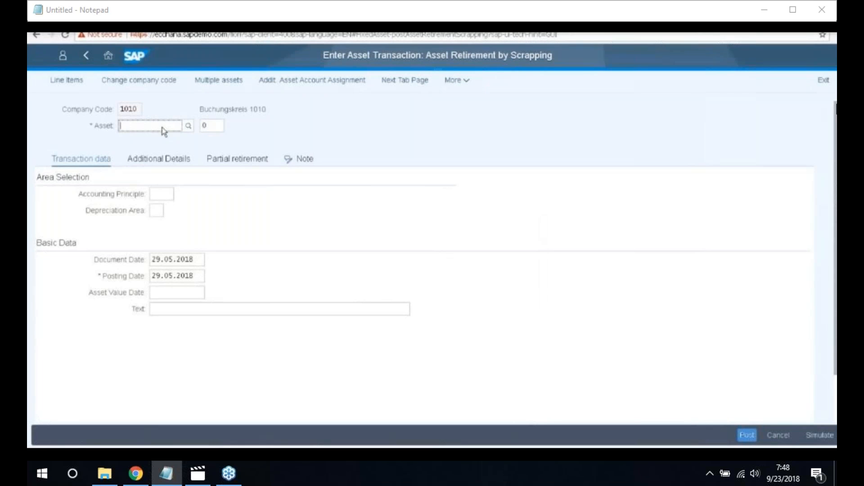
left_click(485, 183)
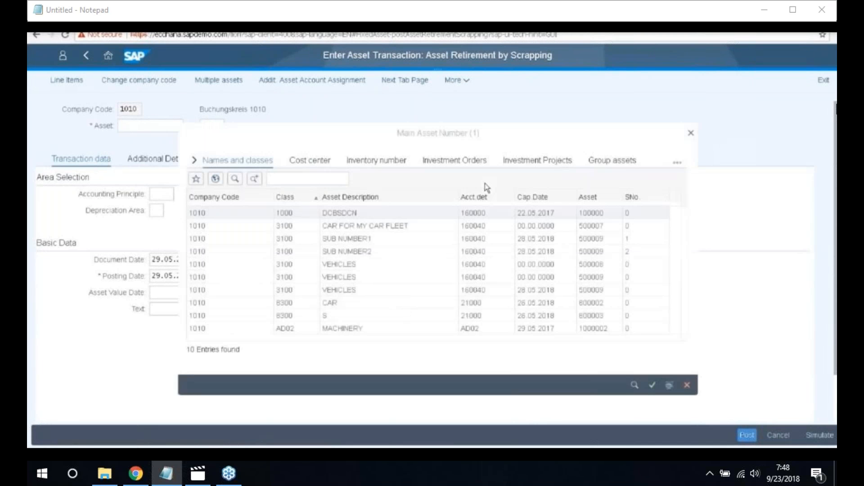
left_click(593, 228)
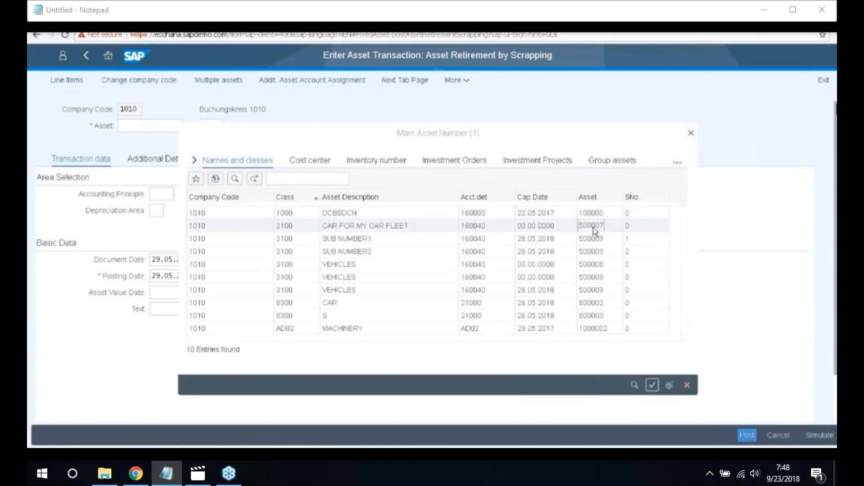
Step: Set the asset value date to 29.05.2018, enter the text "Scrapping" and continue to the additional details
left_click(167, 292)
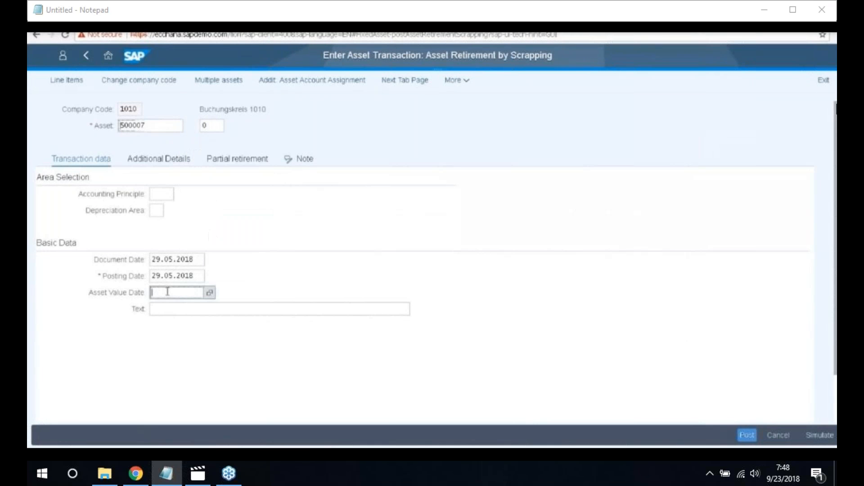
left_click(211, 294)
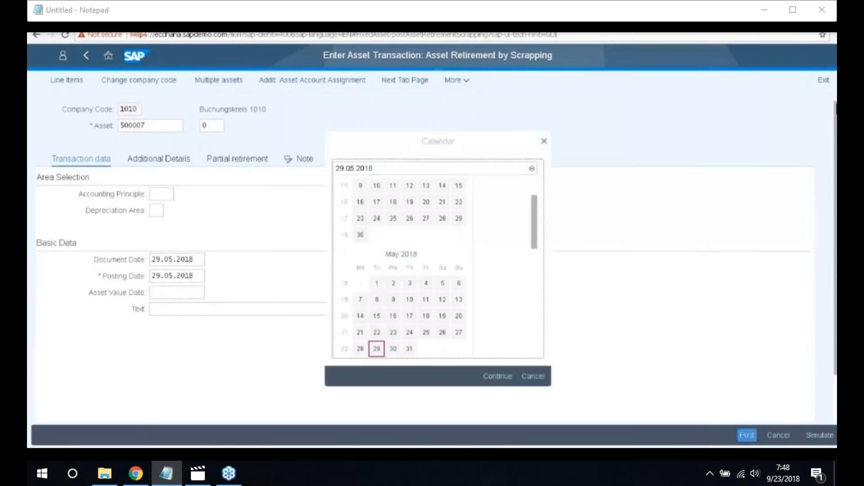
double_click(376, 348)
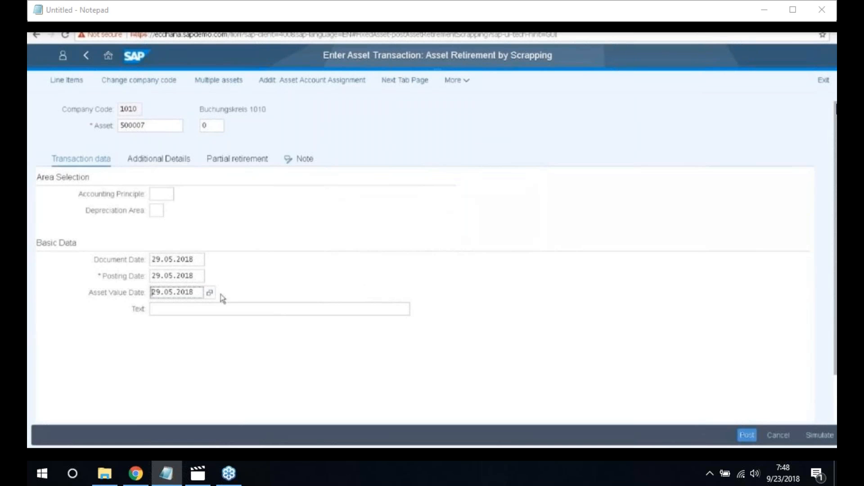
left_click(201, 308)
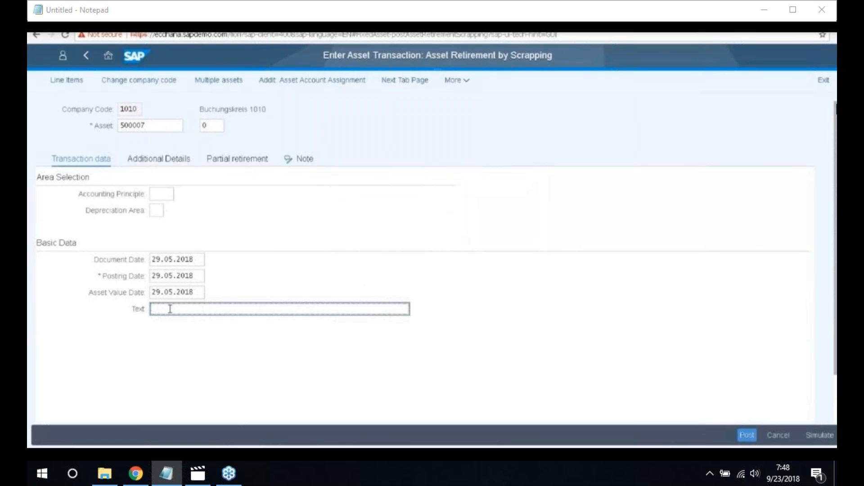
type("Scrapping")
key("Return")
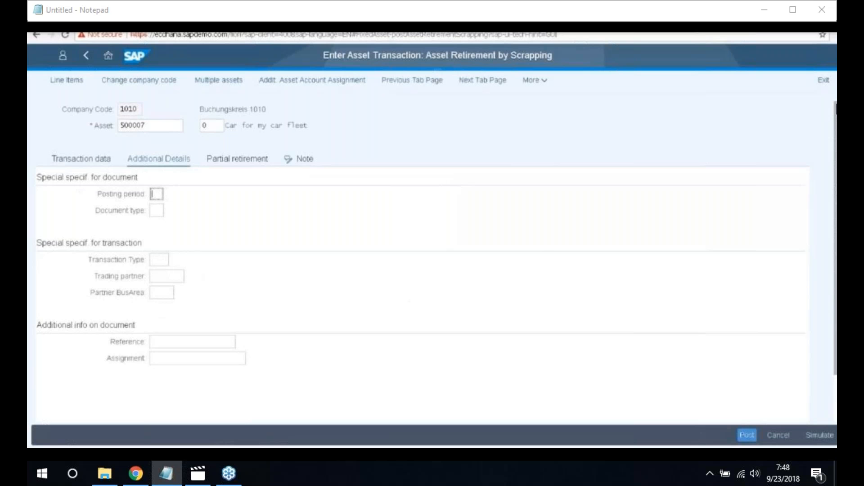
Step: Choose document type AA (Asset Posting) and set the partial retirement reference to current-year acquisition
left_click(156, 211)
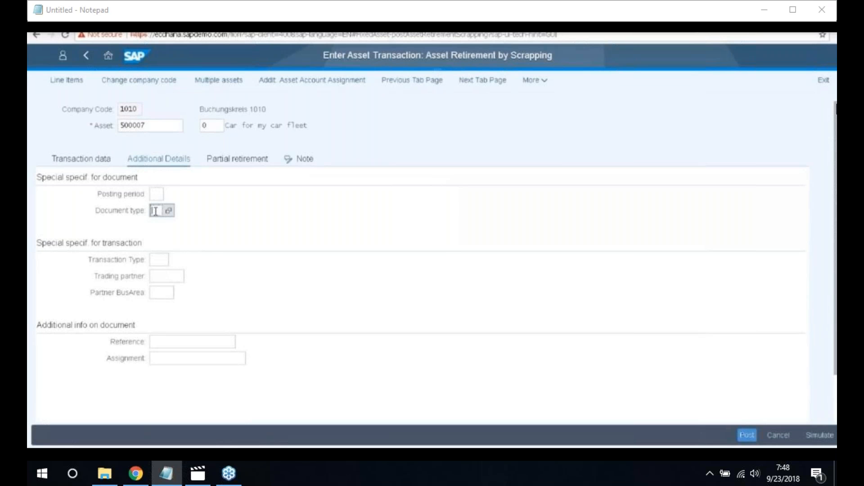
type("AA")
left_click(169, 210)
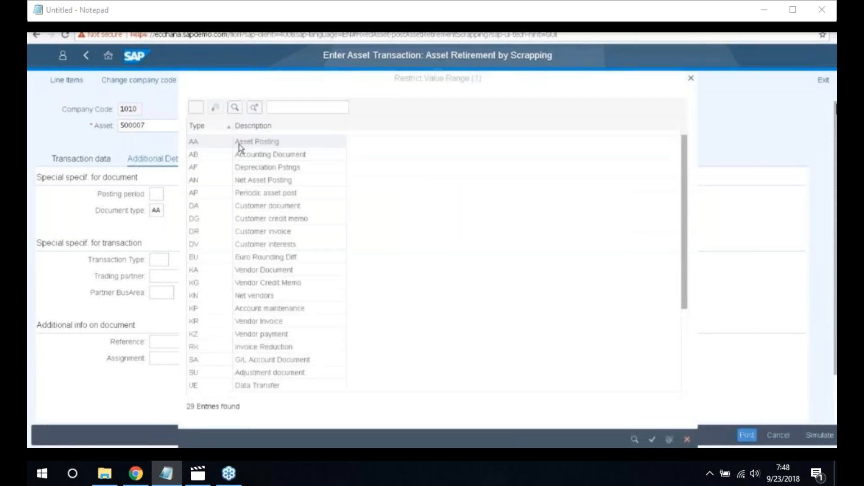
left_click(261, 143)
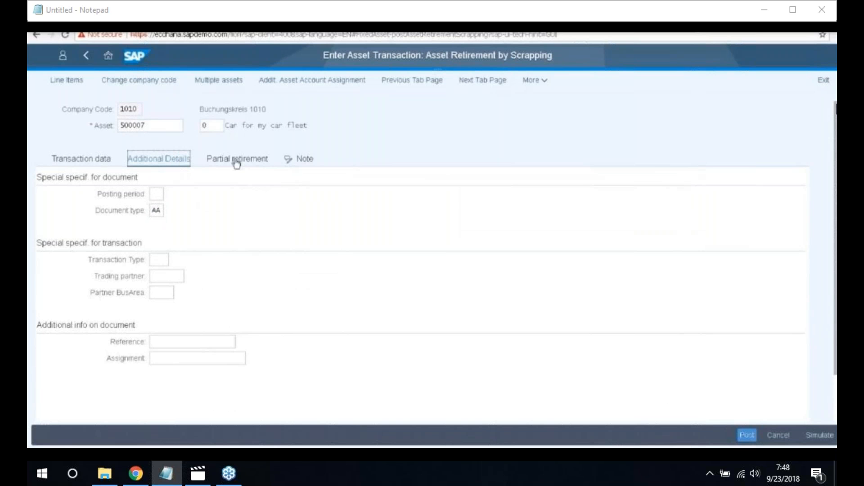
left_click(237, 161)
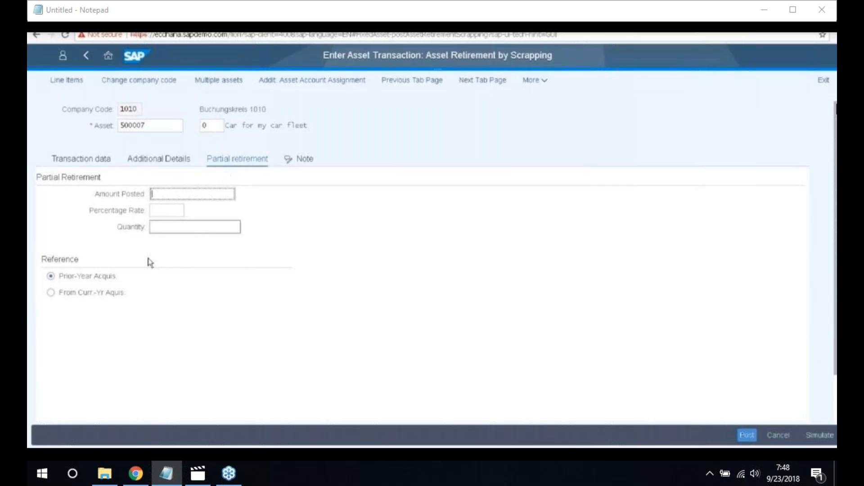
left_click(51, 293)
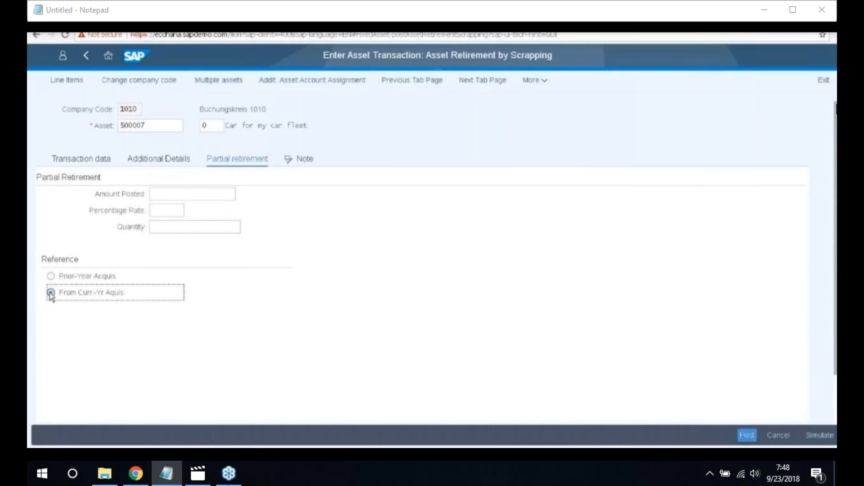
Step: Simulate the scrapping of asset 500007, post it and close the message log
left_click(822, 438)
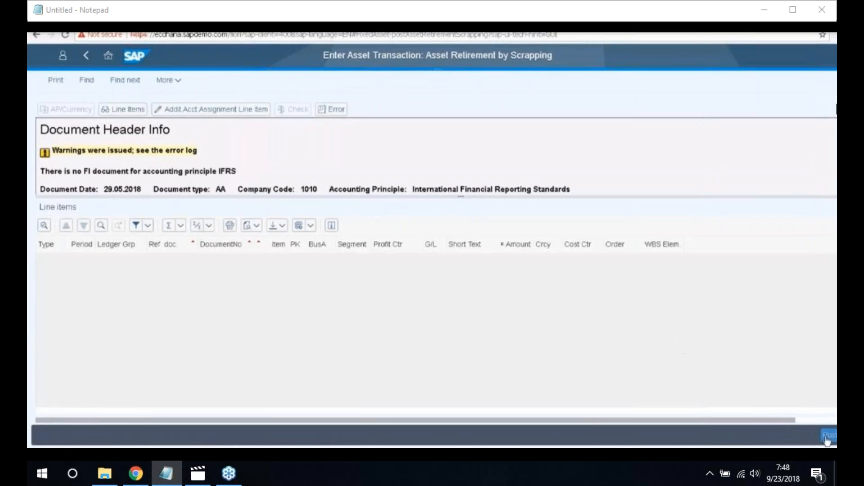
left_click(827, 440)
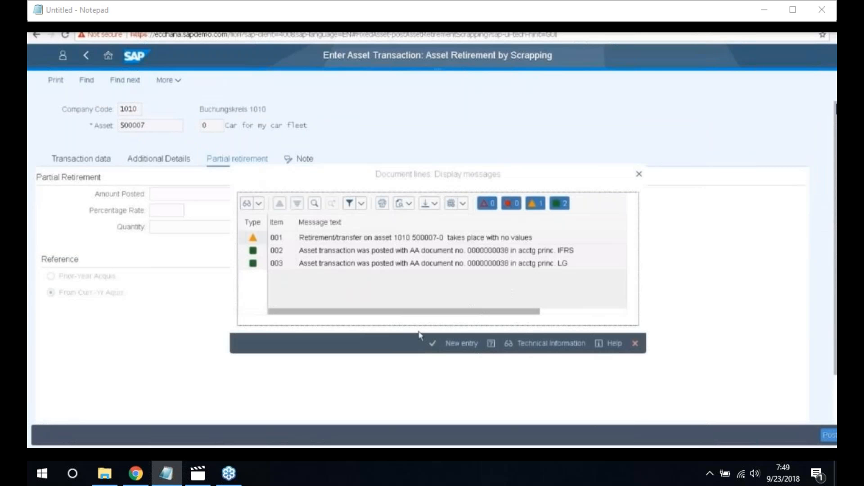
left_click(433, 344)
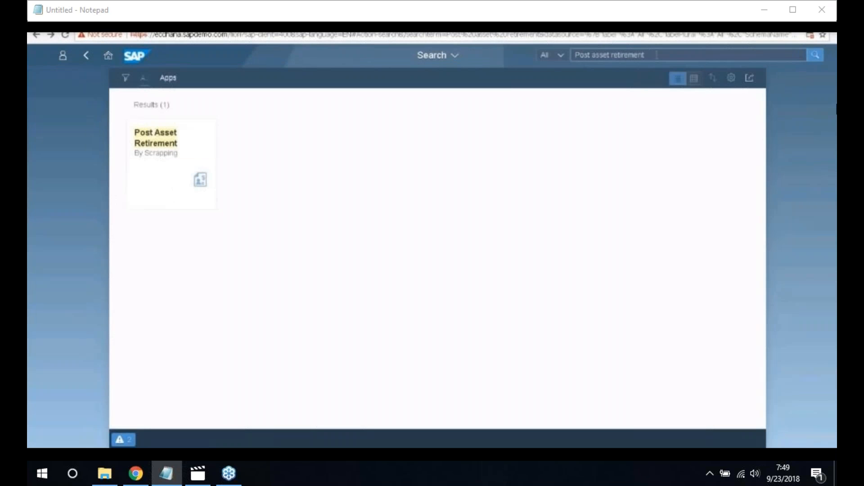
Step: Search the apps for "Post Transfer within Company code" and open the Post Transfer app
left_click(657, 55)
key("Return")
key("BackSpace")
key("BackSpace")
key("BackSpace")
key("BackSpace")
key("BackSpace")
key("BackSpace")
key("BackSpace")
key("BackSpace")
key("BackSpace")
key("BackSpace")
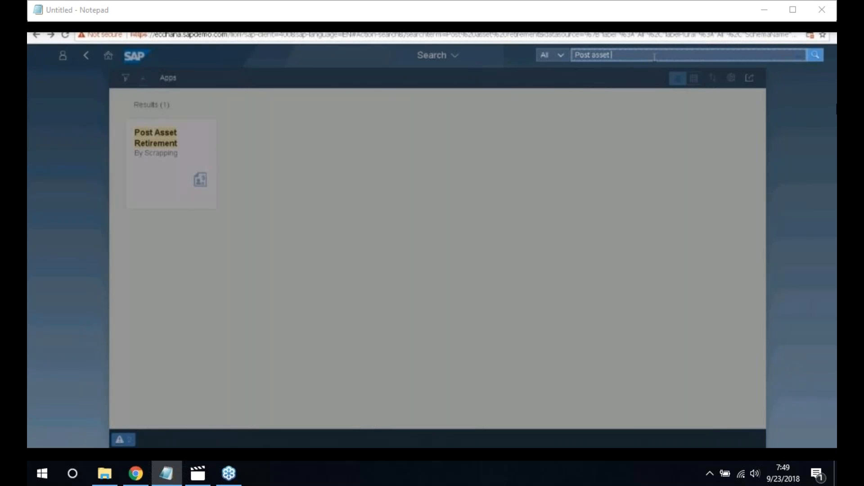
key("BackSpace")
key("BackSpace")
key("BackSpace")
key("BackSpace")
key("BackSpace")
key("BackSpace")
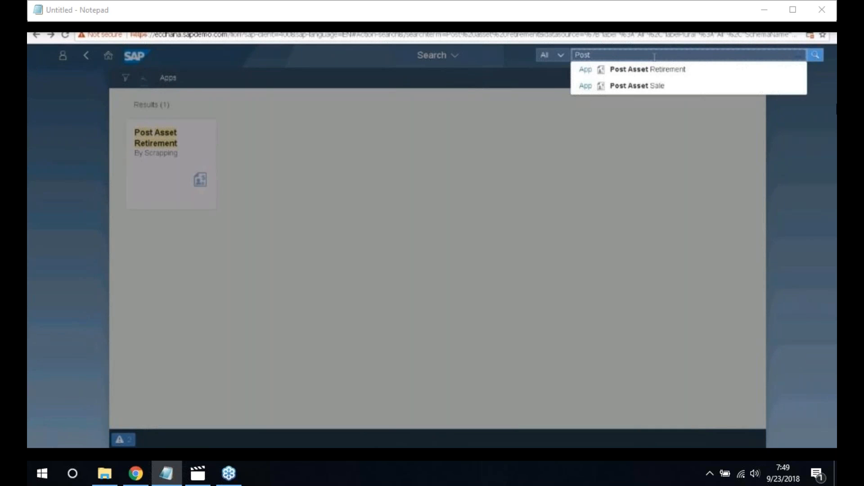
type("Transfer")
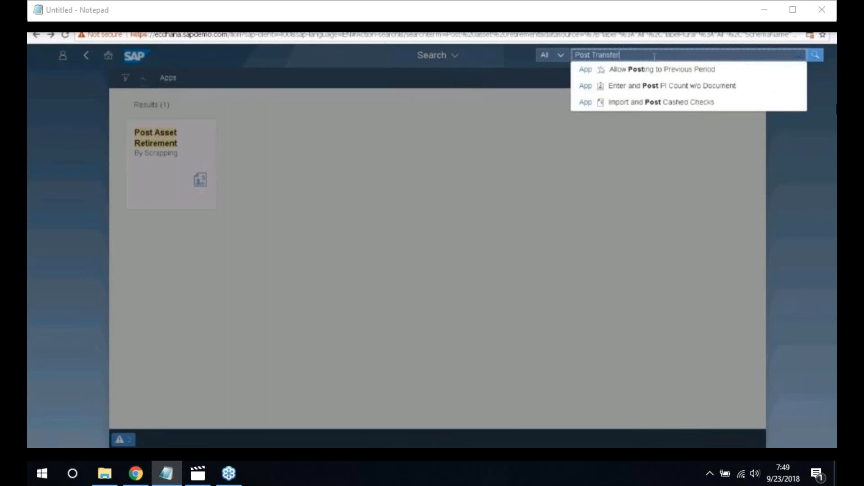
type(" with")
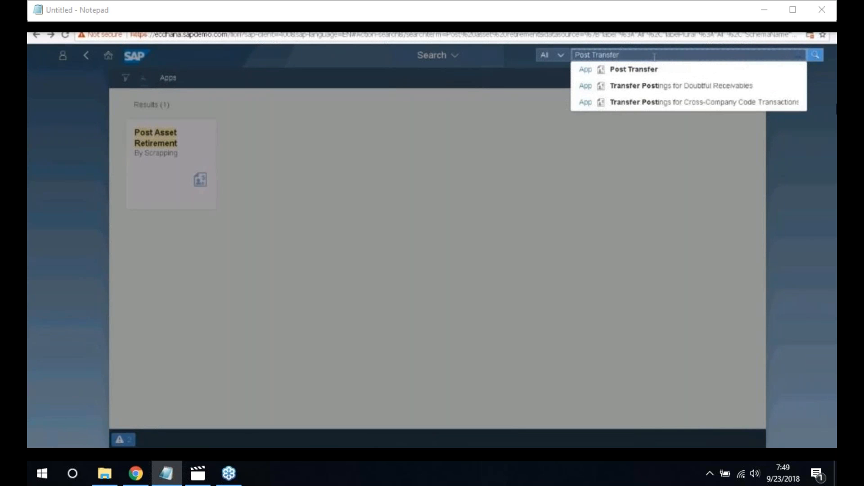
type("in Companycode")
key("Return")
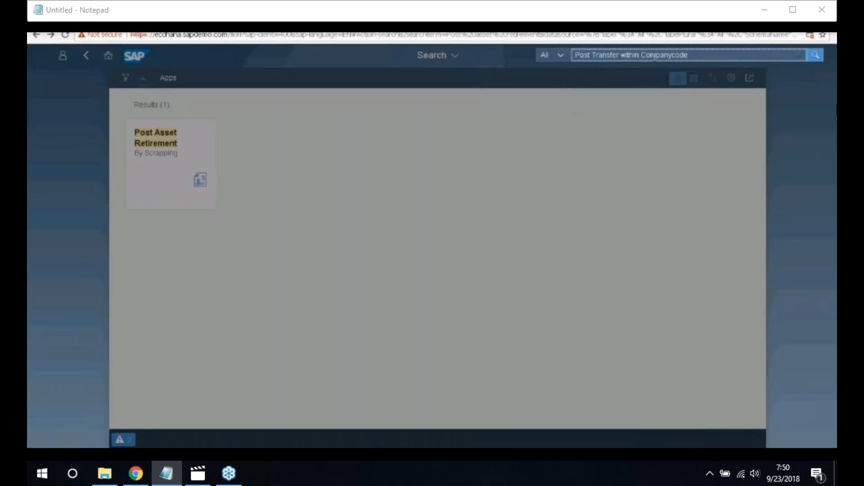
left_click(674, 54)
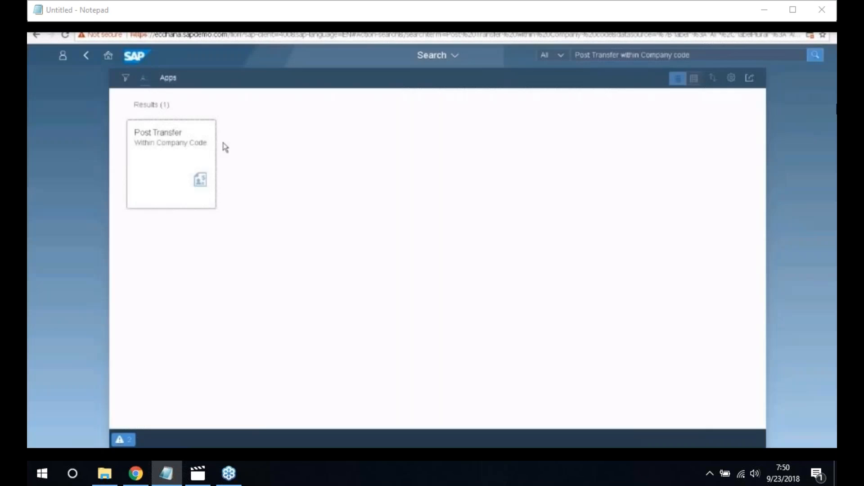
left_click(211, 146)
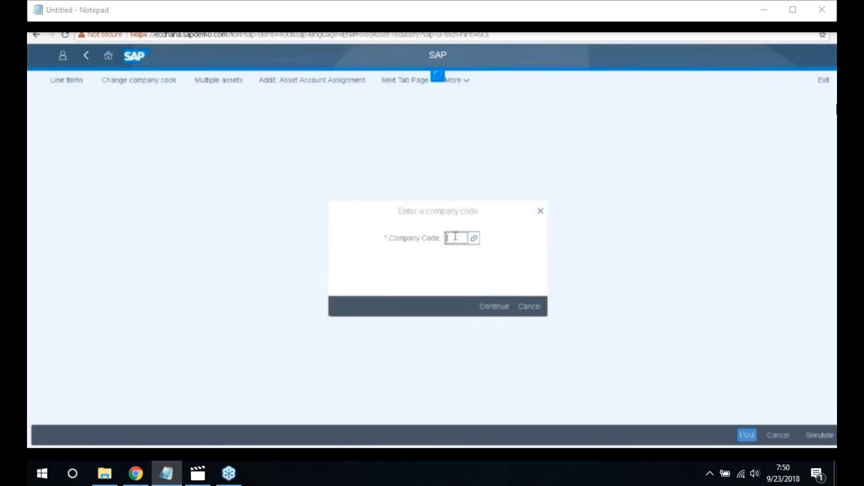
Step: Enter company code 1010 for the transfer and select asset 800003 as the sending asset
type("1010")
key("Return")
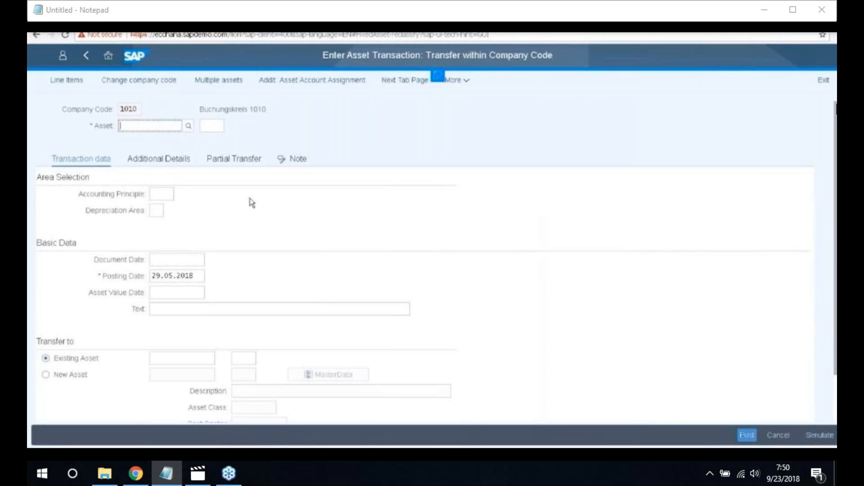
left_click(188, 125)
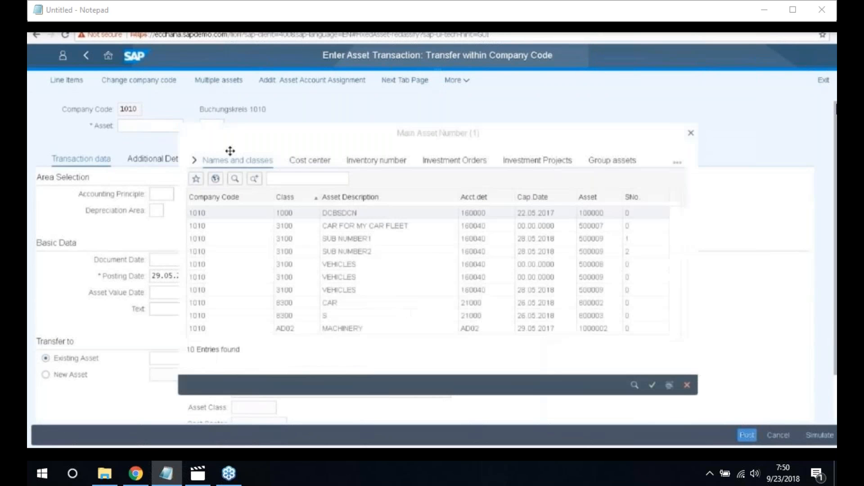
left_click(591, 315)
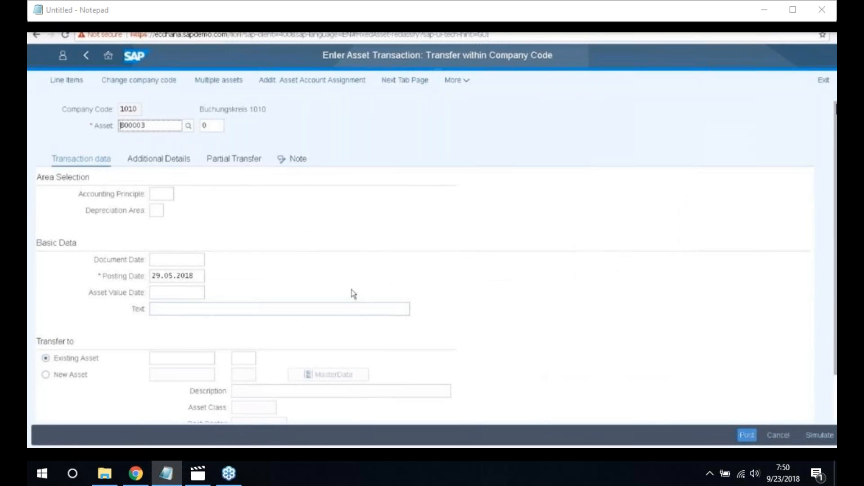
Step: Set both the document date and the asset value date of the transfer to 29.05.2018
left_click(210, 262)
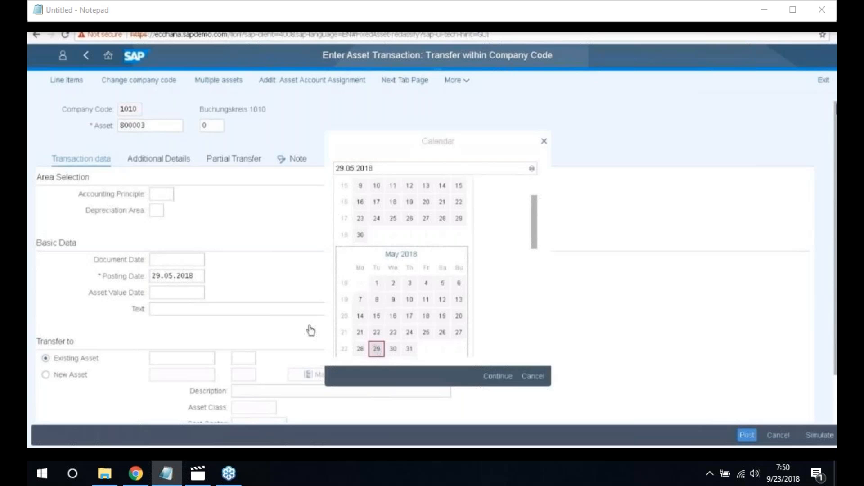
double_click(376, 349)
left_click(193, 292)
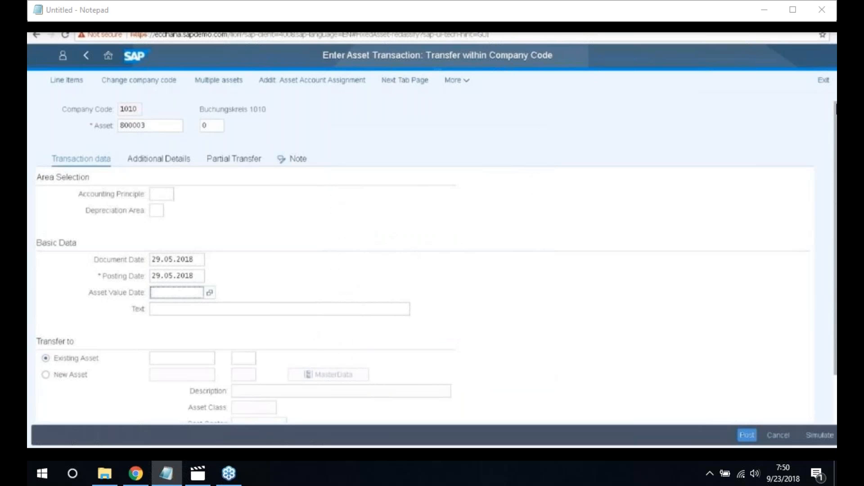
key("F4")
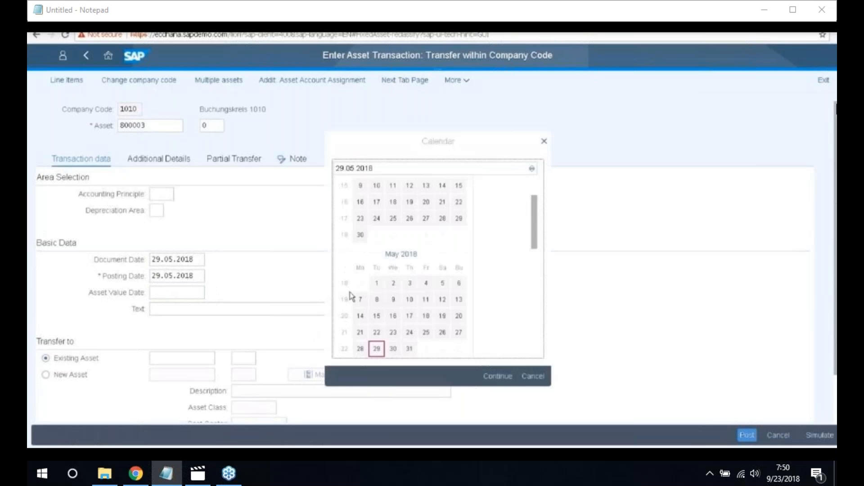
key("Return")
Step: Enter "Transfer Asset with Company Code" as the transfer's text
left_click(209, 312)
type("t")
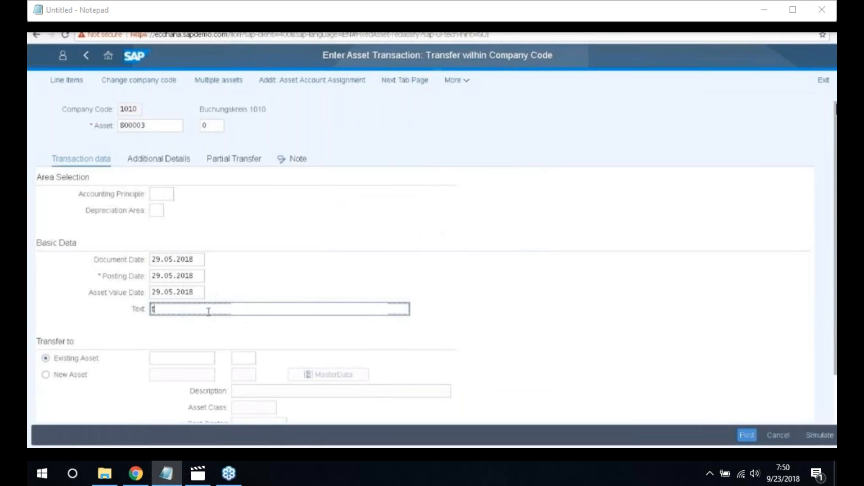
key("BackSpace")
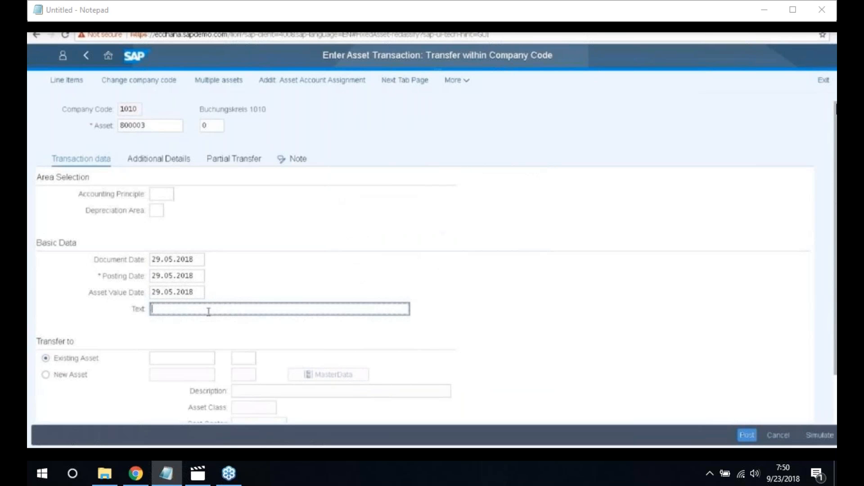
type("Trasfer Asset with Comp")
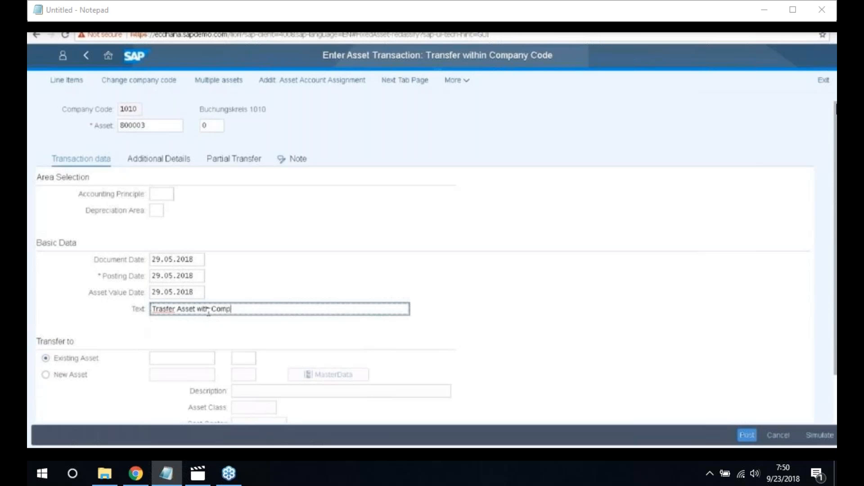
type("any Code")
left_click(160, 309)
type("n")
left_click(186, 309)
type("s")
key("End")
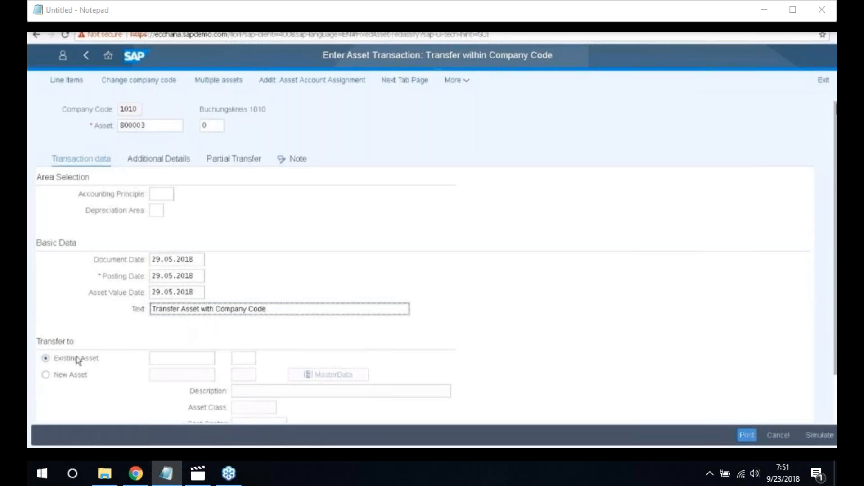
Step: Set the transfer target to a new asset and open the entry of its master data
left_click(49, 375)
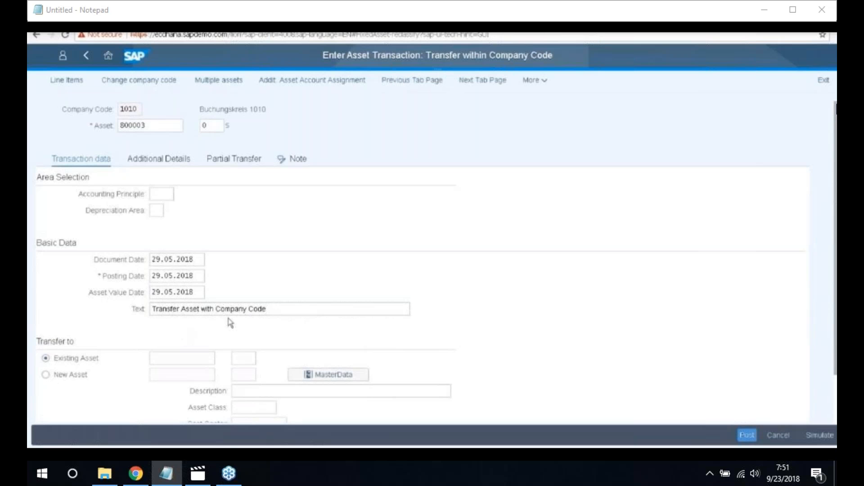
scroll(422, 322, "down", 1)
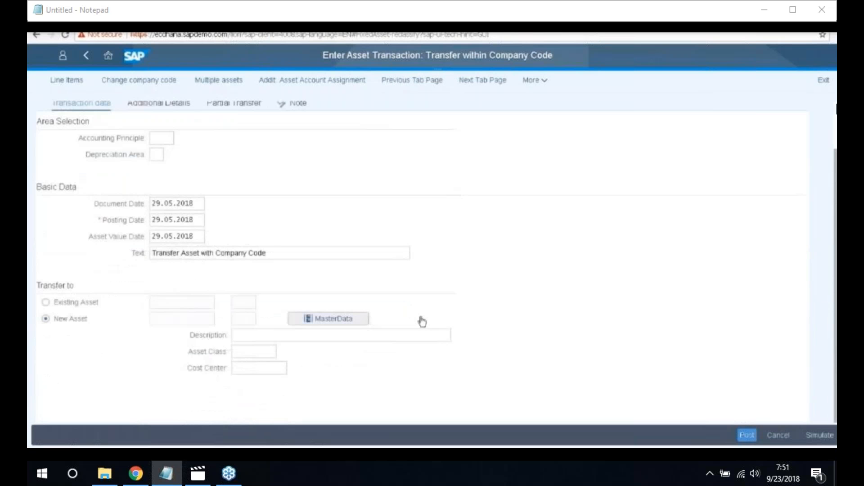
left_click(358, 318)
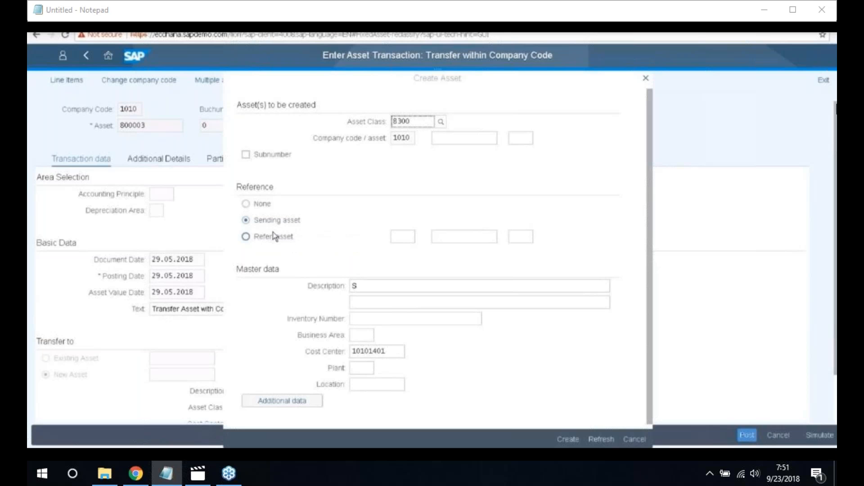
Step: Describe the new asset as "Cars and Bikes", assign business area 11B1 (India) and create it
left_click(370, 296)
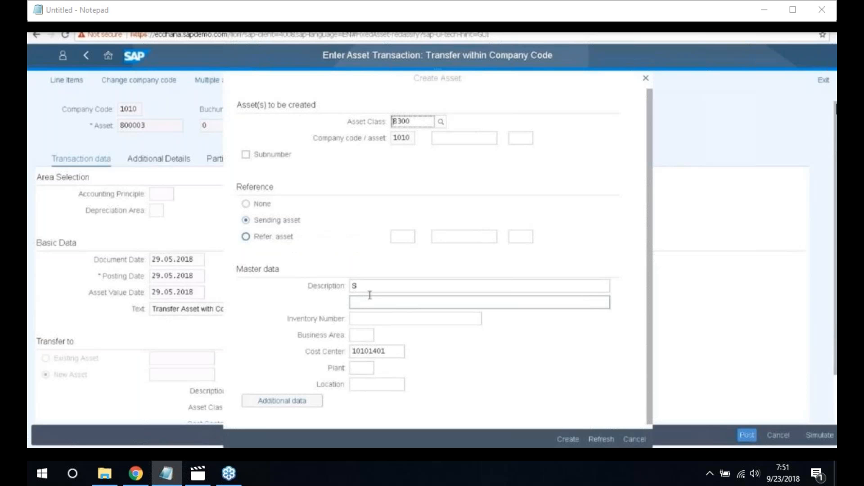
left_click(370, 293)
key("BackSpace")
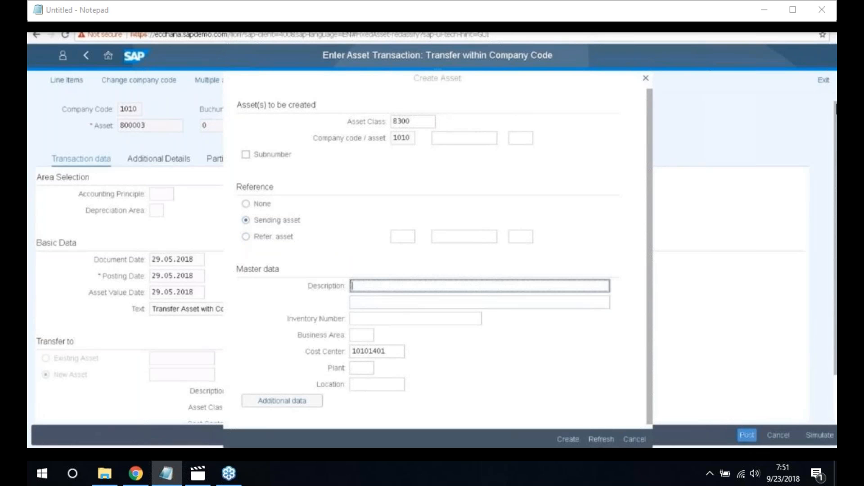
type("Cars and Bikes")
left_click(361, 336)
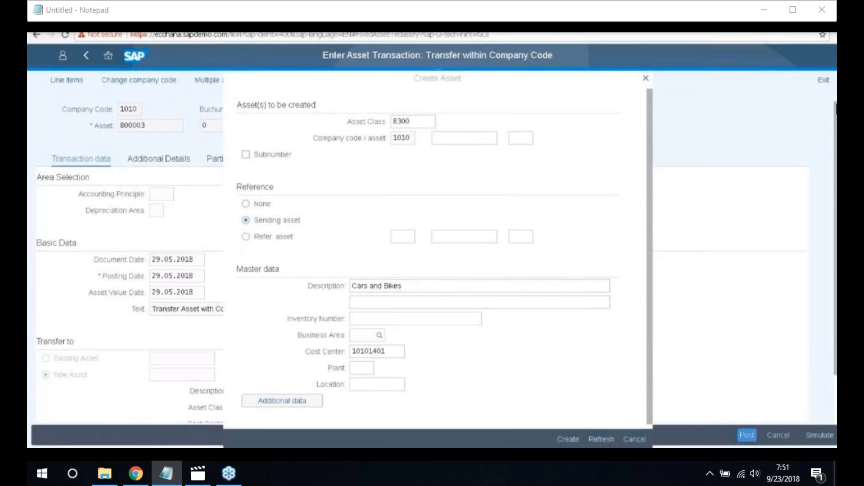
left_click(377, 335)
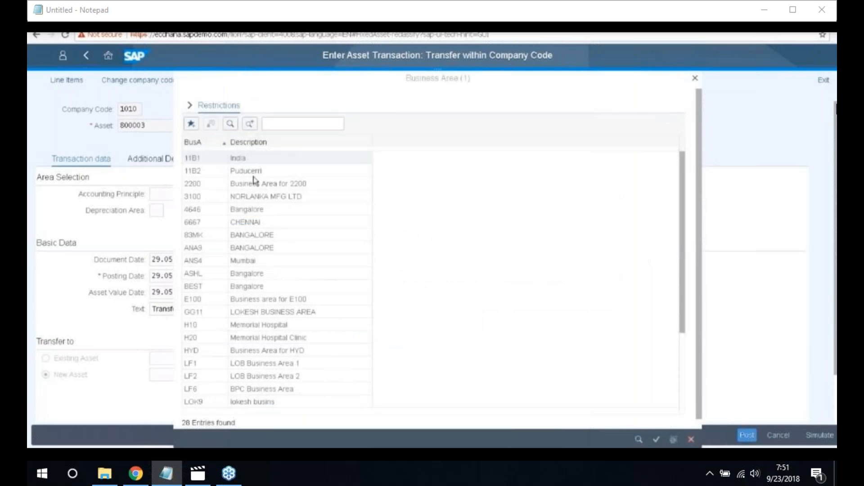
left_click(218, 159)
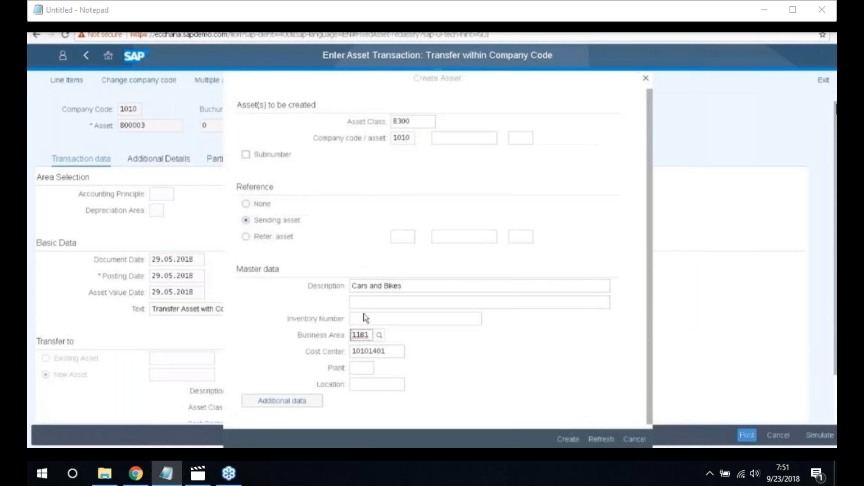
left_click(365, 303)
left_click(397, 350)
left_click(566, 440)
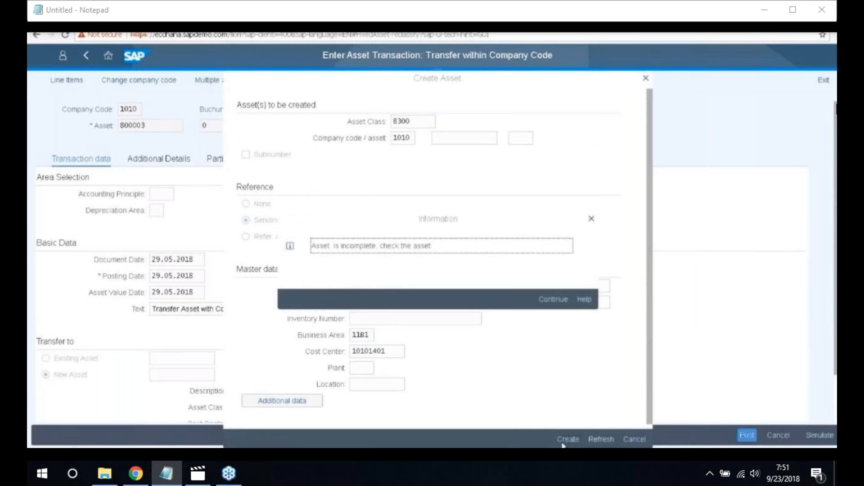
left_click(551, 301)
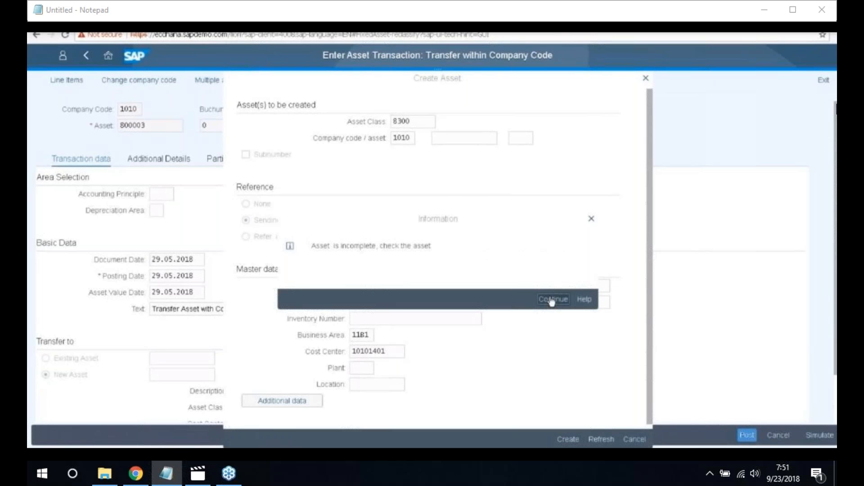
Step: Set the new asset's book depreciation area 01 to a useful life of 15 years and 10 periods
left_click(234, 159)
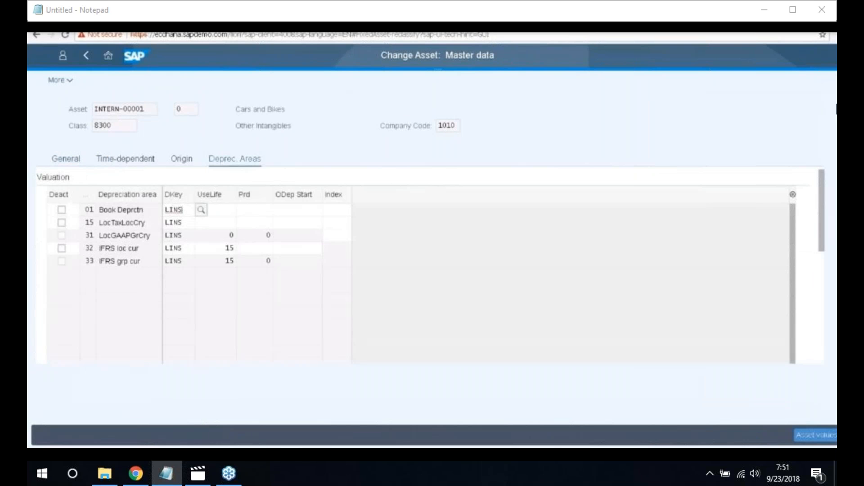
left_click(225, 209)
type("15")
left_click(261, 209)
type("1")
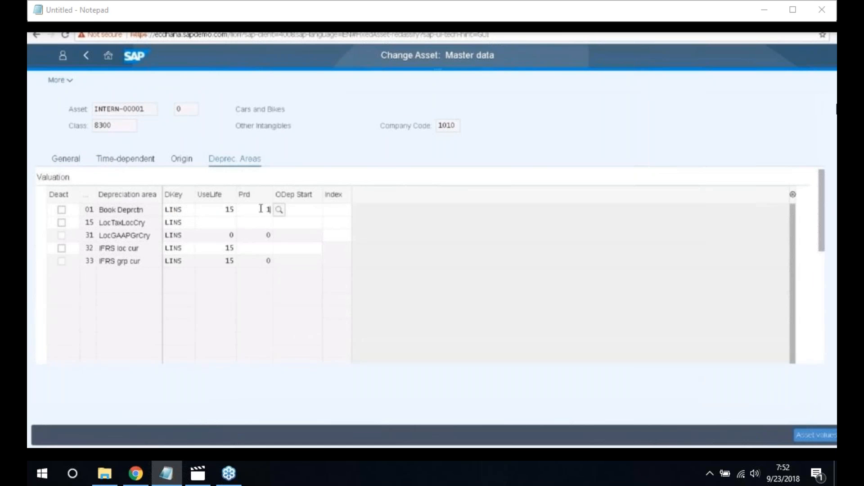
type("0")
Step: Give depreciation area 15 a useful life of 15 years and 10 periods, set area 32 to 10 periods, and return to the transfer
left_click(229, 222)
type("15")
left_click(260, 222)
type("10")
left_click(249, 249)
type("10")
key("Return")
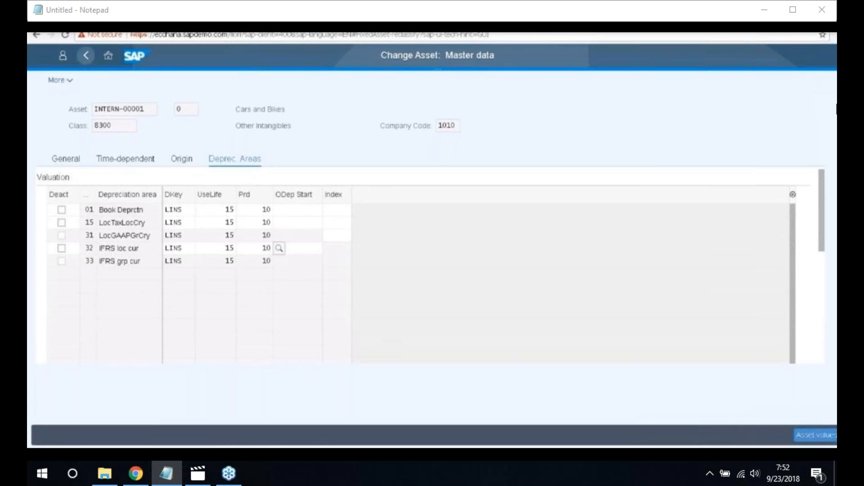
left_click(84, 60)
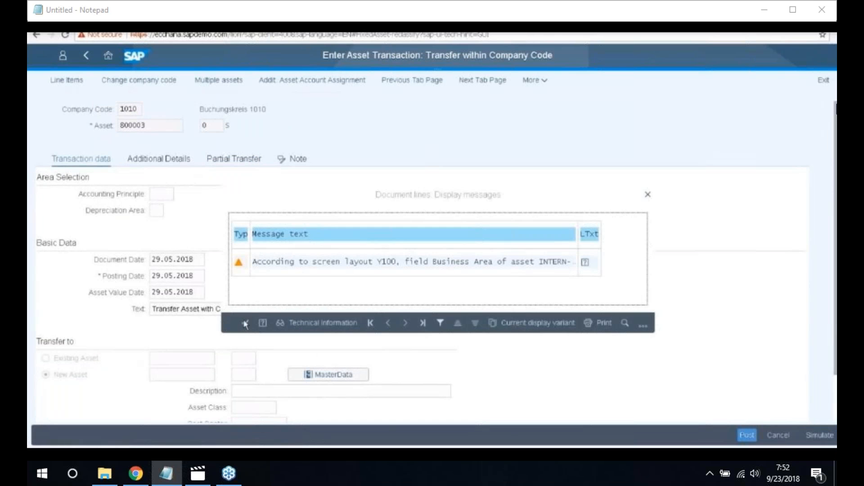
left_click(245, 323)
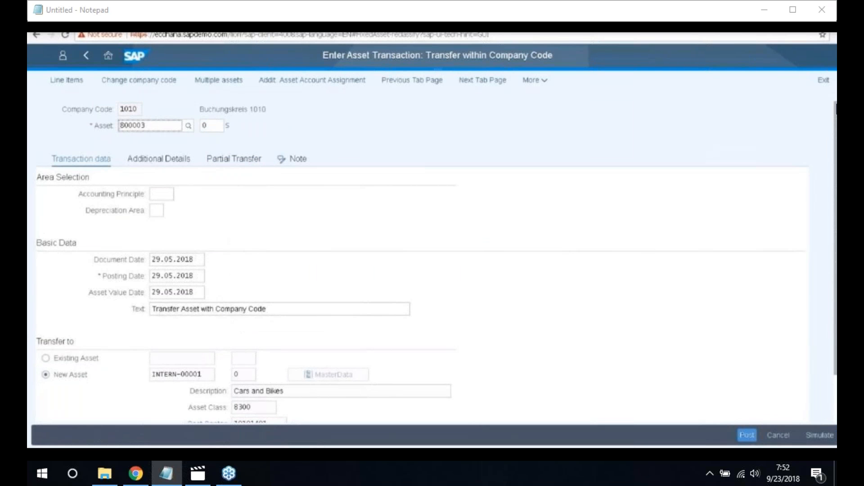
Step: Specify posting period 05 and document type AA (Asset Posting) in the transfer's additional details
left_click(155, 162)
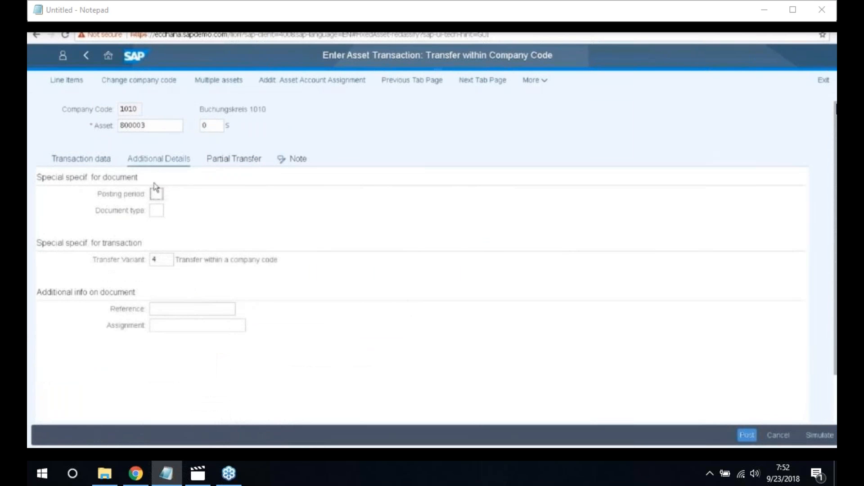
left_click(156, 193)
type("05")
left_click(158, 211)
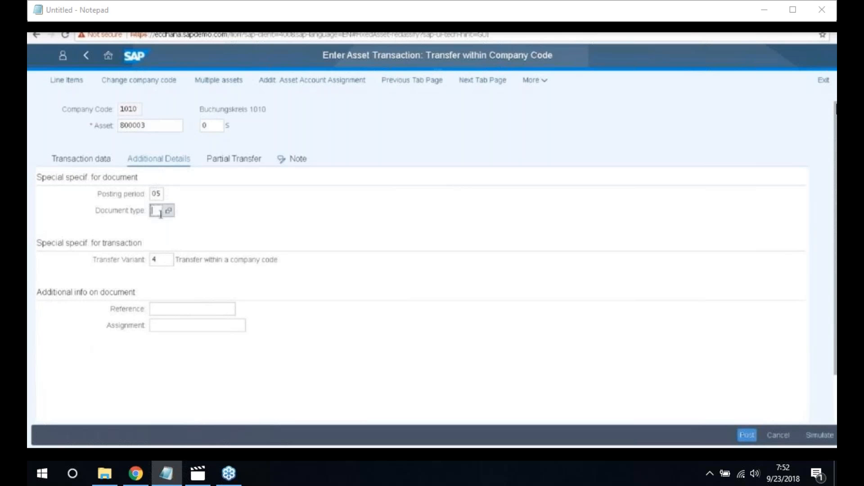
left_click(170, 212)
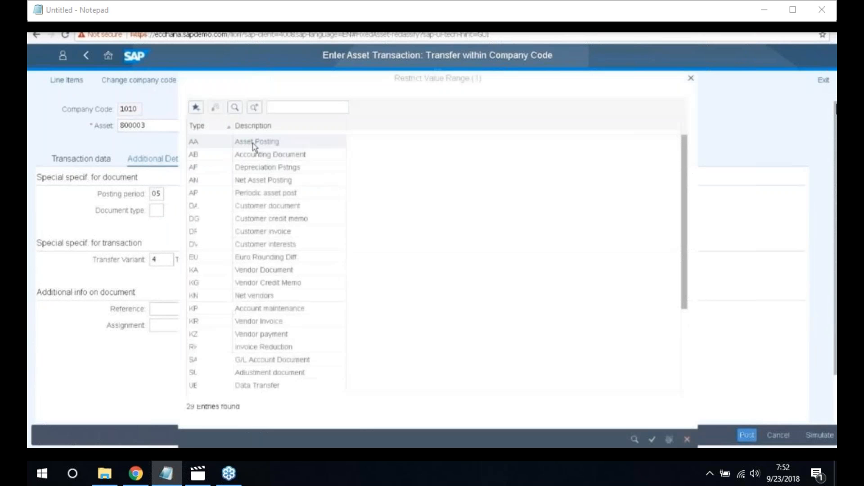
double_click(254, 143)
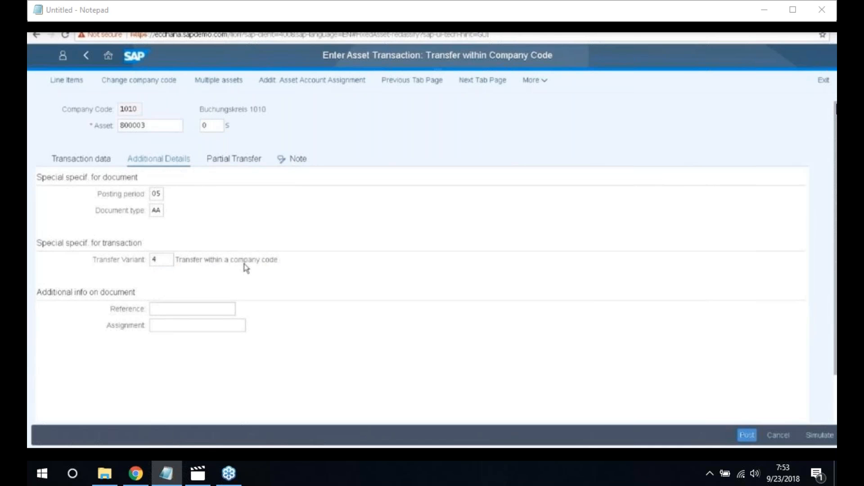
Step: Base the transfer on current-year acquisitions, then simulate and post it
left_click(222, 160)
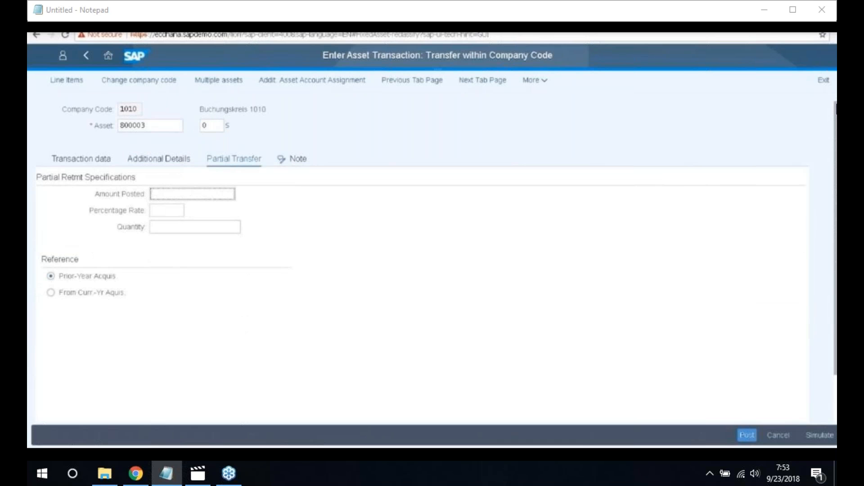
left_click(51, 293)
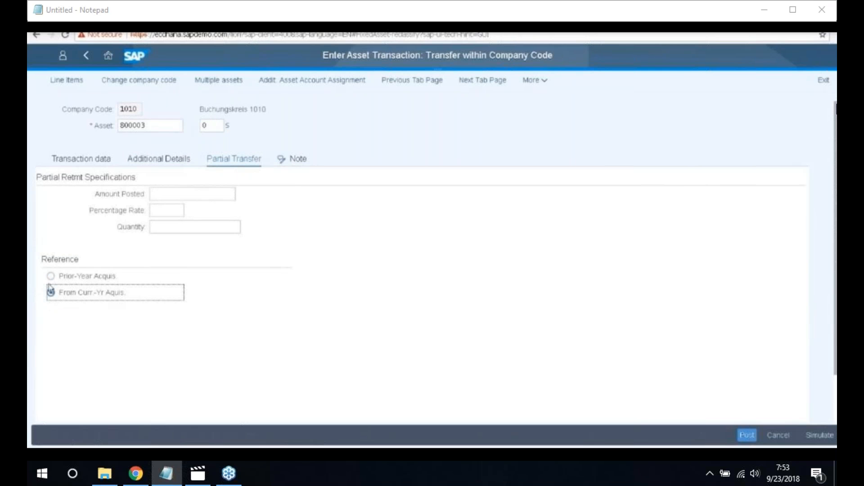
left_click(808, 437)
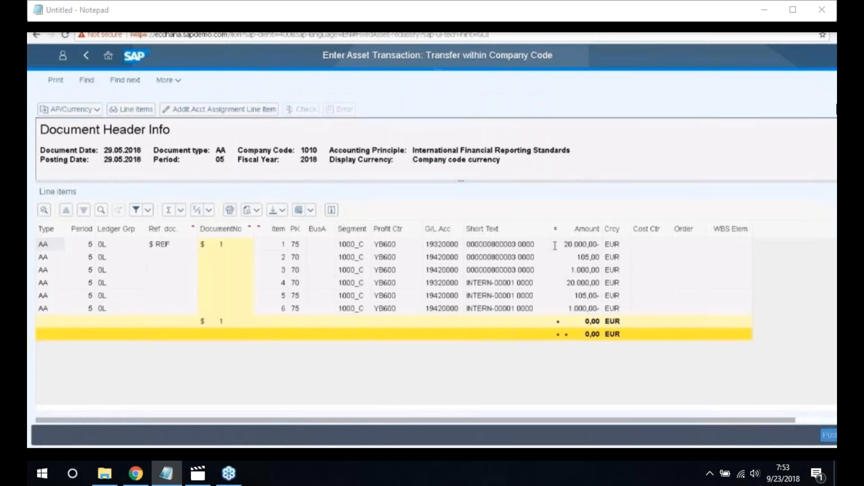
left_click(583, 244)
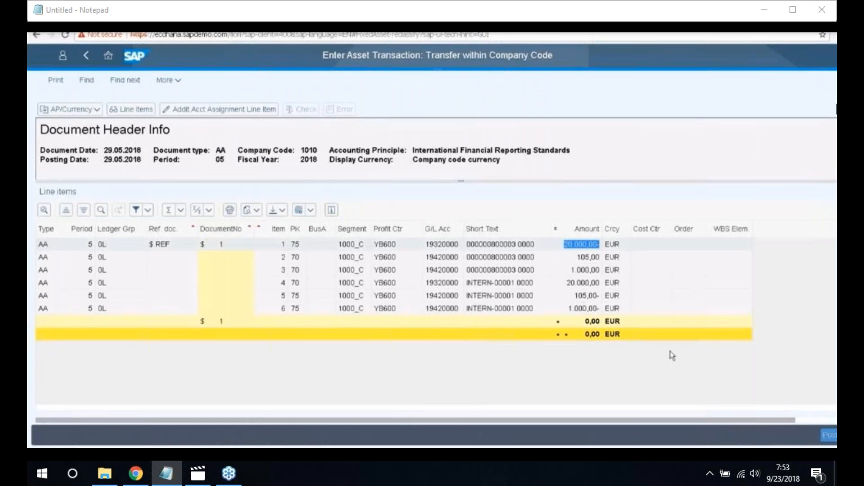
left_click(828, 437)
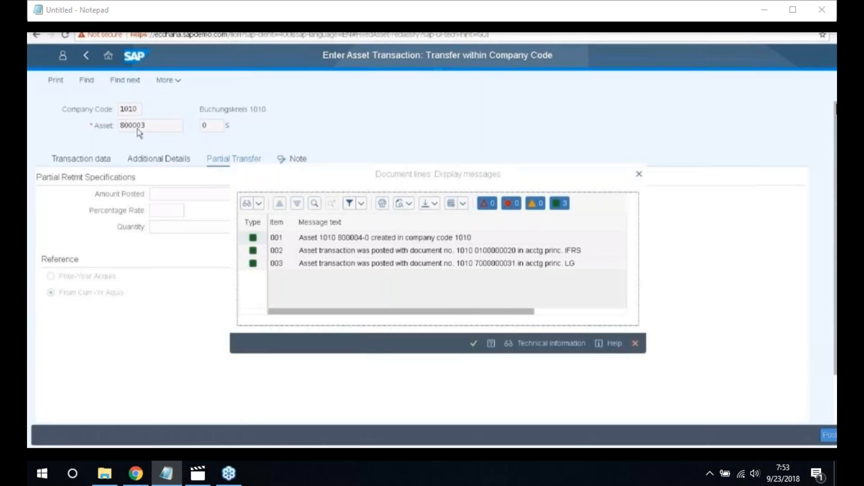
left_click(476, 351)
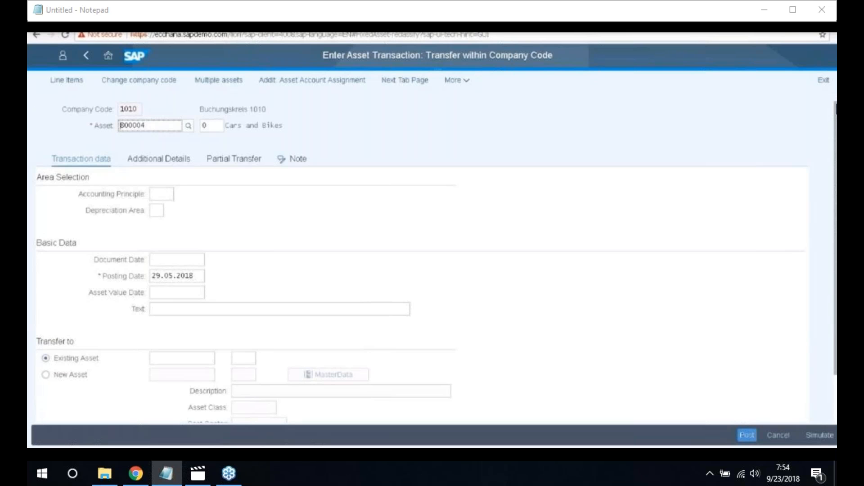
Step: Leave the transfer transaction and find and open the Asset Unplanned Depreciation app
left_click(86, 55)
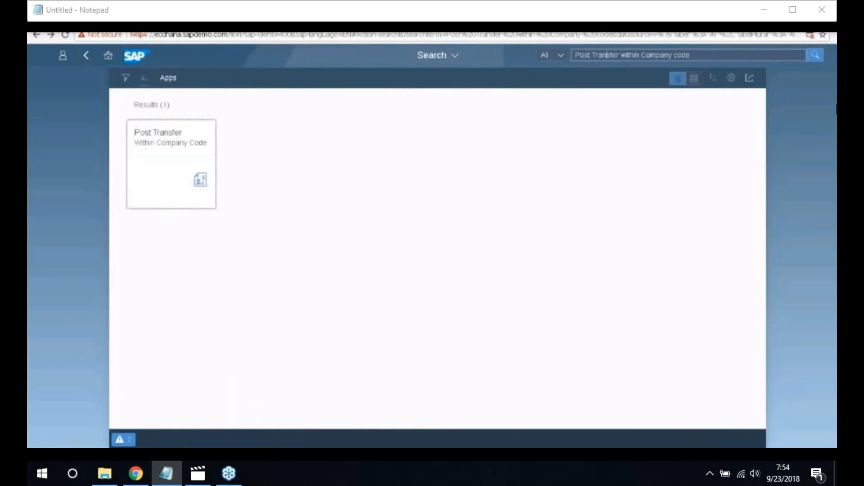
left_click(577, 54)
left_click_drag(577, 54, 679, 56)
key("BackSpace")
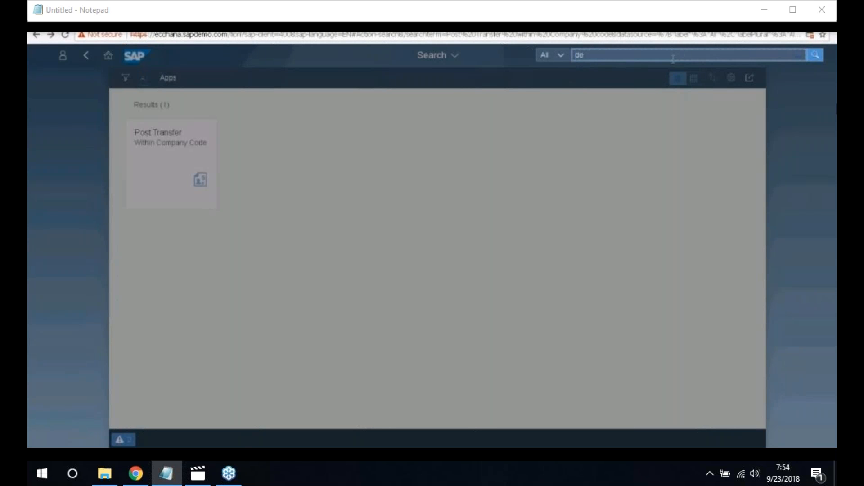
key("BackSpace")
key("BackSpace")
type("Asset Unplanned Deprecia")
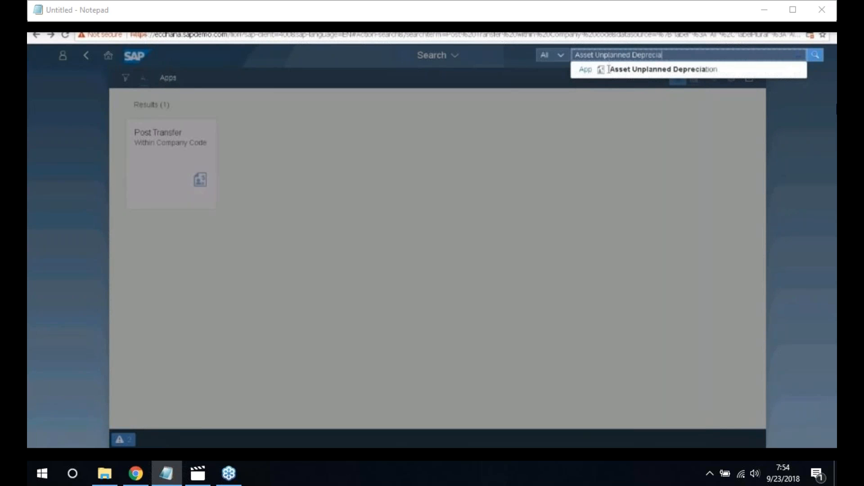
left_click(610, 70)
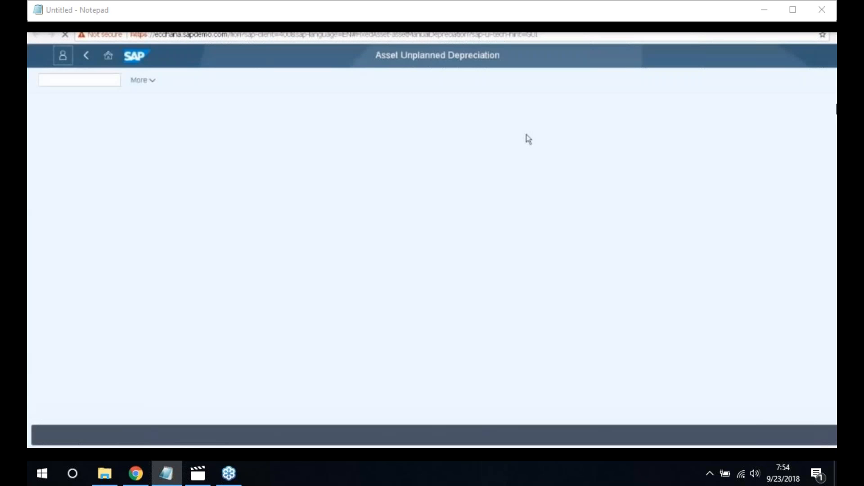
Step: Create the posting header for company code 1010, asset 800004, with transaction type 650 (unplanned depreciation on current-year acquisition)
type("1010")
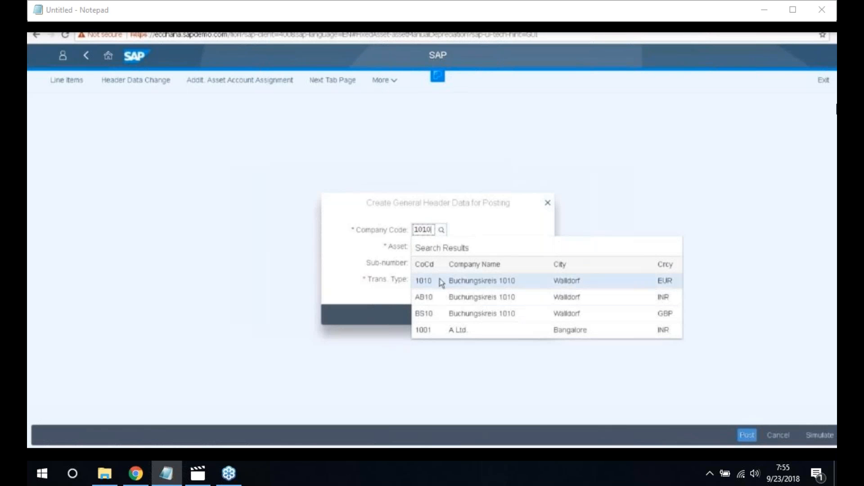
left_click(441, 283)
left_click(423, 247)
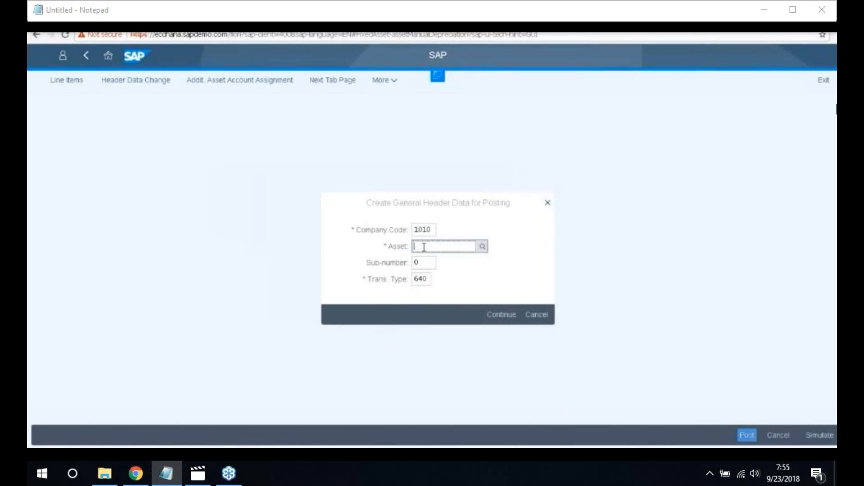
type("800004")
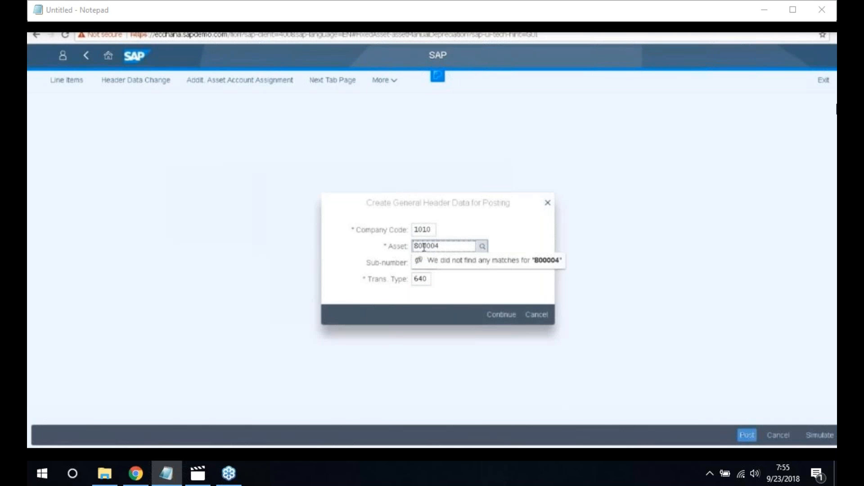
key("Return")
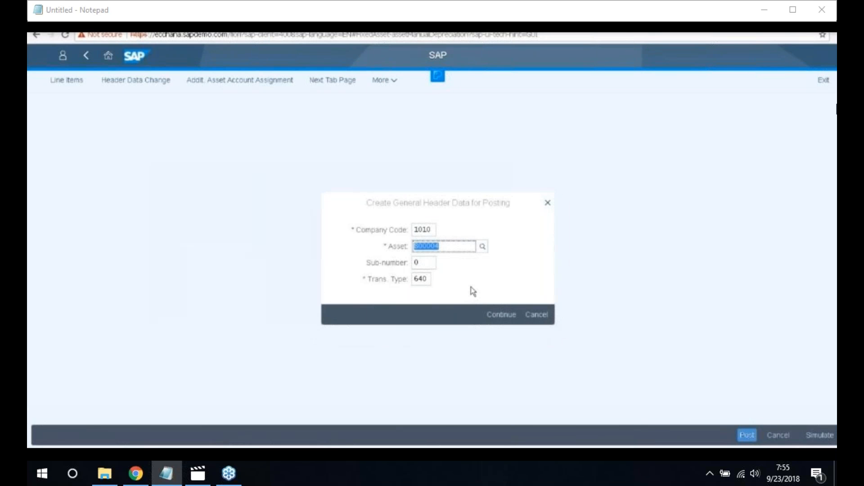
left_click(423, 279)
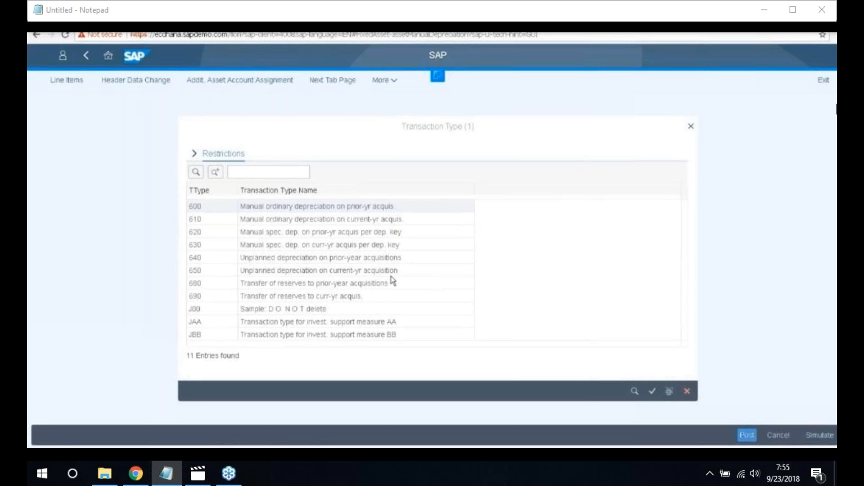
left_click(213, 271)
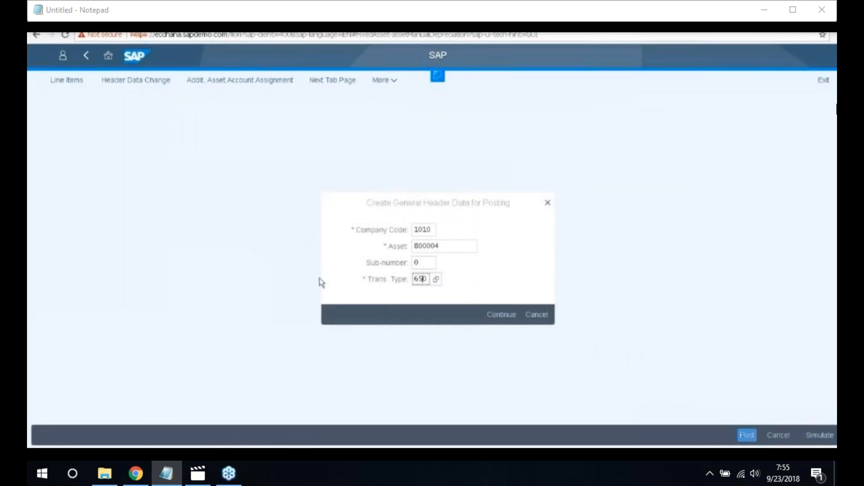
left_click(496, 319)
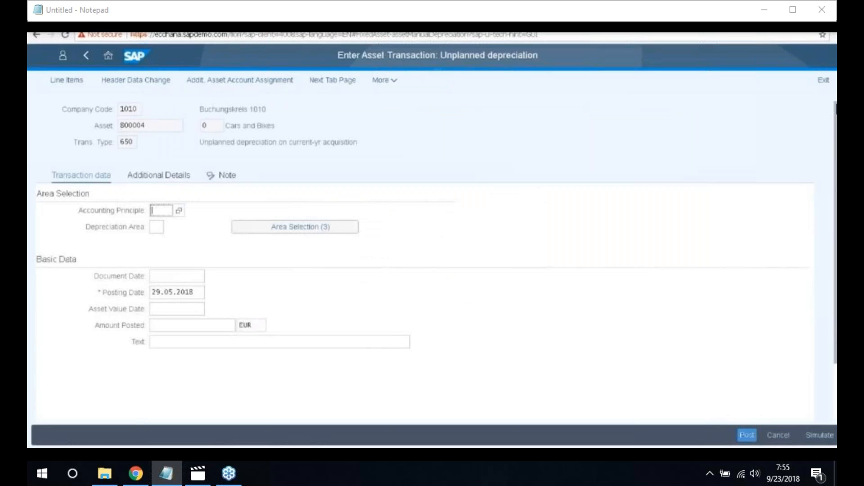
Step: Set the document date and asset value date to 29.05.2018 and the amount posted to 1000 EUR
left_click(179, 274)
key("Return")
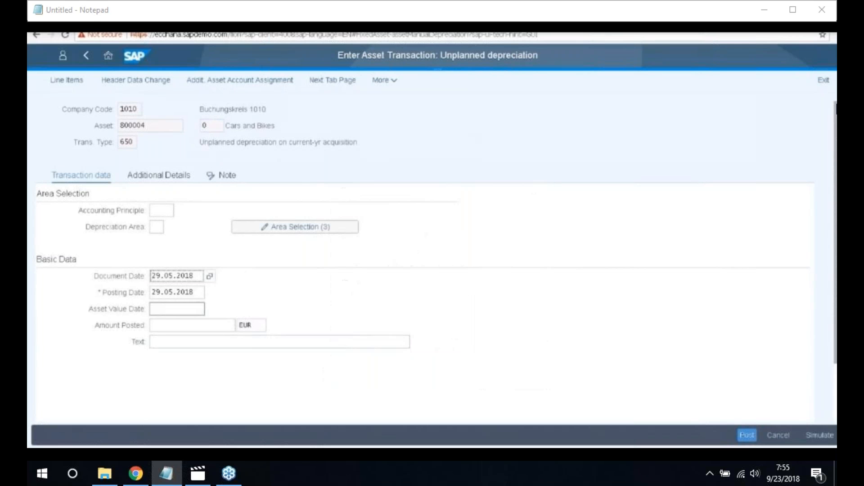
left_click(202, 309)
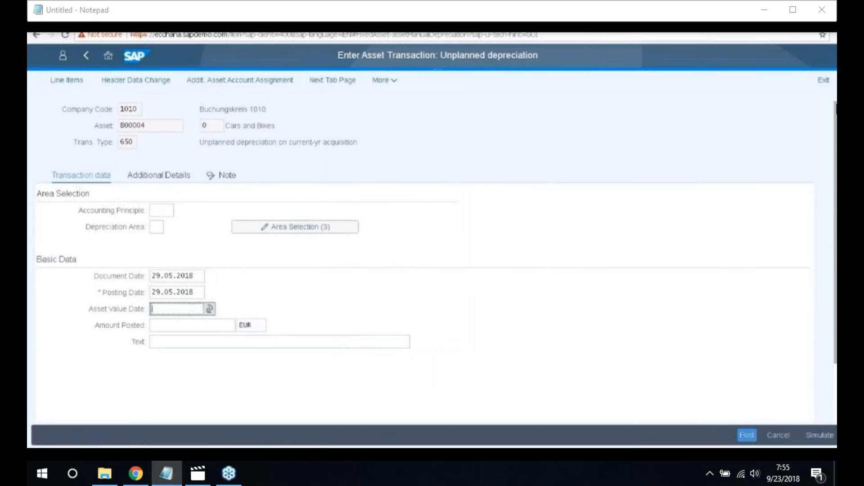
left_click(210, 310)
left_click(379, 350)
left_click(377, 349)
left_click(187, 324)
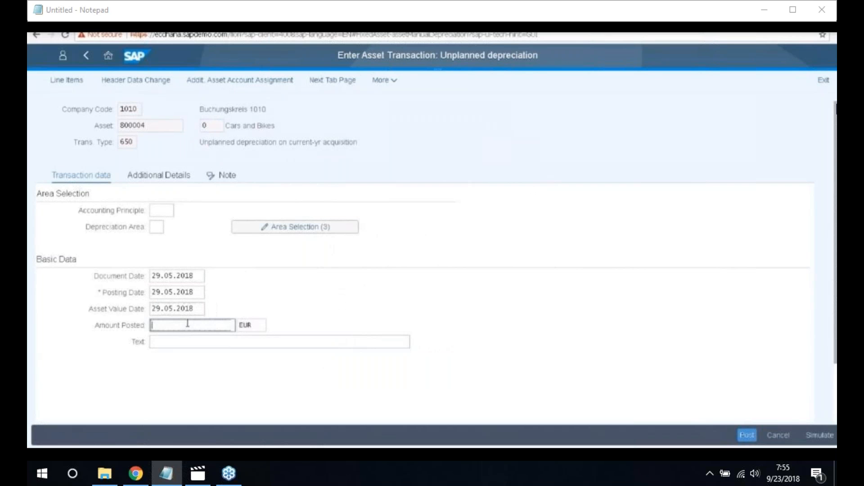
type("1000")
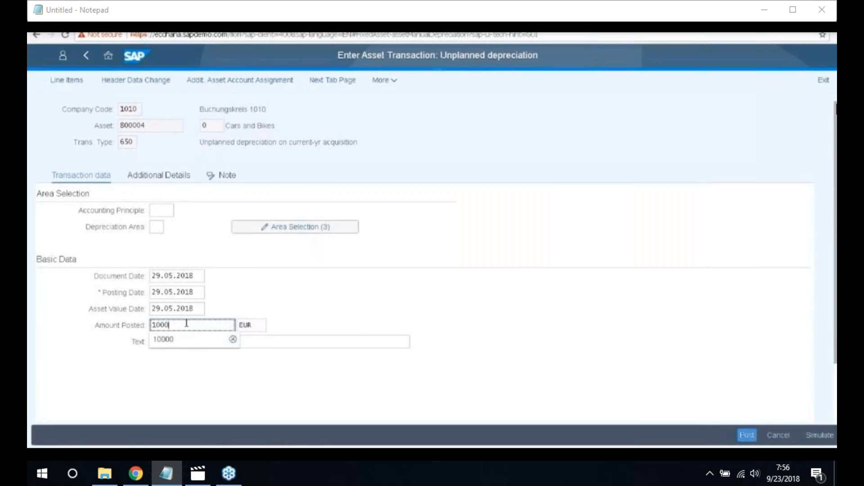
key("Escape")
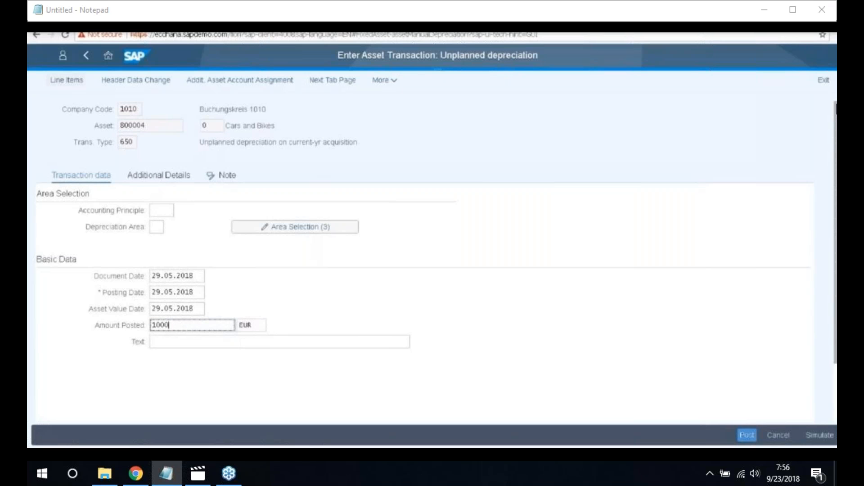
Step: Review the asset line items per depreciation area and post the unplanned depreciation
left_click(66, 81)
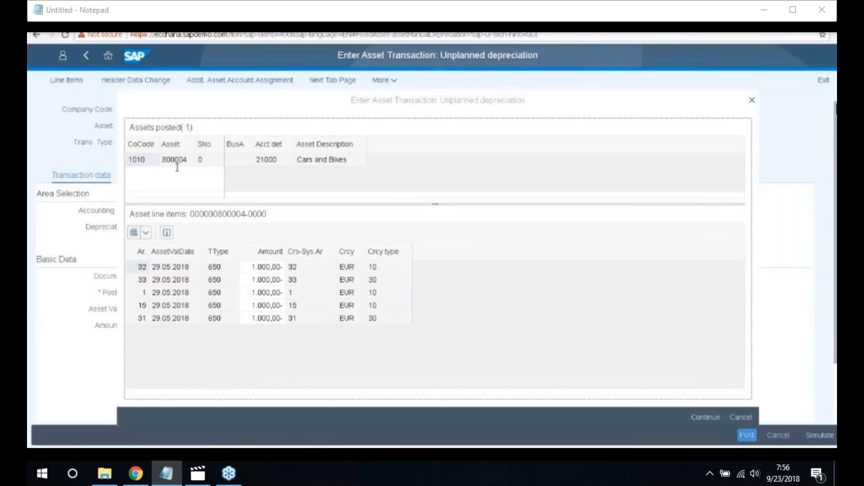
left_click(698, 414)
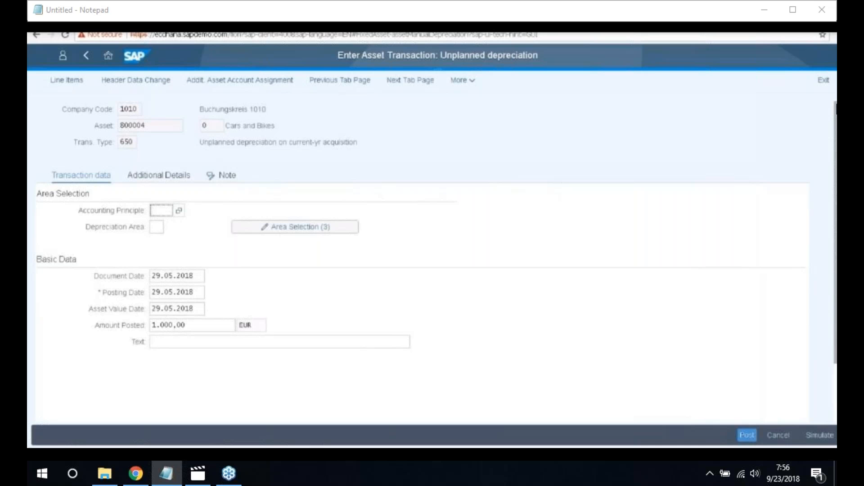
left_click(747, 435)
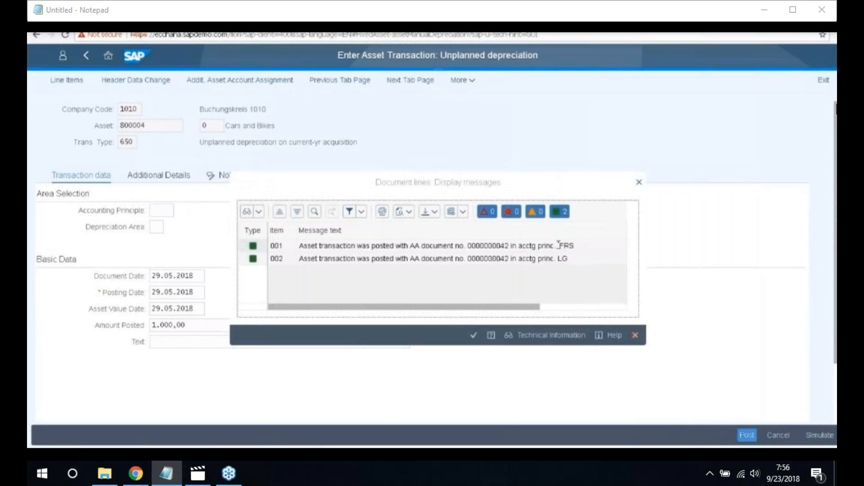
left_click(580, 251)
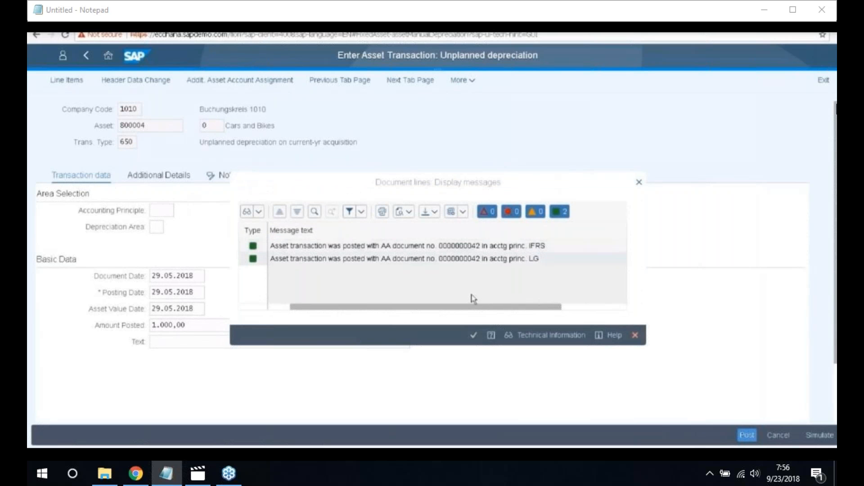
left_click(474, 335)
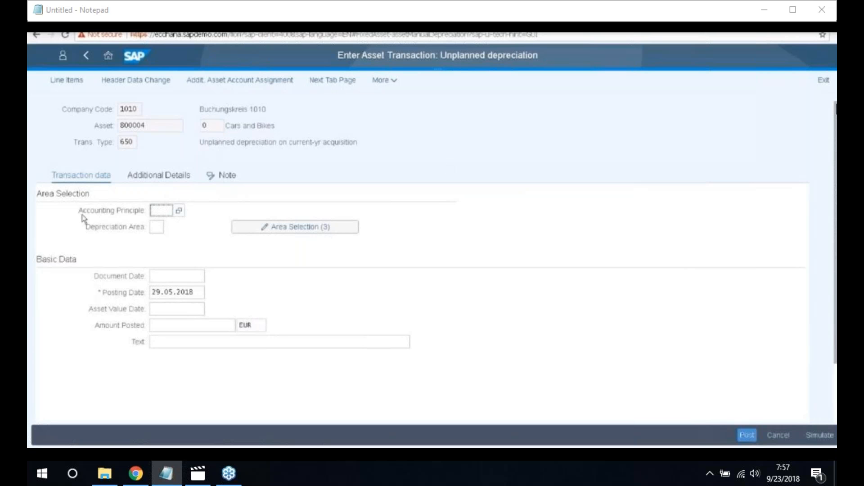
Step: Restrict the new unplanned depreciation entry to accounting principle IFRS and go to its depreciation area
left_click(179, 212)
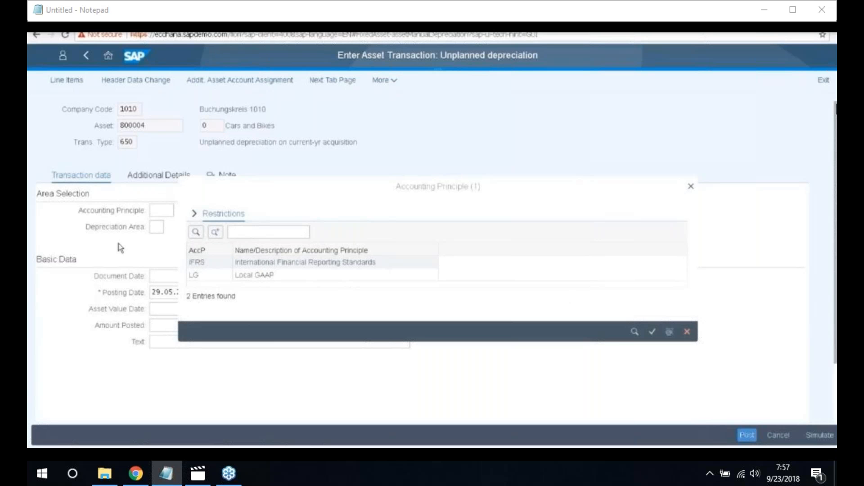
left_click(208, 263)
double_click(209, 264)
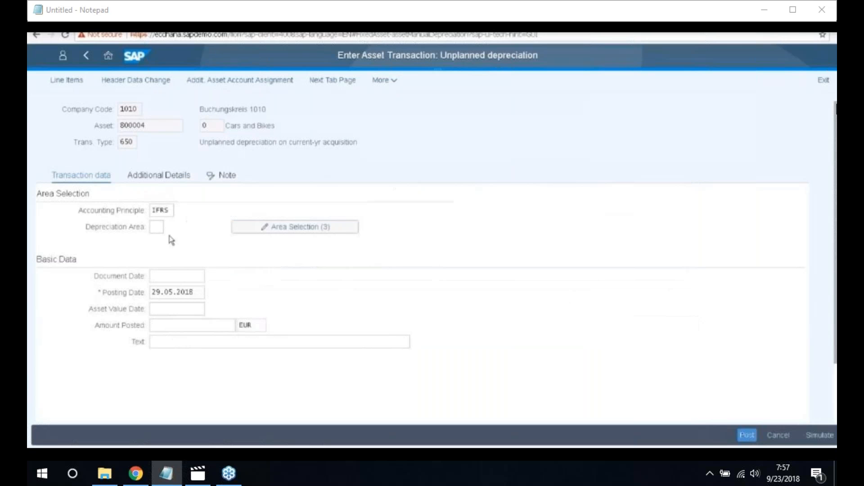
left_click(153, 228)
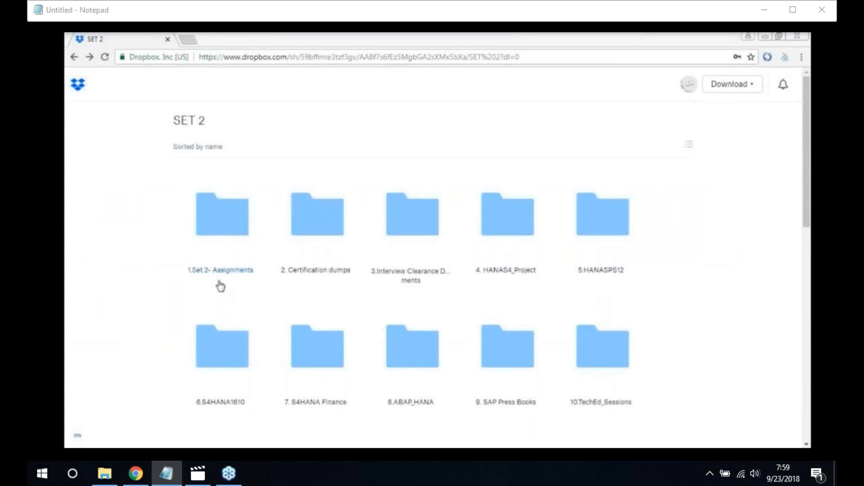
Step: Open the document 10.Asset Transactions.docx from the S4Hana_Finance folder within 4.S4HANA Assignments of the Set 2 assignments
left_click(235, 272)
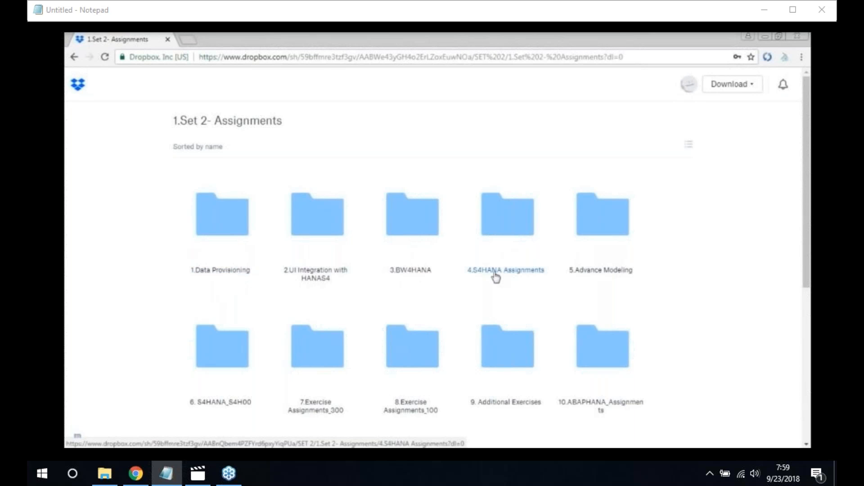
left_click(495, 273)
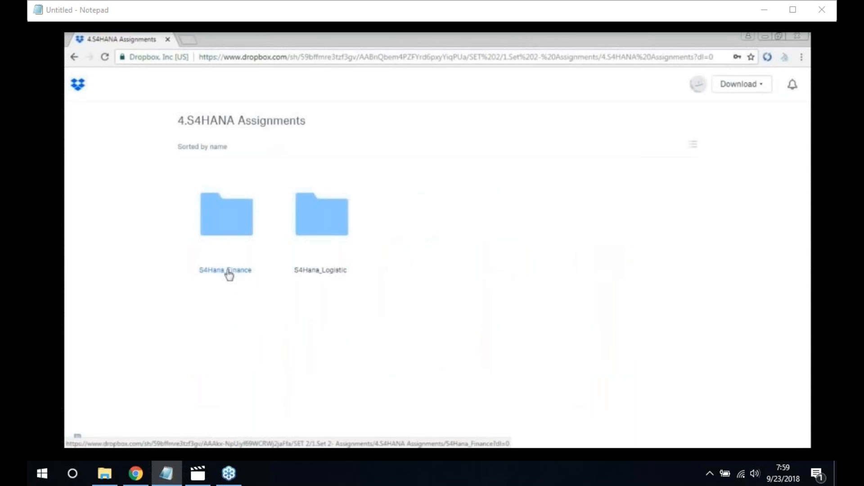
left_click(228, 272)
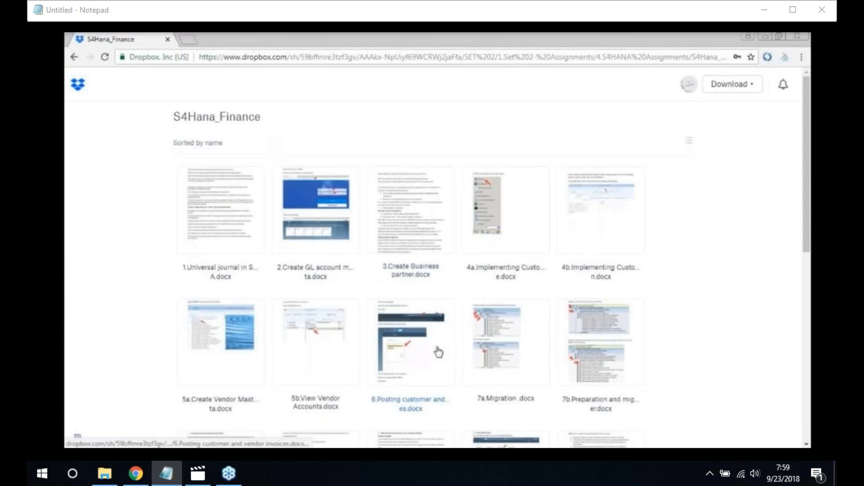
scroll(438, 352, "down", 2)
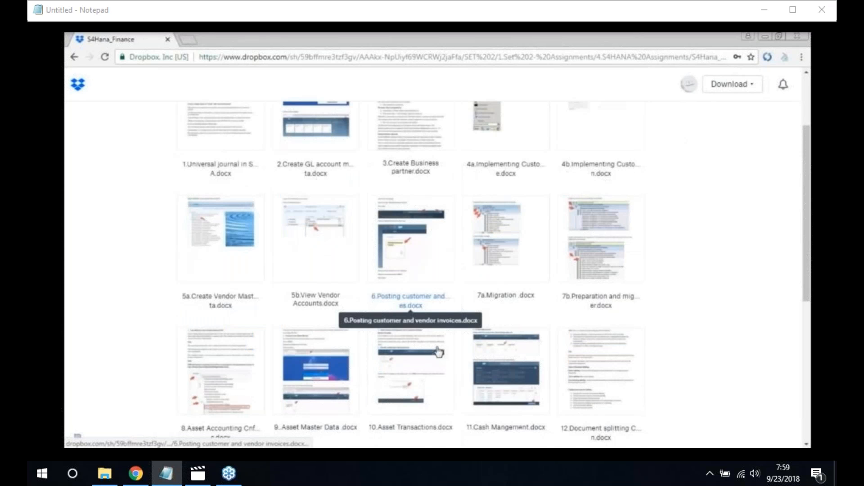
scroll(437, 352, "down", 2)
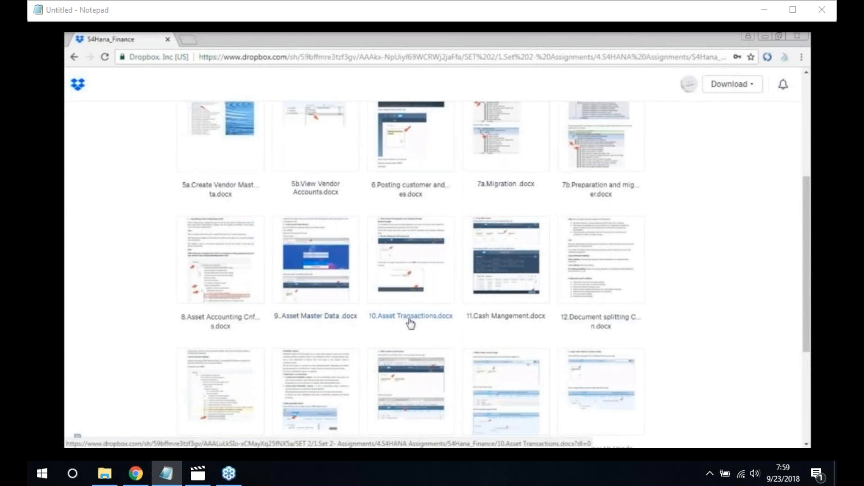
left_click(392, 316)
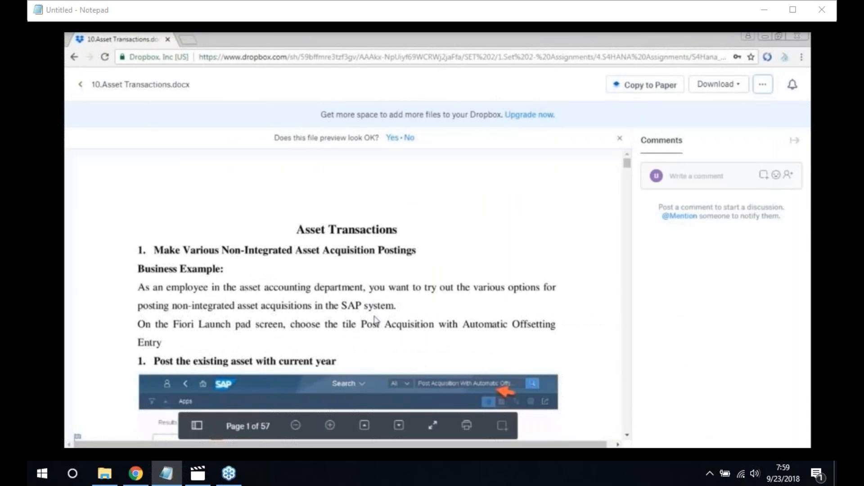
Step: Read the exercise instructions for posting an acquisition to an existing asset, from the launchpad tile through company code, asset, dates and amount
scroll(375, 321, "down", 3)
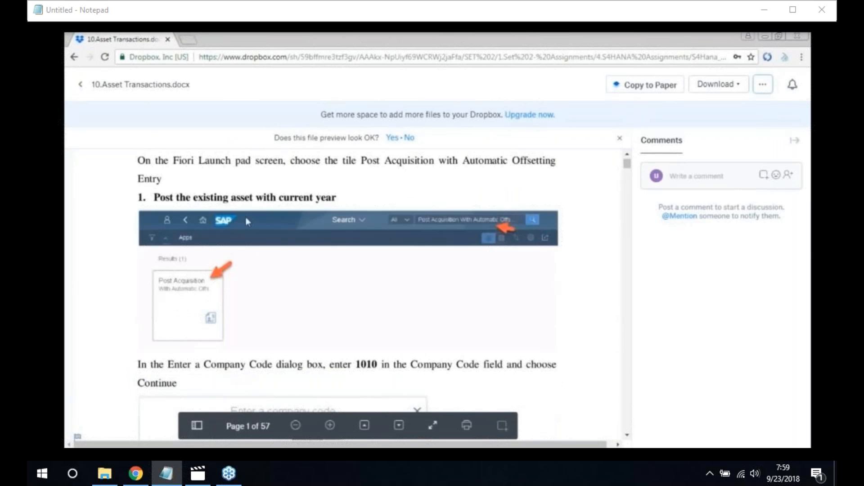
scroll(248, 221, "up", 1)
scroll(247, 221, "up", 1)
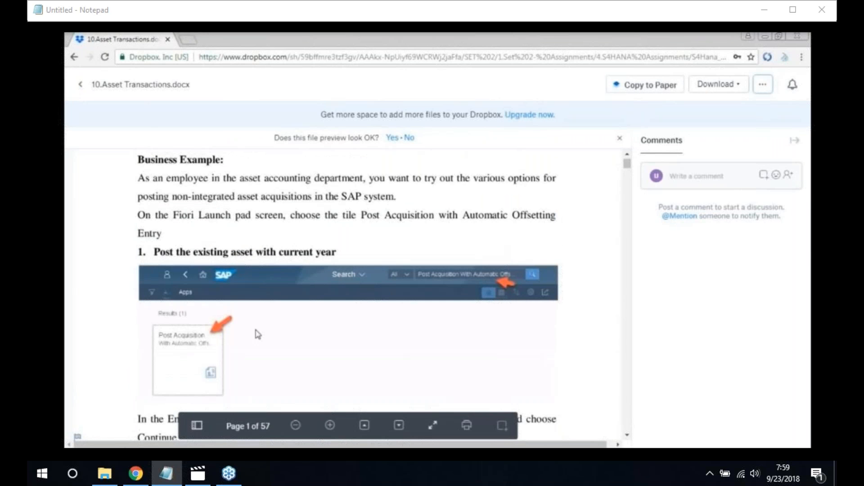
scroll(257, 334, "down", 3)
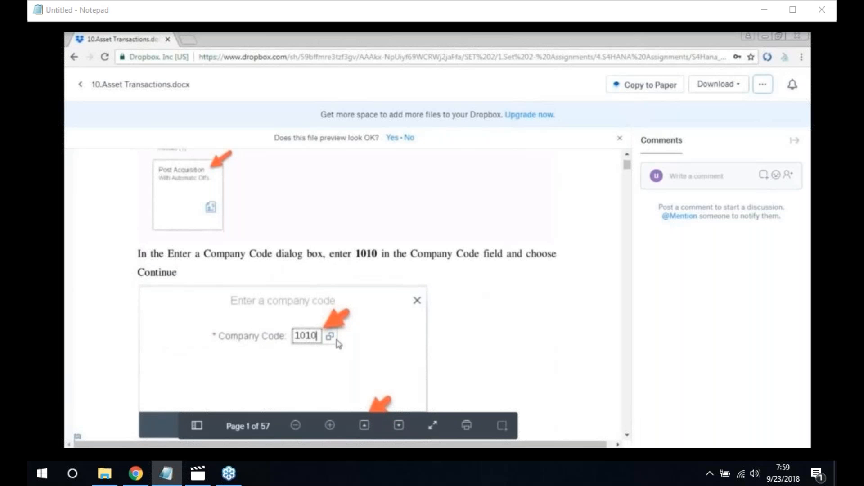
scroll(329, 342, "down", 5)
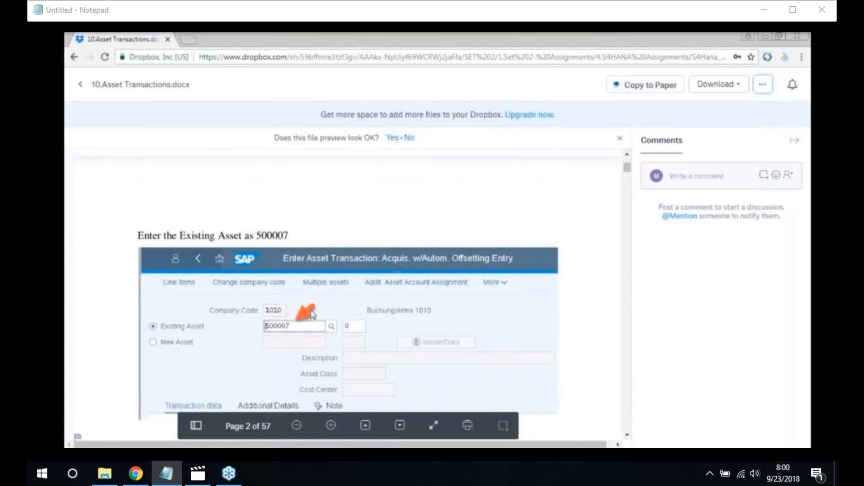
scroll(313, 314, "down", 1)
scroll(295, 314, "down", 5)
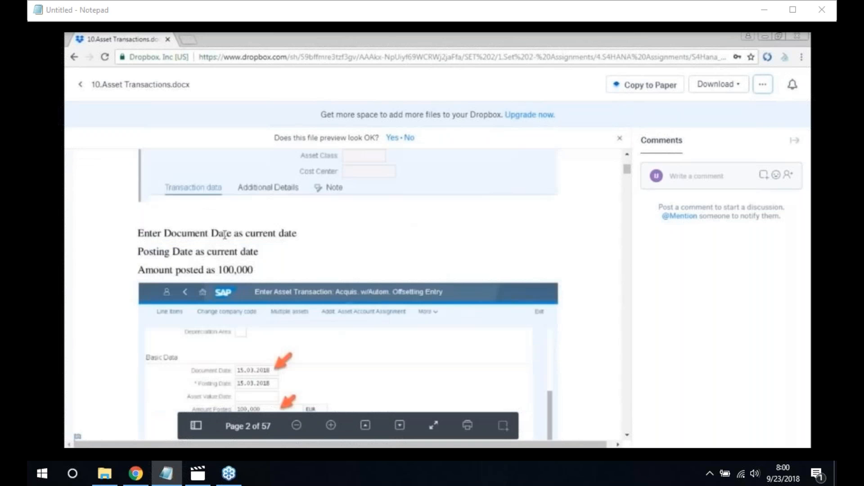
scroll(322, 330, "down", 1)
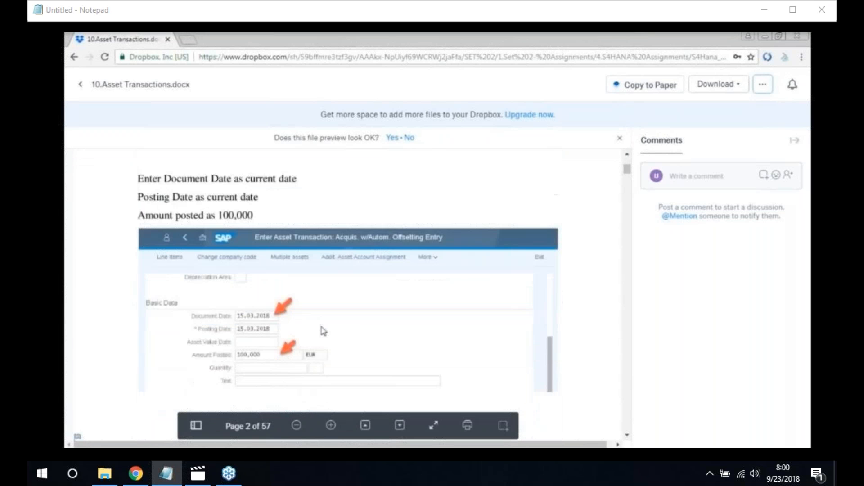